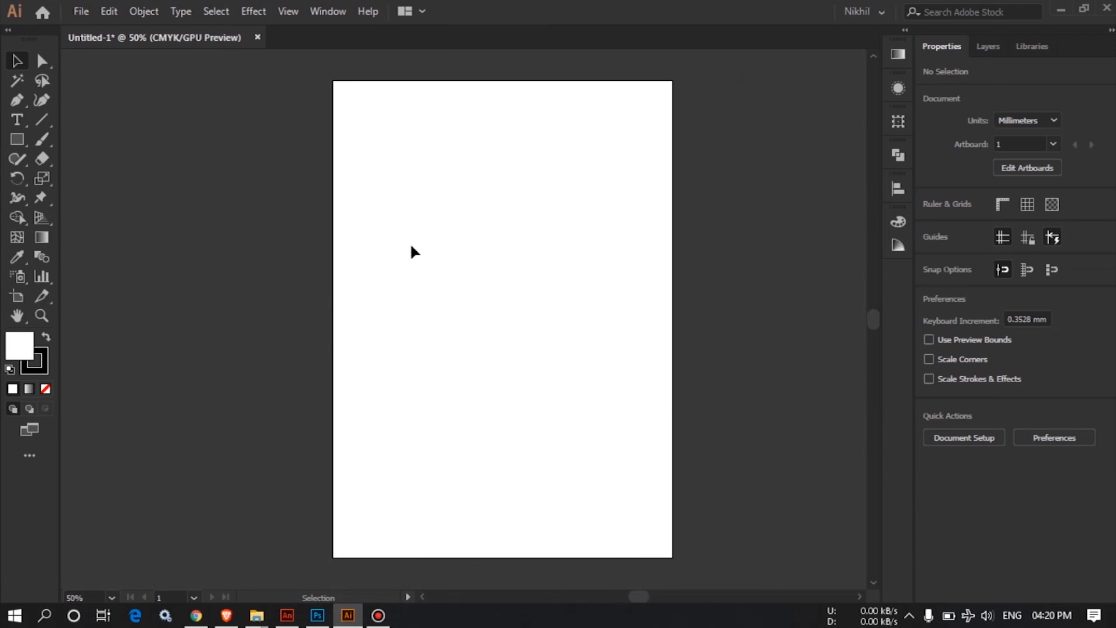
- Check in the view options that Smart Guides are switched on
click(17, 141)
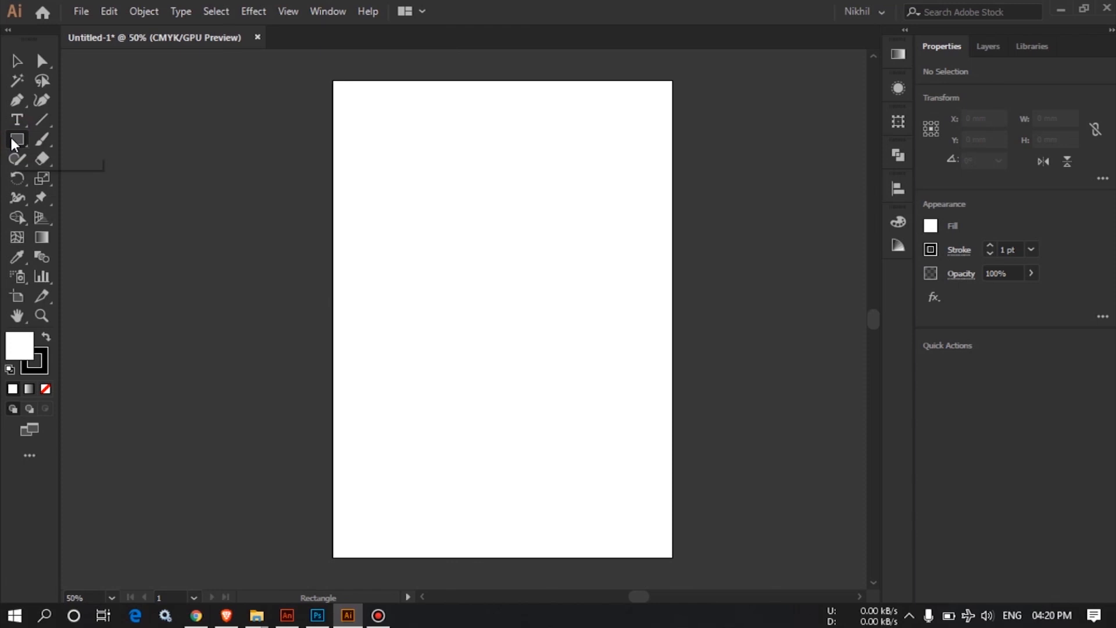
key(m)
click(296, 10)
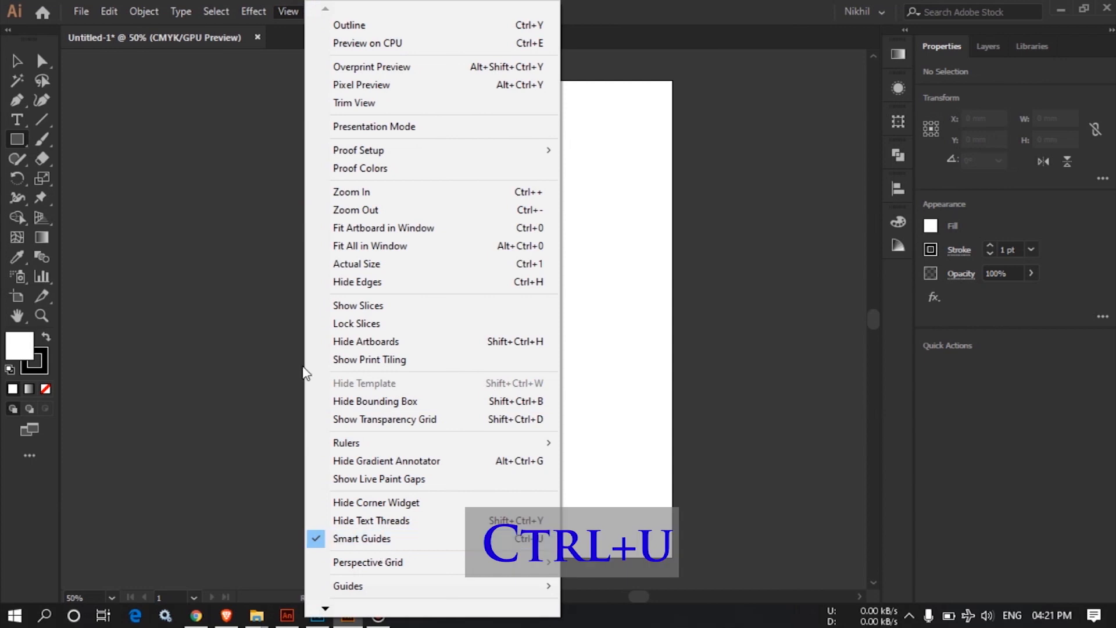
click(287, 10)
click(287, 10)
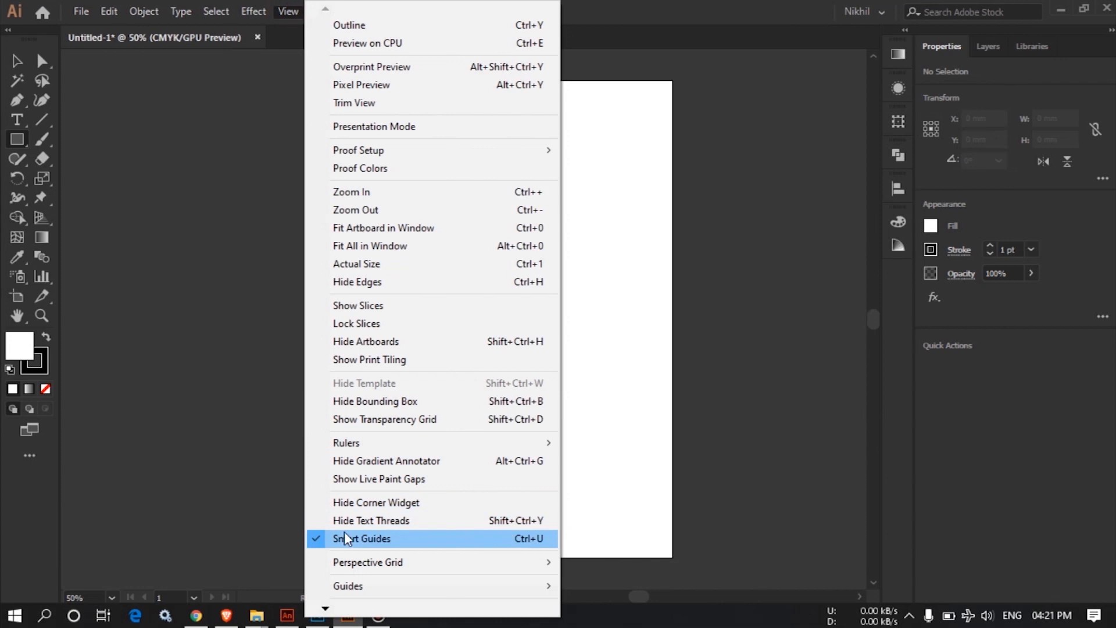
click(17, 60)
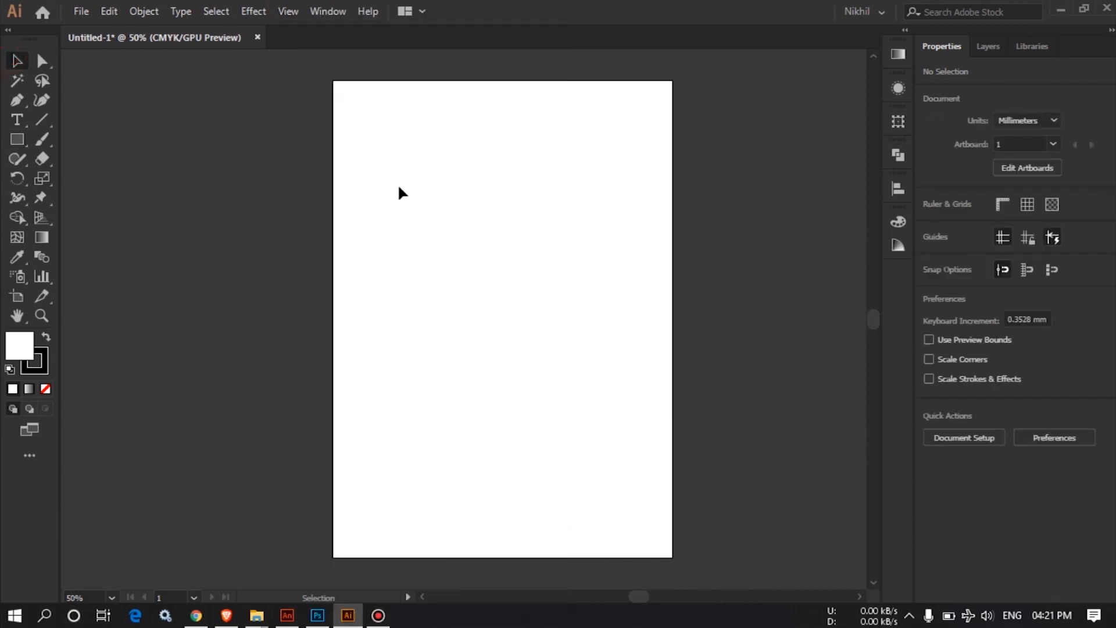
- Draw a rectangle about 161 mm wide and 83 mm high in the upper part of the artboard
click(19, 137)
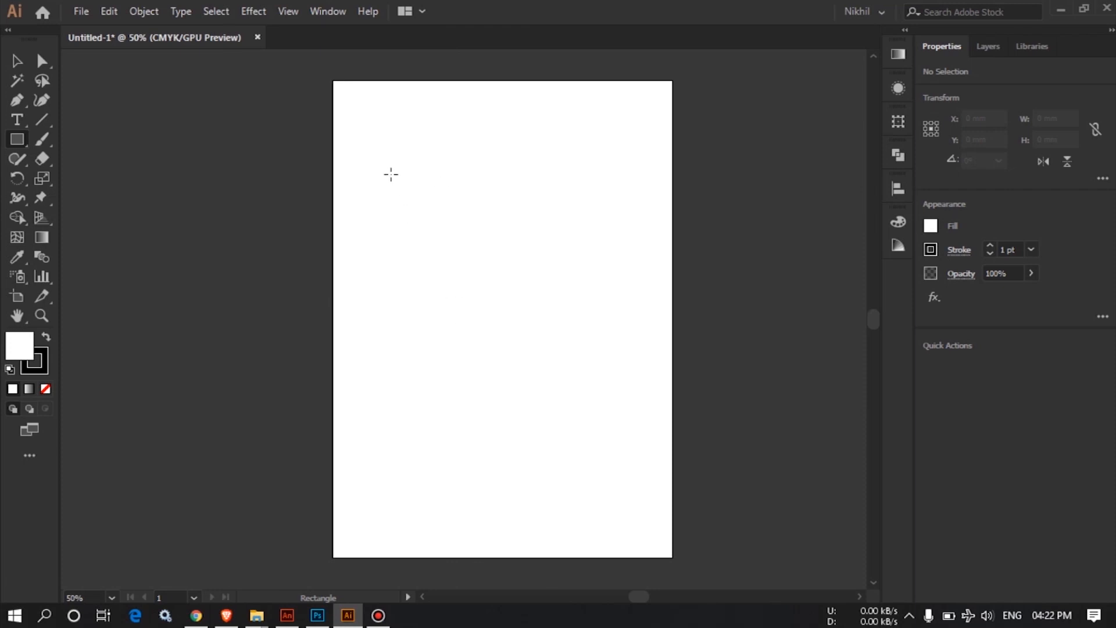
click(379, 155)
drag(380, 156, 641, 289)
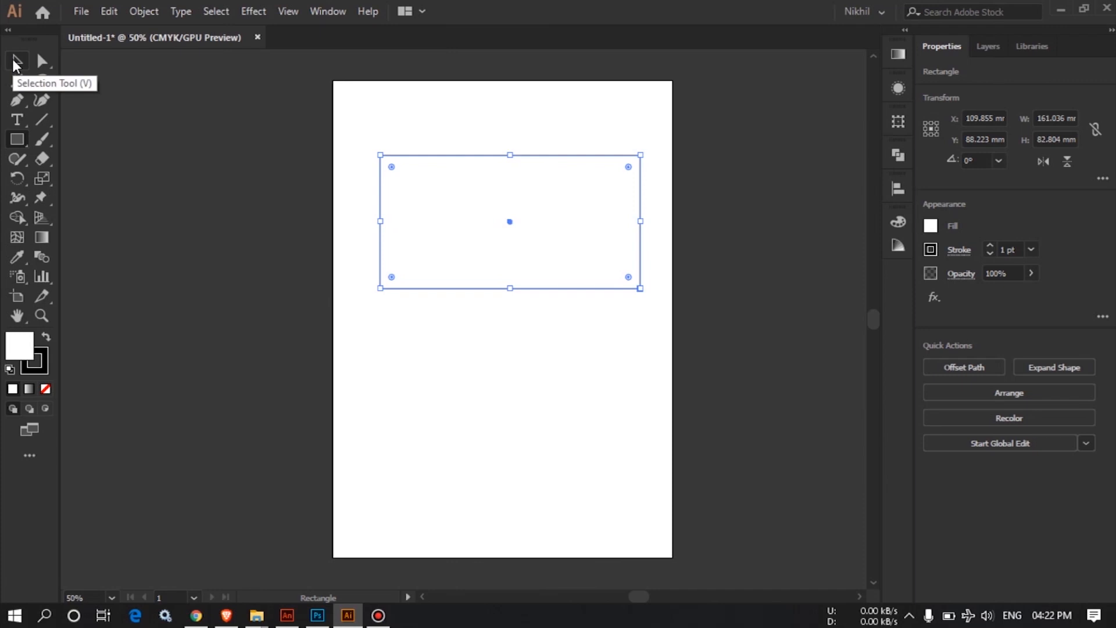
- Try moving the rectangle freely to the lower part of the artboard, and undo the move
key(v)
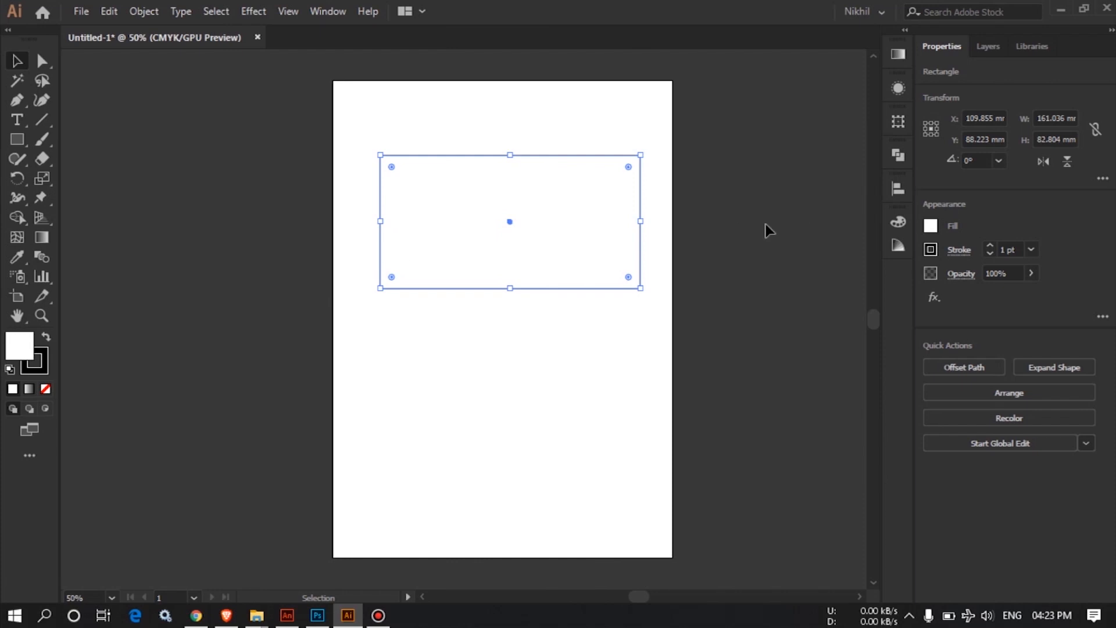
drag(534, 224, 547, 395)
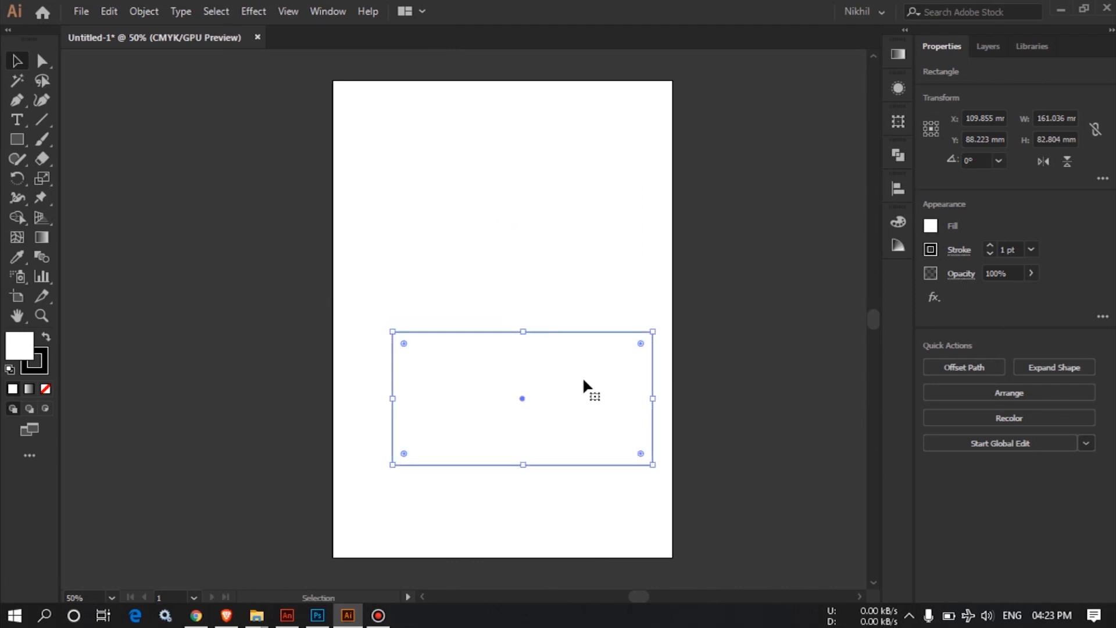
key(ctrl+z)
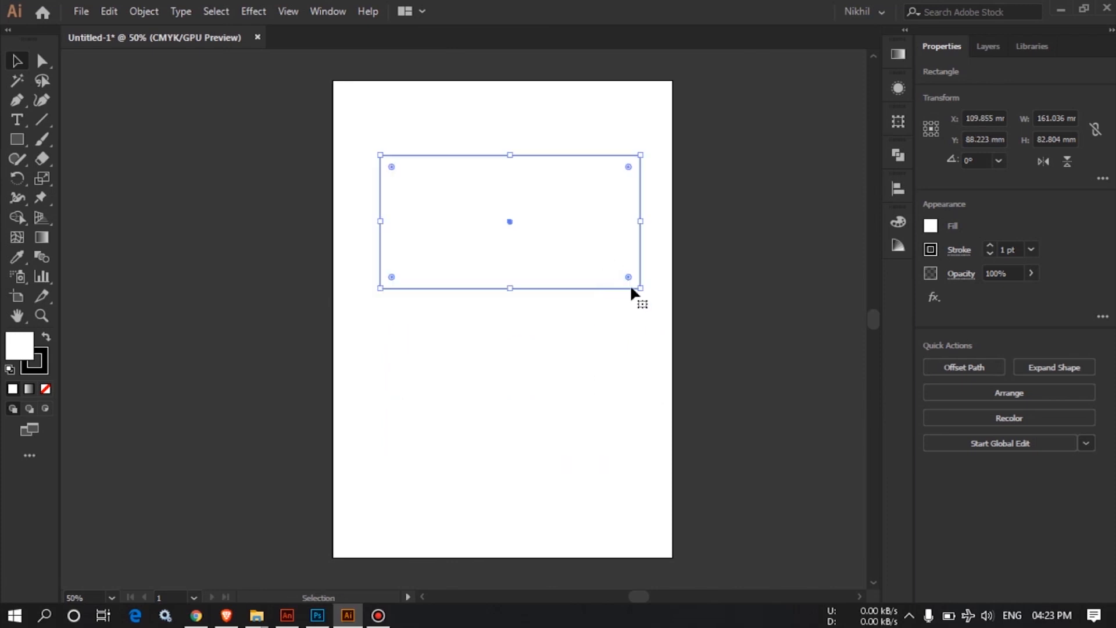
key(ctrl+shift+z)
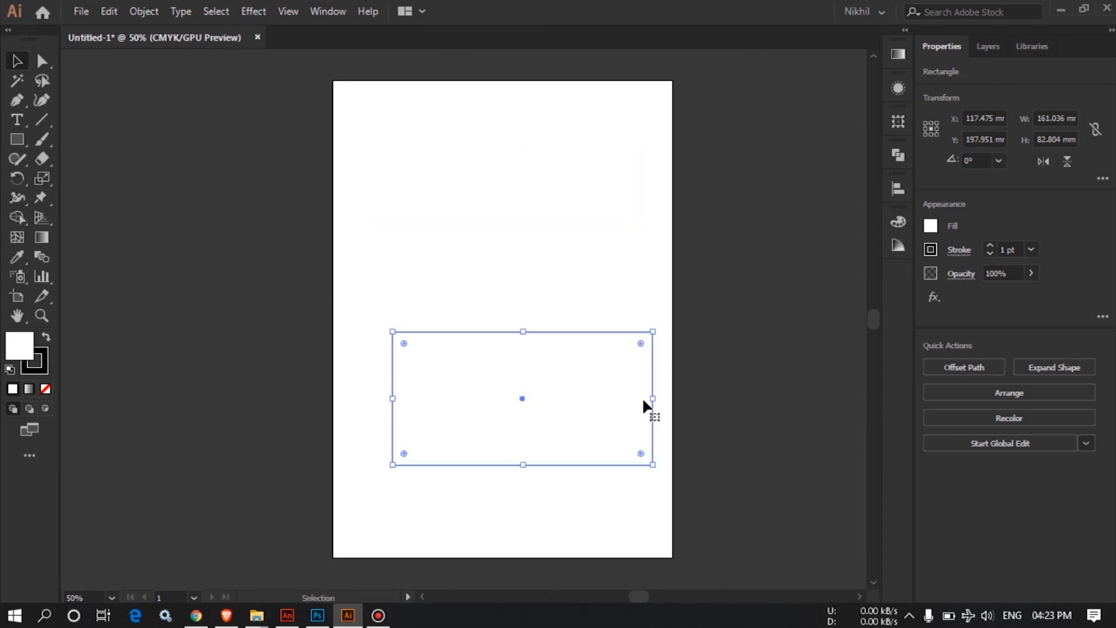
key(ctrl+z)
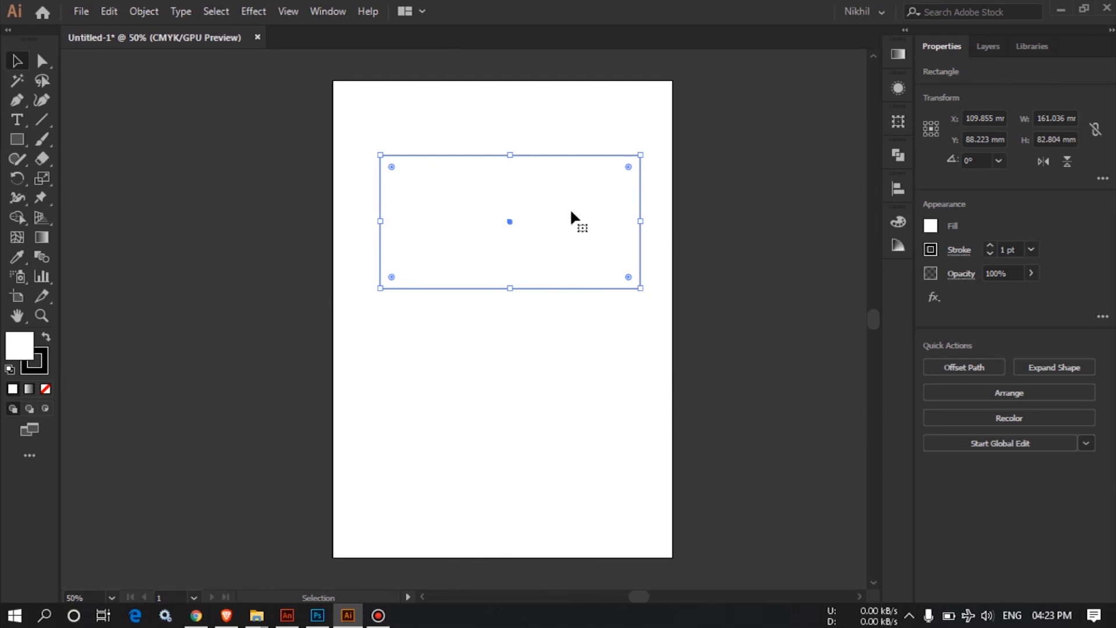
- Move the rectangle straight down by about 132 mm, constrained to the vertical direction
key(shift)
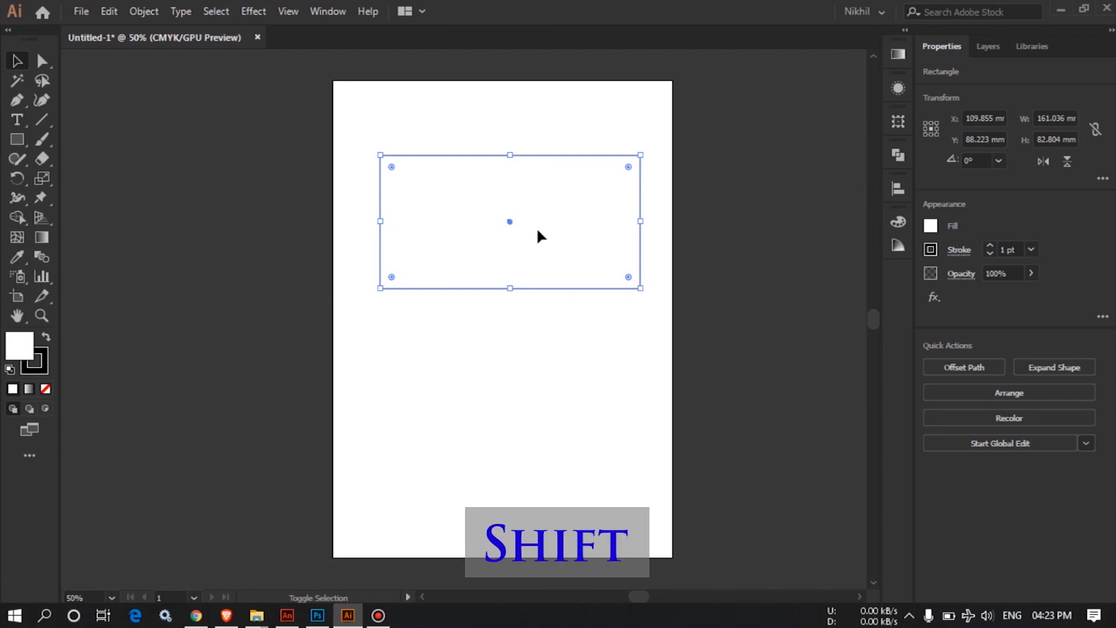
shift+click(537, 208)
click(537, 209)
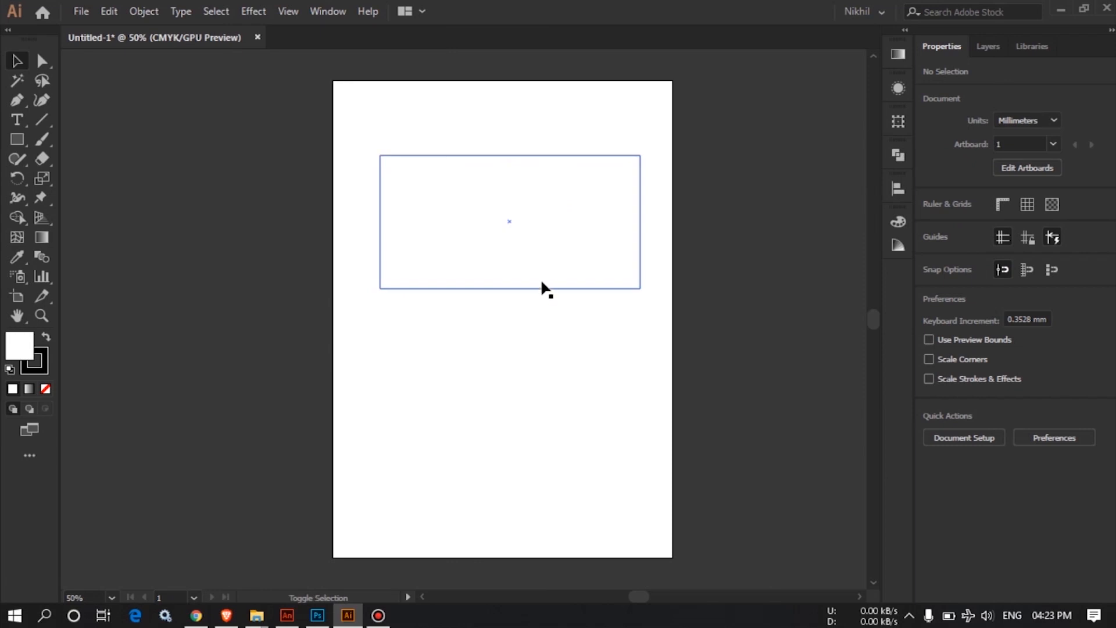
drag(536, 269, 530, 472)
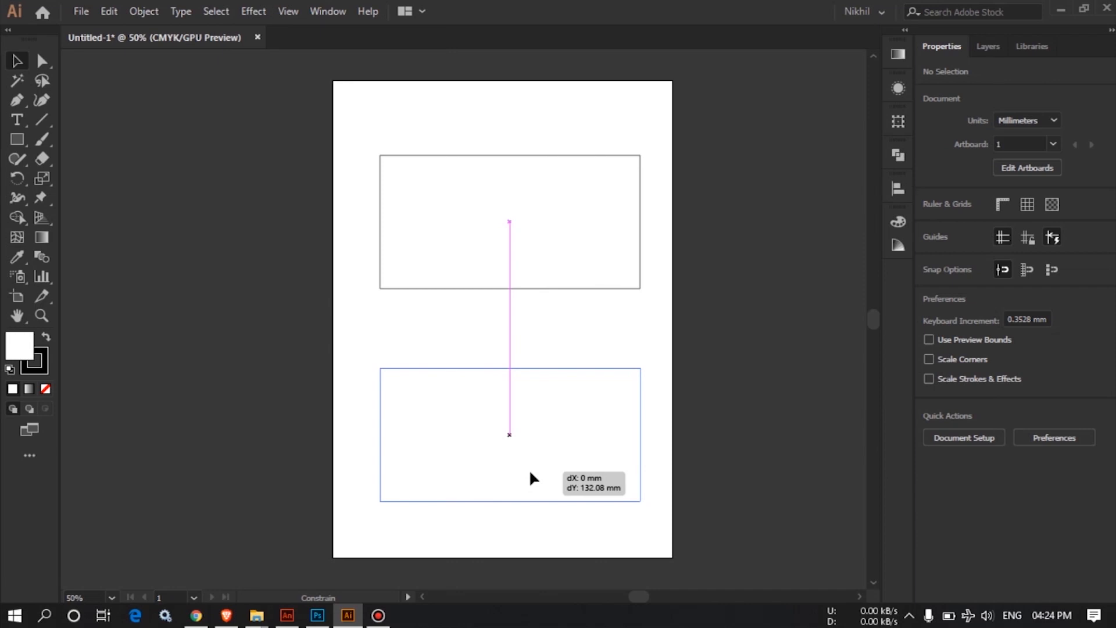
drag(531, 472, 530, 473)
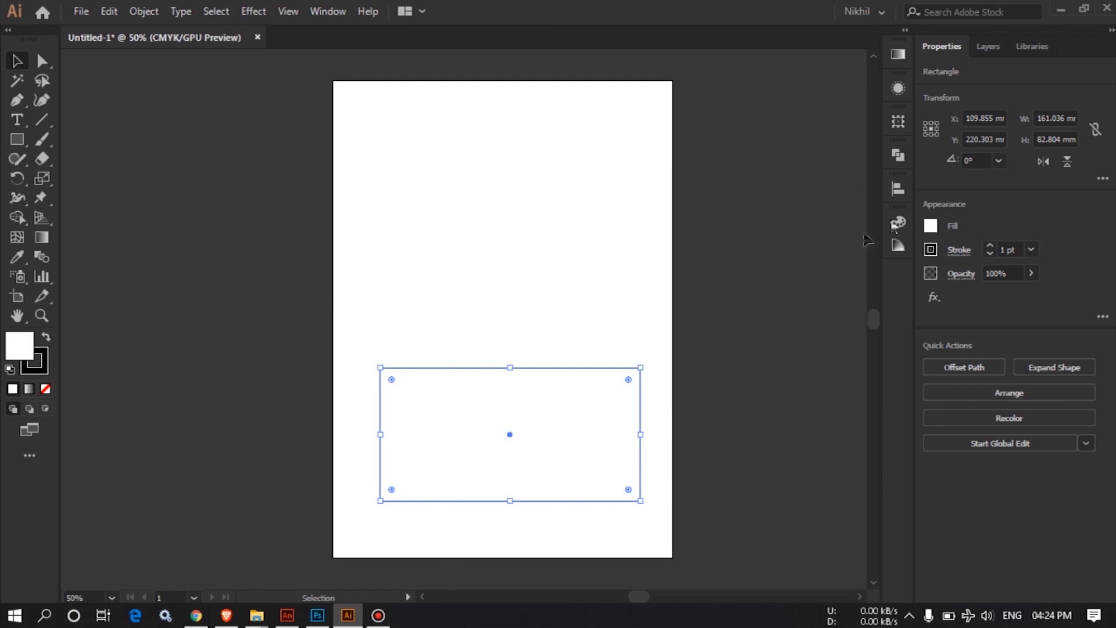
- Centre the rectangle horizontally and vertically on the page using Align to Artboard
click(905, 188)
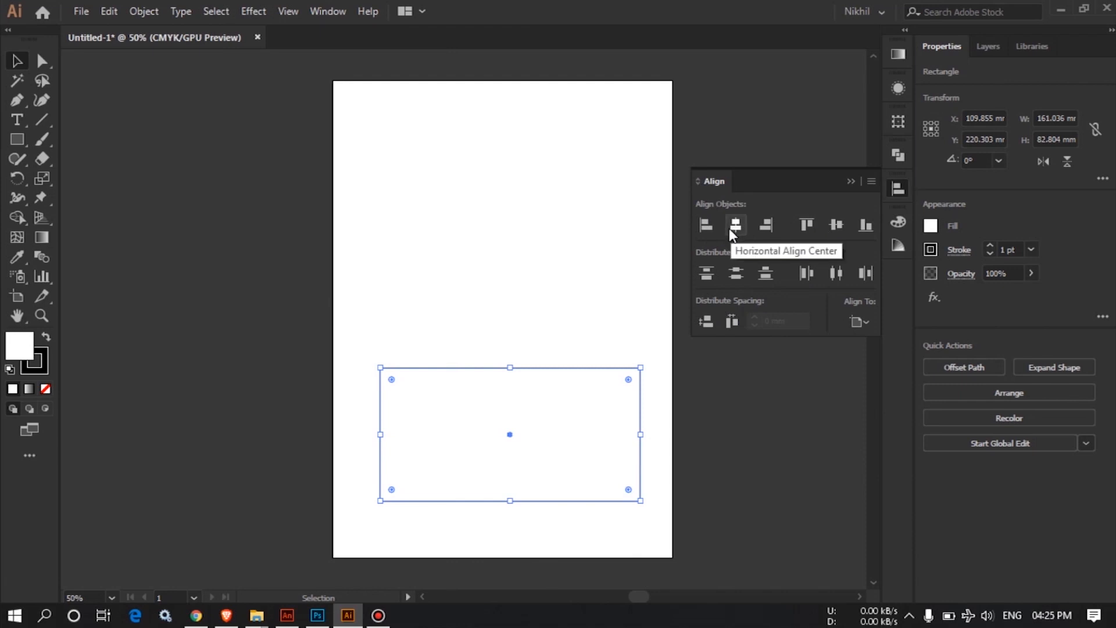
click(868, 326)
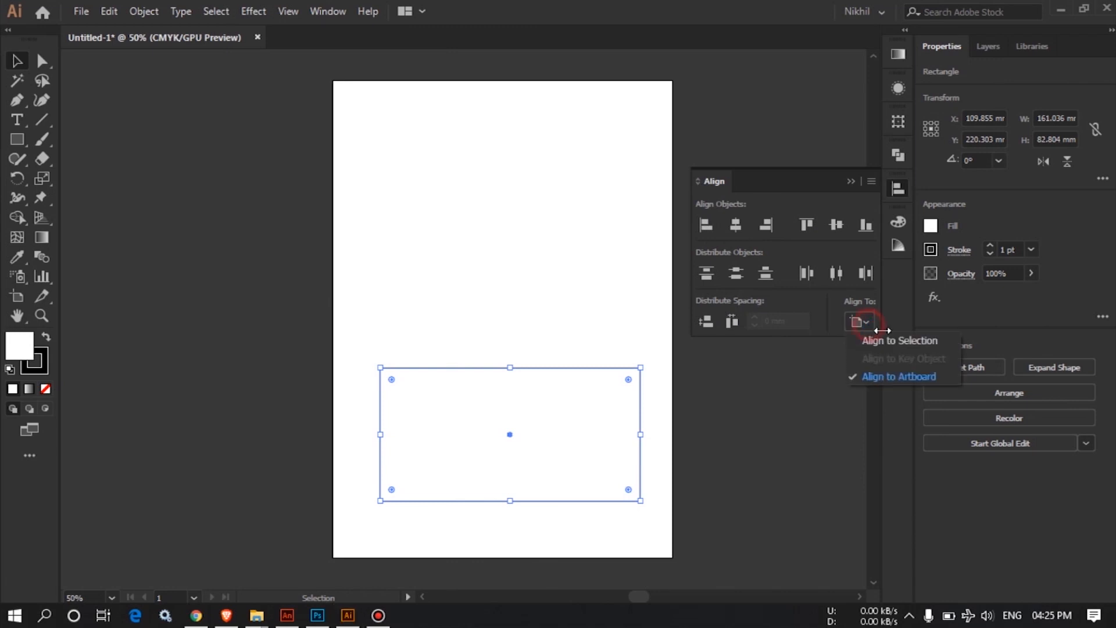
click(898, 377)
click(859, 321)
click(887, 377)
click(737, 226)
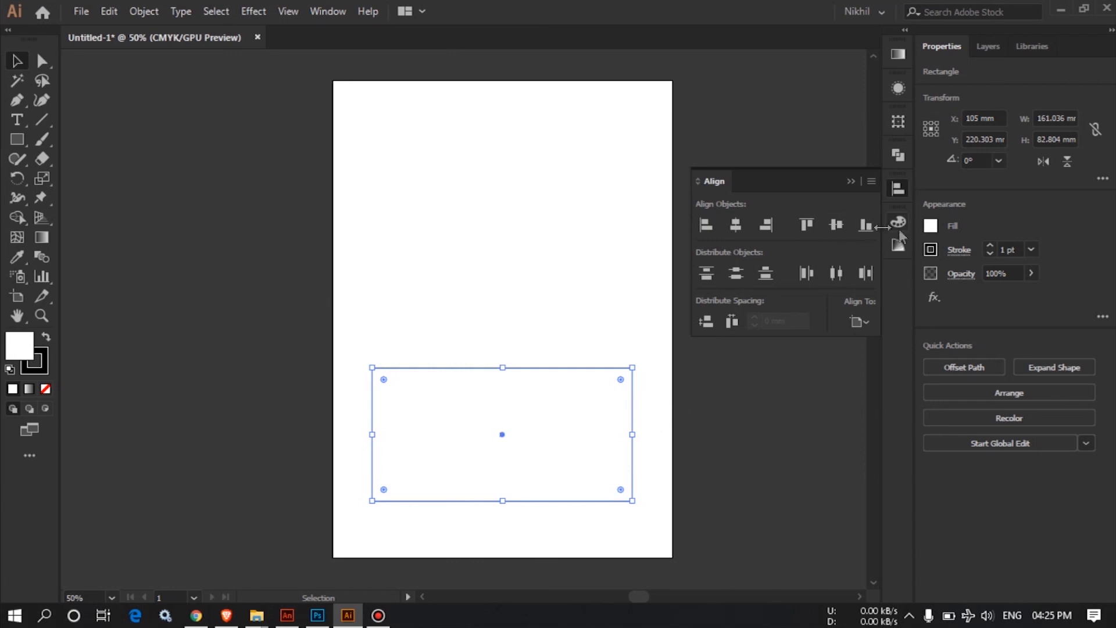
click(838, 226)
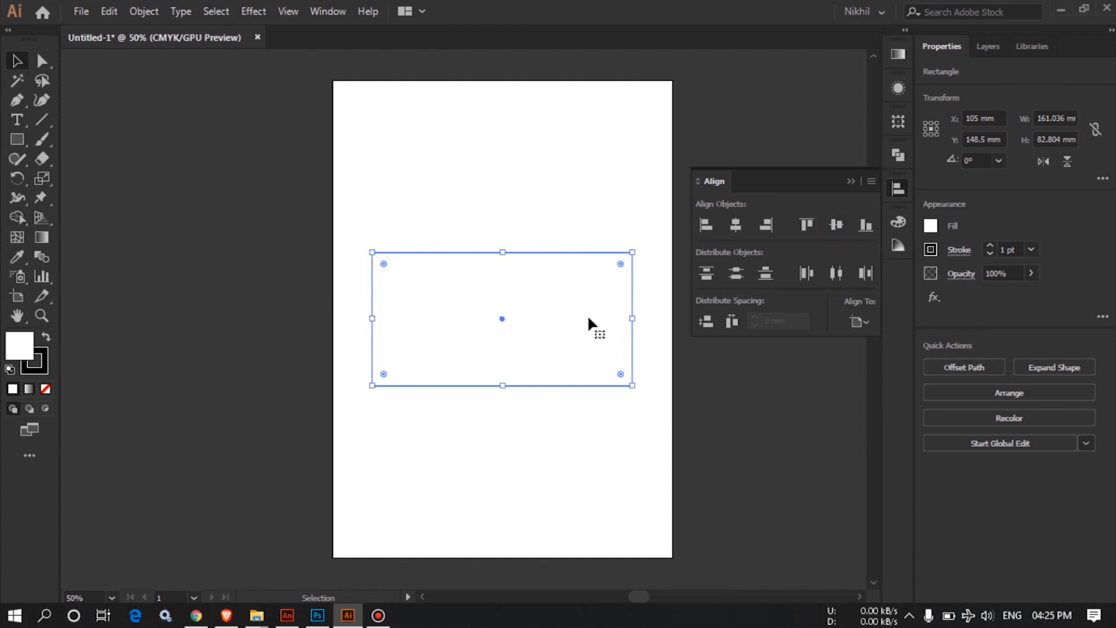
click(851, 182)
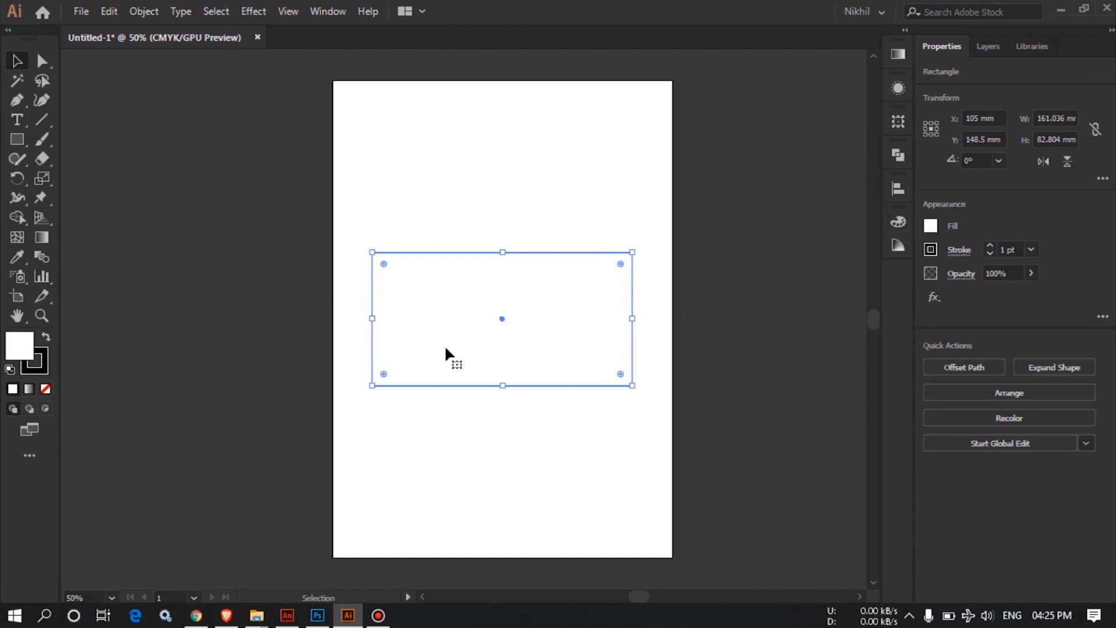
click(472, 429)
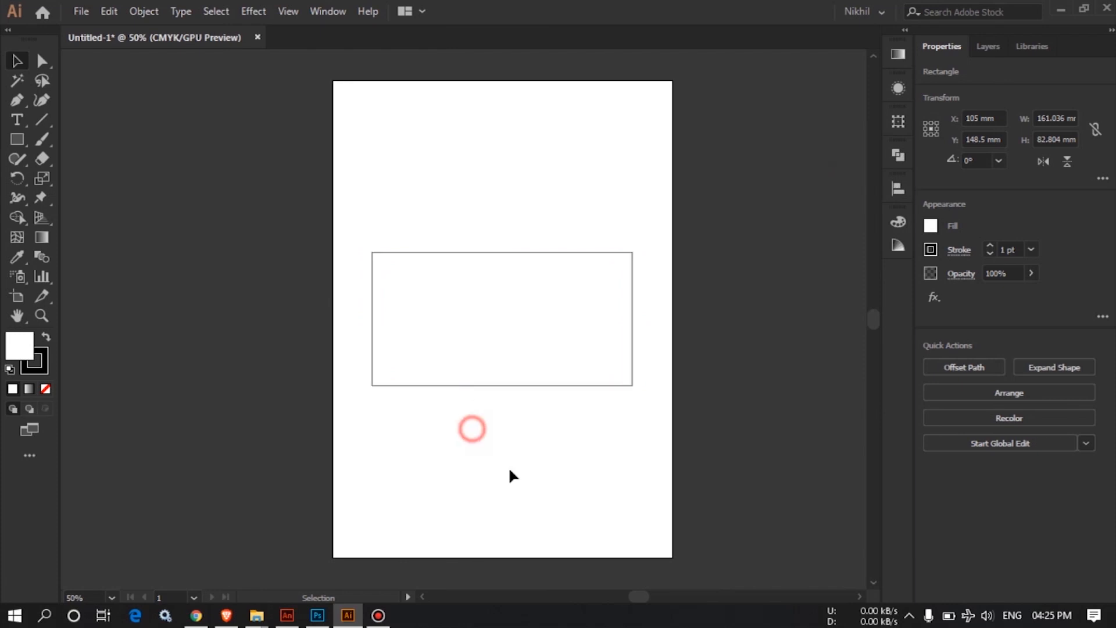
click(482, 374)
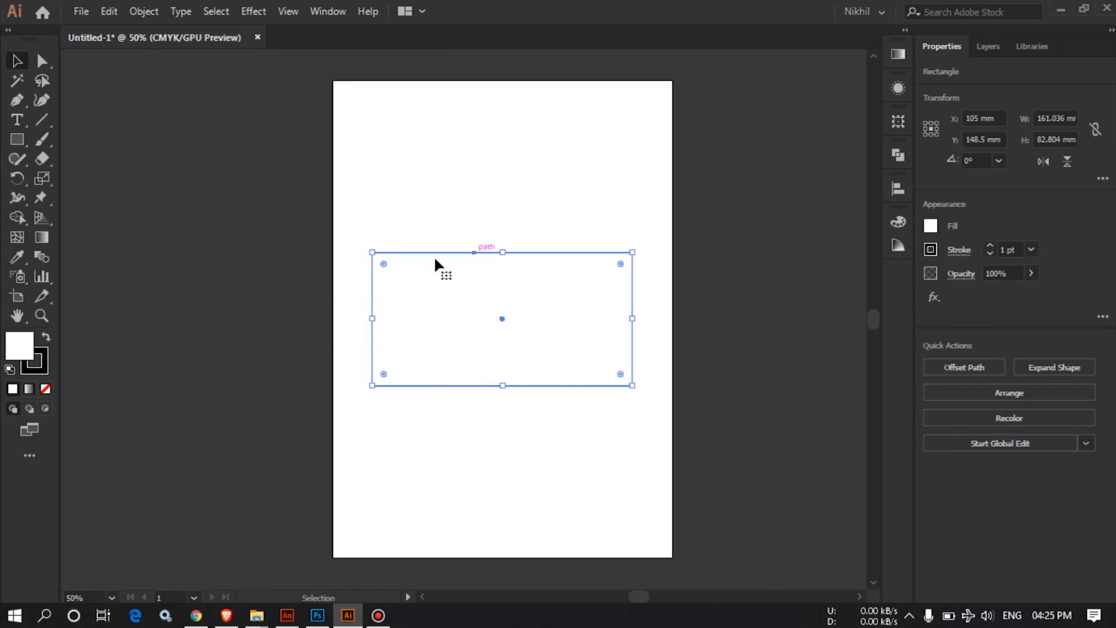
click(529, 492)
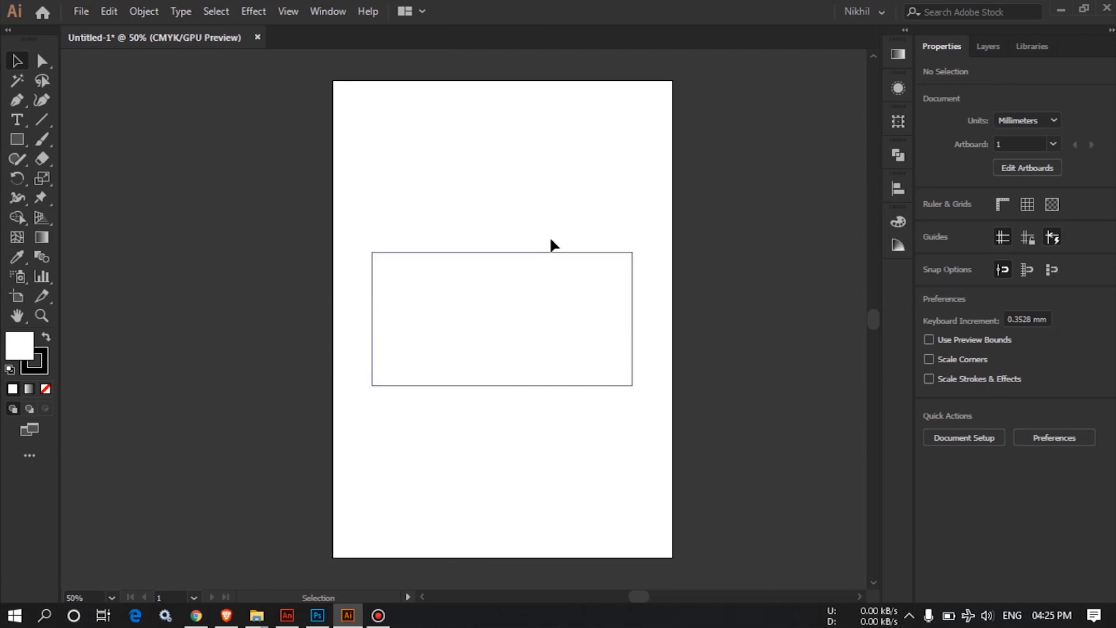
- Set the rectangle's fill colour to green 00F422
click(544, 310)
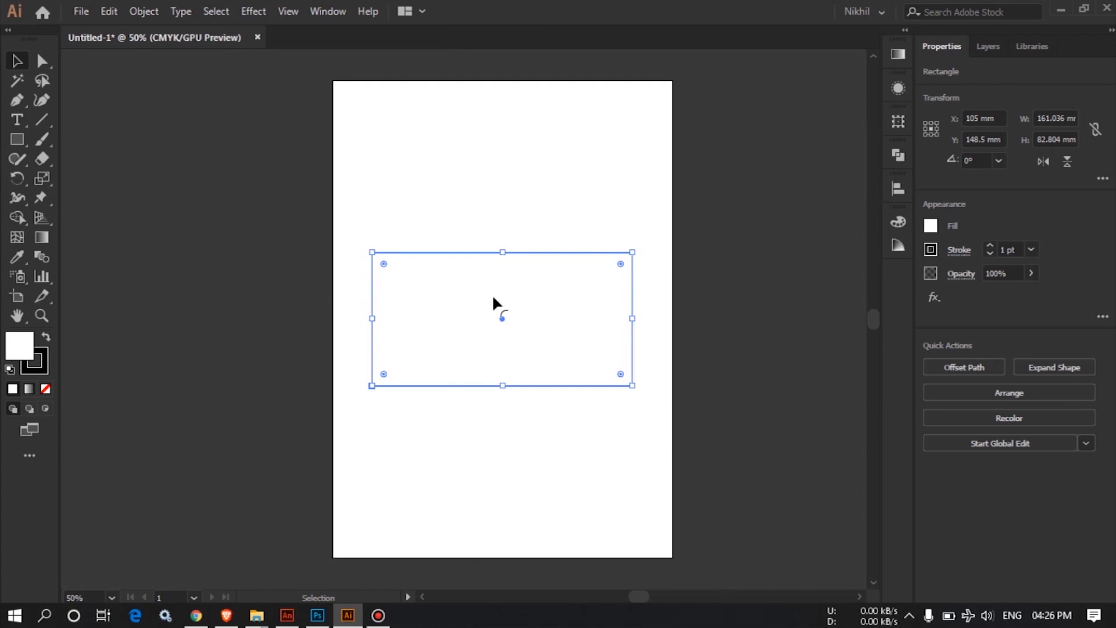
click(18, 350)
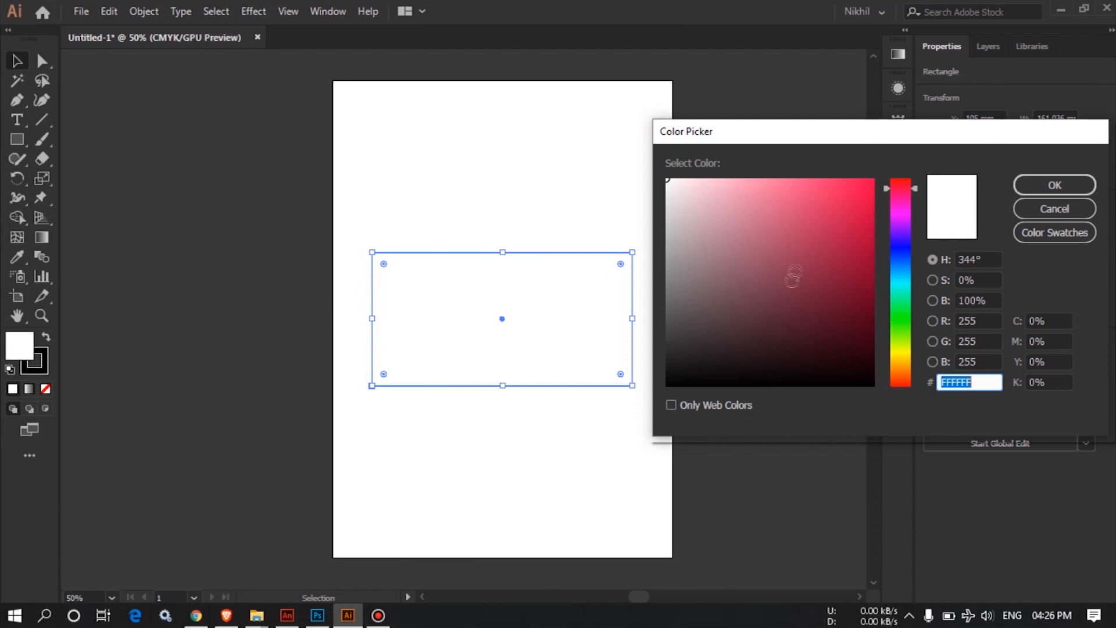
click(899, 247)
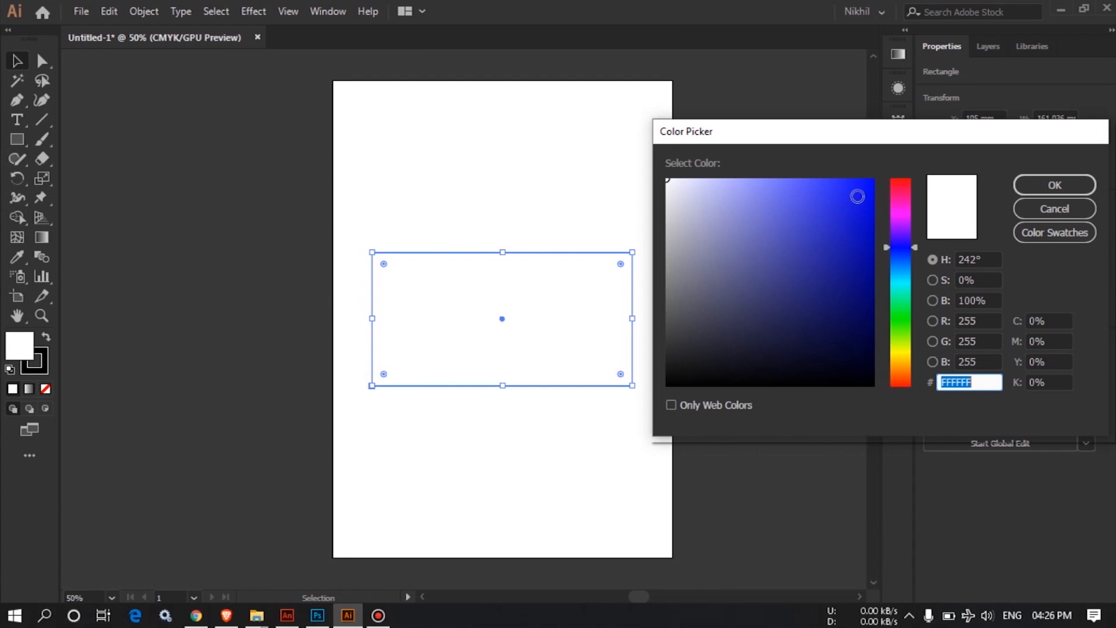
click(857, 197)
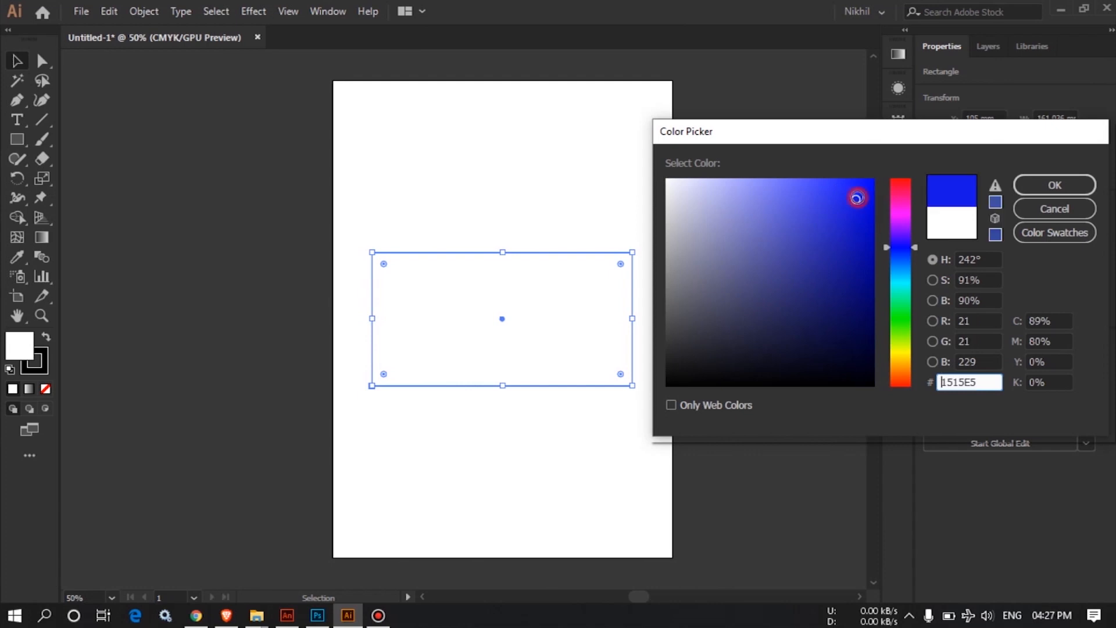
drag(853, 202, 820, 216)
drag(832, 255, 778, 312)
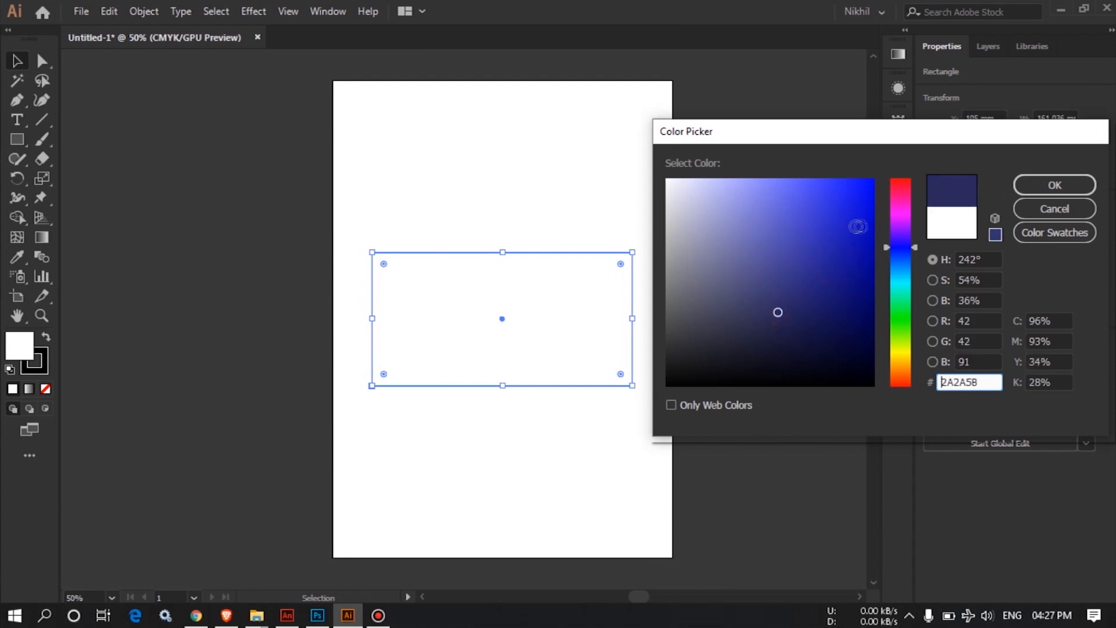
drag(855, 226, 887, 166)
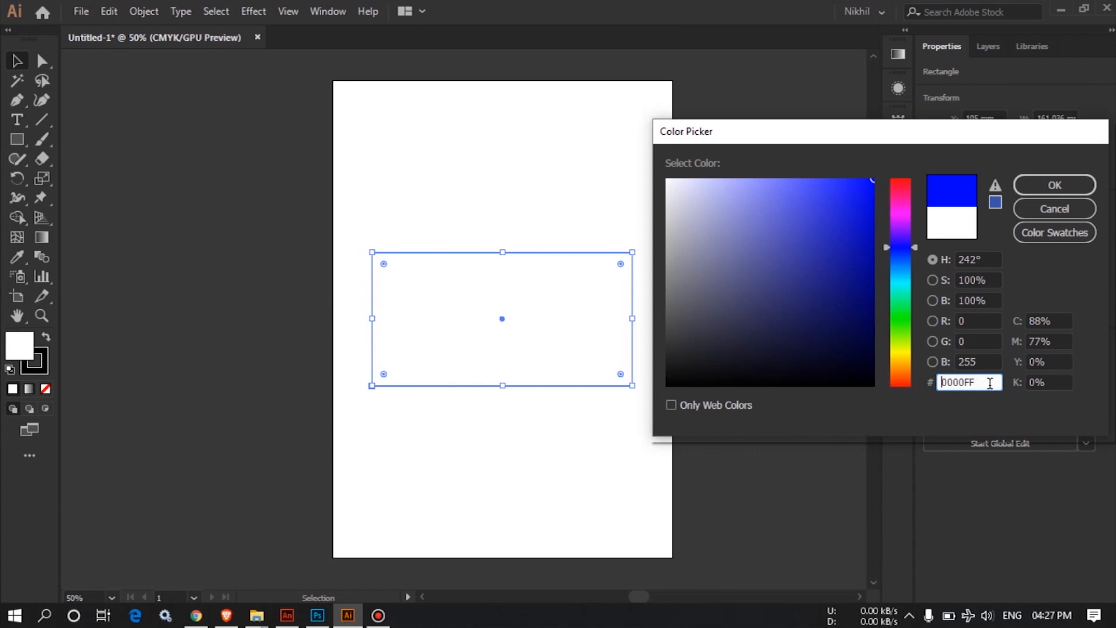
drag(990, 382, 934, 385)
mouse_move(901, 251)
mouse_down()
mouse_move(902, 270)
mouse_move(908, 237)
mouse_move(905, 250)
mouse_up()
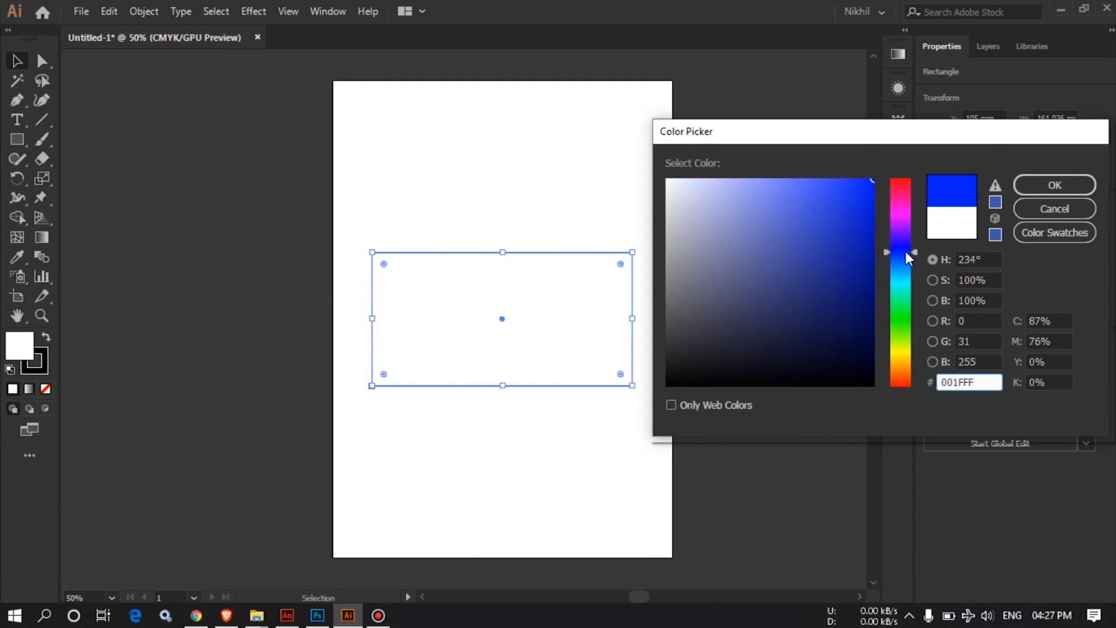
double_click(981, 382)
mouse_move(908, 262)
mouse_down()
mouse_move(907, 326)
mouse_move(905, 312)
mouse_up()
click(872, 187)
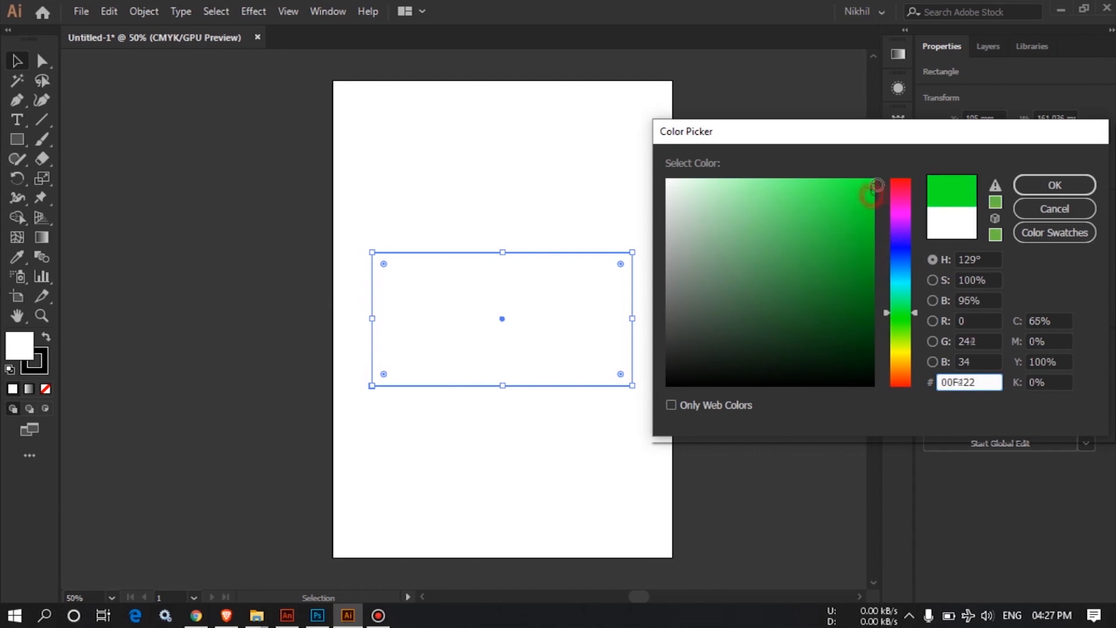
click(1029, 192)
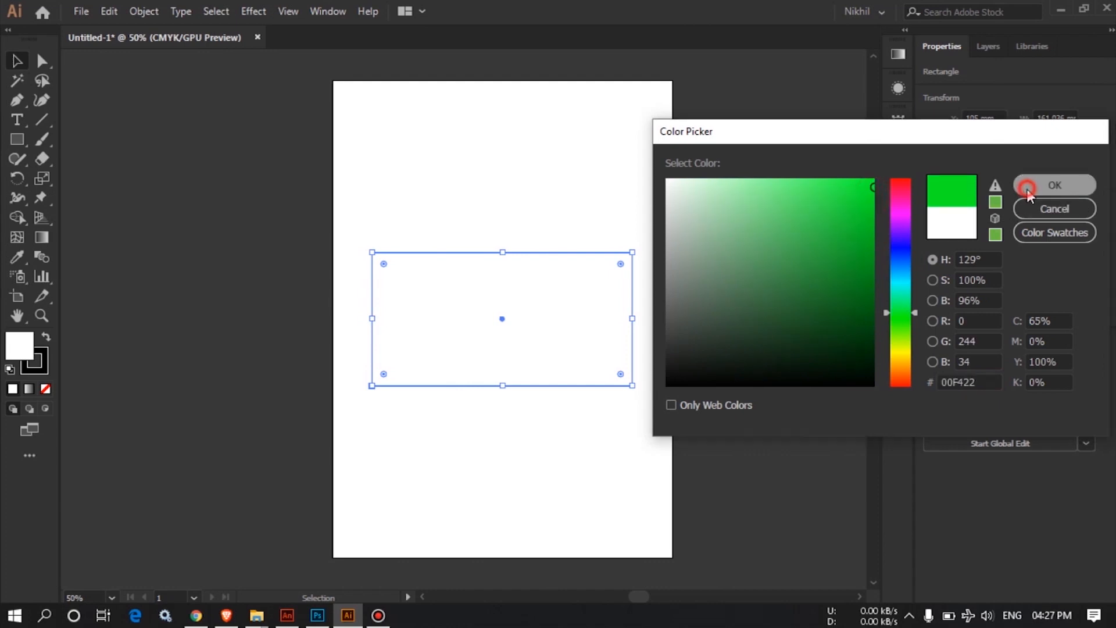
click(318, 364)
click(472, 299)
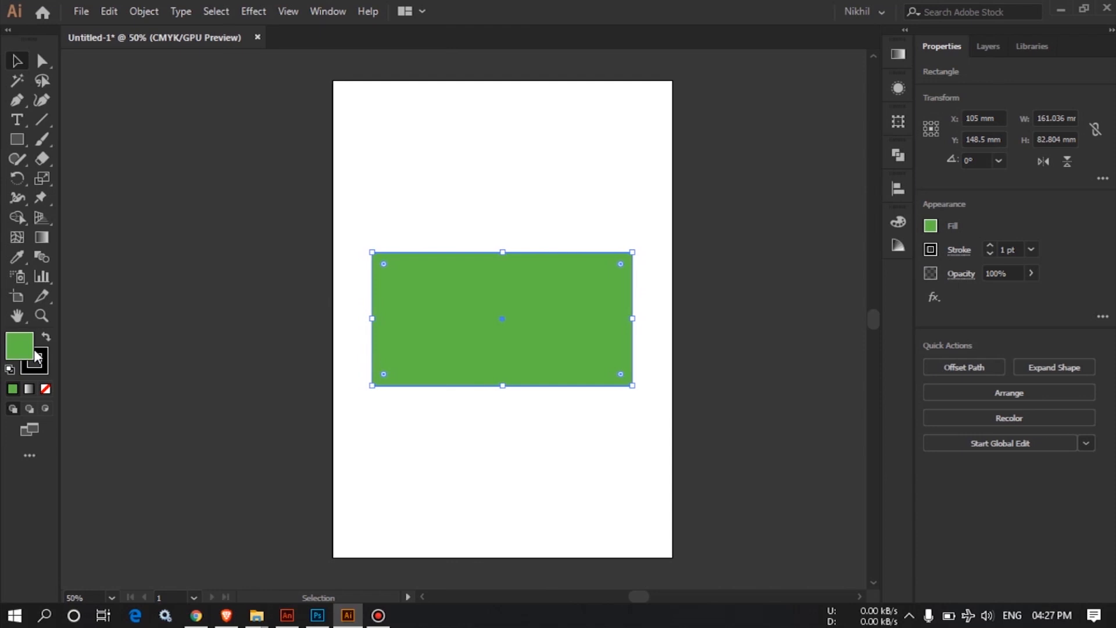
click(451, 233)
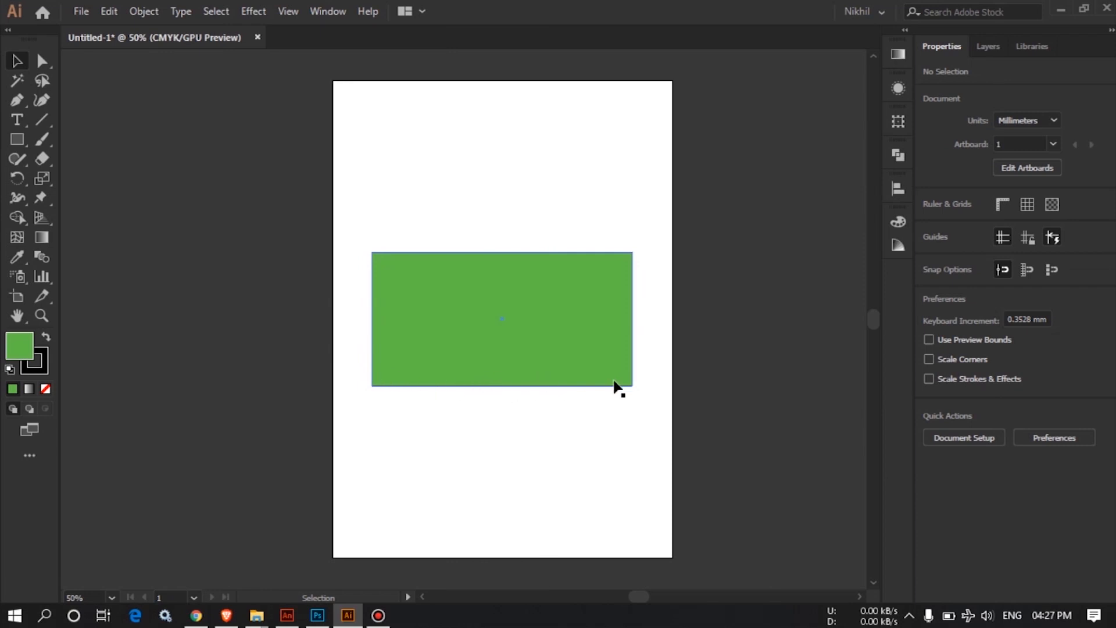
click(416, 282)
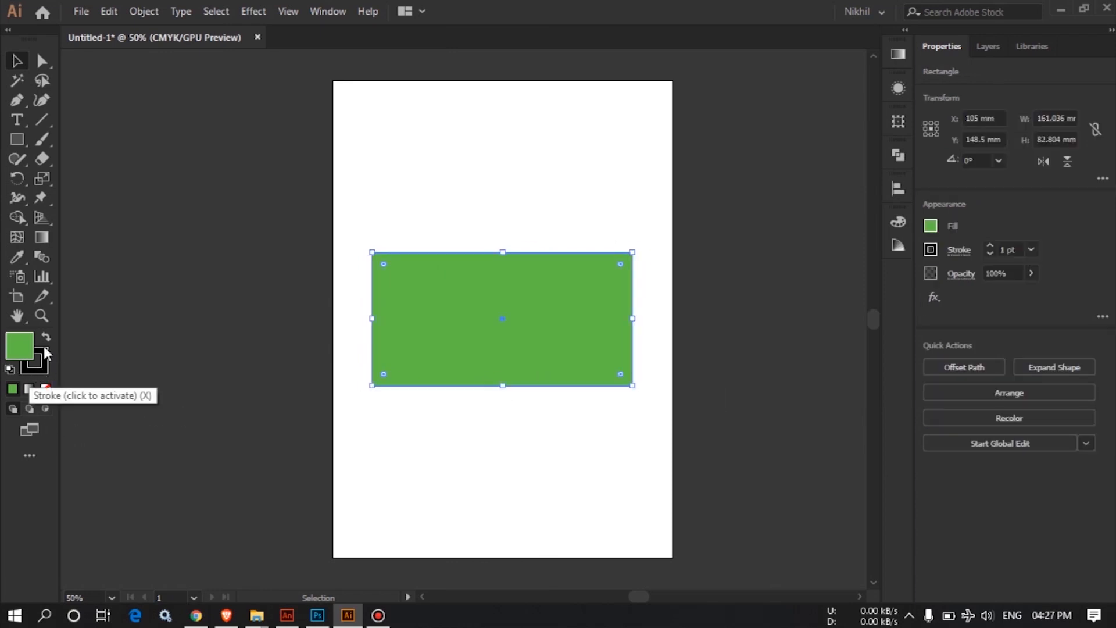
- Open the colour picker for the rectangle's stroke and sample black 000000 and white FFFFFF to compare their hex codes
double_click(45, 366)
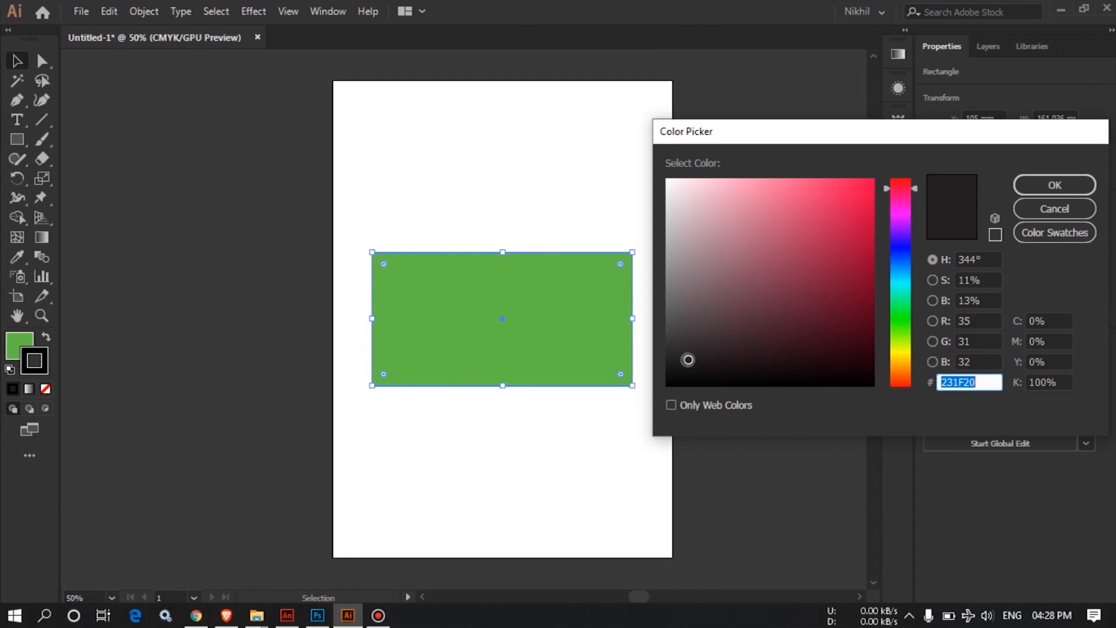
drag(683, 364, 652, 398)
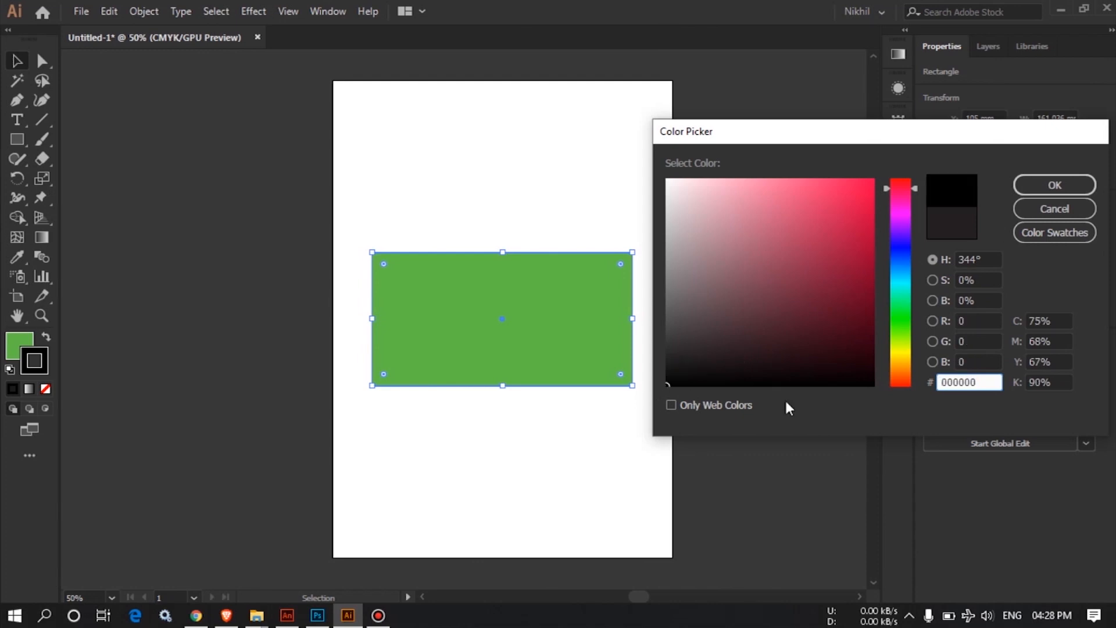
drag(995, 381, 916, 382)
click(982, 383)
click(986, 382)
drag(987, 382, 932, 381)
drag(676, 195, 667, 179)
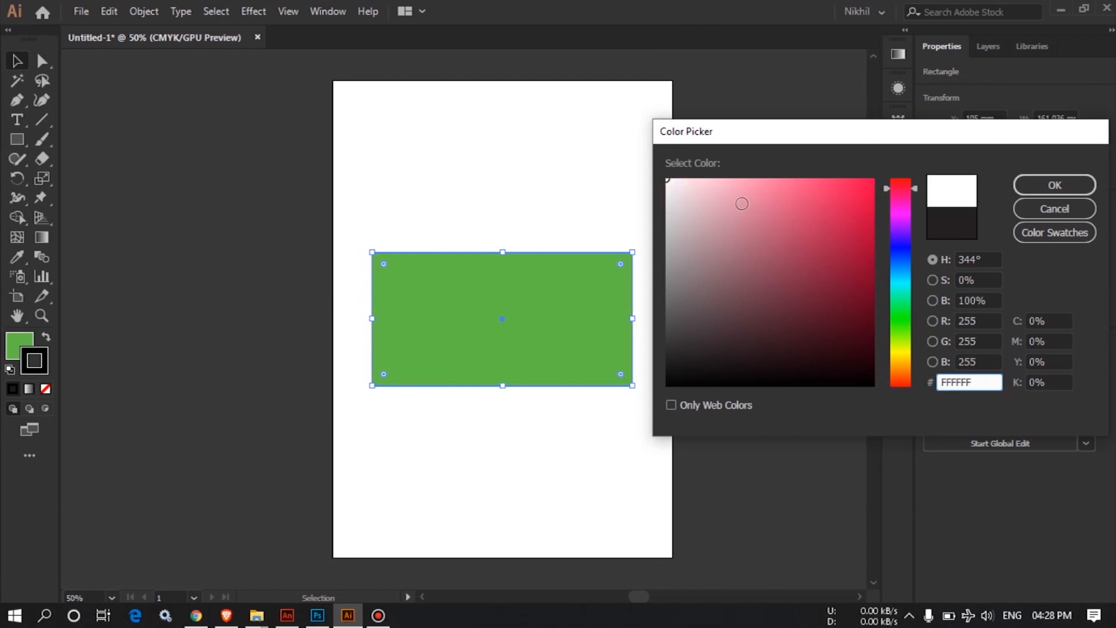
drag(985, 382, 909, 381)
- Set the rectangle's stroke colour to red FF0000, and deselect the rectangle
click(872, 188)
click(910, 177)
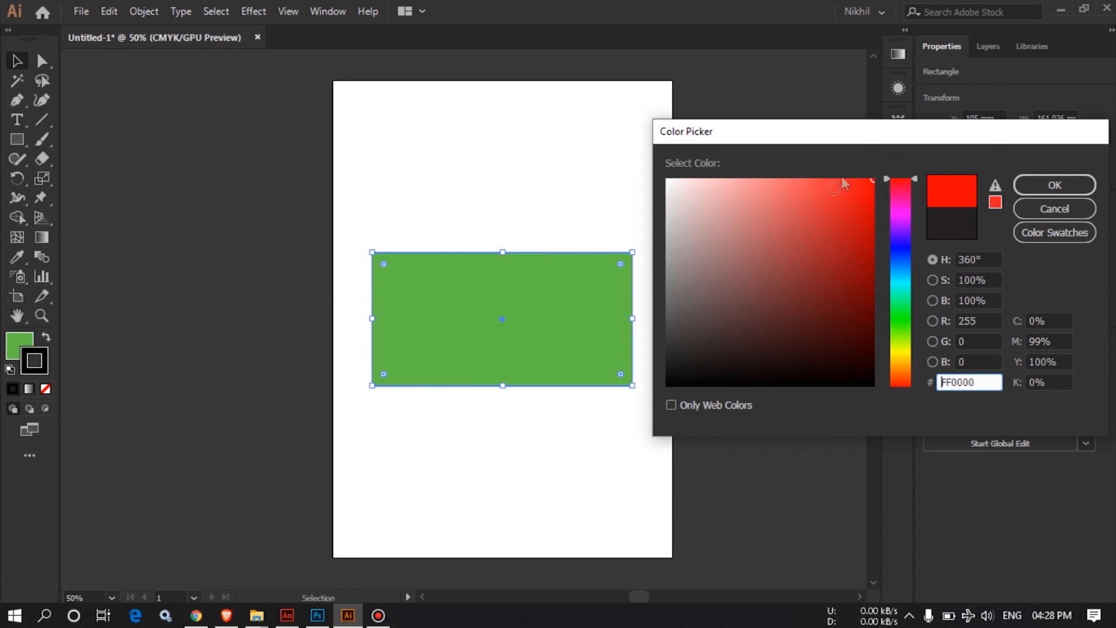
click(869, 182)
mouse_move(869, 182)
mouse_down()
mouse_move(868, 203)
mouse_move(875, 175)
mouse_up()
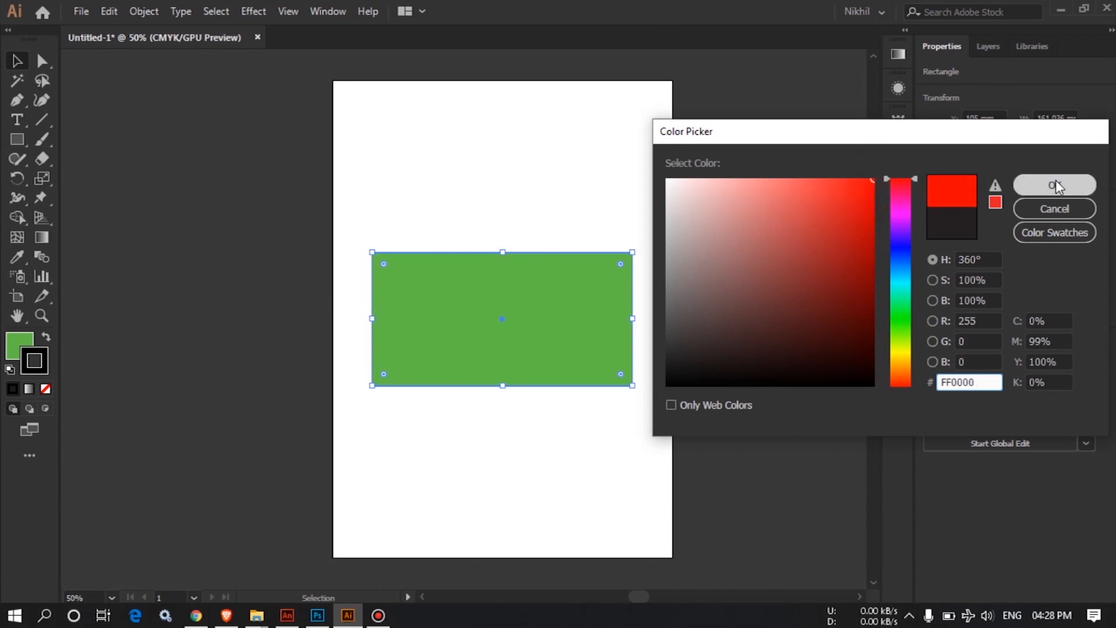
click(1055, 179)
click(304, 307)
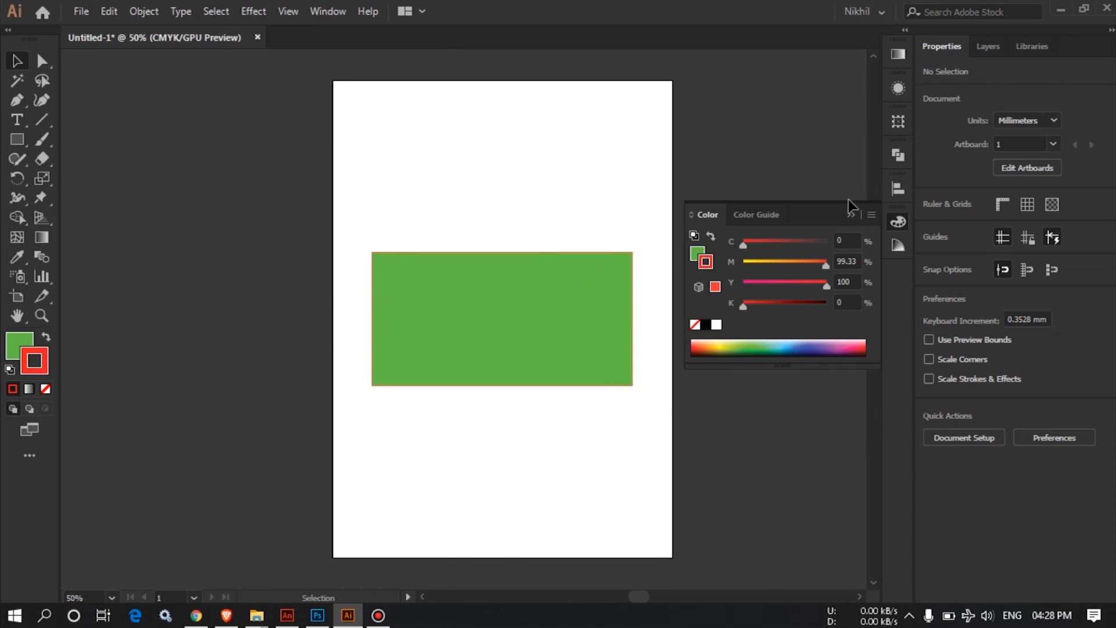
click(851, 215)
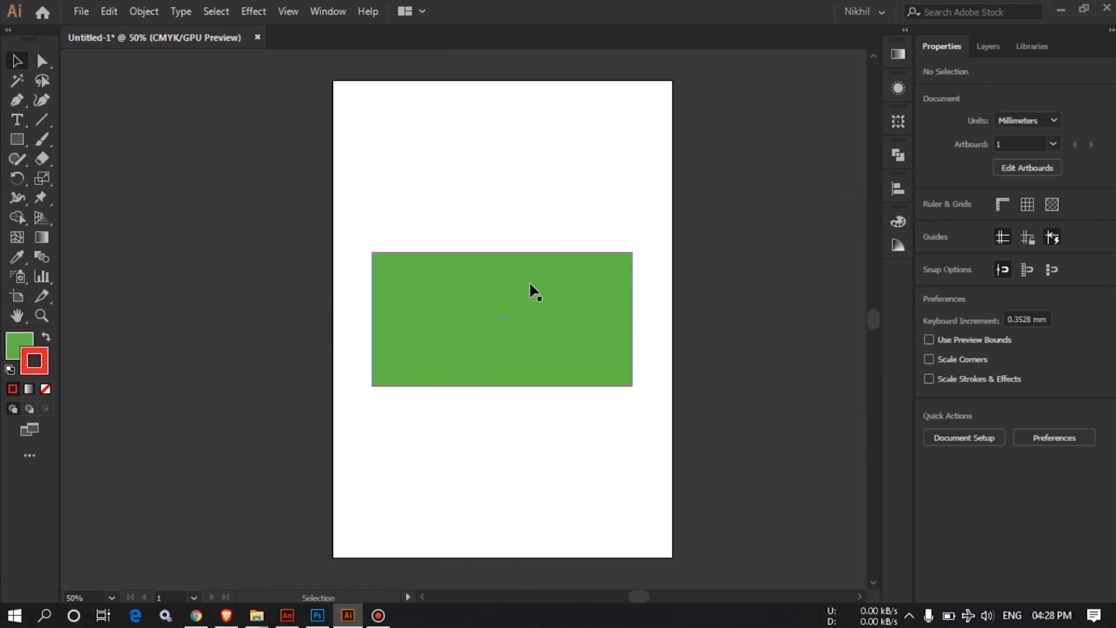
- Set the rectangle's stroke weight to 6 pt, and deselect it
click(531, 288)
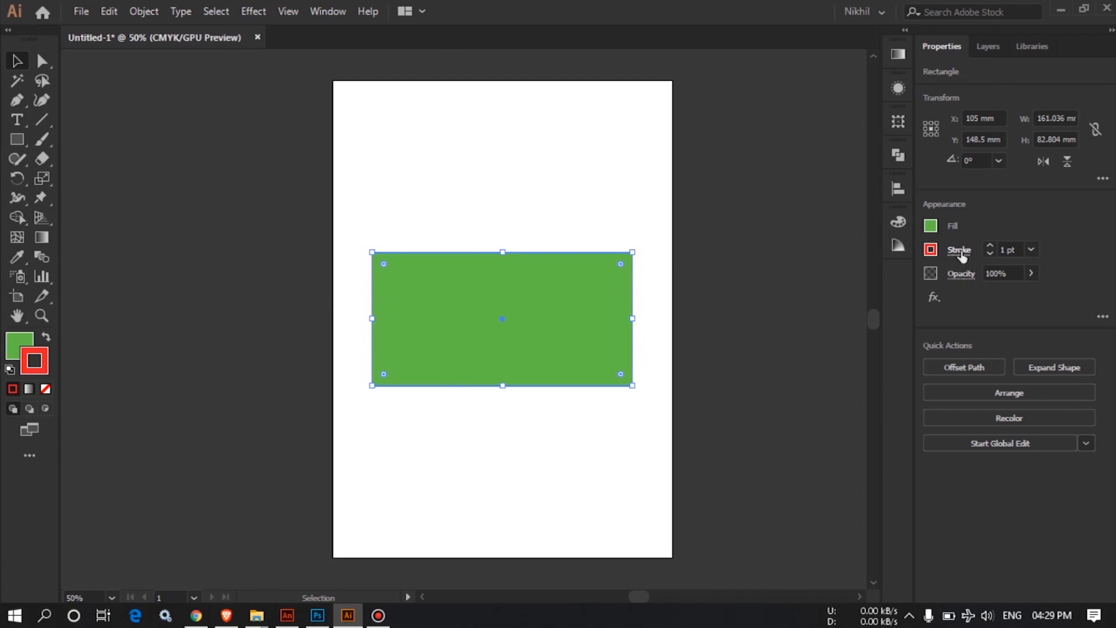
click(1019, 248)
key(BackSpace)
click(1031, 250)
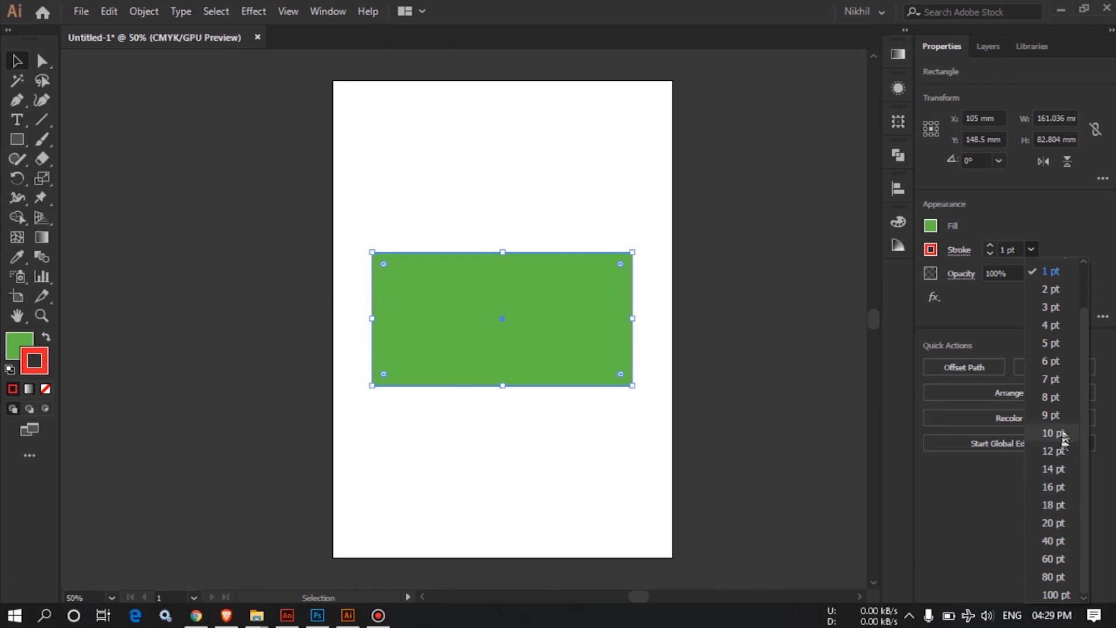
click(1052, 361)
click(730, 315)
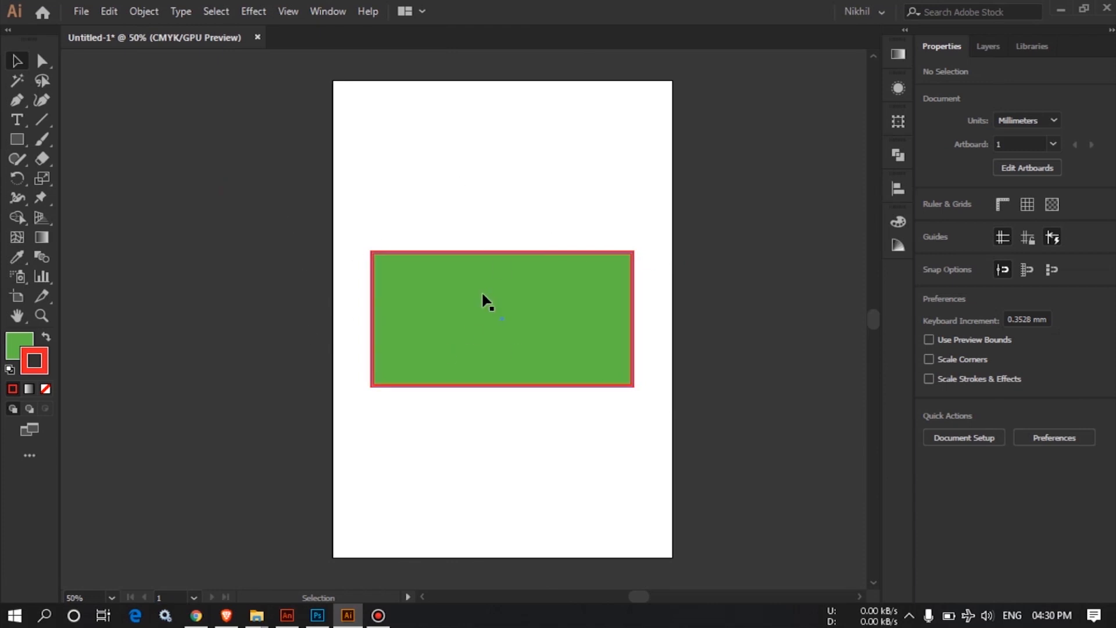
- Try choosing a blue fill colour while no object is selected
click(14, 349)
double_click(15, 348)
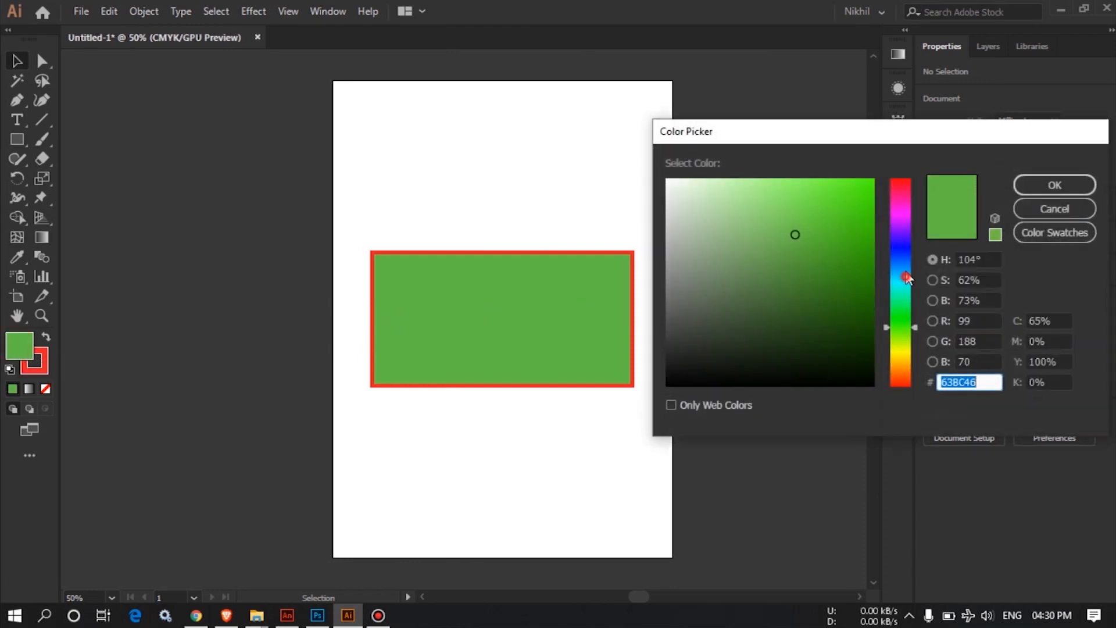
click(900, 252)
click(870, 187)
click(1031, 185)
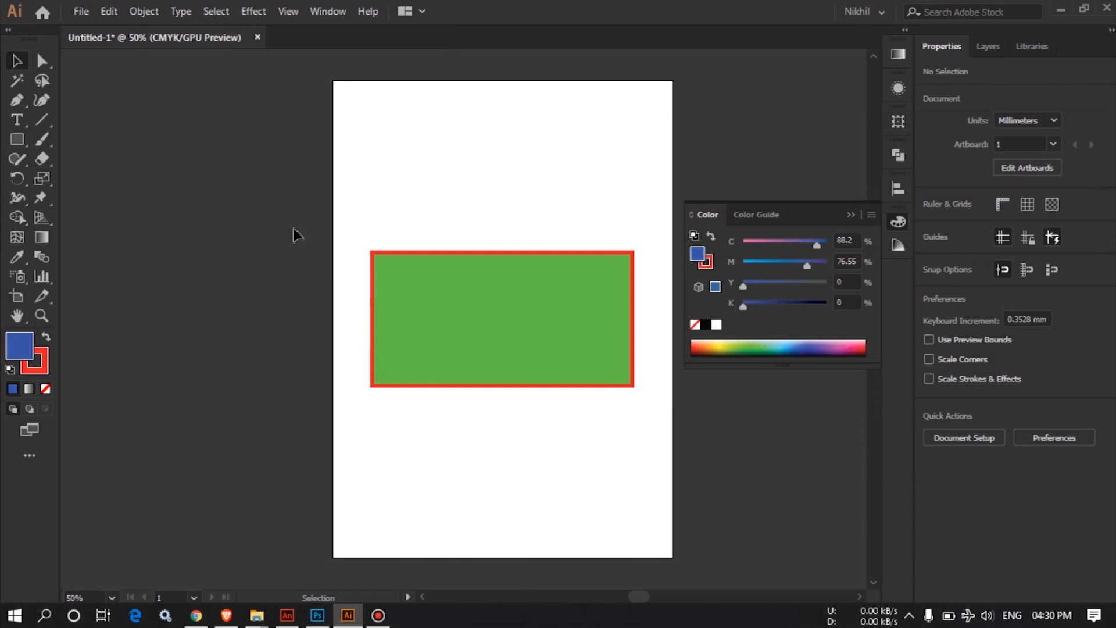
- Try other fill colours on the rectangle: a darker green, and a red mixed with cyan 0%, magenta 100% and yellow 100%
click(433, 302)
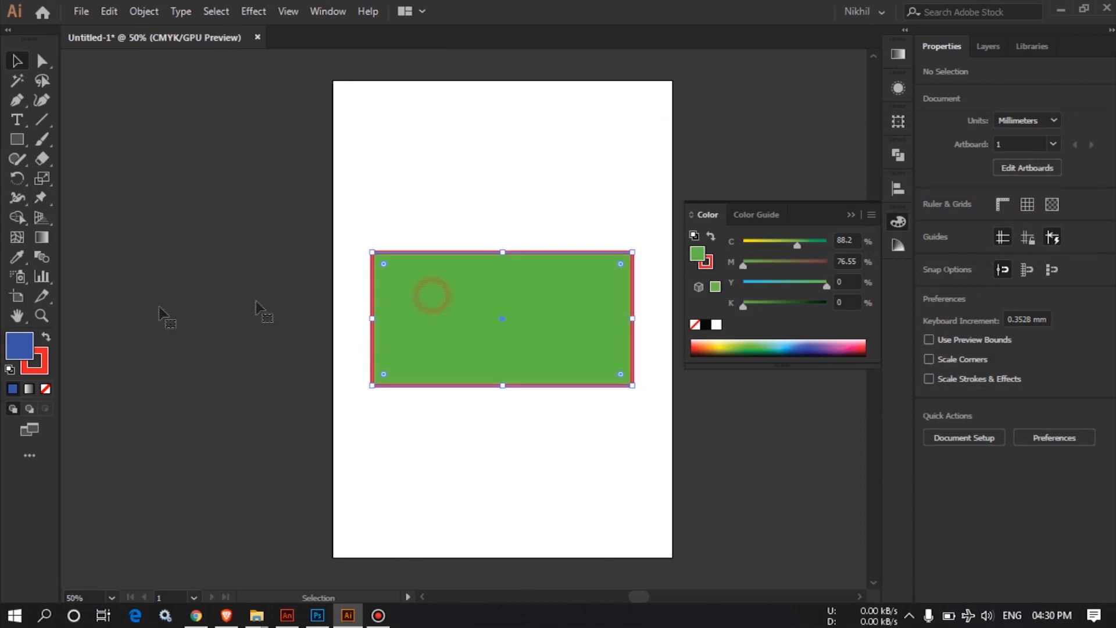
click(17, 349)
double_click(15, 346)
drag(849, 257, 874, 243)
click(1030, 188)
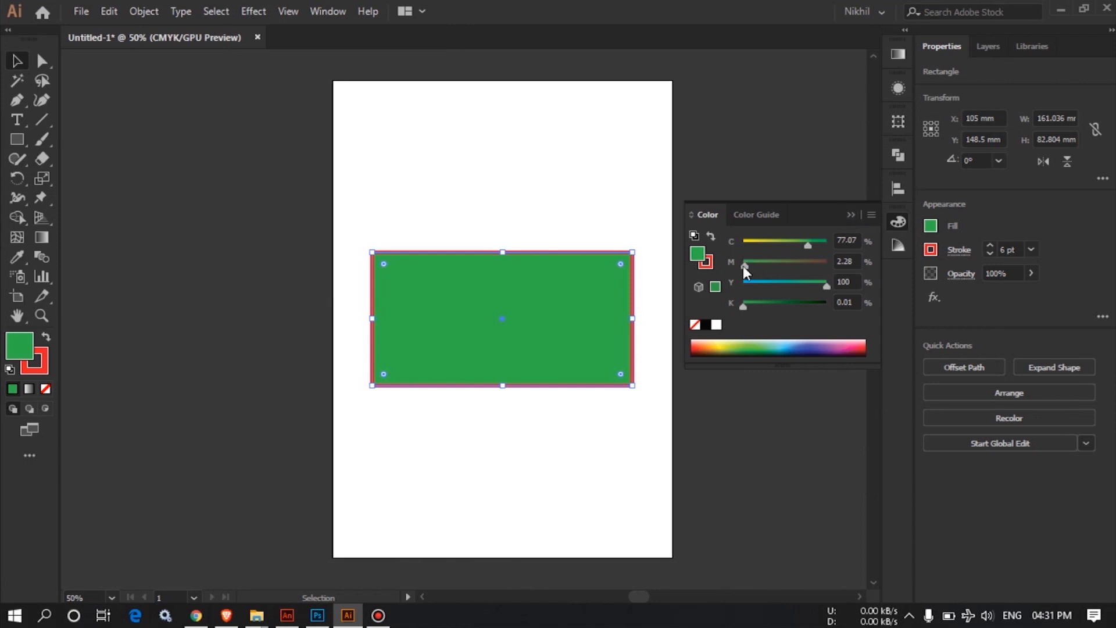
mouse_move(743, 265)
mouse_down()
mouse_move(832, 271)
mouse_move(793, 246)
mouse_move(741, 249)
mouse_up()
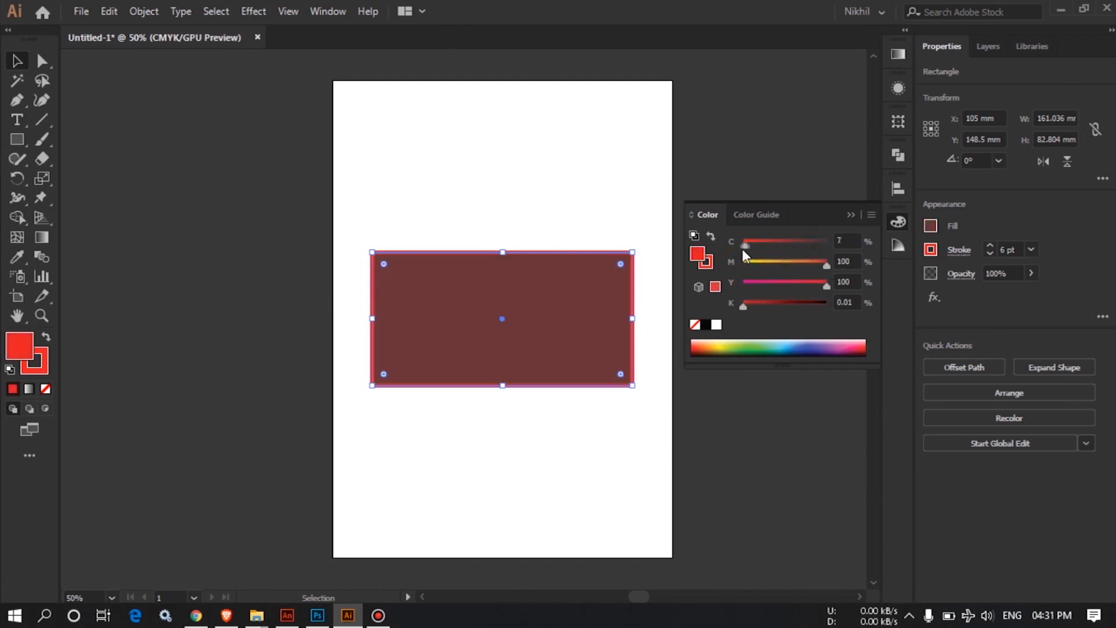
click(852, 214)
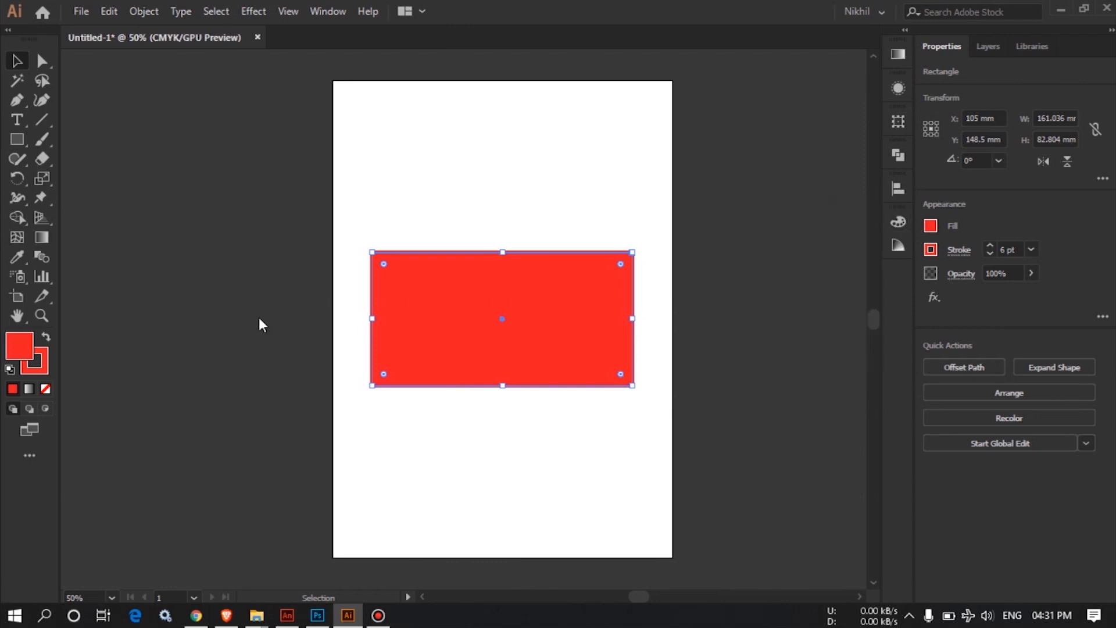
- Set the rectangle's fill to blue-violet 4200F7, and deselect the rectangle
double_click(23, 347)
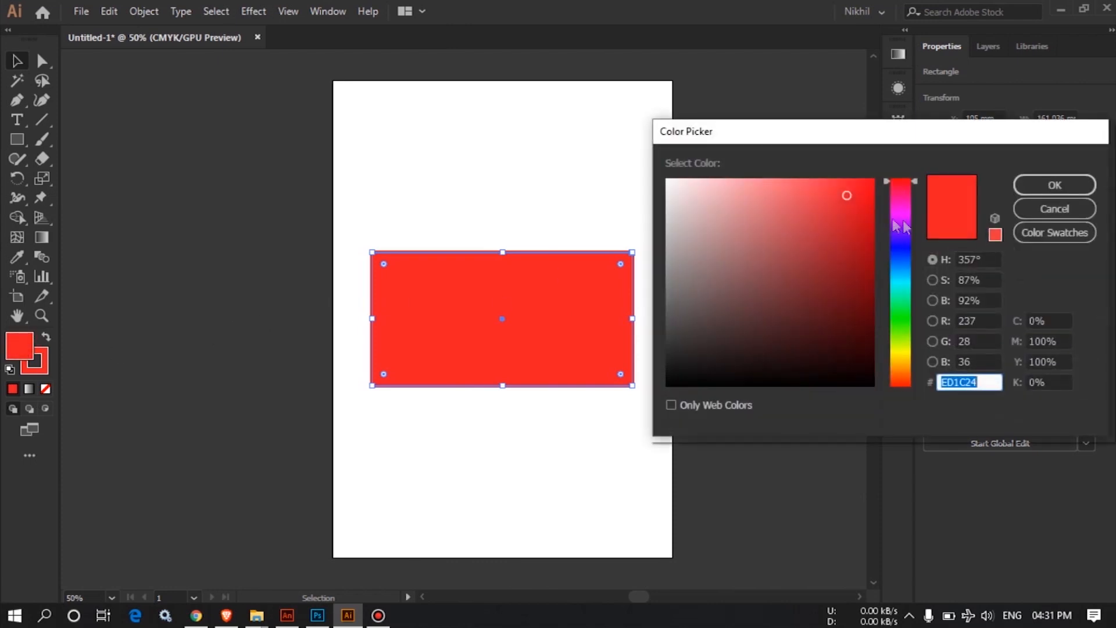
click(901, 238)
drag(845, 217, 987, 186)
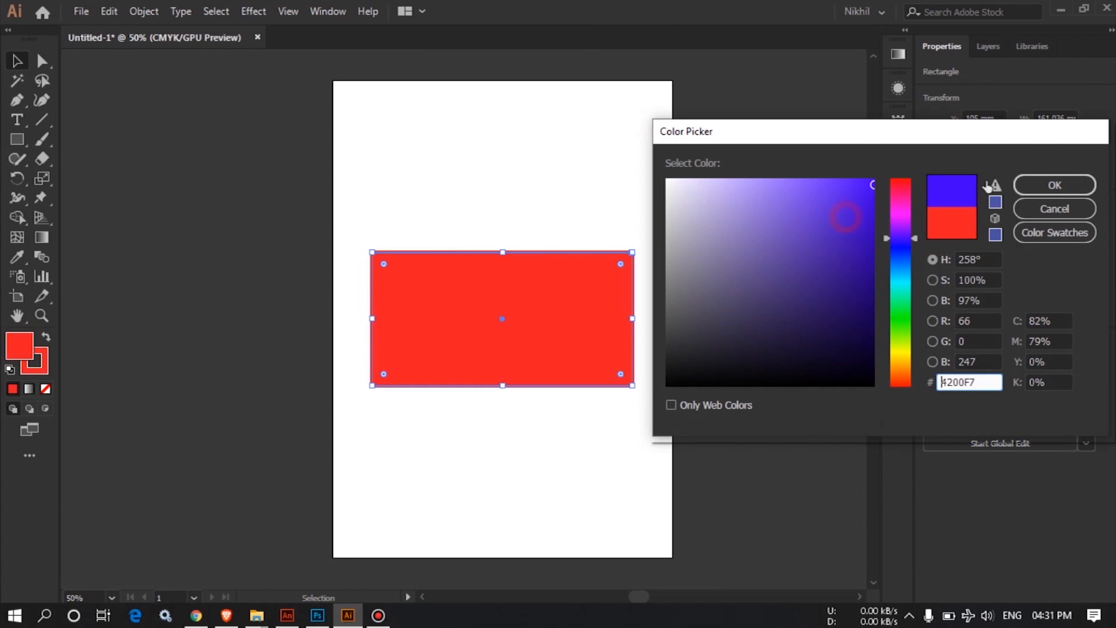
click(1054, 185)
click(830, 217)
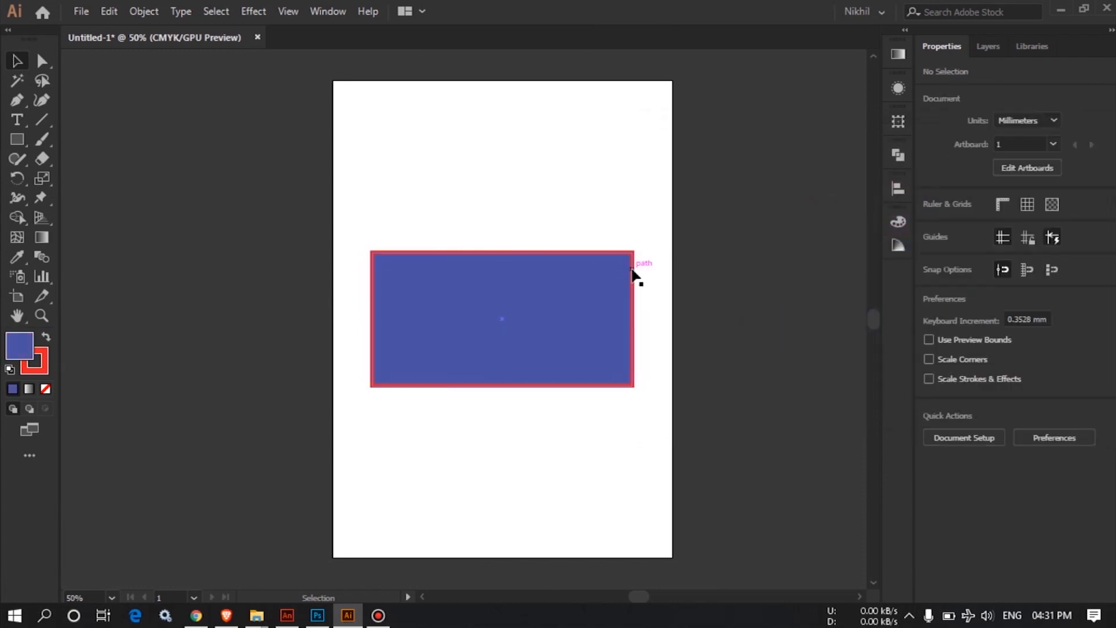
click(597, 288)
click(730, 259)
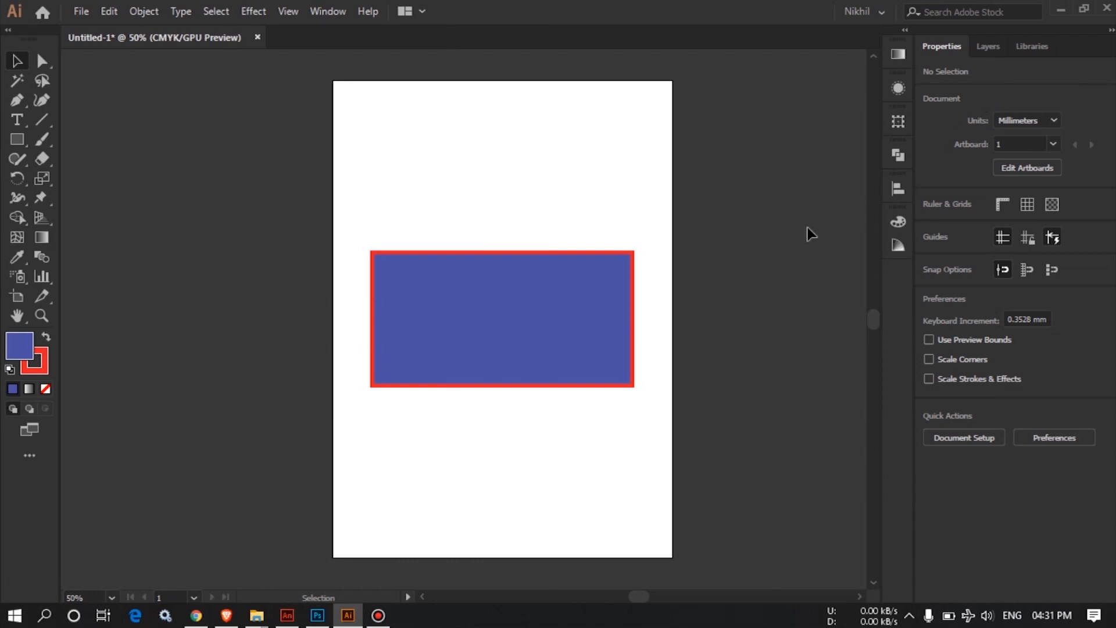
- Change the document's units to inches with nothing selected
click(731, 162)
click(735, 189)
click(1055, 120)
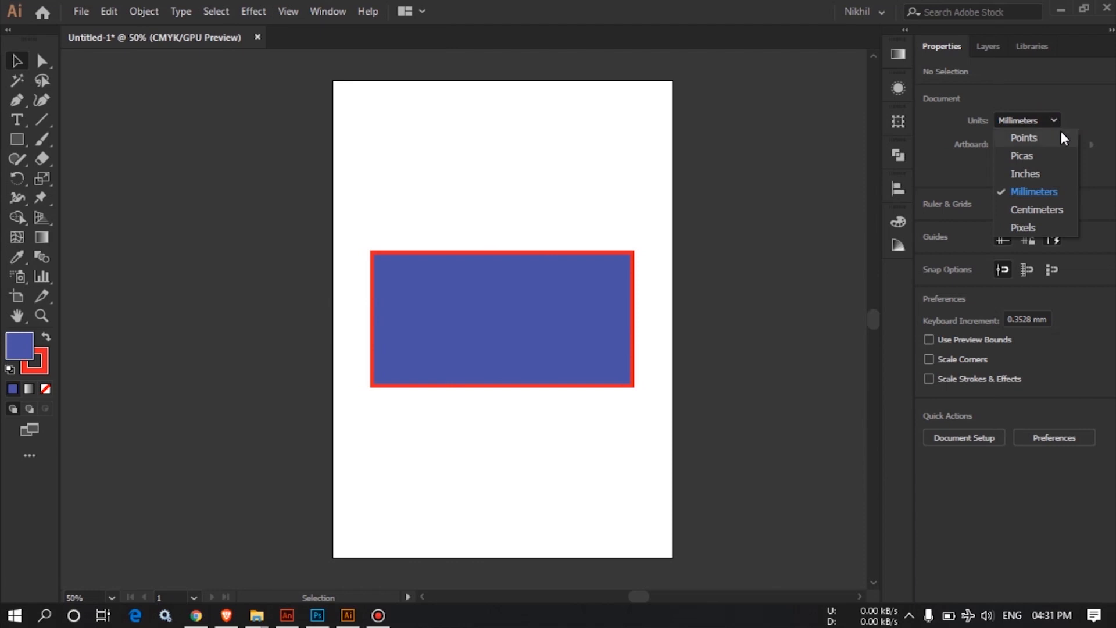
click(1061, 174)
click(796, 227)
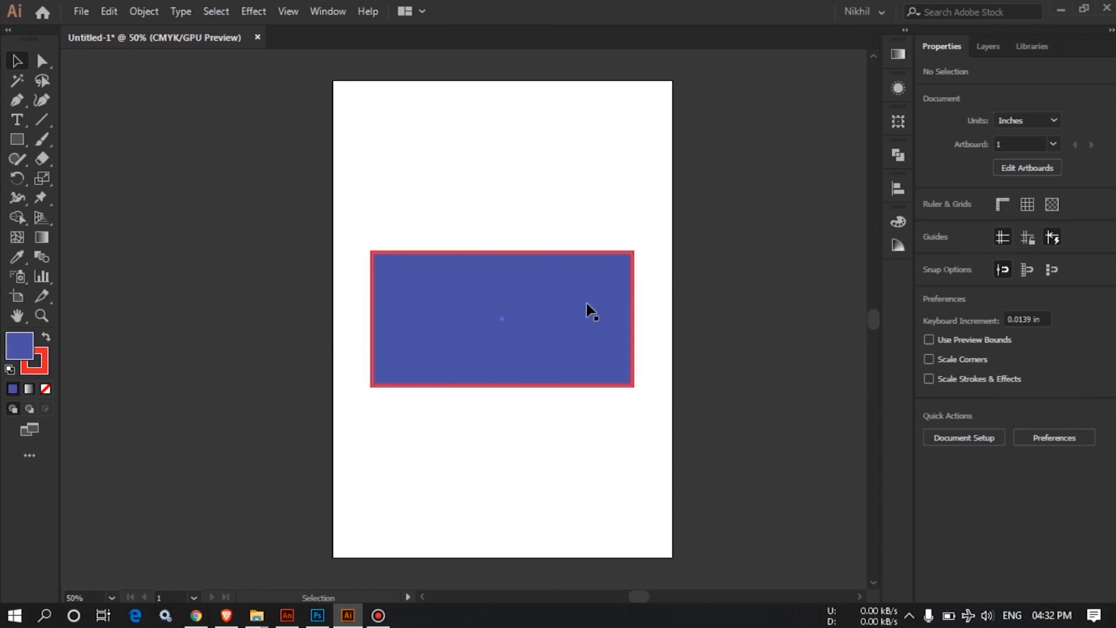
- Try moving the rectangle off the artboard and partly back onto it, and undo both moves
drag(532, 309, 853, 213)
click(722, 366)
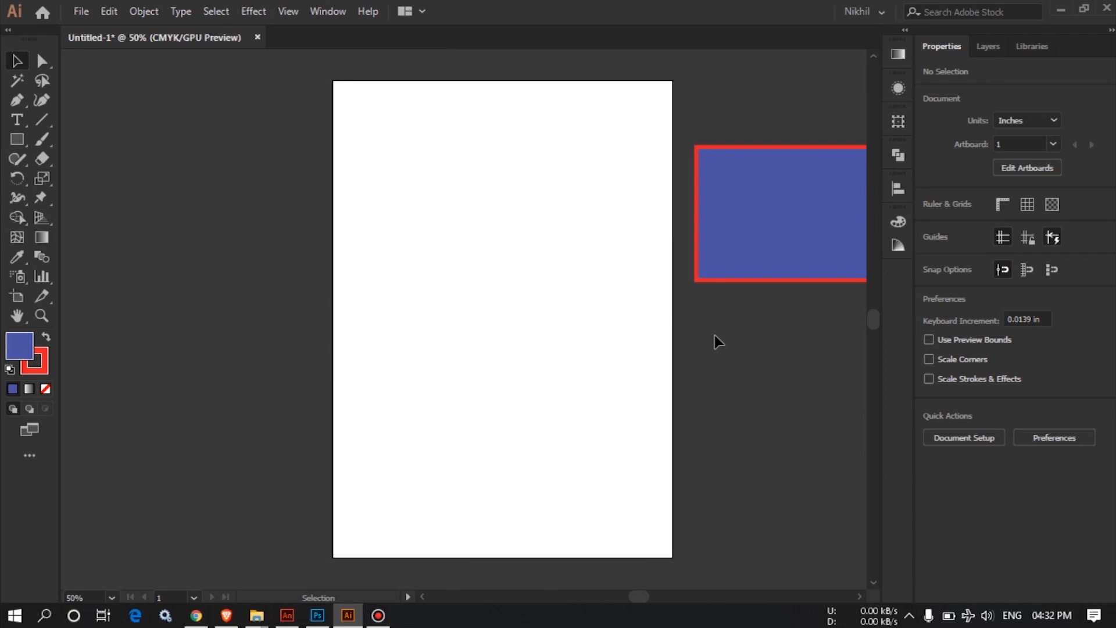
drag(762, 243, 602, 317)
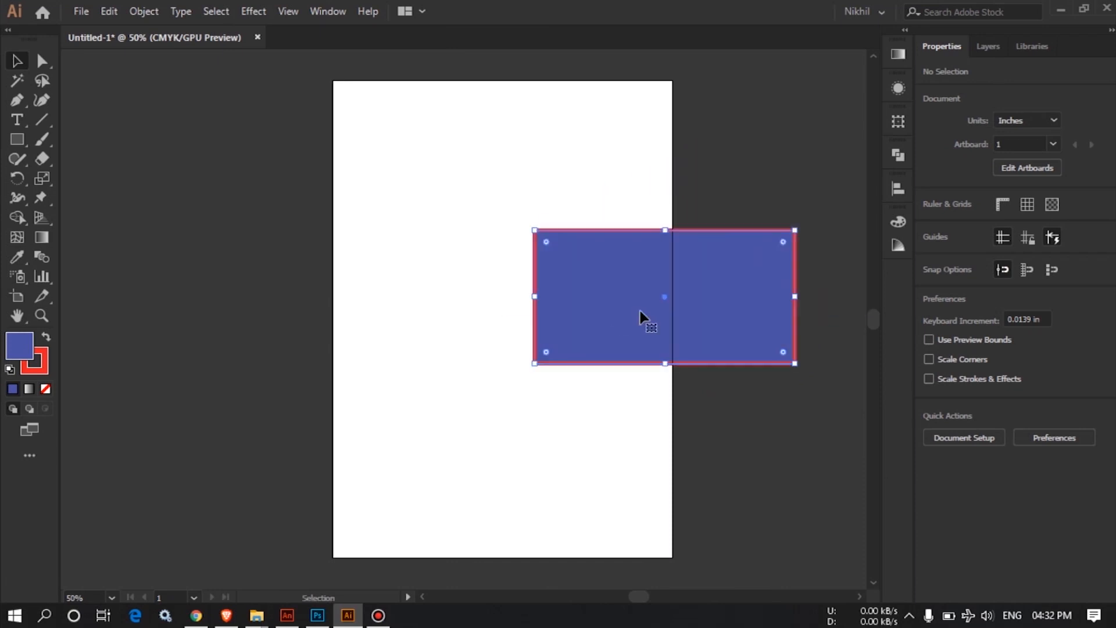
click(767, 181)
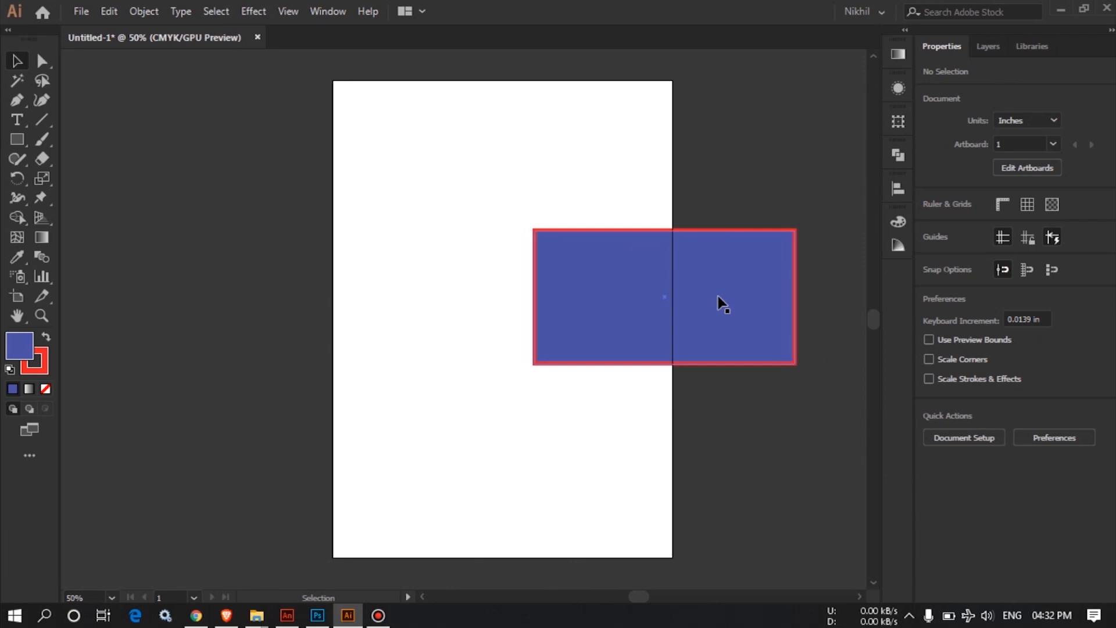
key(ctrl+z)
key(ctrl+z)
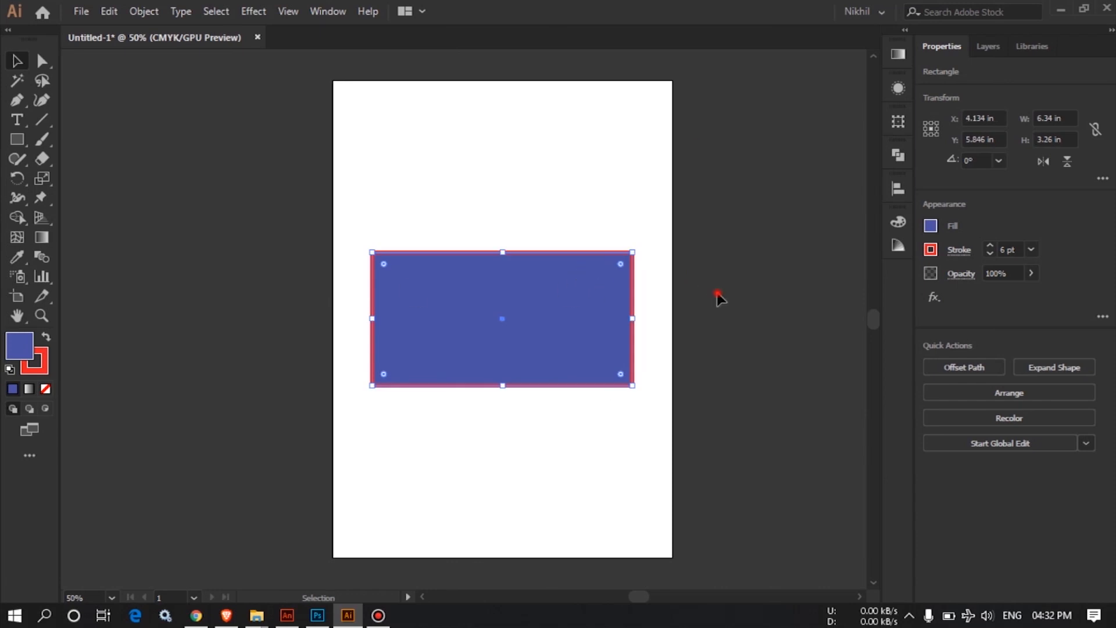
click(717, 292)
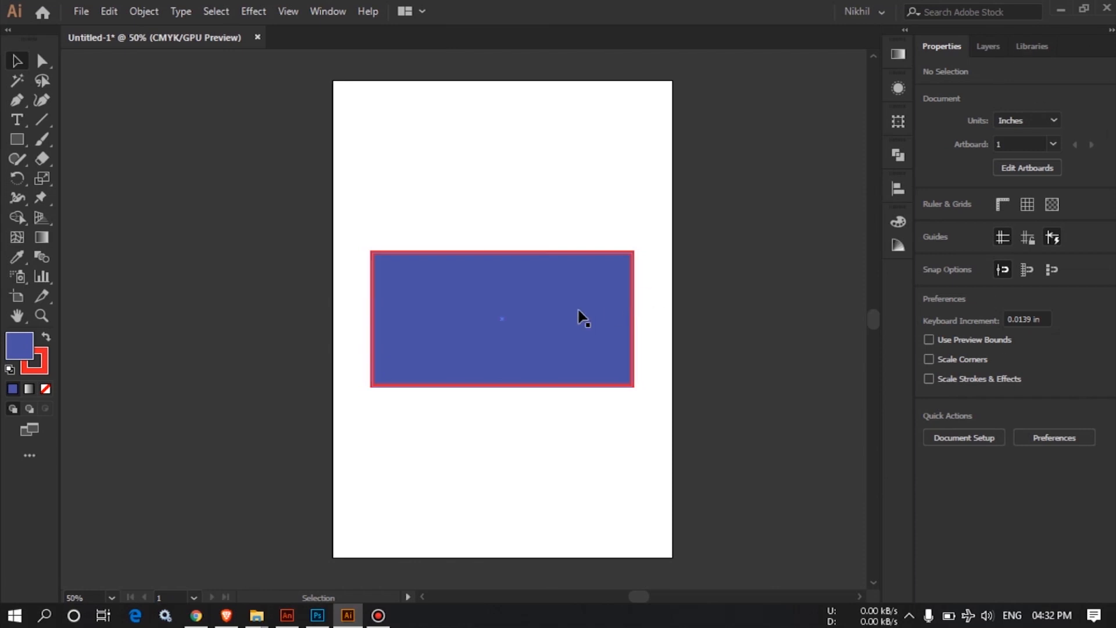
- Increase the rectangle's stroke weight to 10 pt, and deselect it
click(562, 297)
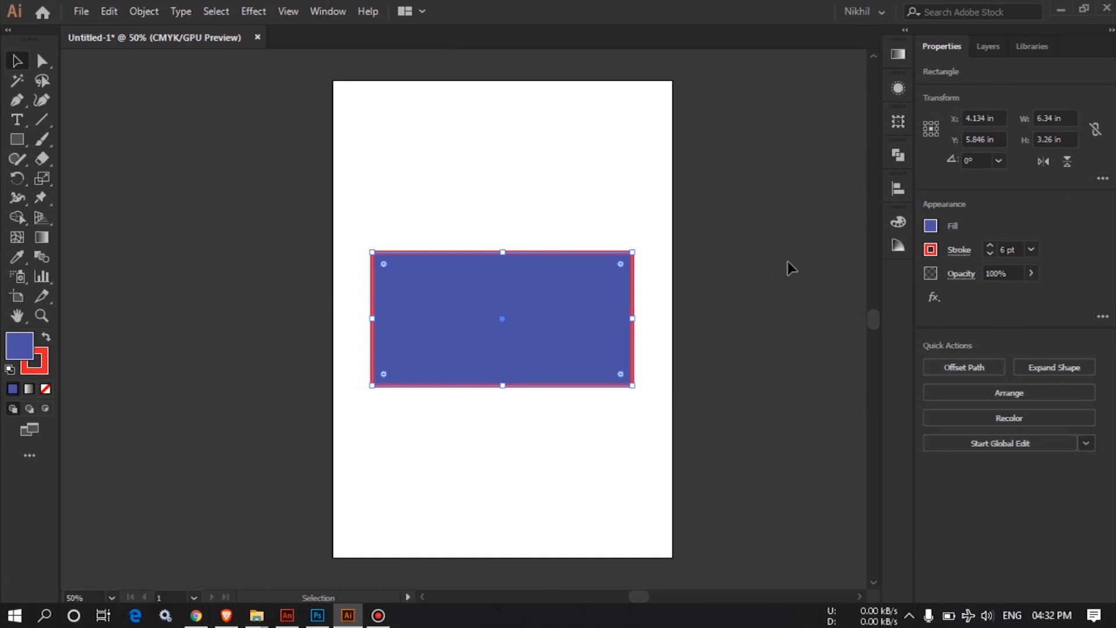
click(762, 248)
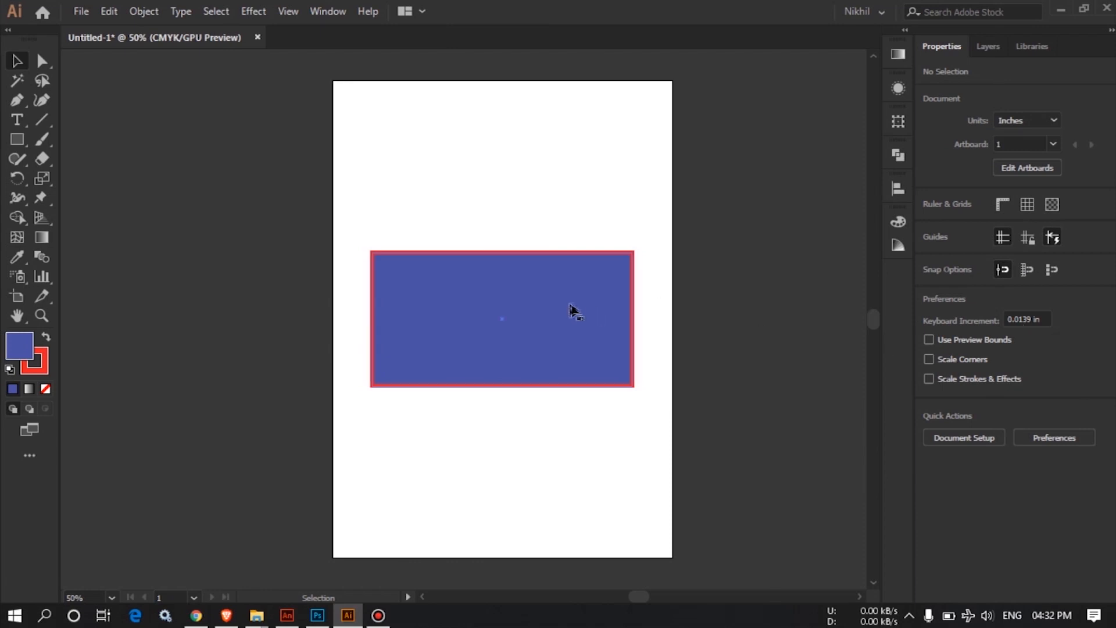
click(571, 306)
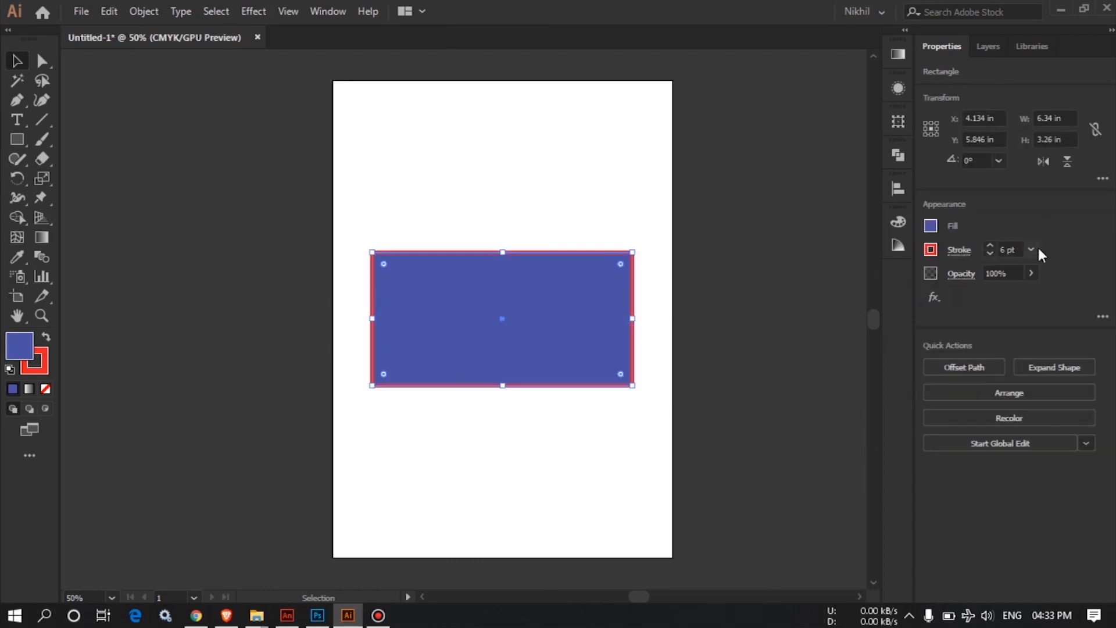
click(1020, 249)
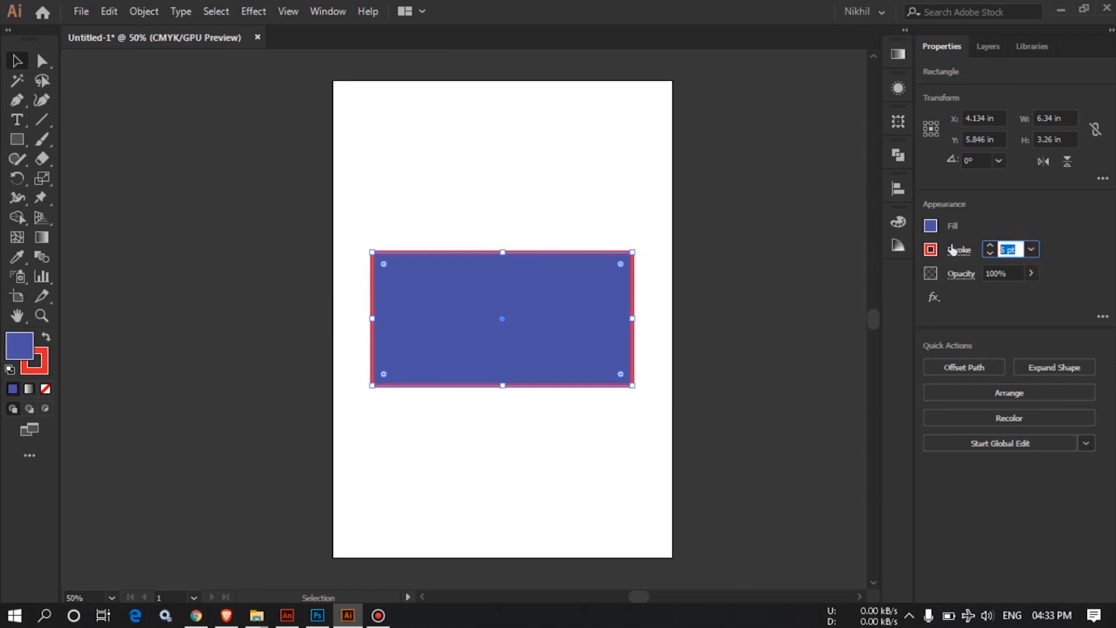
text(10)
key(Return)
click(742, 277)
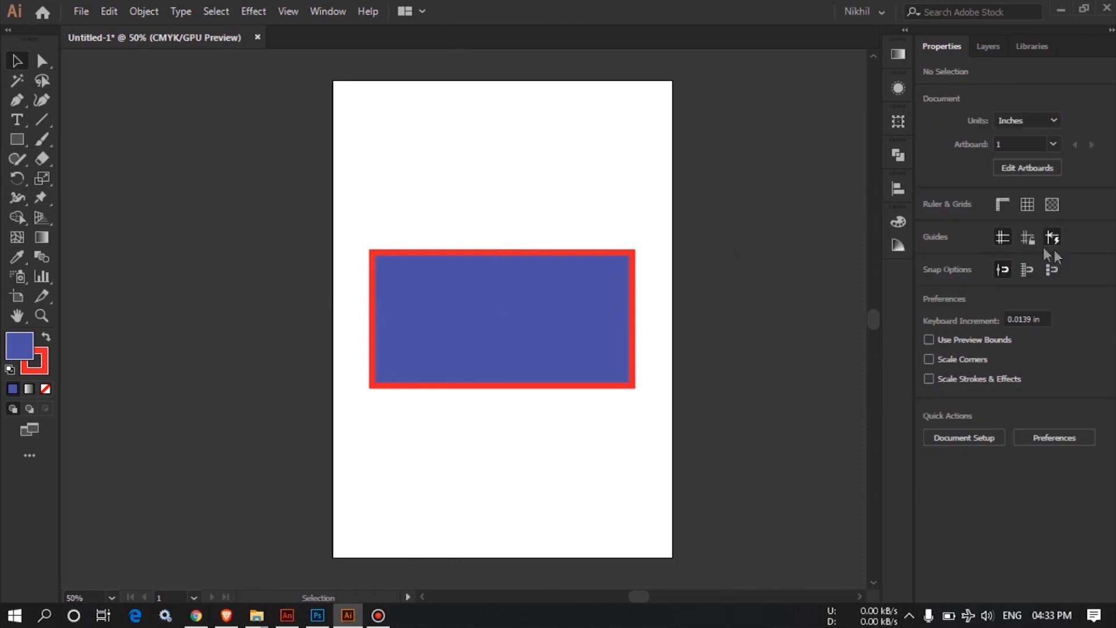
- Review the preset stroke weights available for the rectangle without choosing one, and leave the rectangle selected
click(558, 275)
click(1032, 248)
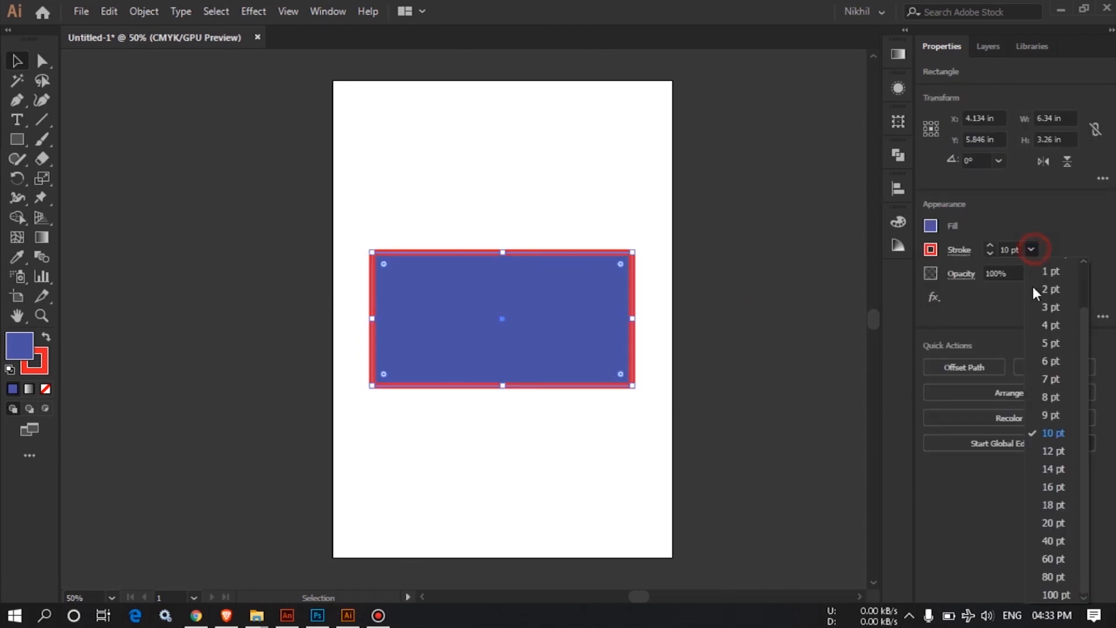
click(989, 219)
click(828, 248)
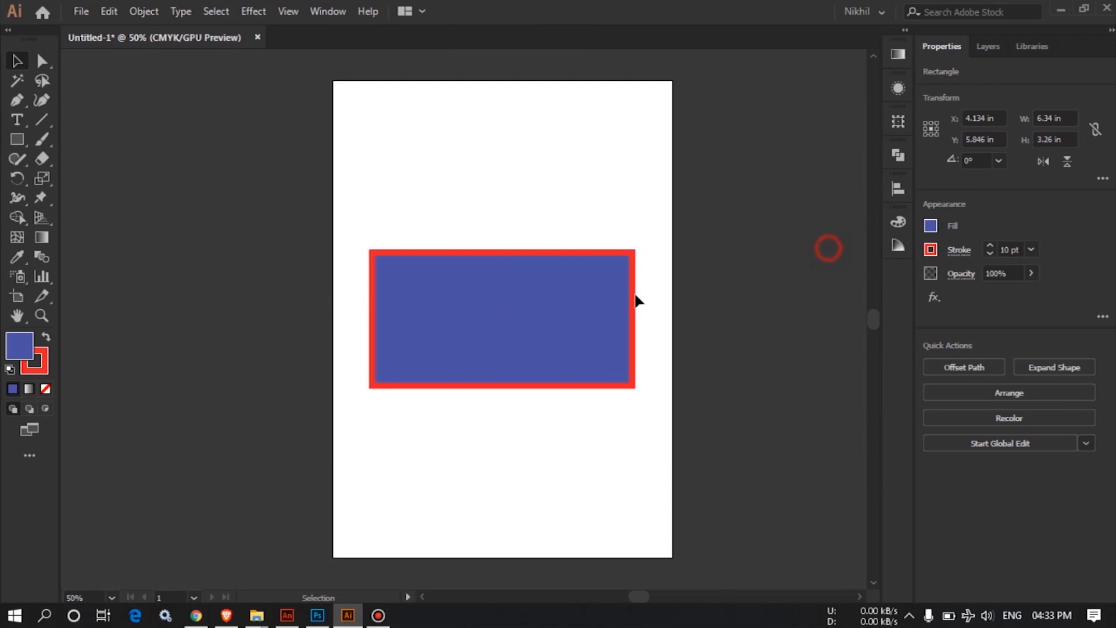
click(599, 301)
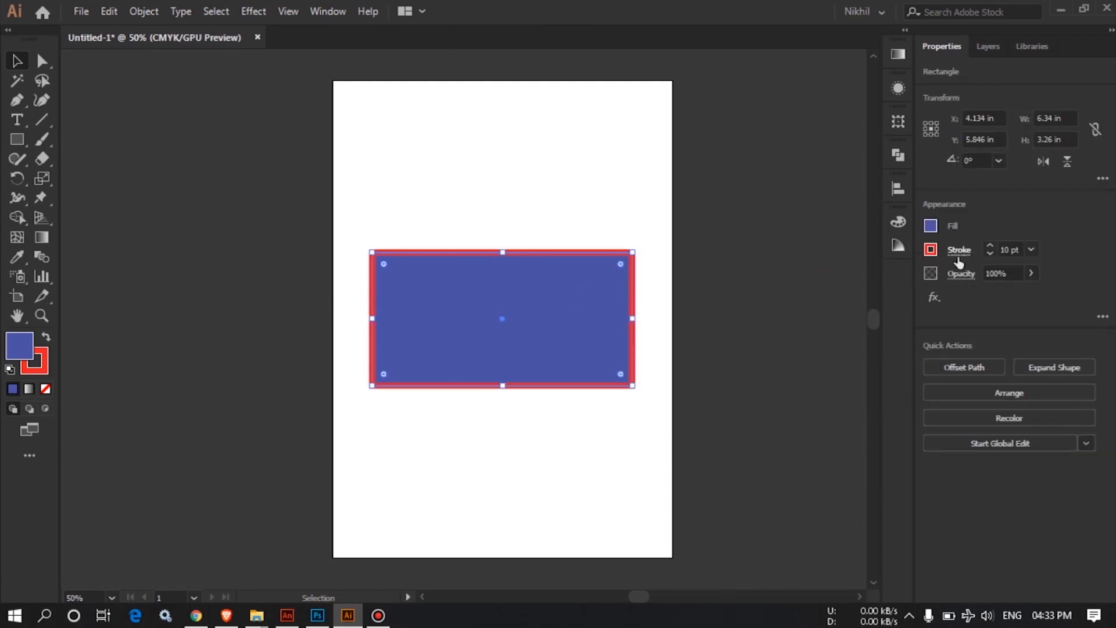
- Look over the rectangle's stroke options, and with nothing selected examine its red outline up close at the upper-right corner
click(959, 250)
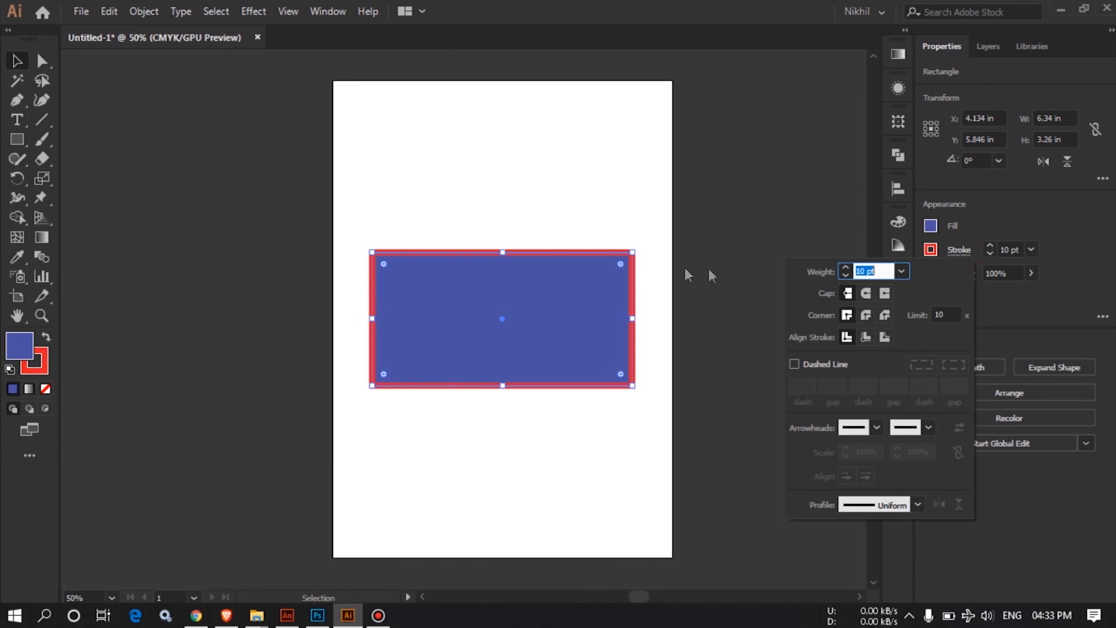
click(695, 229)
click(696, 247)
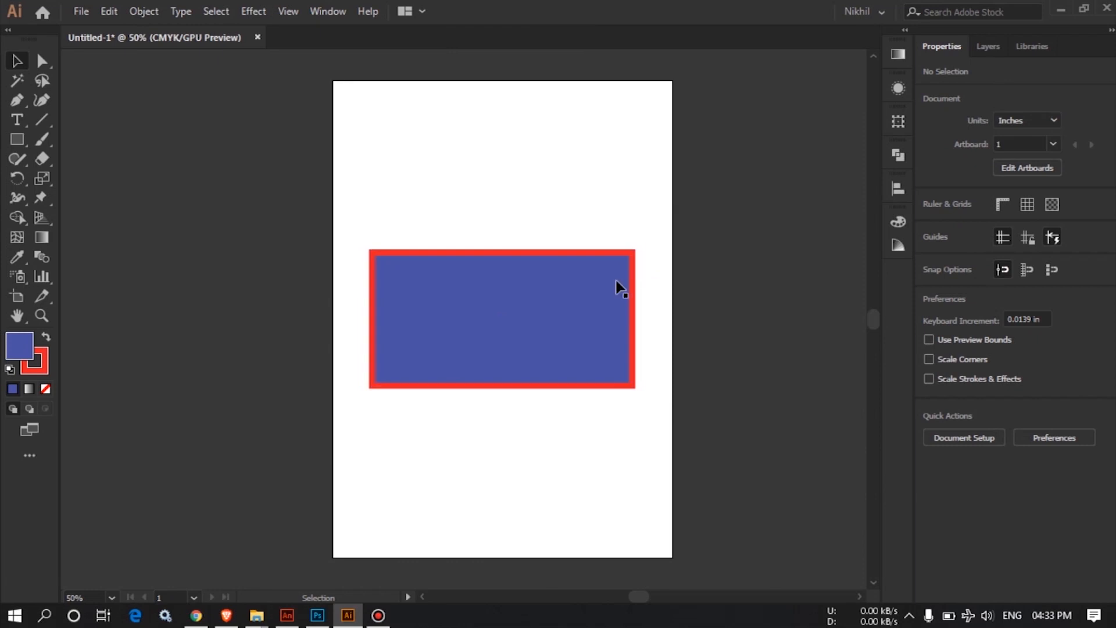
key(z)
drag(638, 254, 837, 391)
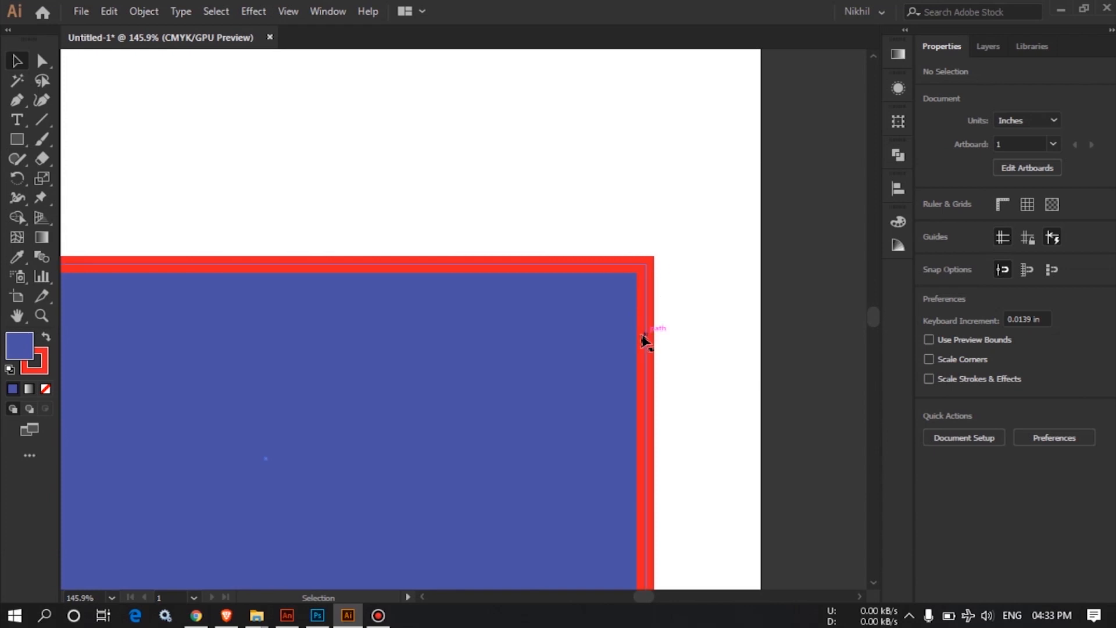
key(z)
drag(635, 319, 554, 304)
key(space)
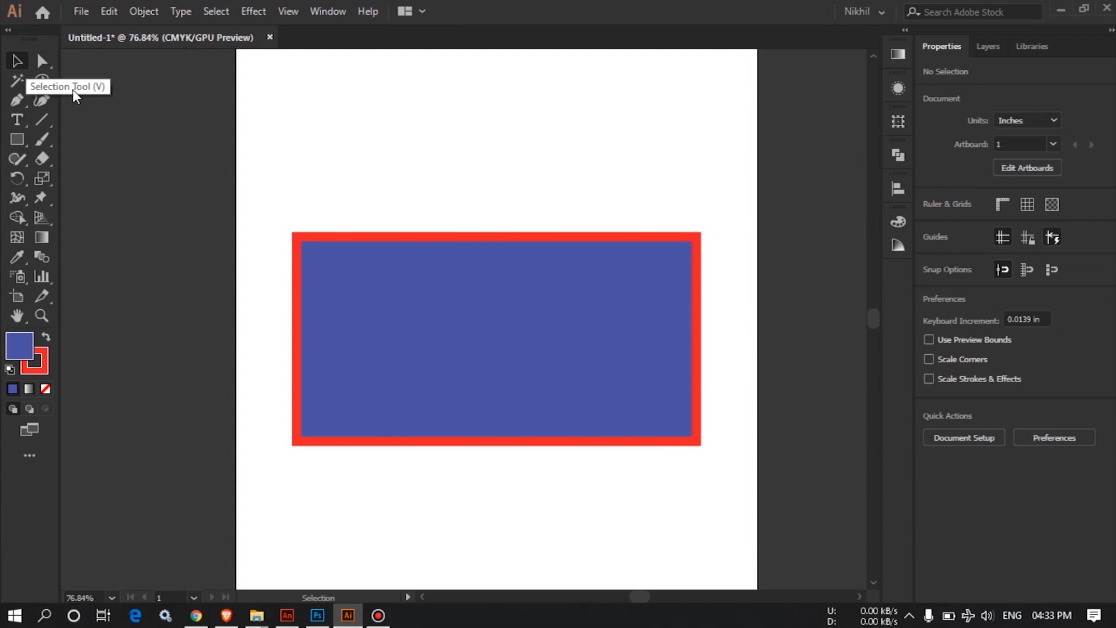
- Try rounding only the rectangle's upper-left corner by about 1.39 in, and undo the rounding
click(319, 288)
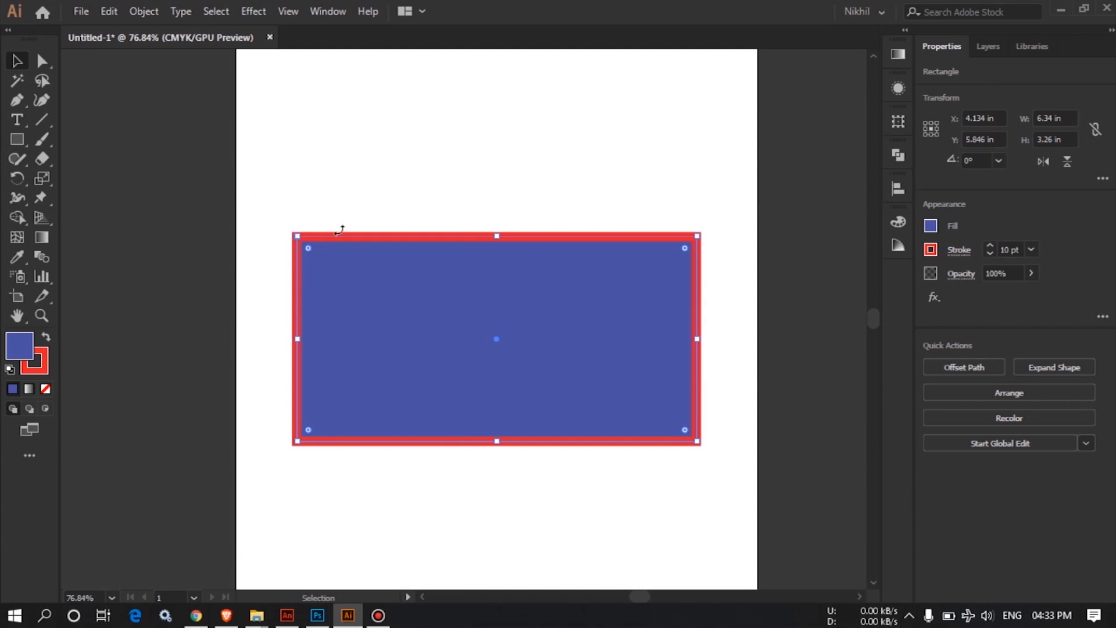
key(shift+F8)
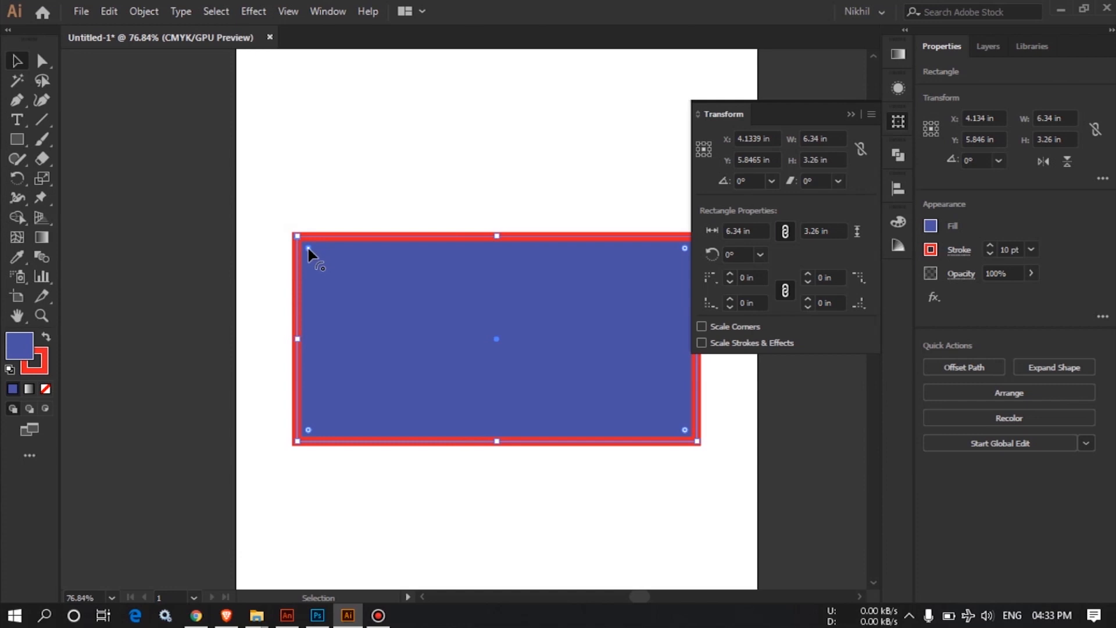
drag(309, 249, 416, 287)
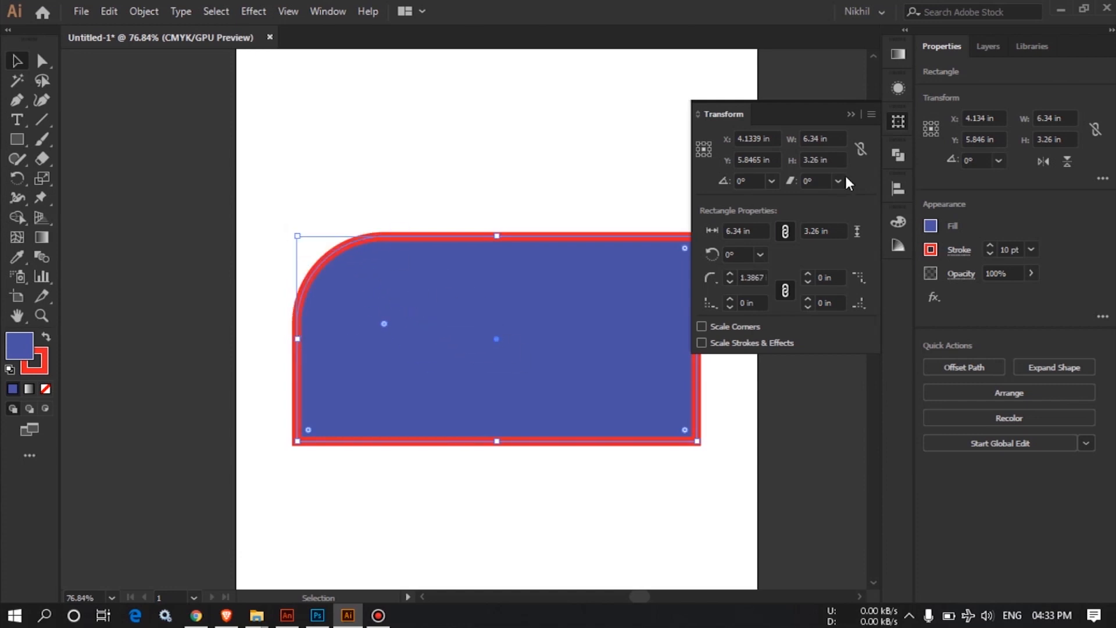
click(851, 115)
click(808, 285)
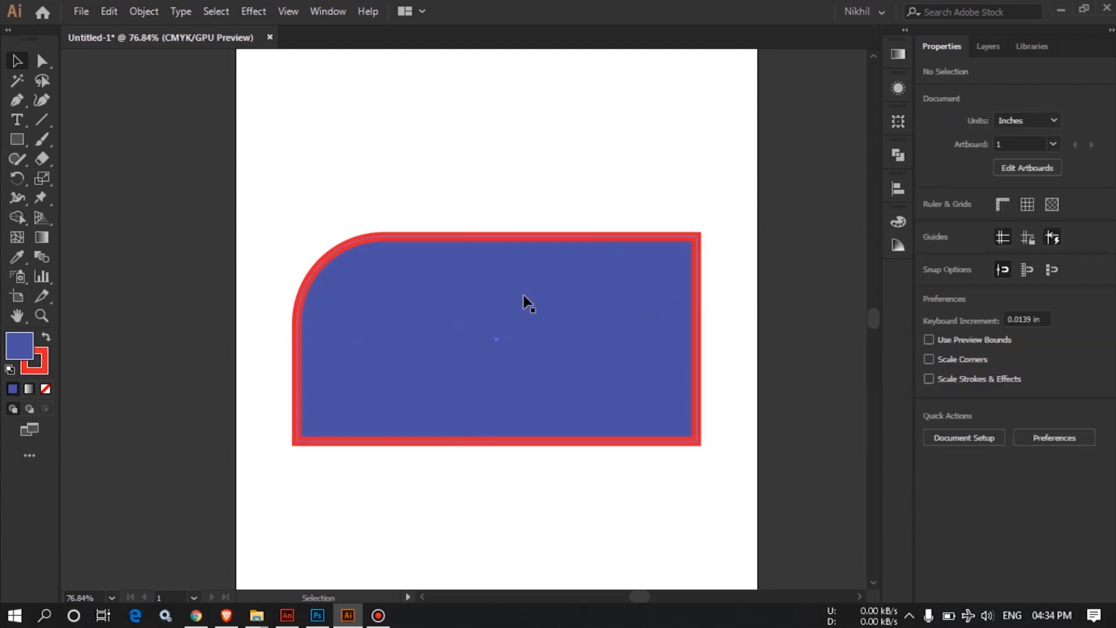
key(ctrl+z)
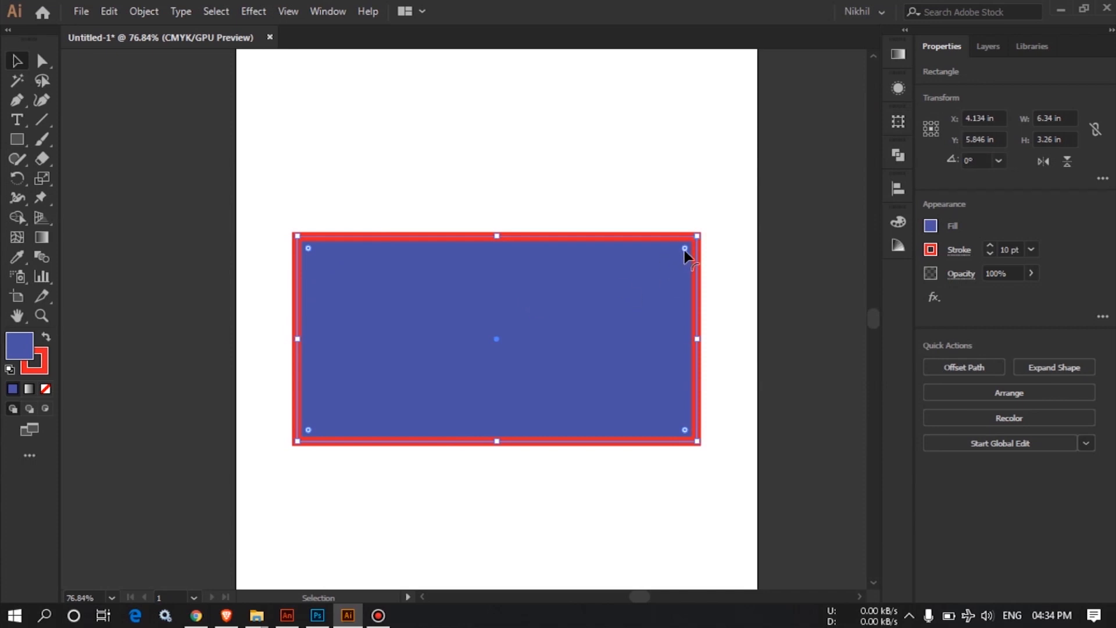
- Try rounding all four corners of the rectangle fully into a pill shape, and undo the rounding
drag(685, 250, 592, 331)
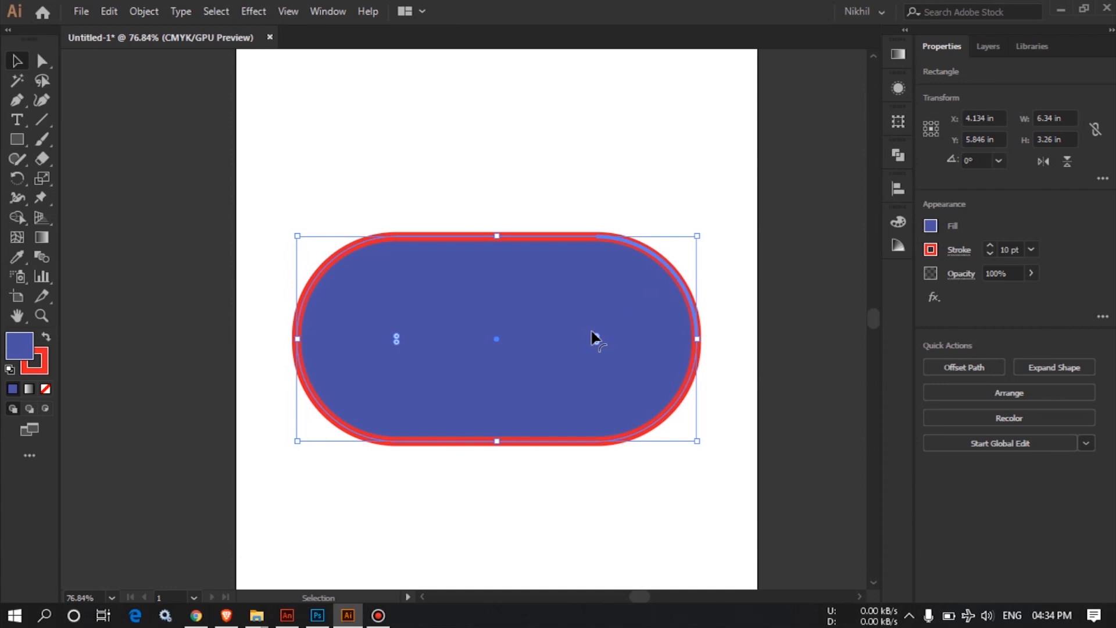
click(596, 198)
key(ctrl+z)
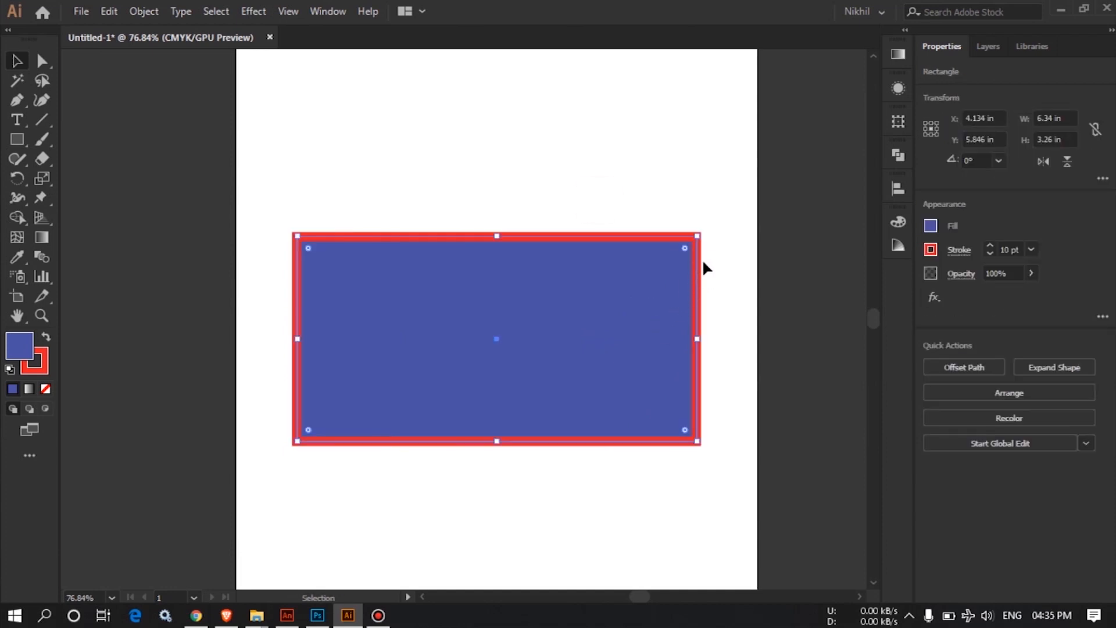
- Examine the rectangle's upper-right corner up close and review its stroke options and preset weights without choosing one
key(z)
drag(696, 229, 921, 388)
key(v)
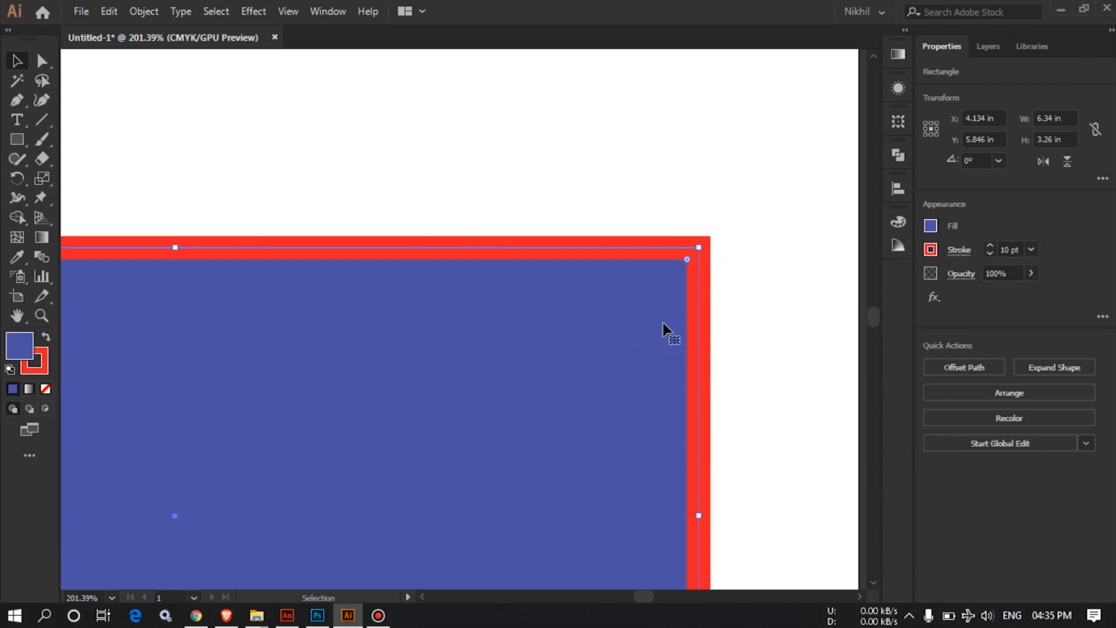
click(960, 251)
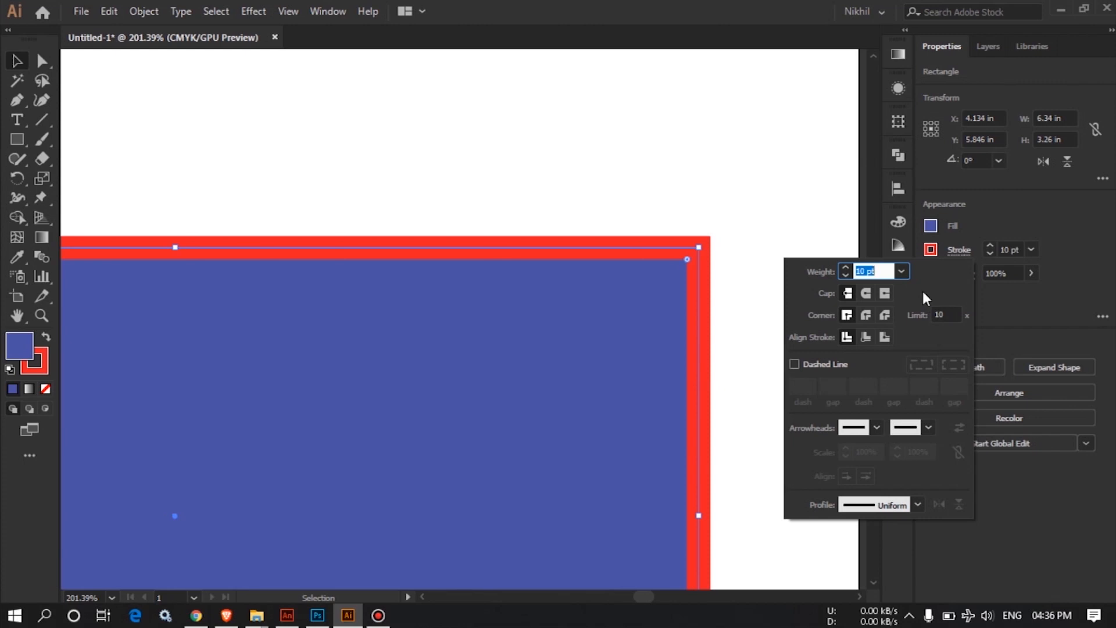
click(1000, 213)
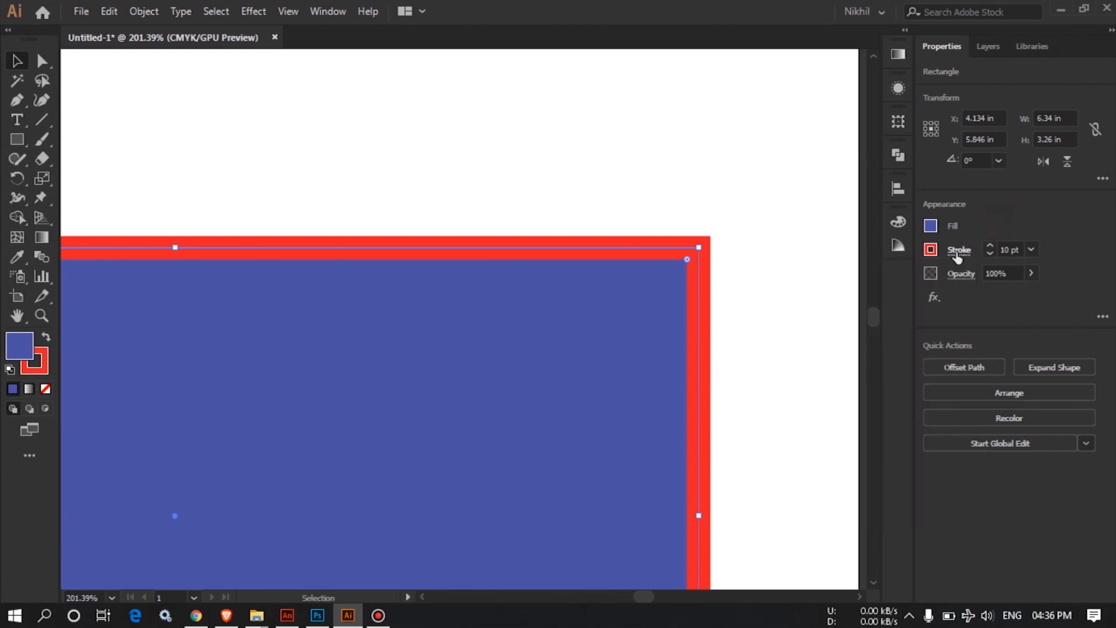
click(957, 251)
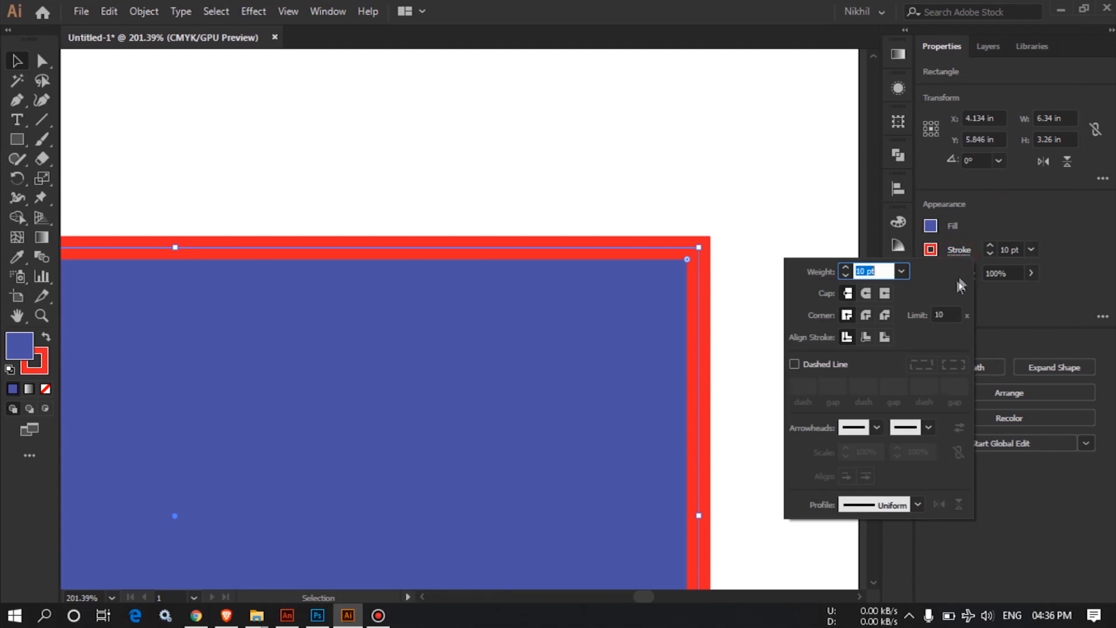
click(902, 271)
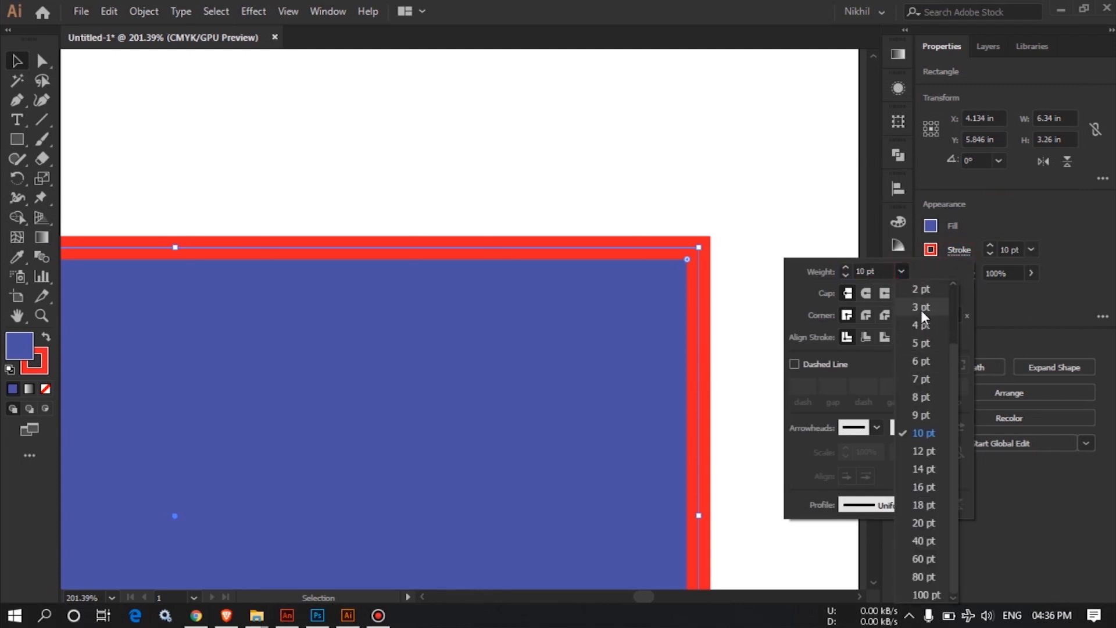
click(919, 267)
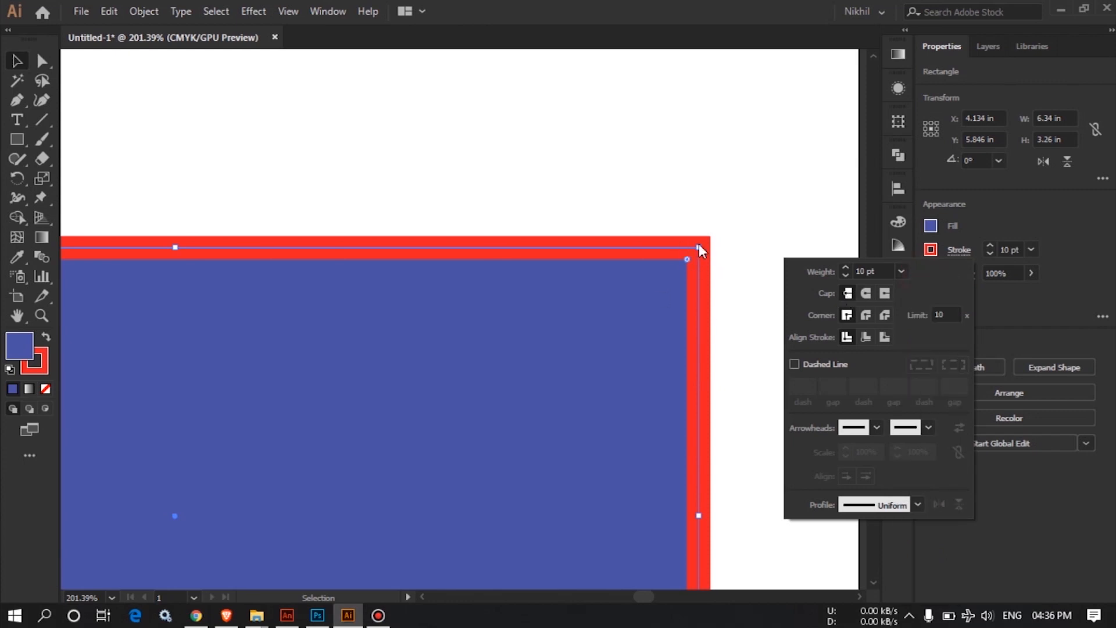
- Try the Round Cap on the rectangle's stroke, examine the corner, and restore the Butt Cap
click(867, 292)
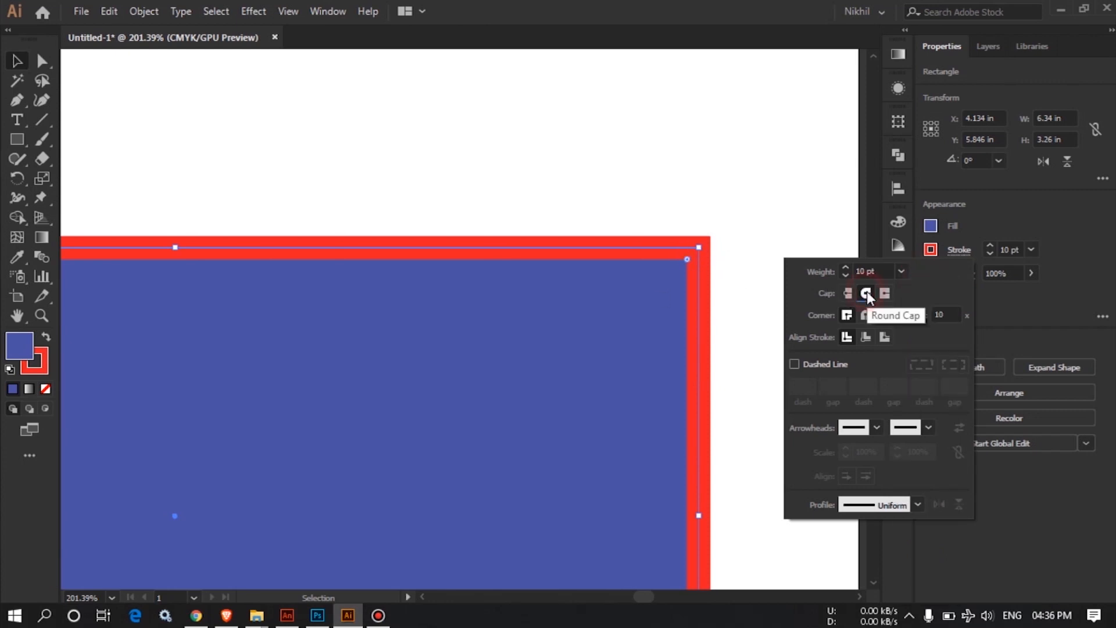
key(ctrl+space)
mouse_move(715, 320)
mouse_down()
mouse_move(640, 329)
mouse_move(424, 398)
mouse_up()
drag(521, 405, 499, 338)
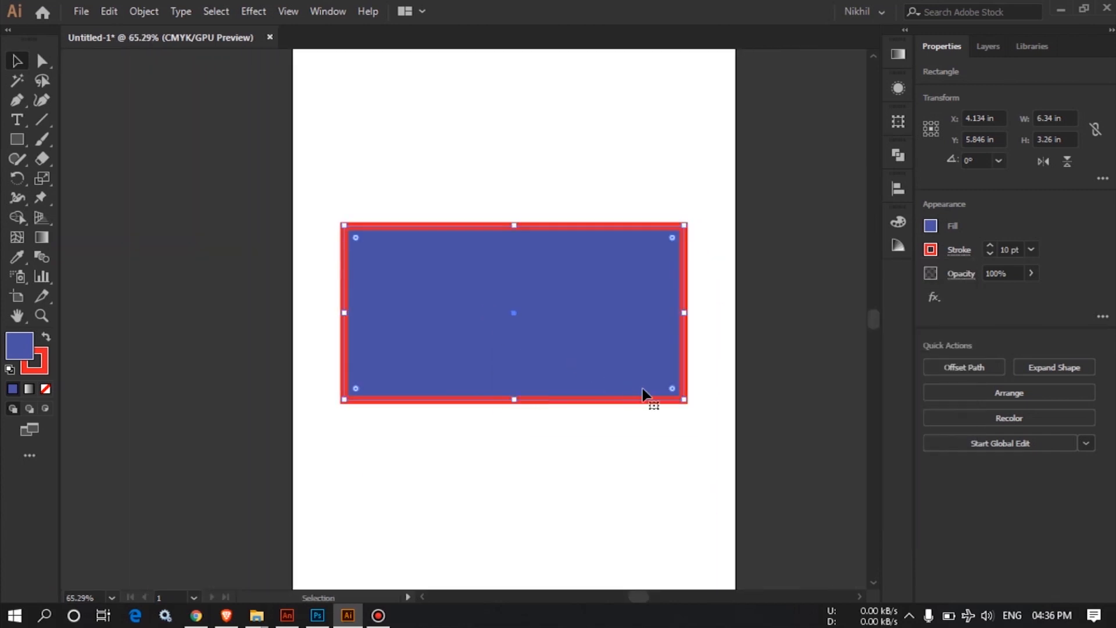
drag(681, 214, 735, 263)
click(962, 248)
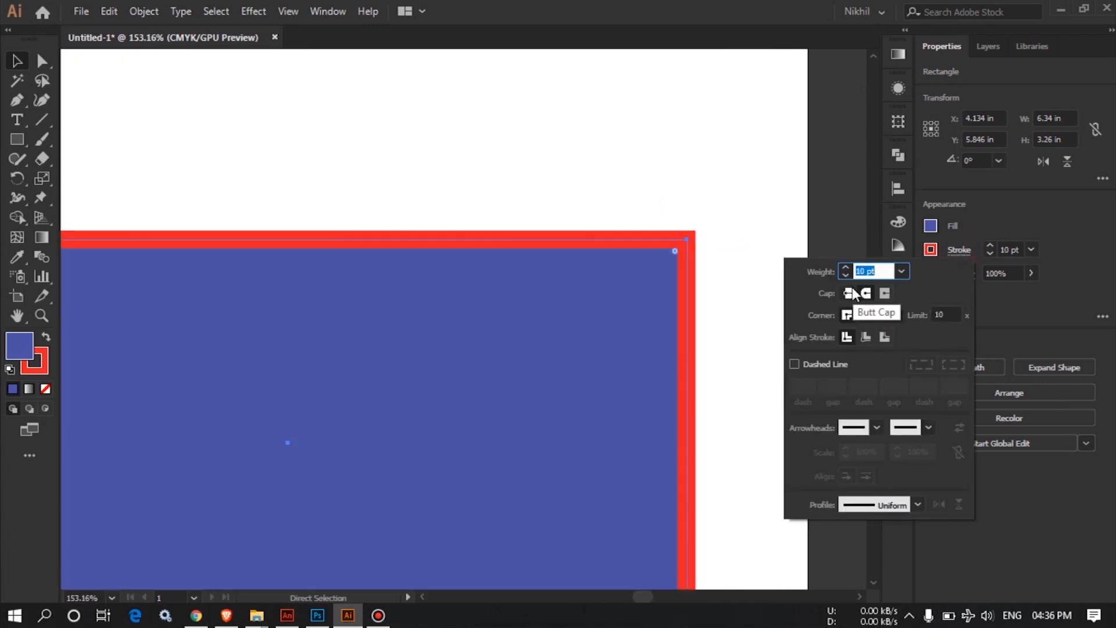
click(849, 292)
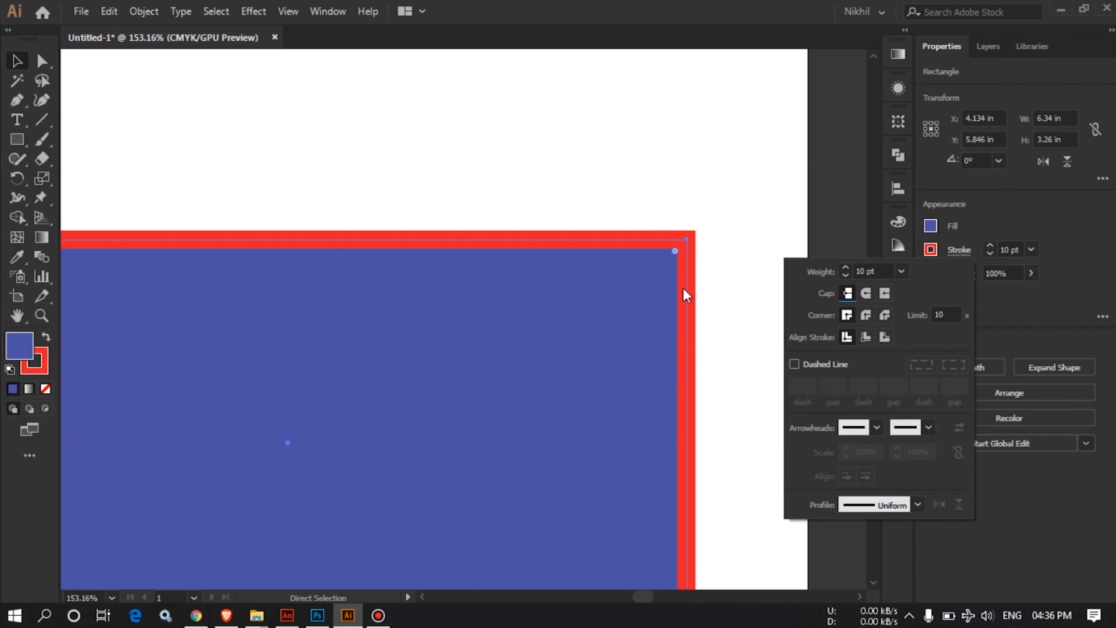
- Compare round and bevel joins on the rectangle's stroke corners, and keep the round join
click(866, 314)
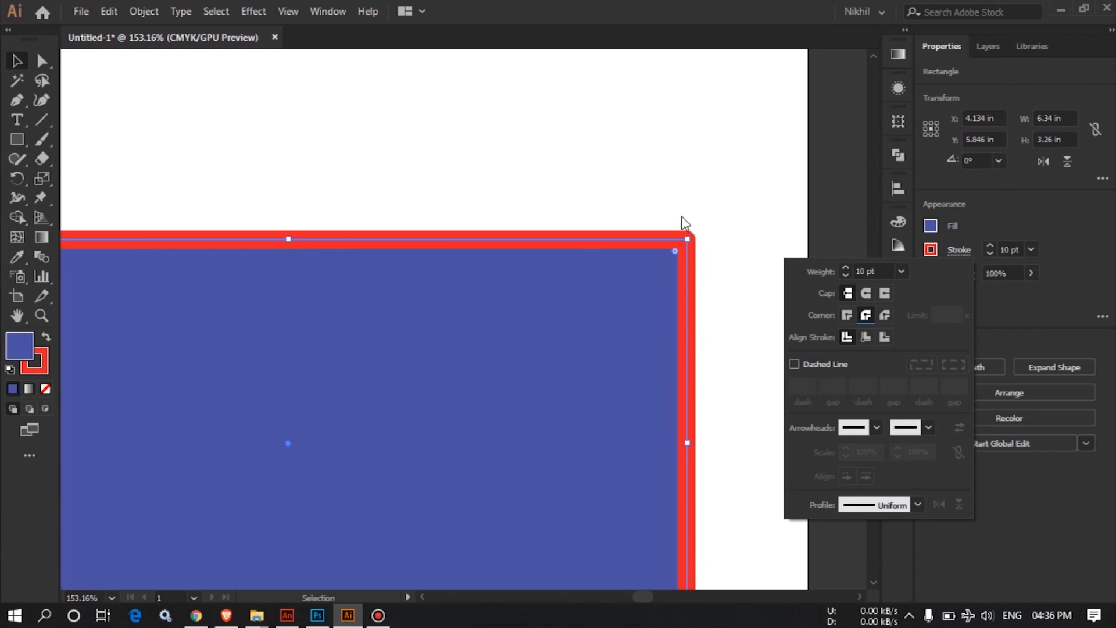
click(884, 314)
click(865, 315)
- Compare aligning the rectangle's stroke to the inside and outside of its path, and return it to centre alignment
click(868, 338)
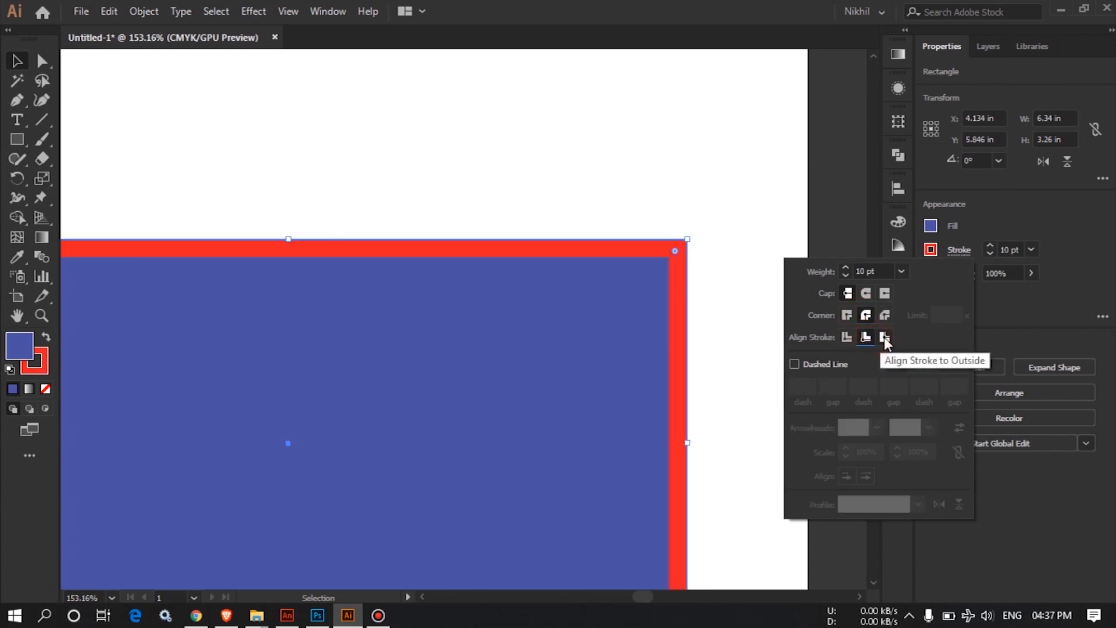
click(884, 337)
click(847, 339)
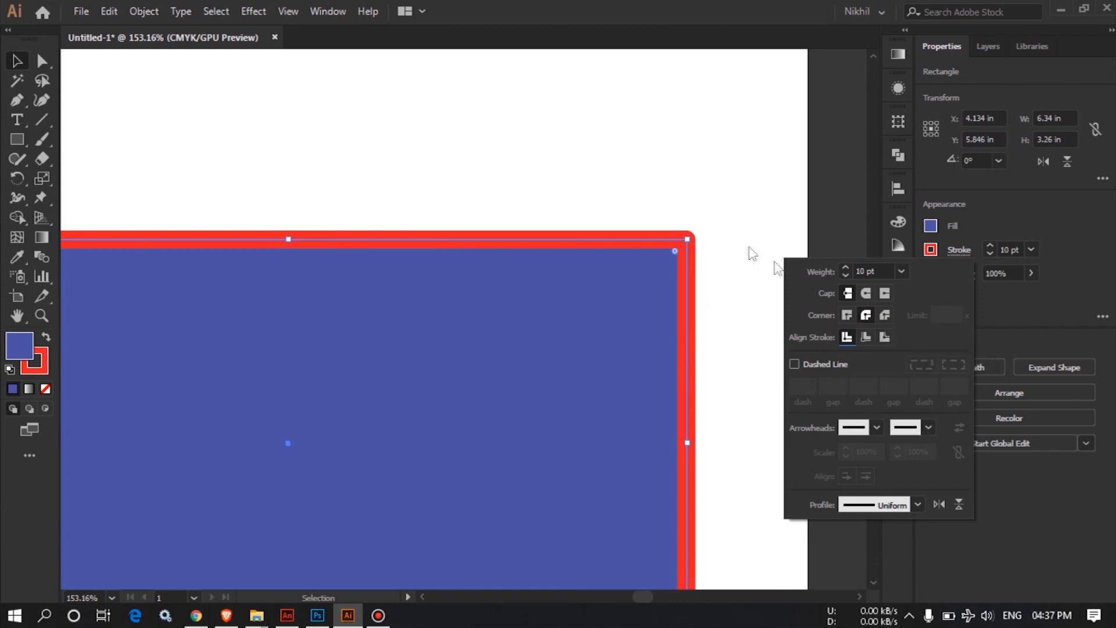
click(883, 338)
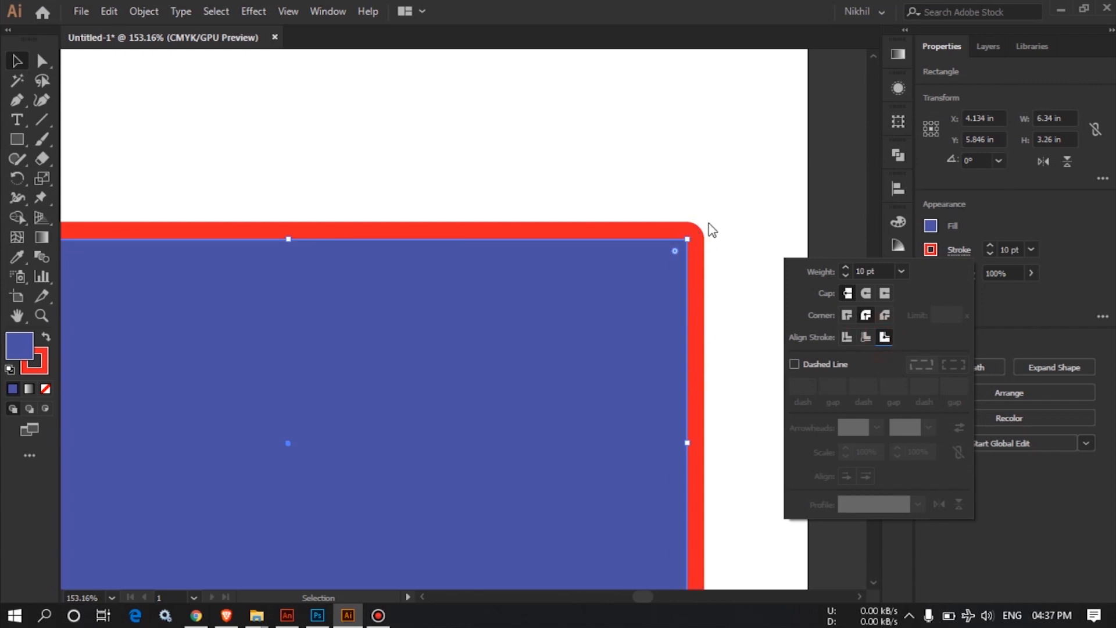
click(847, 337)
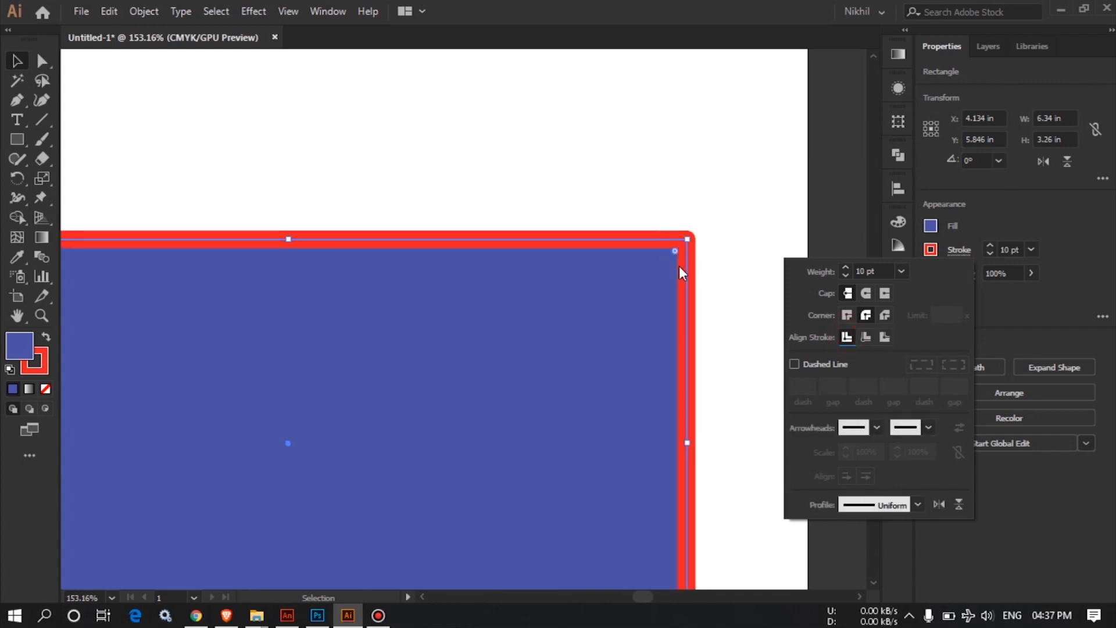
click(880, 340)
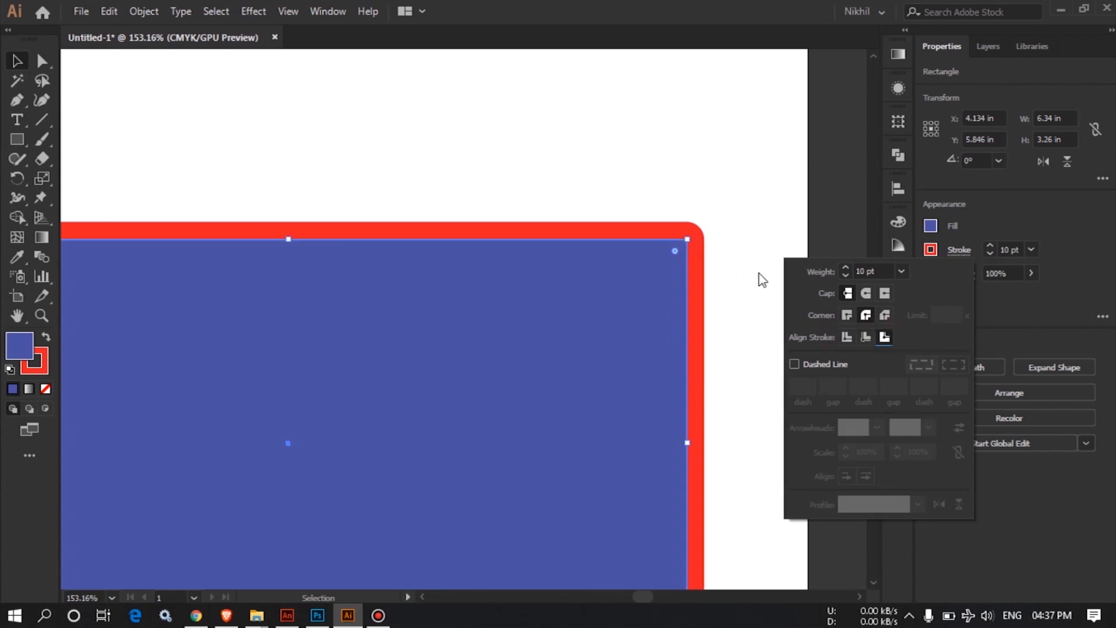
click(847, 337)
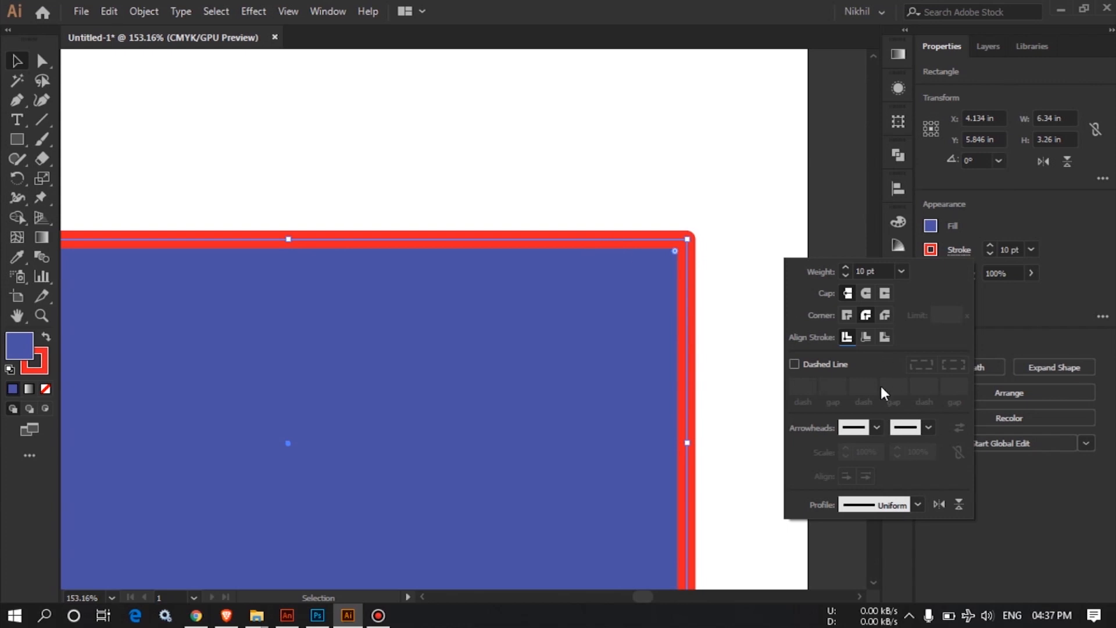
- Turn the rectangle's stroke into a dashed line with 12 pt dashes, and deselect it to see the whole result
click(794, 364)
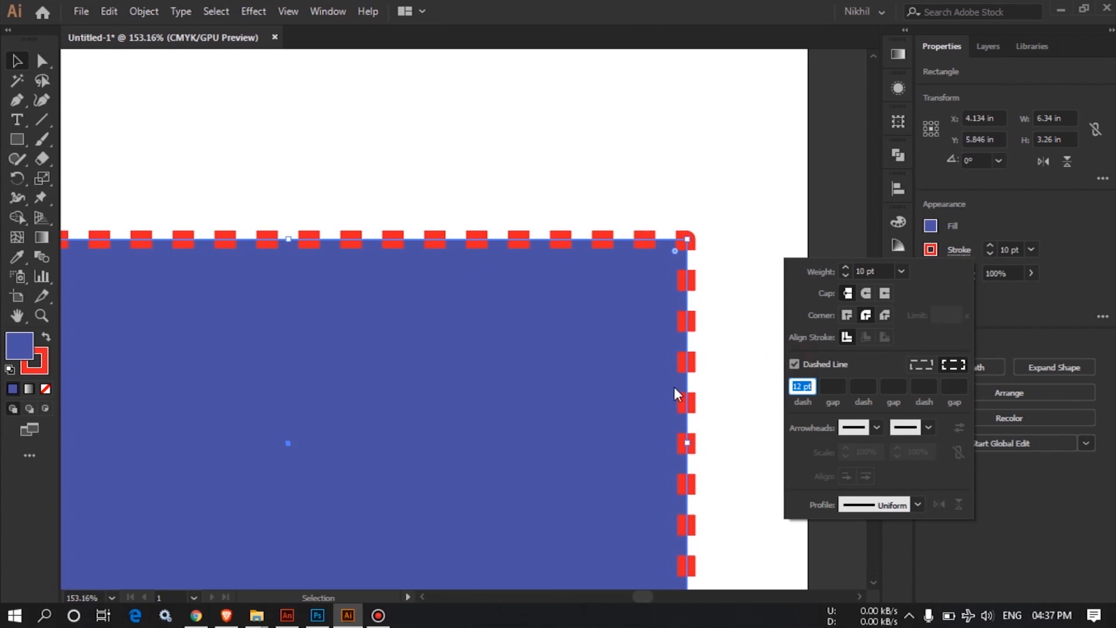
key(BackSpace)
click(395, 128)
ctrl+alt+click(553, 310)
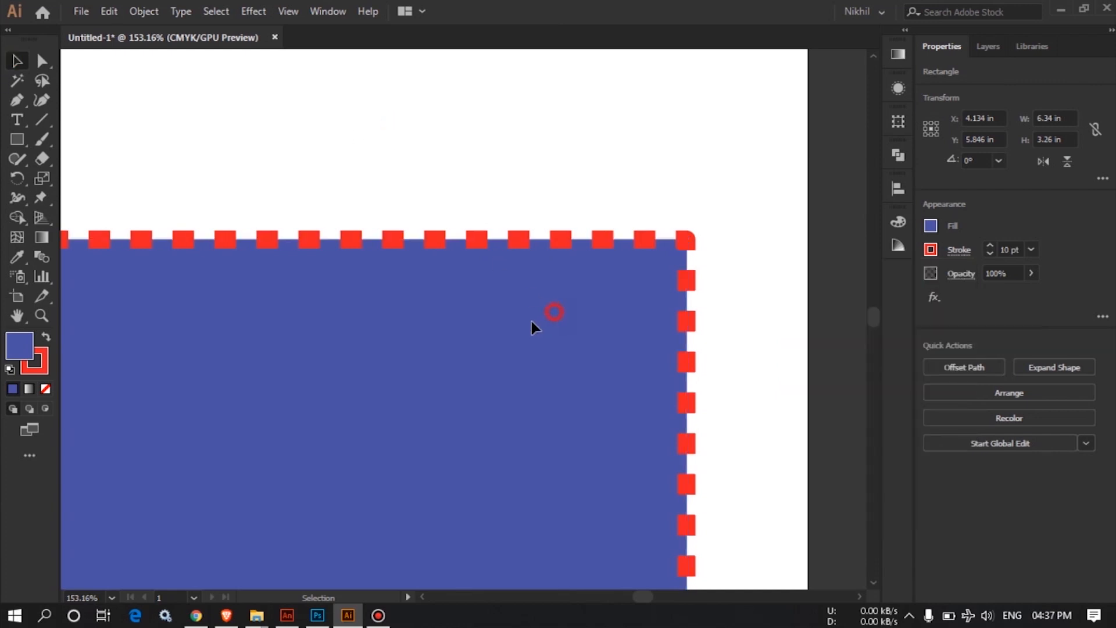
drag(389, 354, 341, 368)
click(459, 368)
click(657, 335)
- Select the rectangle and set the dash length of its dashed stroke to 5 pt
click(582, 357)
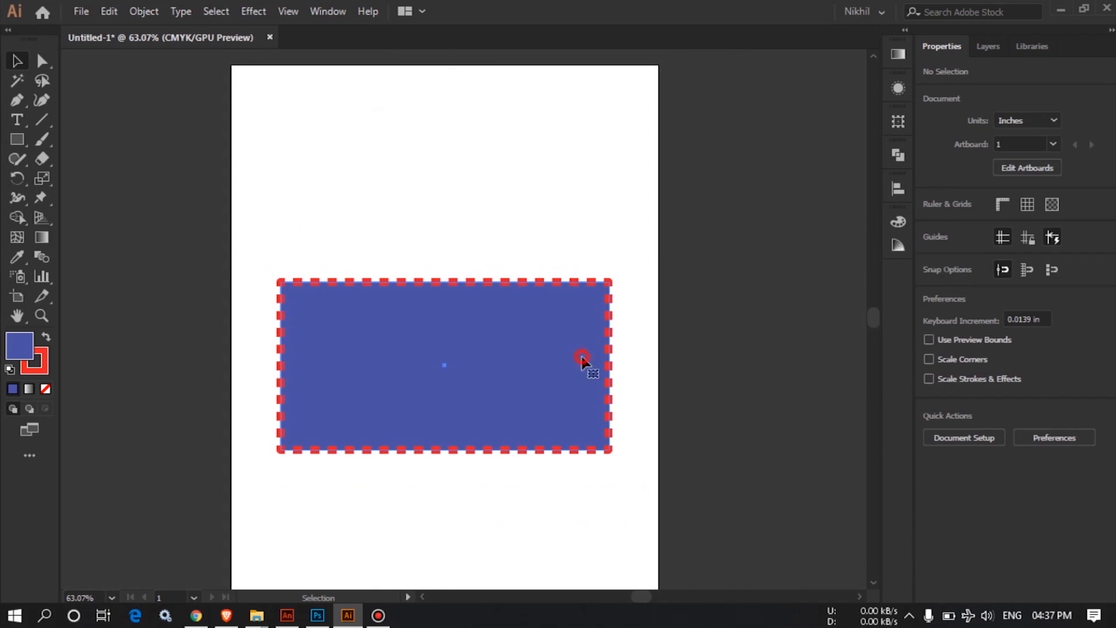
click(958, 250)
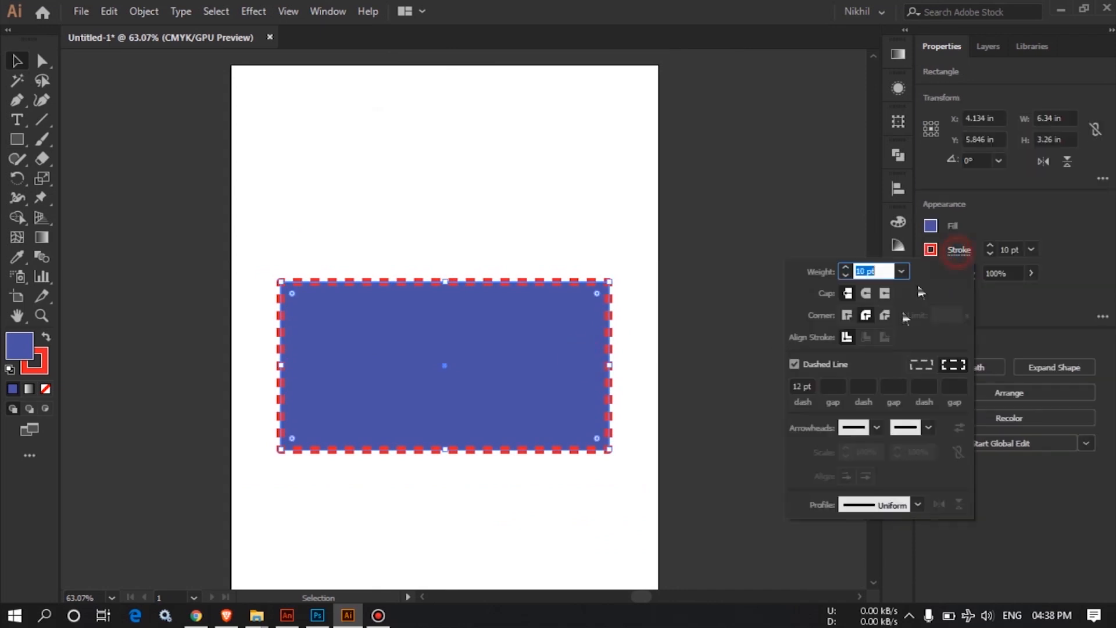
click(802, 386)
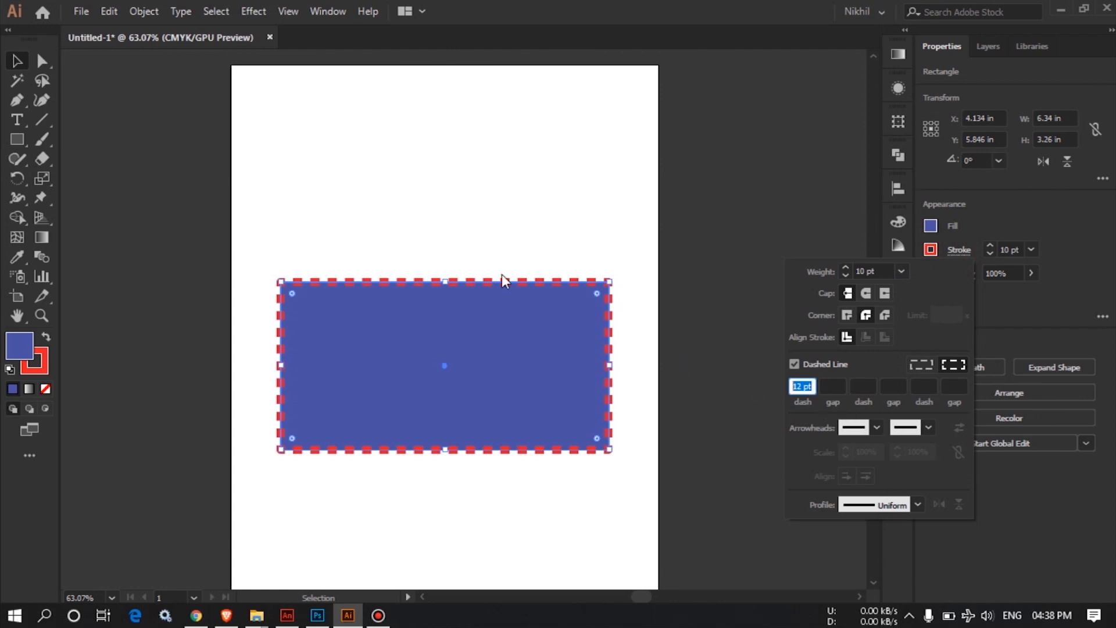
key(Escape)
key(z)
click(556, 282)
mouse_move(664, 318)
mouse_down()
mouse_move(578, 294)
mouse_move(663, 337)
mouse_up()
click(959, 249)
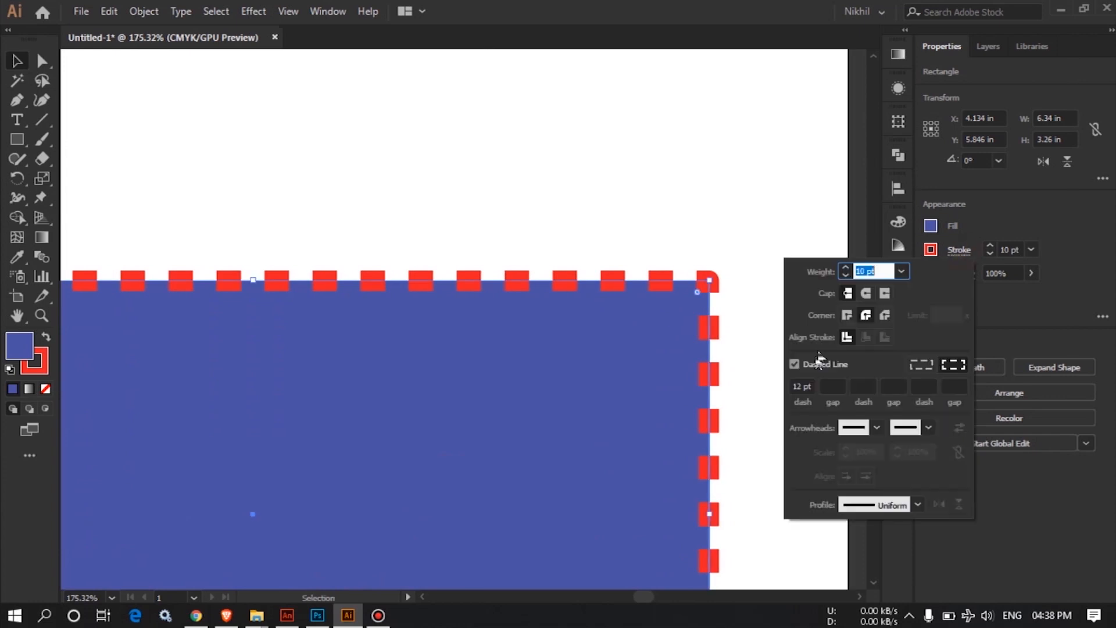
click(807, 385)
text(5)
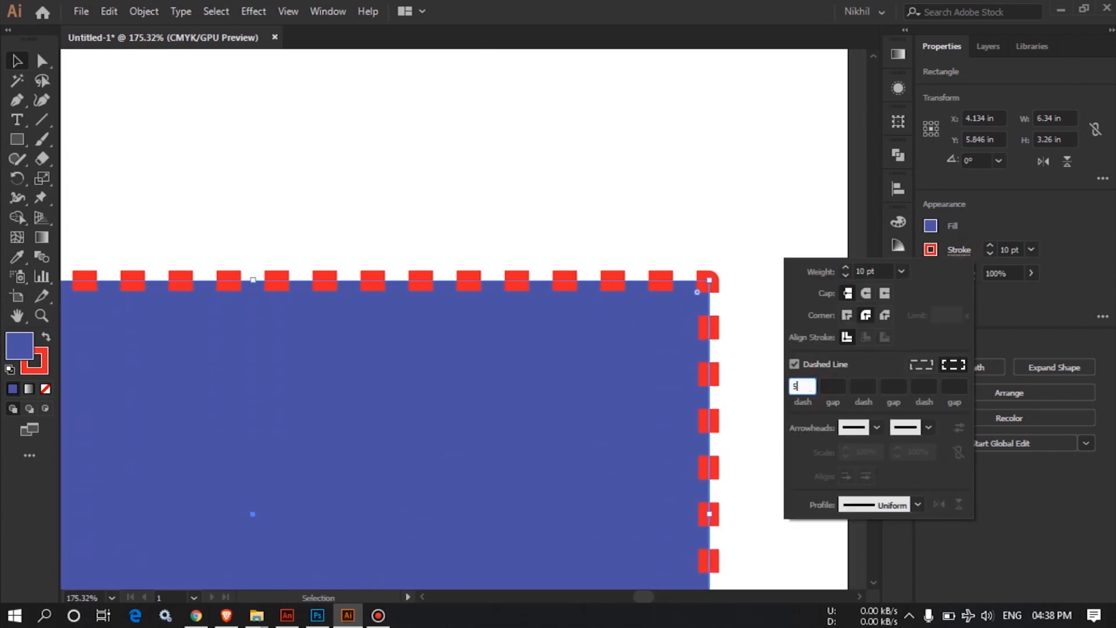
key(Return)
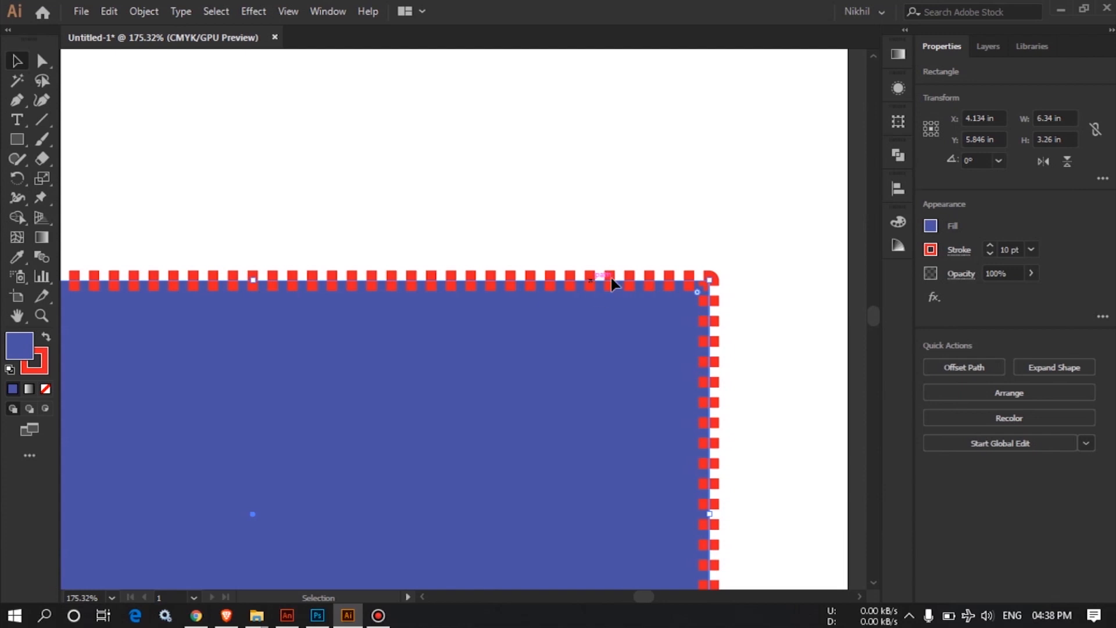
- Set the gap between the stroke's dashes to 2 pt and check the denser pattern around the corner
click(959, 250)
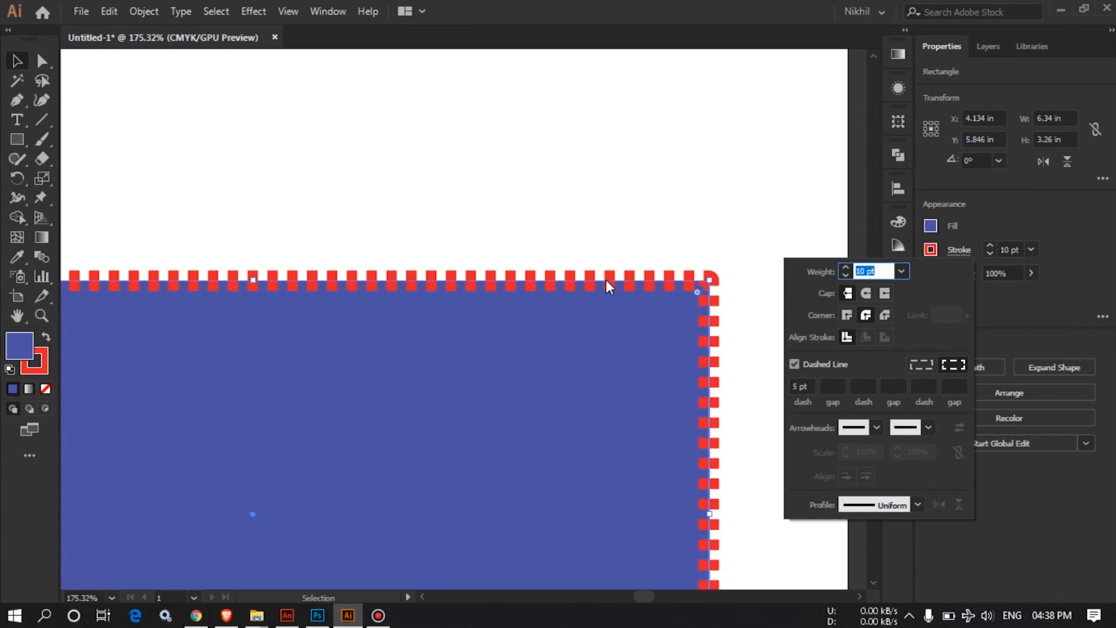
click(832, 386)
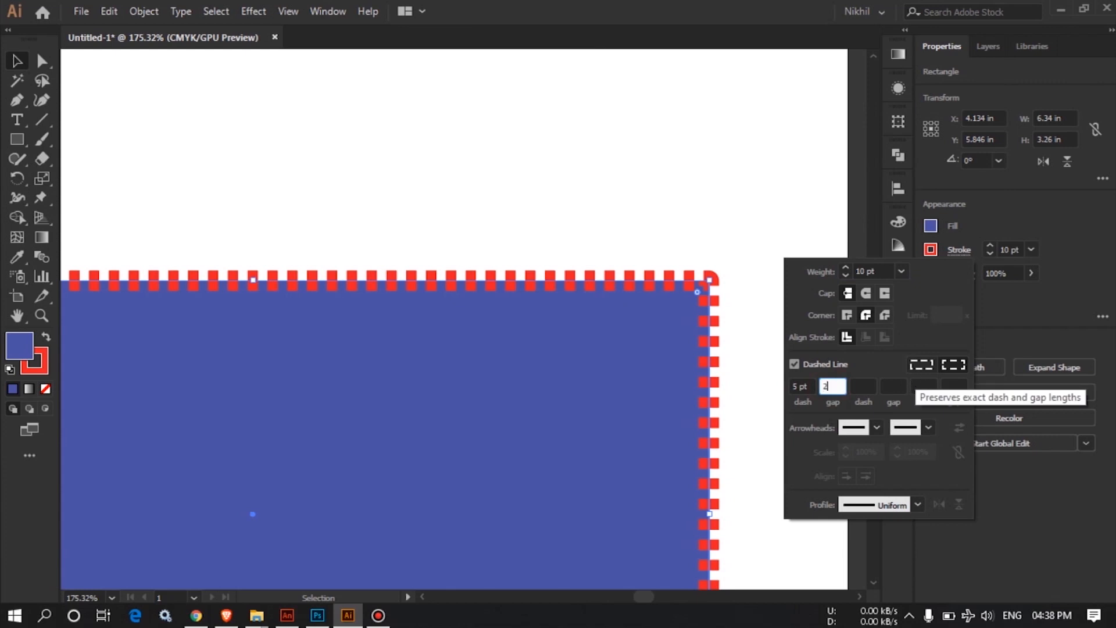
key(Escape)
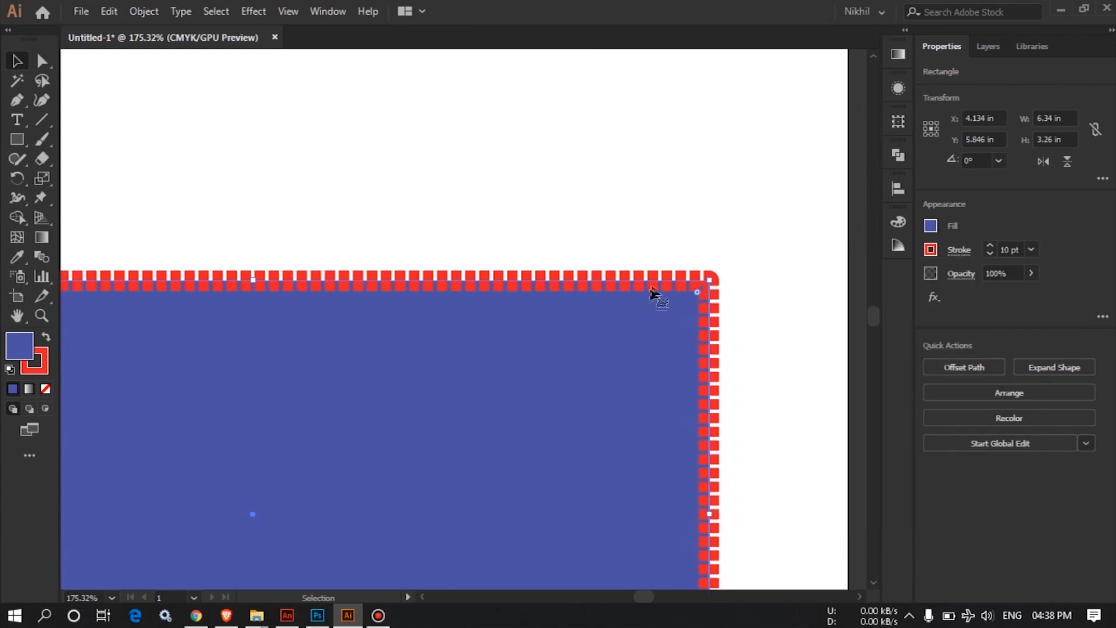
ctrl+alt+click(610, 347)
drag(556, 360, 416, 381)
mouse_move(639, 308)
mouse_down()
mouse_move(696, 324)
mouse_move(822, 304)
mouse_up()
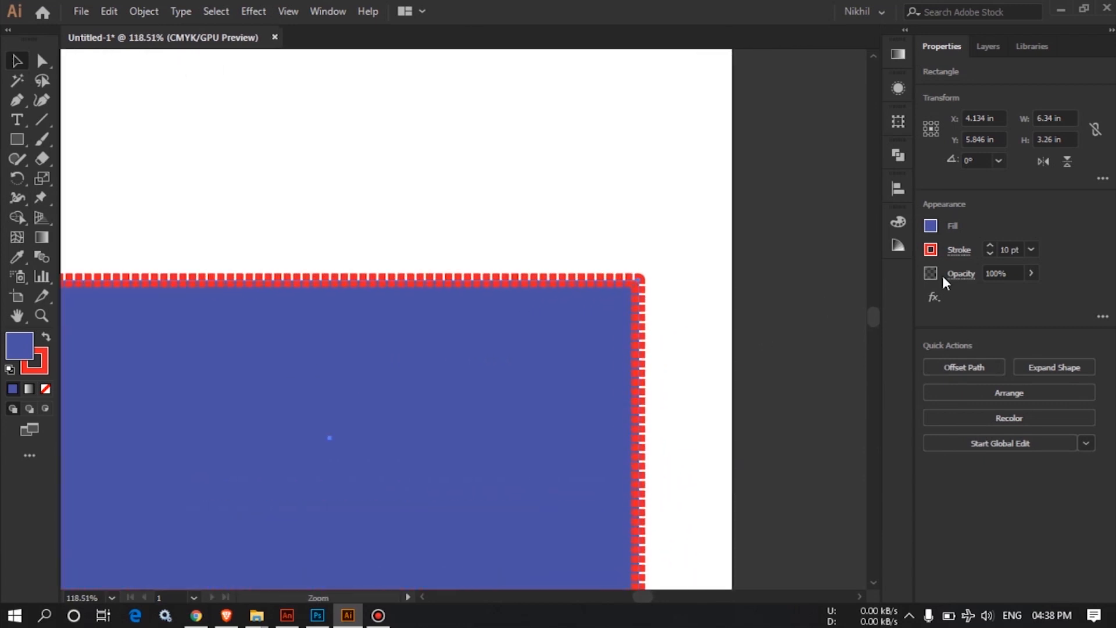
- Switch the rectangle's dashed line off and on again to compare the solid and dashed strokes
click(967, 250)
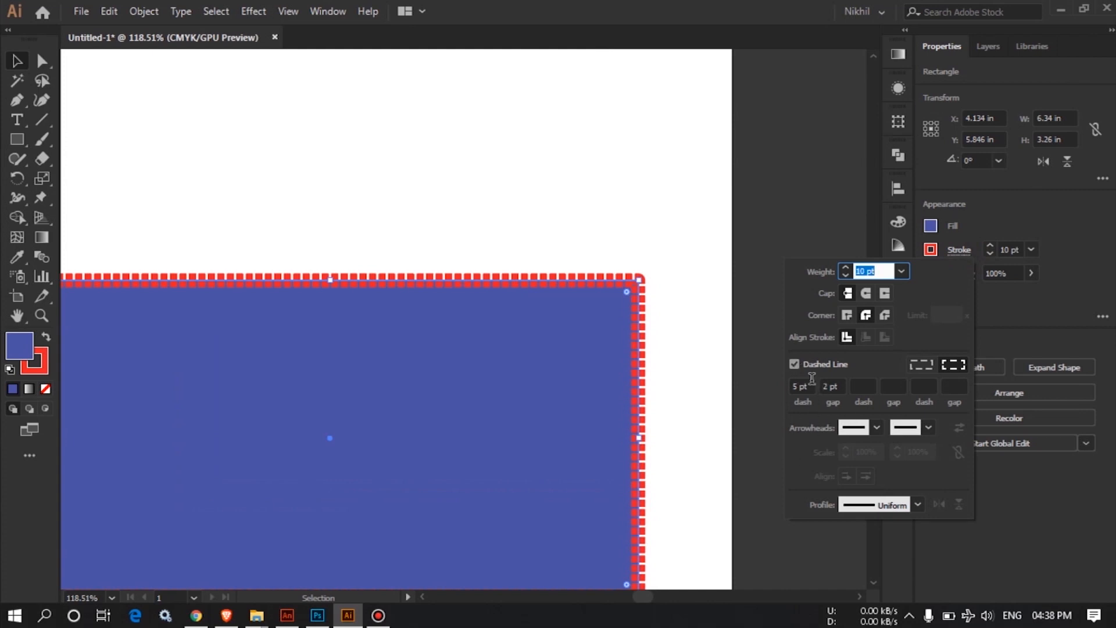
click(853, 386)
click(953, 387)
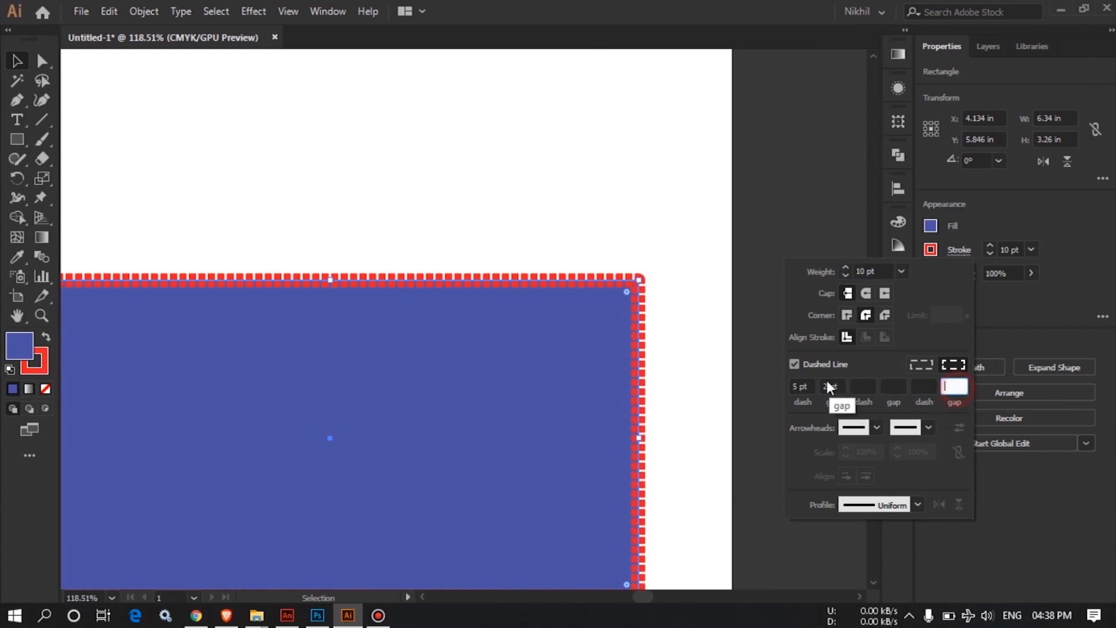
click(795, 362)
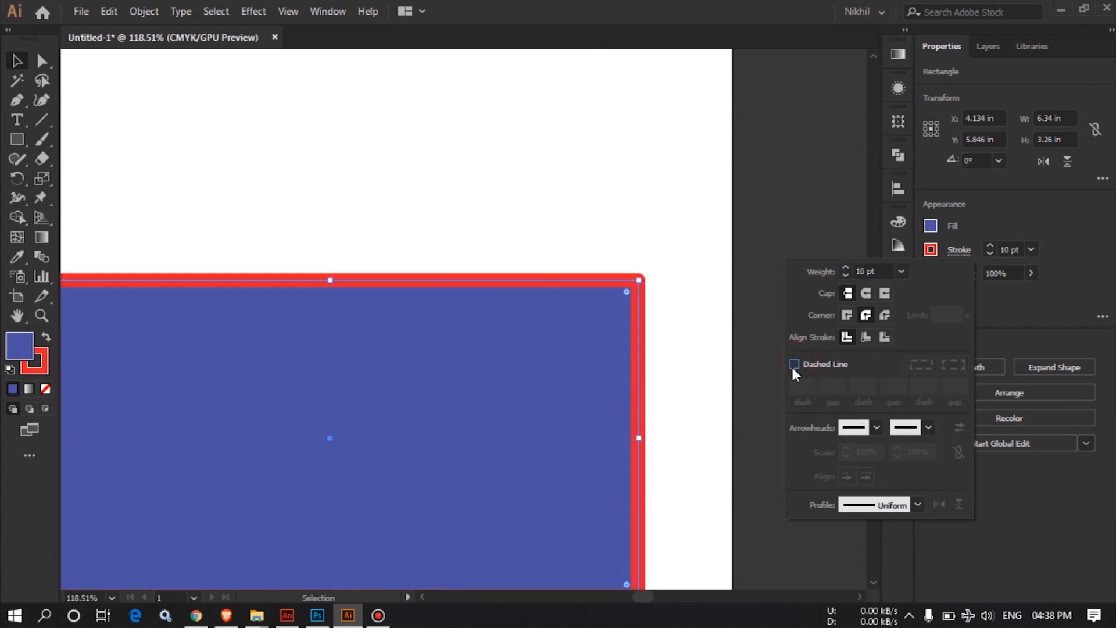
click(795, 363)
- Compare preserving exact dash and gap lengths with aligning dashes to the corners, and turn off the rectangle's dashed line
click(920, 366)
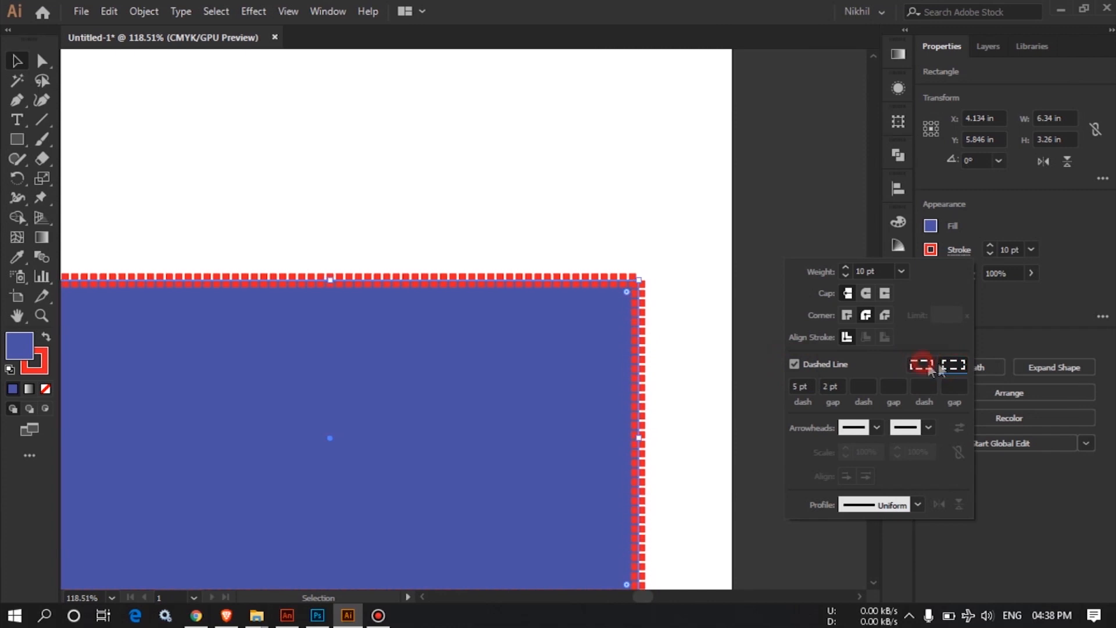
click(947, 367)
click(925, 367)
click(953, 365)
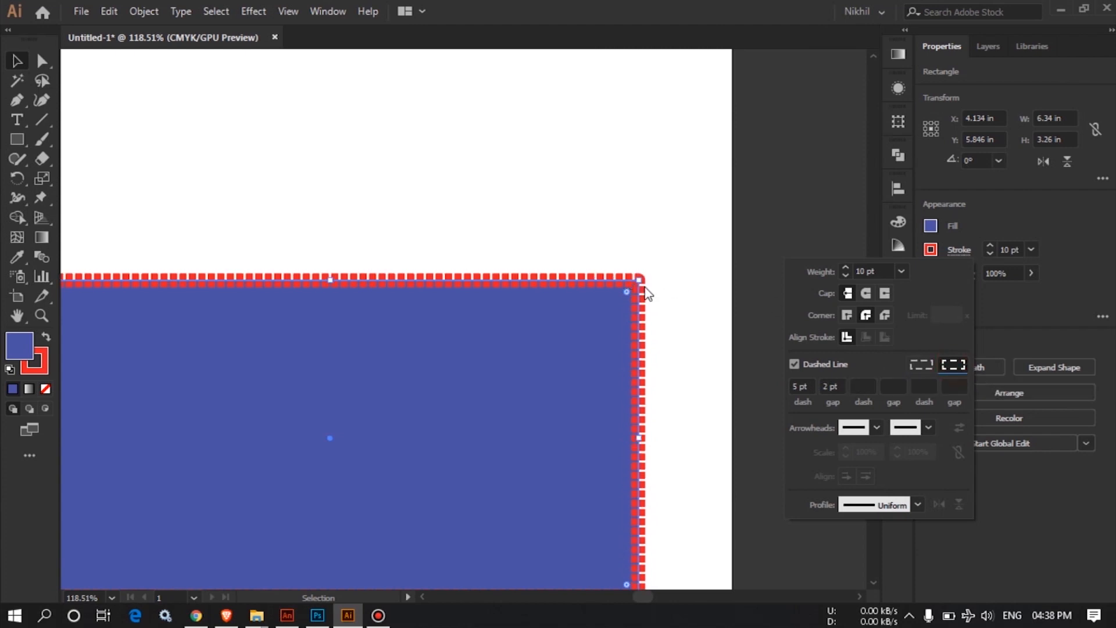
click(922, 365)
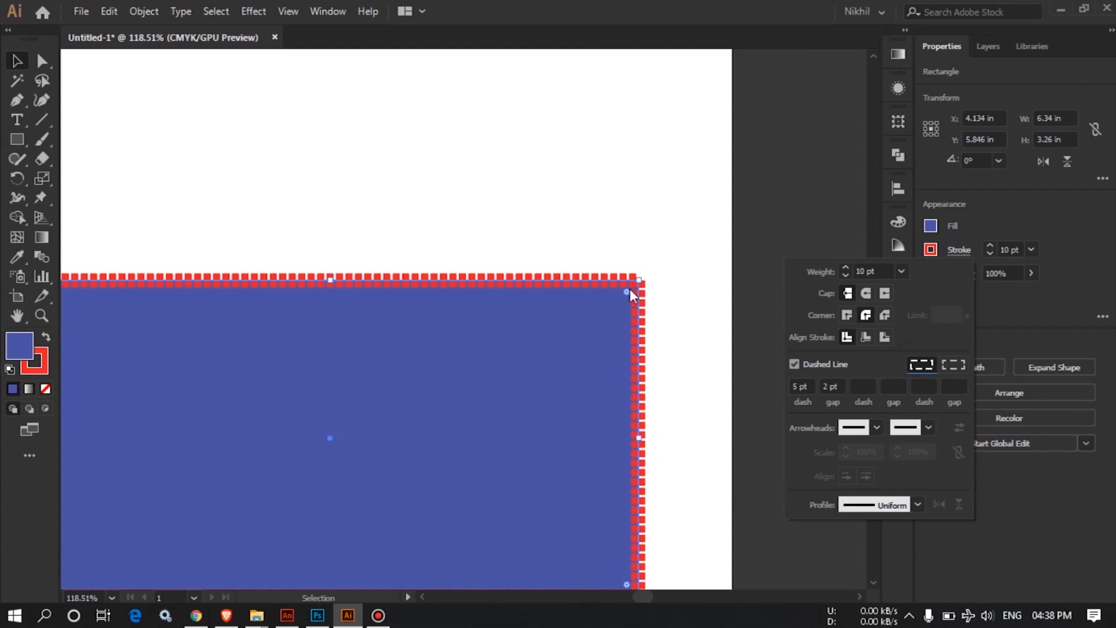
click(794, 365)
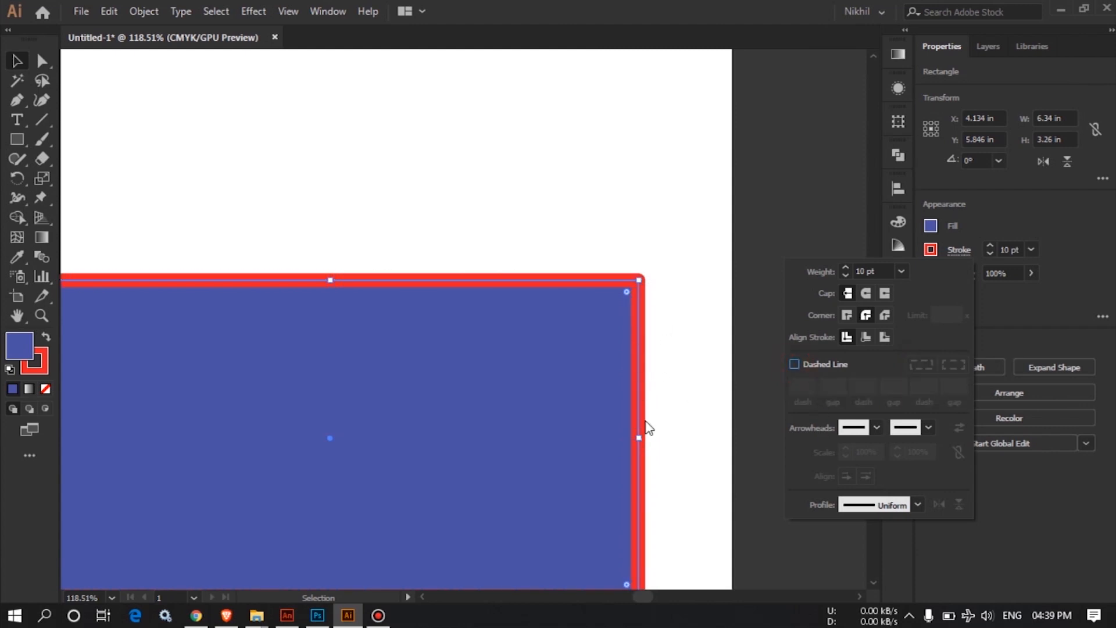
- Apply the teardrop-shaped width profile to the rectangle's stroke, and deselect the rectangle to see the whole outline
click(919, 506)
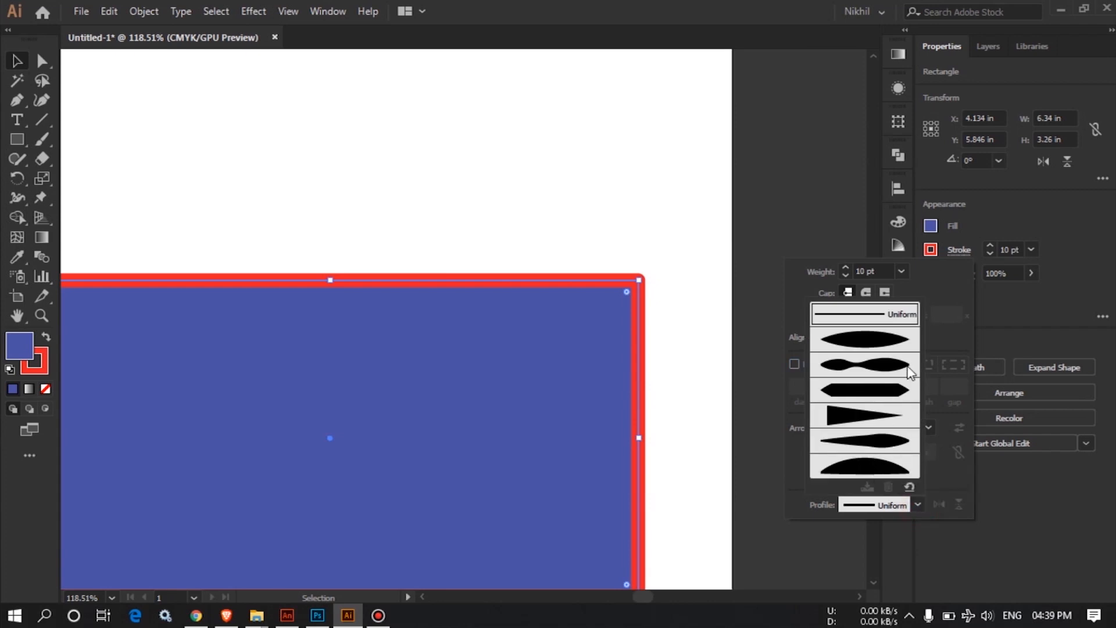
click(933, 479)
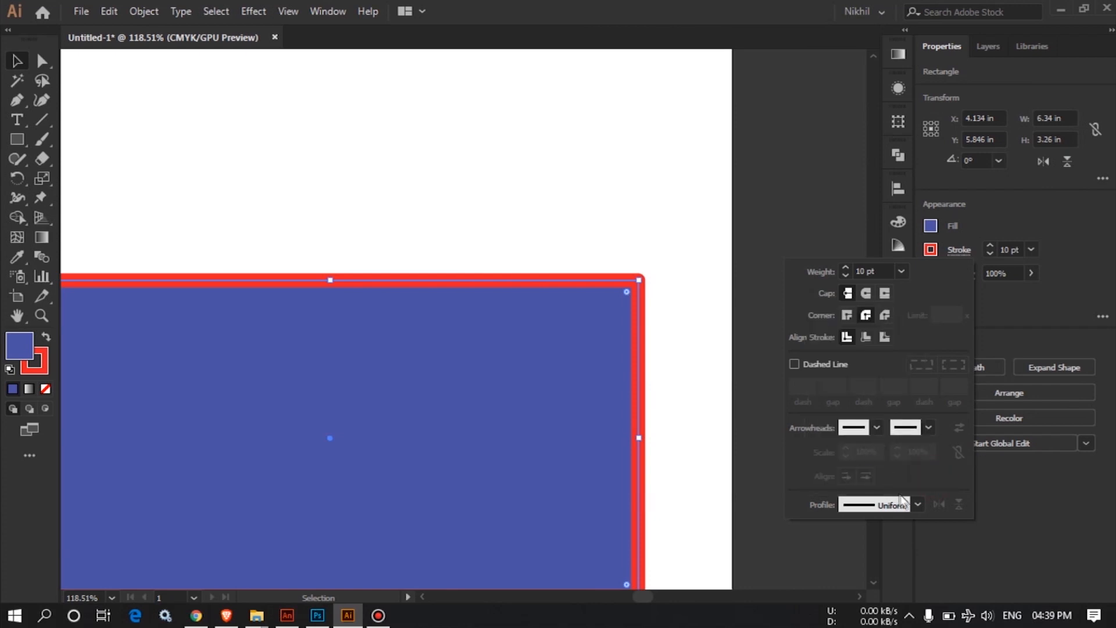
click(917, 505)
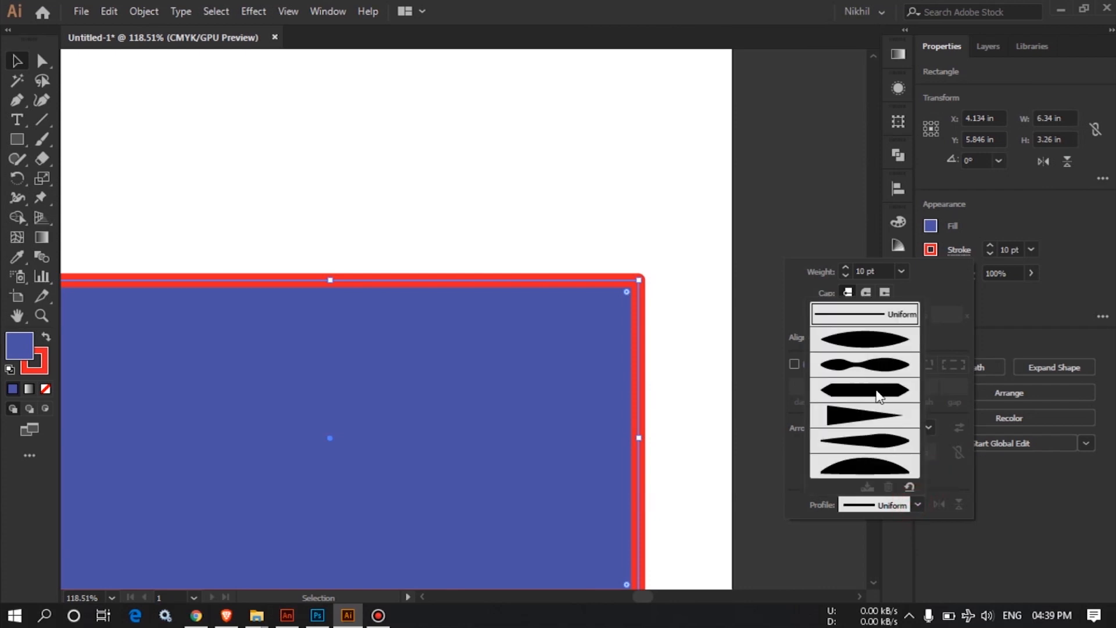
click(883, 444)
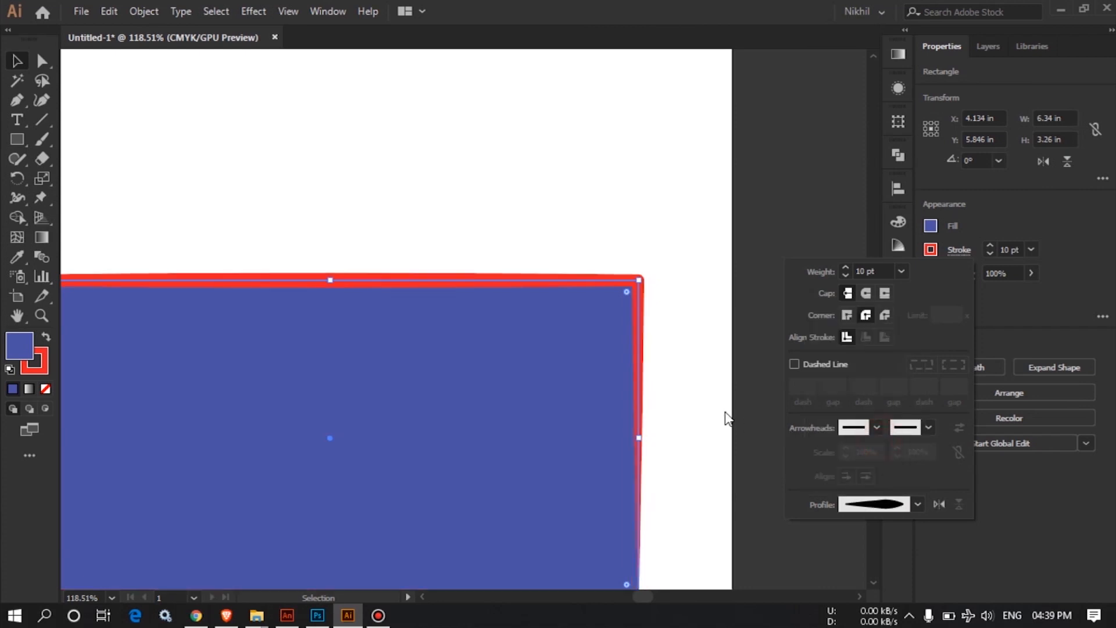
click(675, 420)
scroll(623, 426, down, 1)
scroll(624, 426, down, 1)
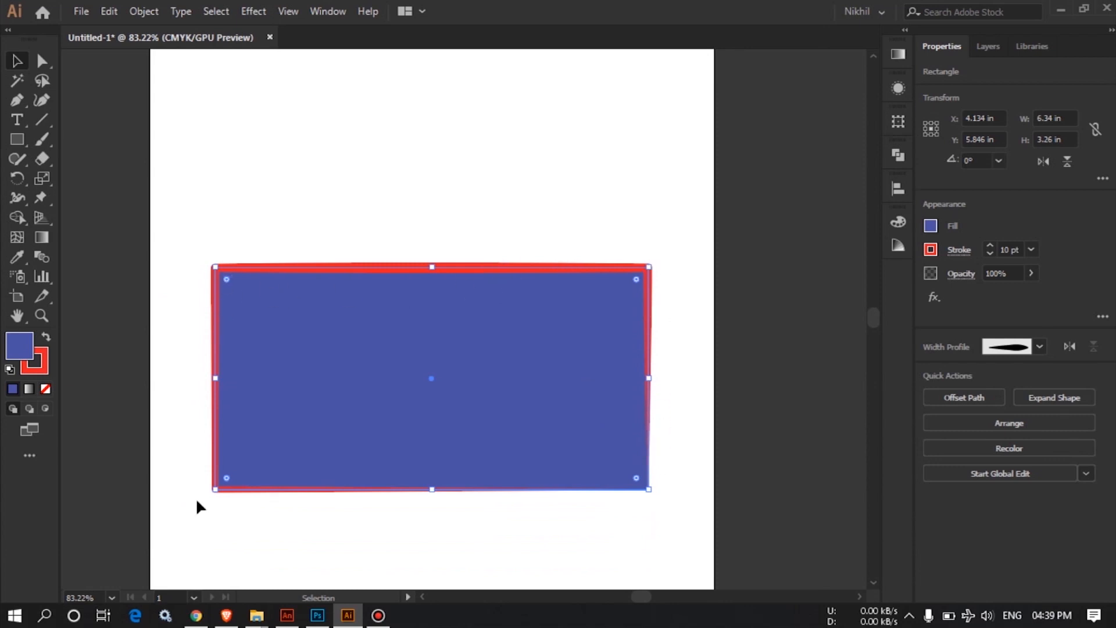
click(693, 453)
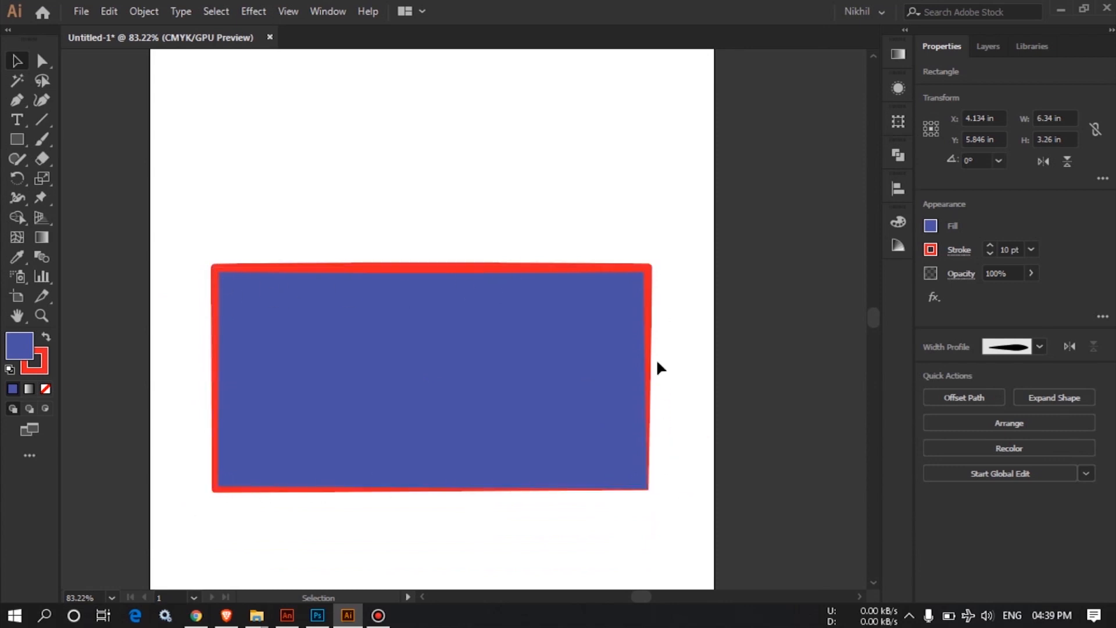
- Reselect the rectangle and change its stroke to the even-width profile with short pointed ends
click(605, 446)
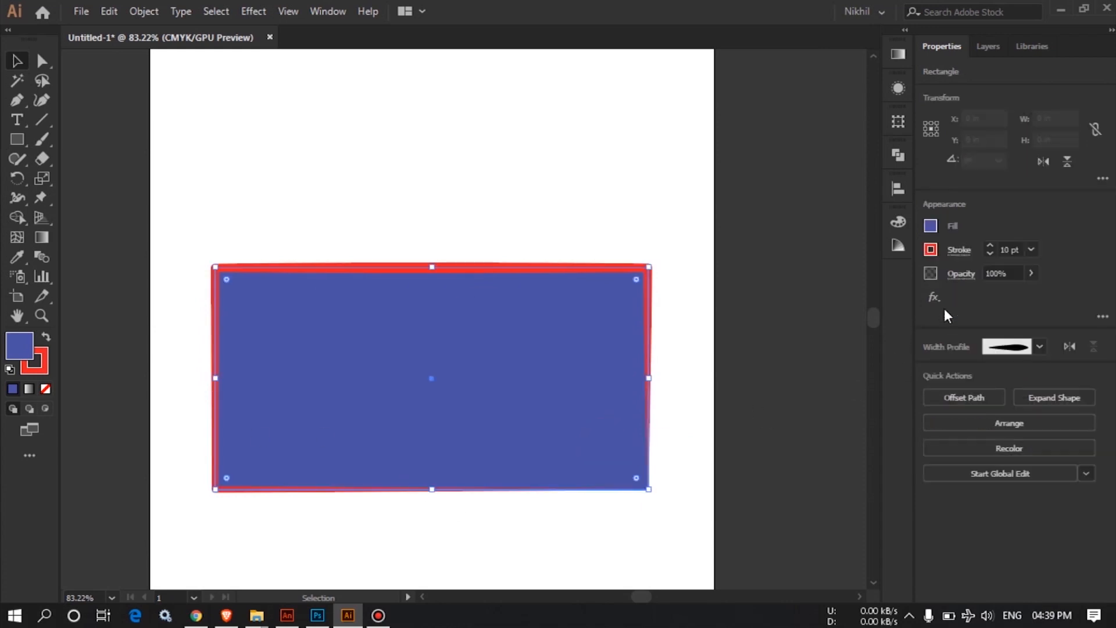
click(952, 256)
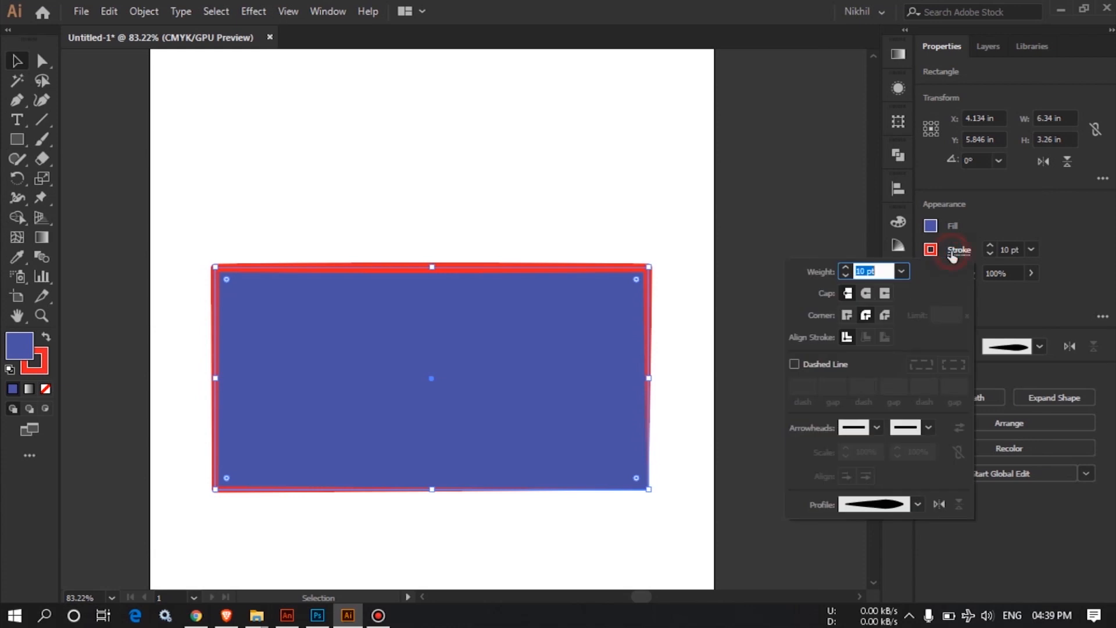
click(919, 503)
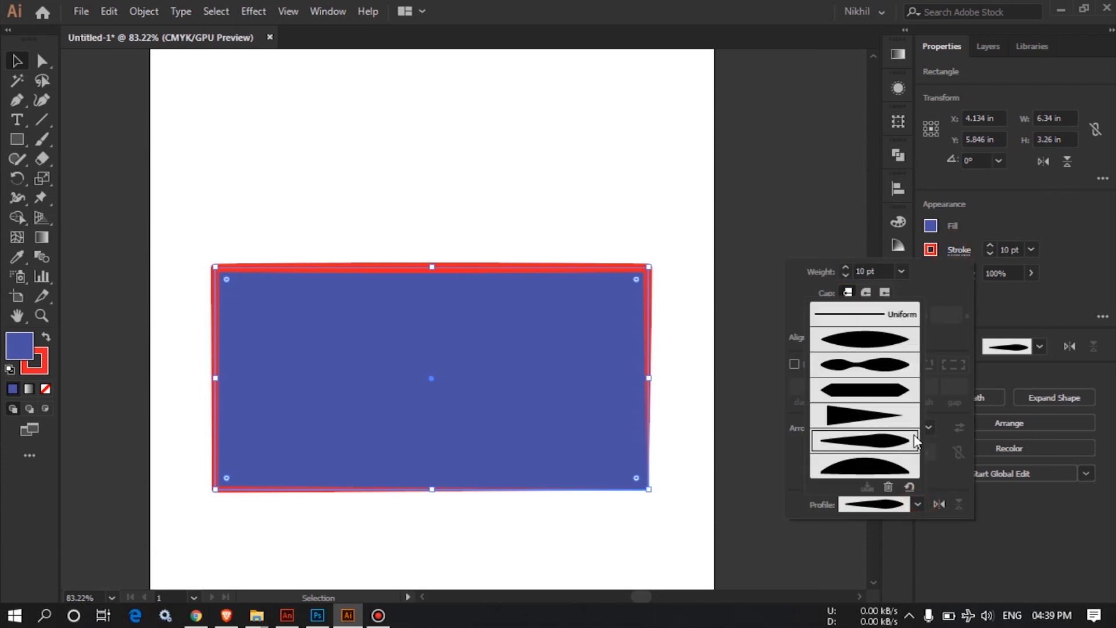
click(900, 391)
click(737, 417)
click(705, 324)
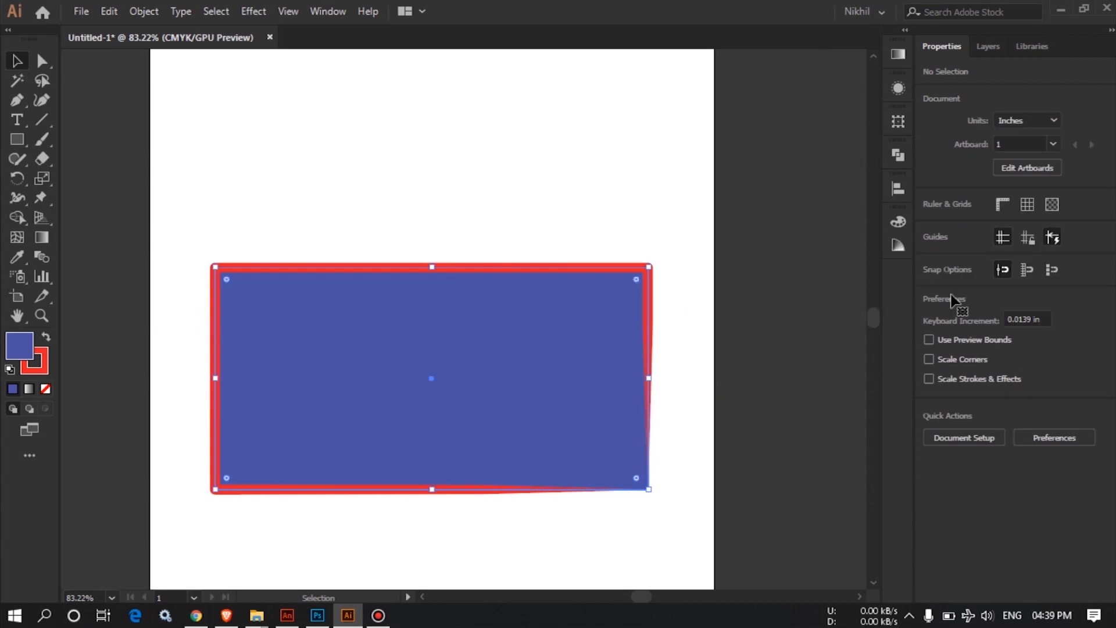
- Try Arrow 4 as the starting arrowhead of the rectangle's stroke, and replace it with Arrow 6
click(959, 250)
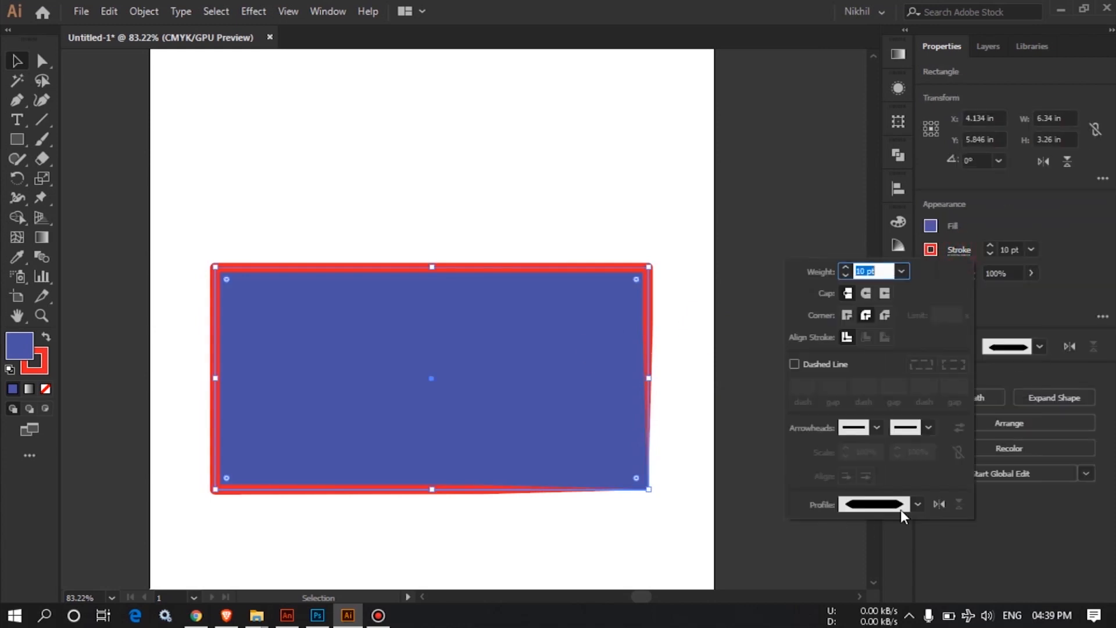
click(916, 506)
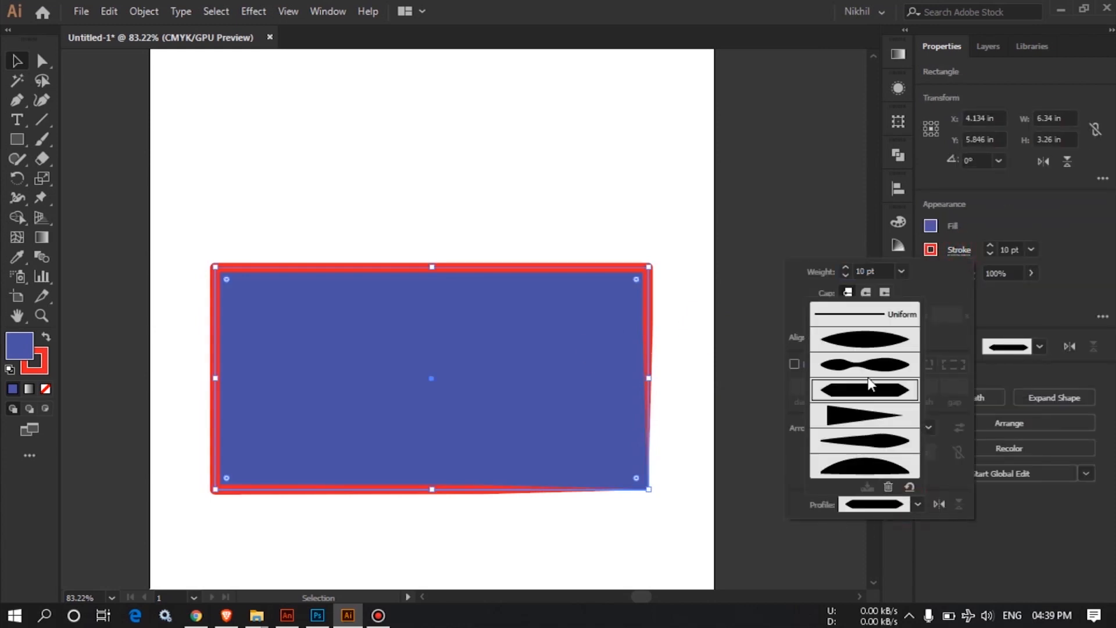
click(929, 468)
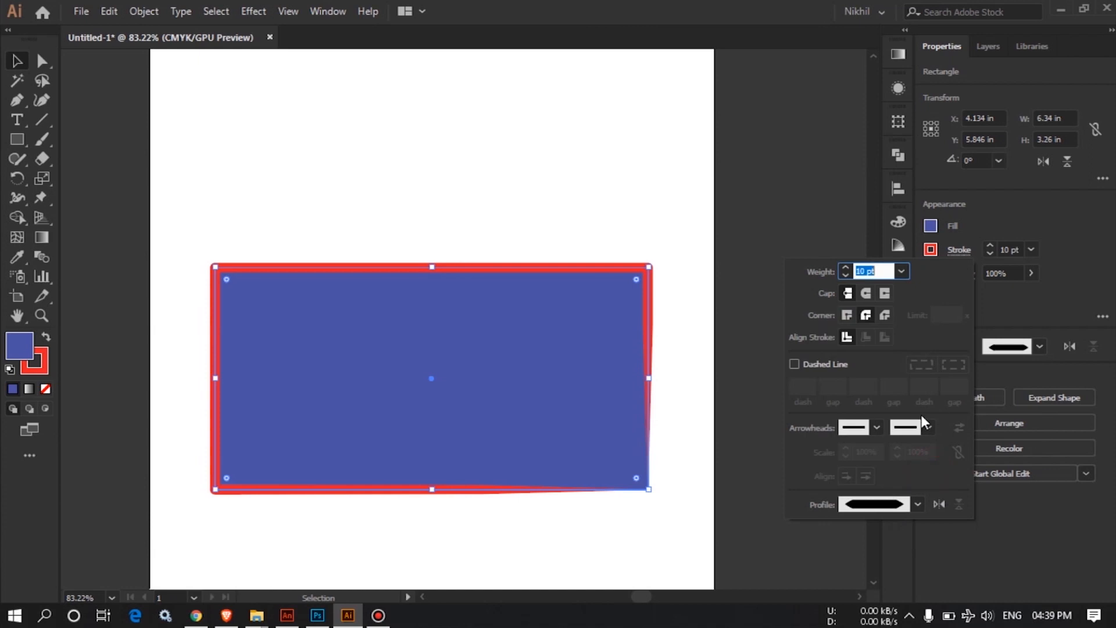
click(877, 427)
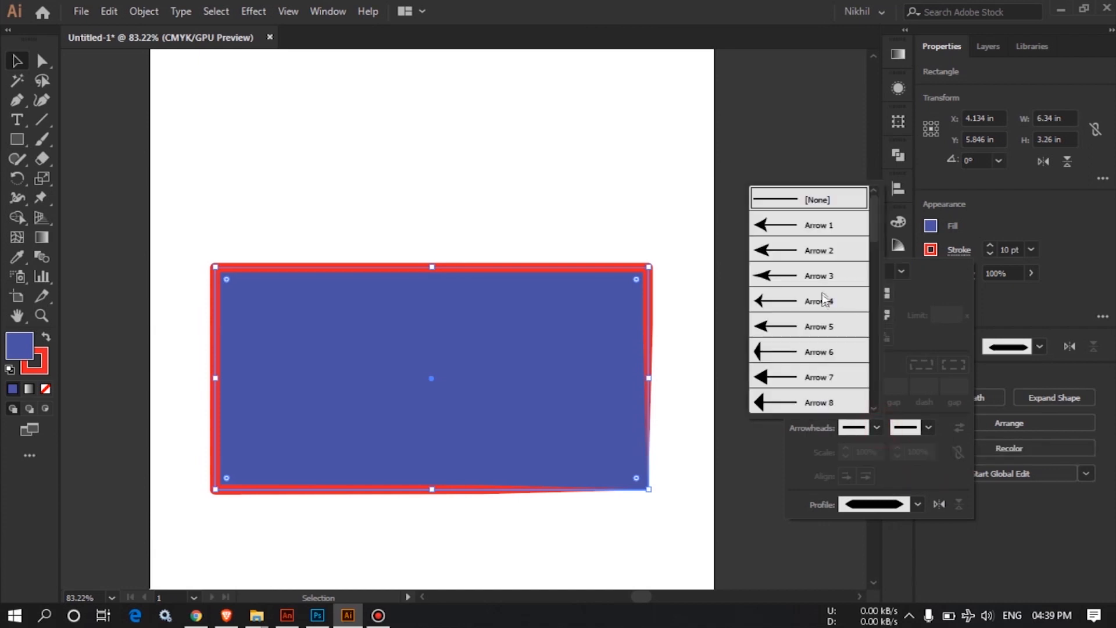
click(823, 300)
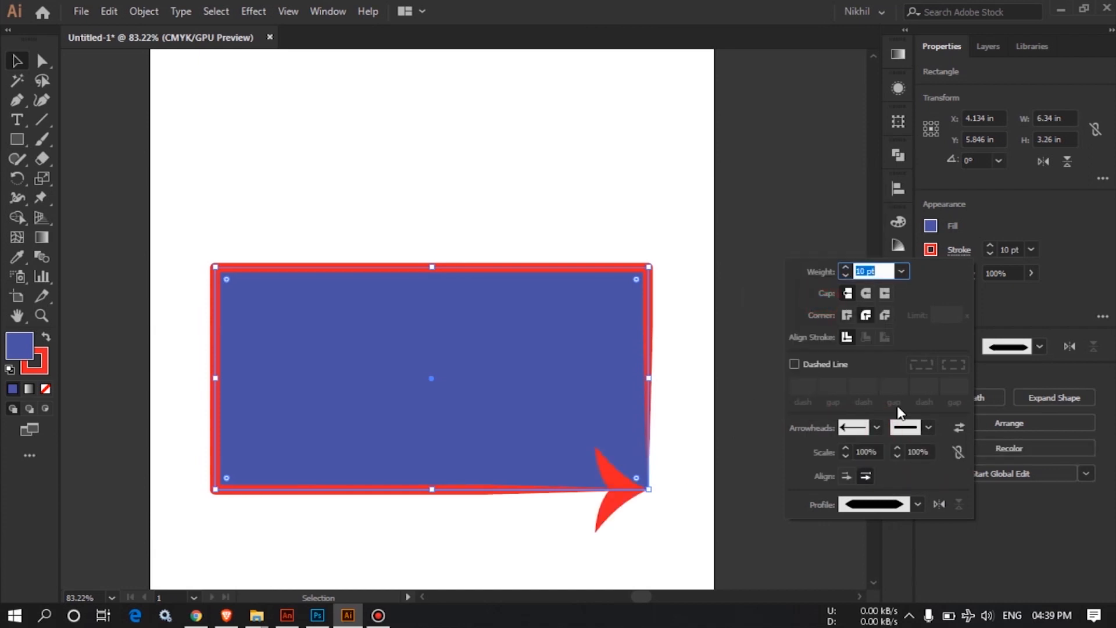
click(877, 428)
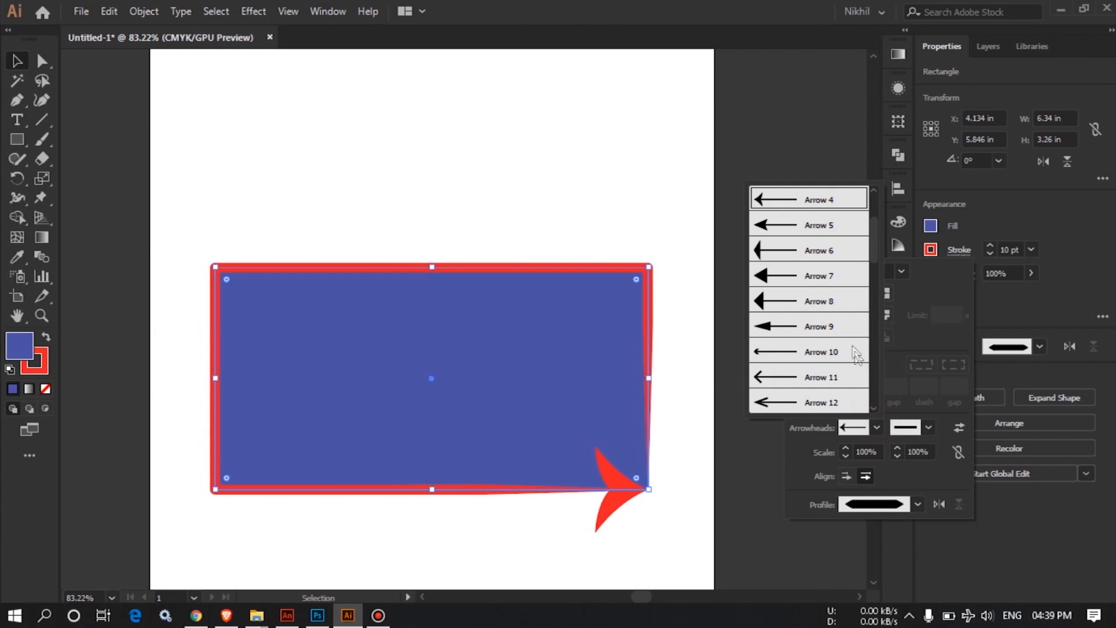
click(813, 249)
- Try adding an arrowhead to the end of the rectangle's stroke, and undo the addition
click(921, 426)
click(815, 310)
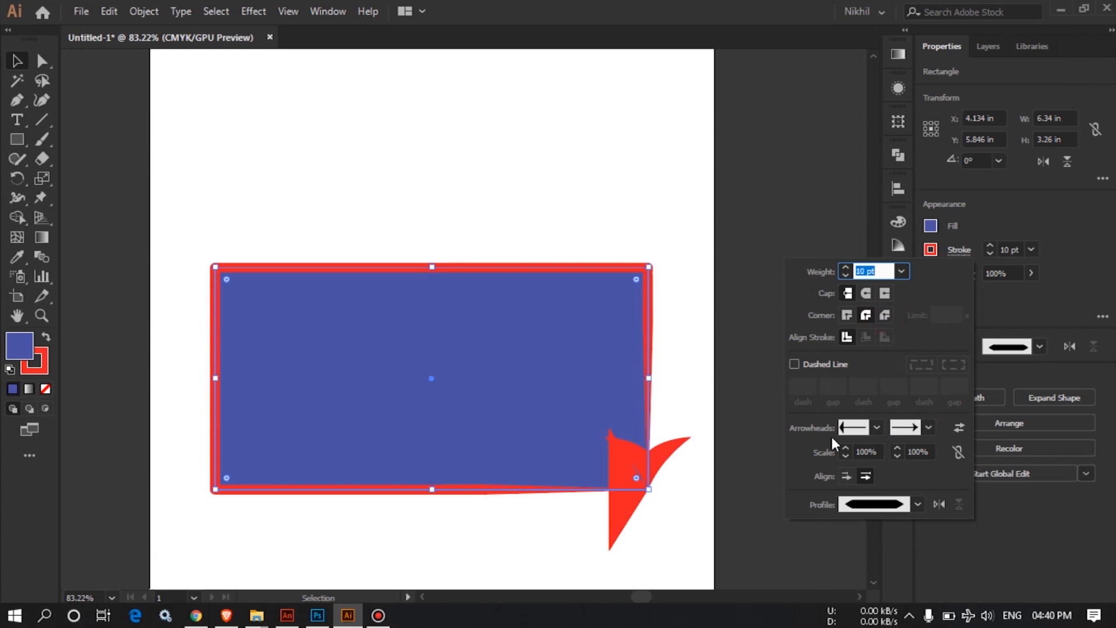
click(876, 427)
click(924, 302)
click(1013, 292)
click(783, 336)
key(ctrl+z)
key(ctrl+z)
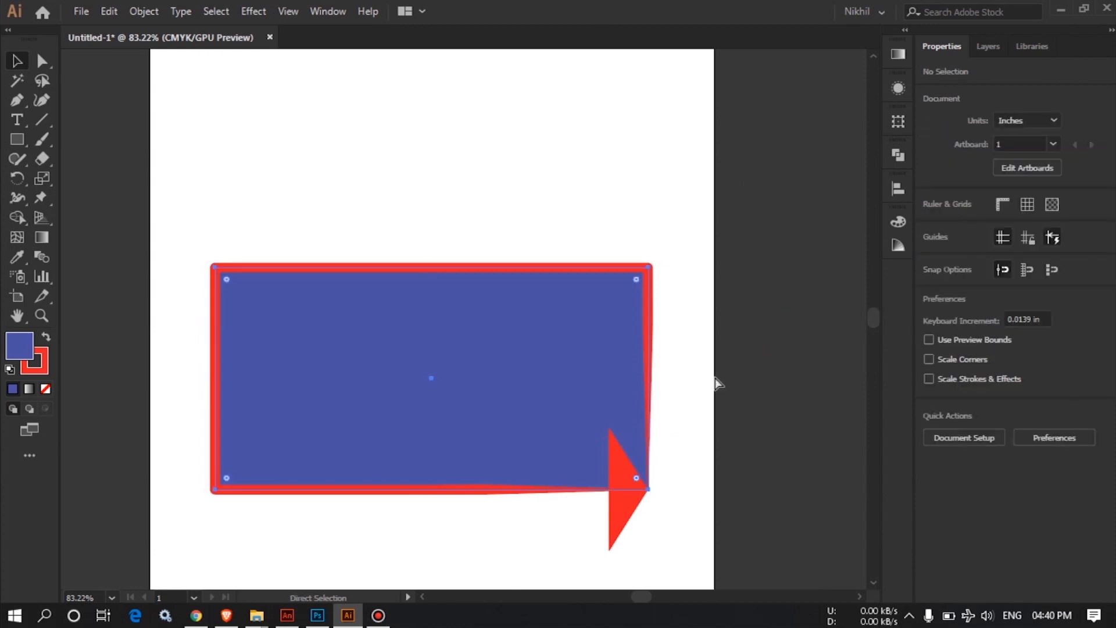
- Undo the starting arrowhead and the width profile on the rectangle's stroke, and deselect the rectangle
key(ctrl+z)
key(ctrl+z)
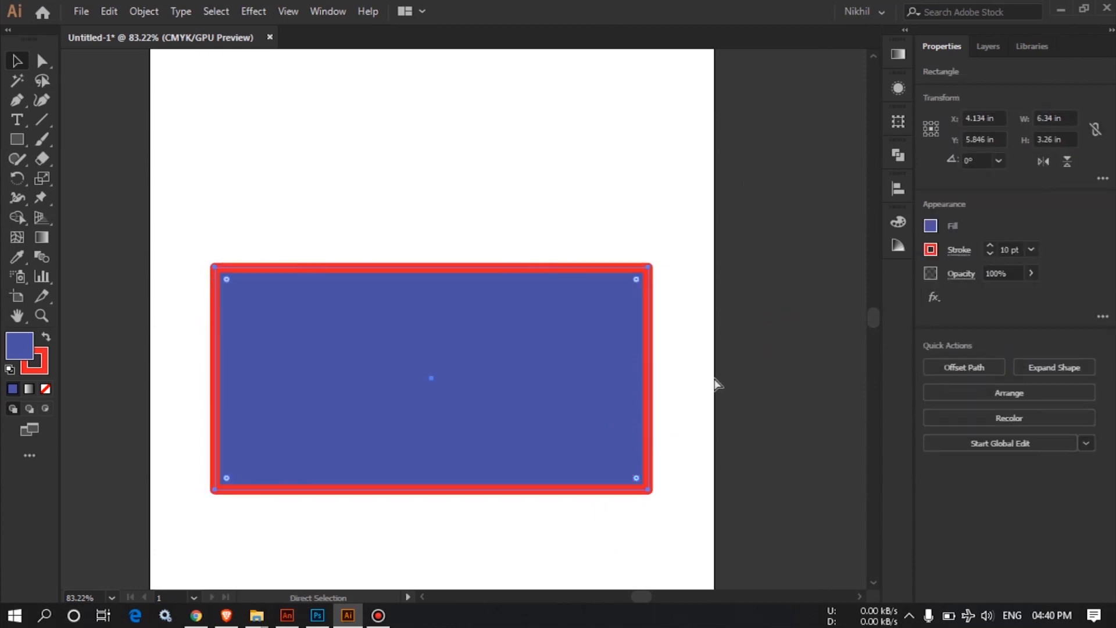
click(733, 400)
drag(494, 379, 528, 354)
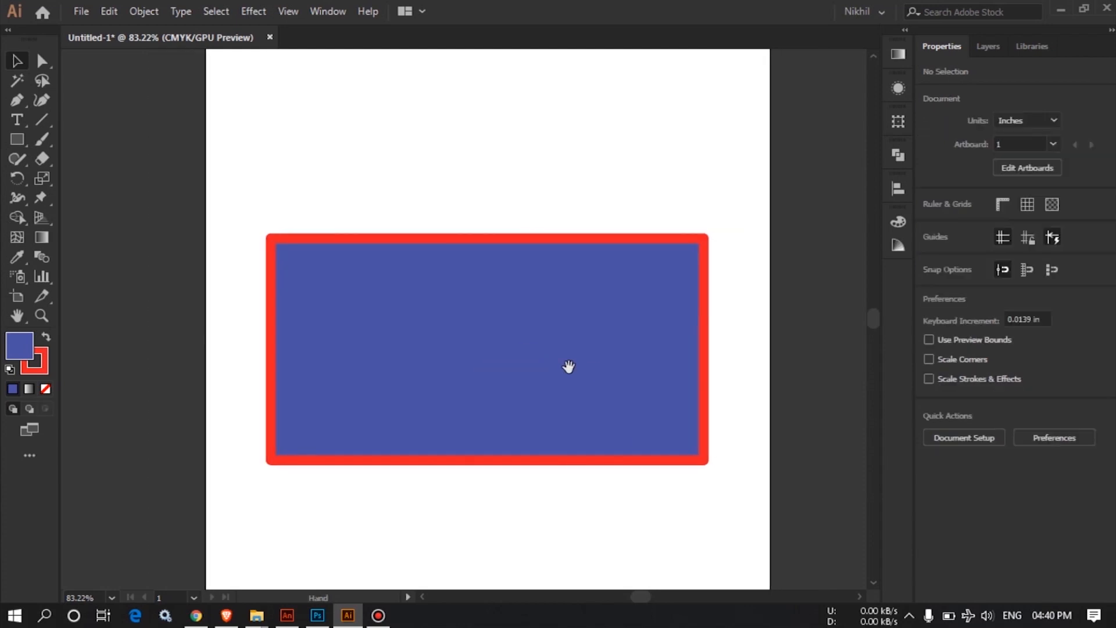
- Lower the rectangle's opacity to 46% and deselect it to view the faded fill and stroke
click(476, 322)
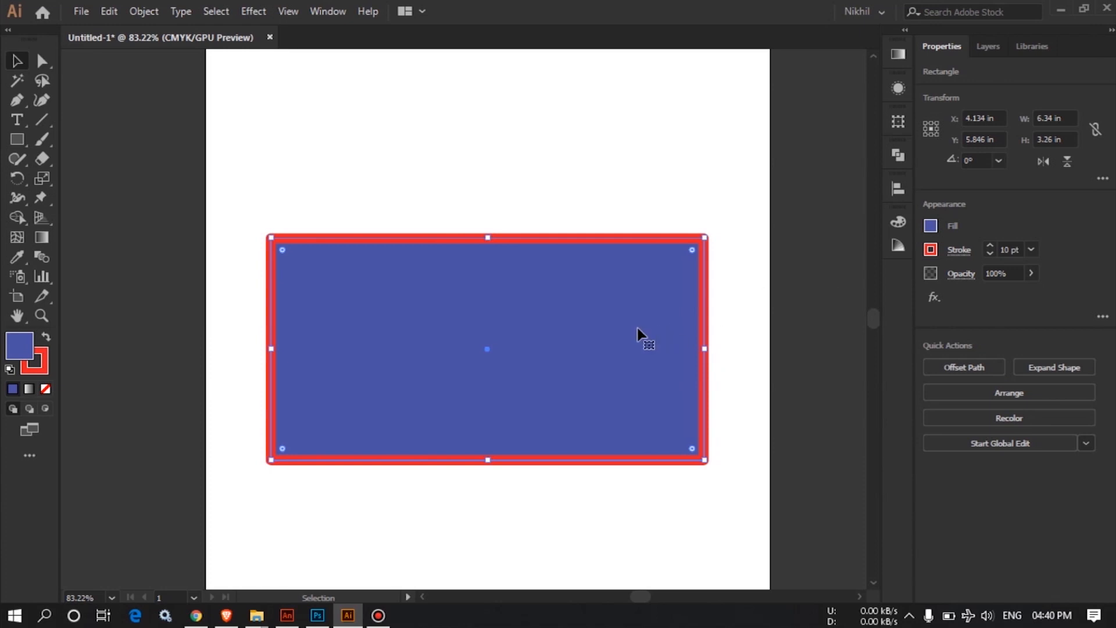
click(1032, 273)
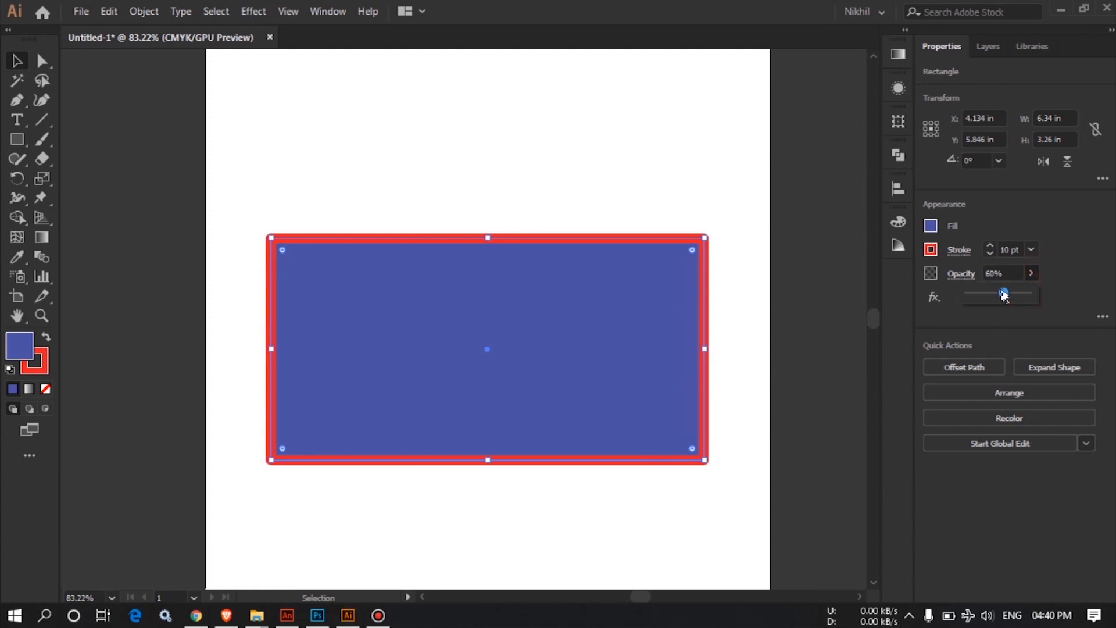
drag(996, 291, 993, 291)
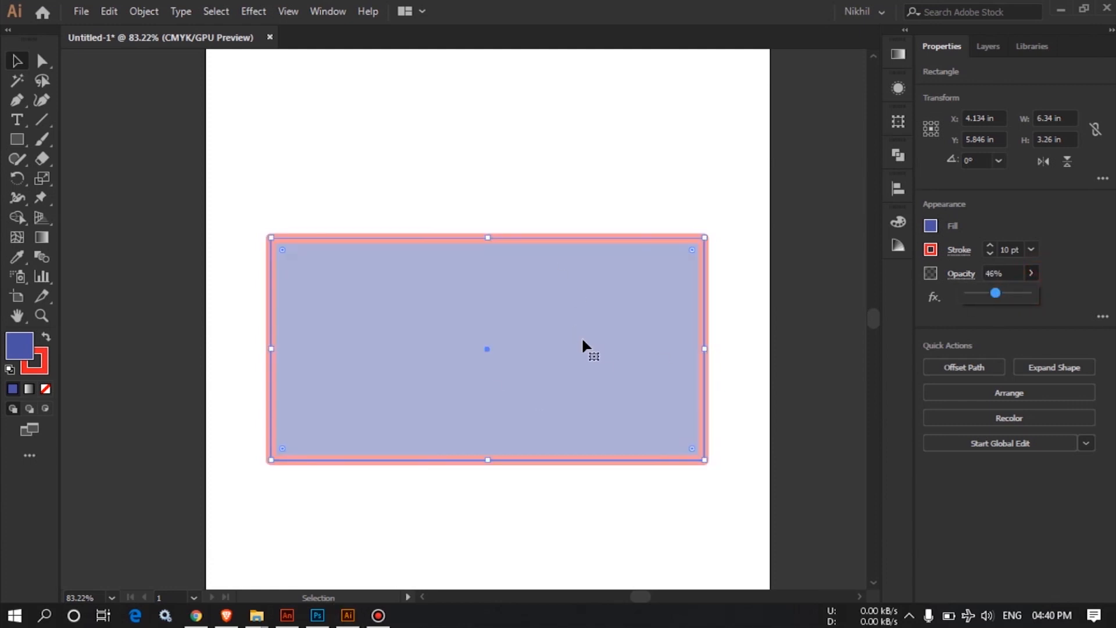
click(832, 324)
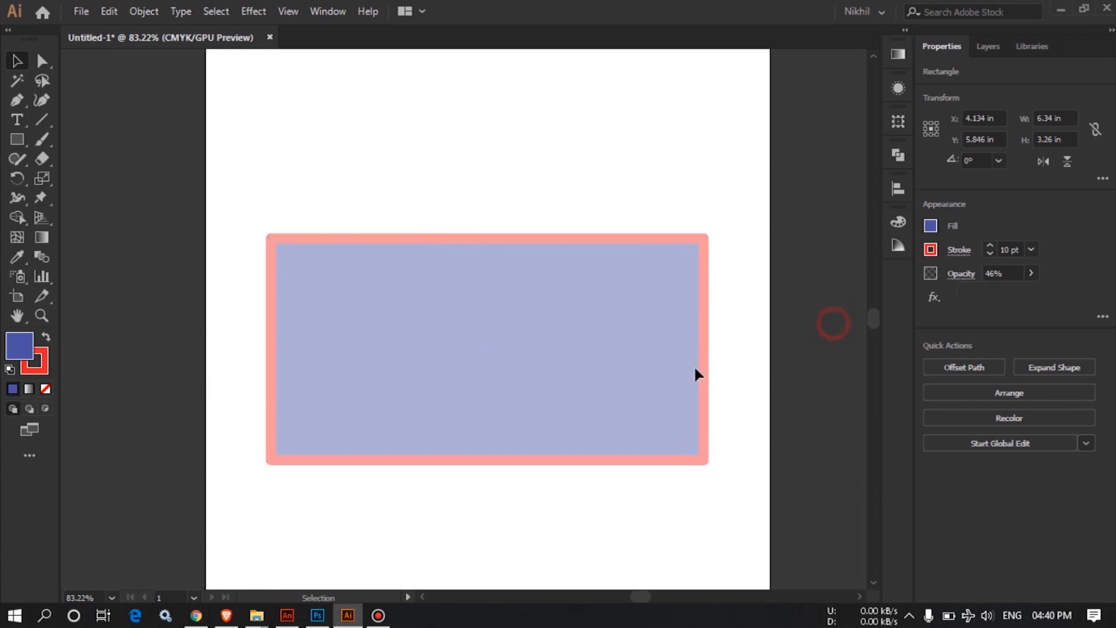
- Reselect the rectangle and set its opacity back to 100%
click(669, 351)
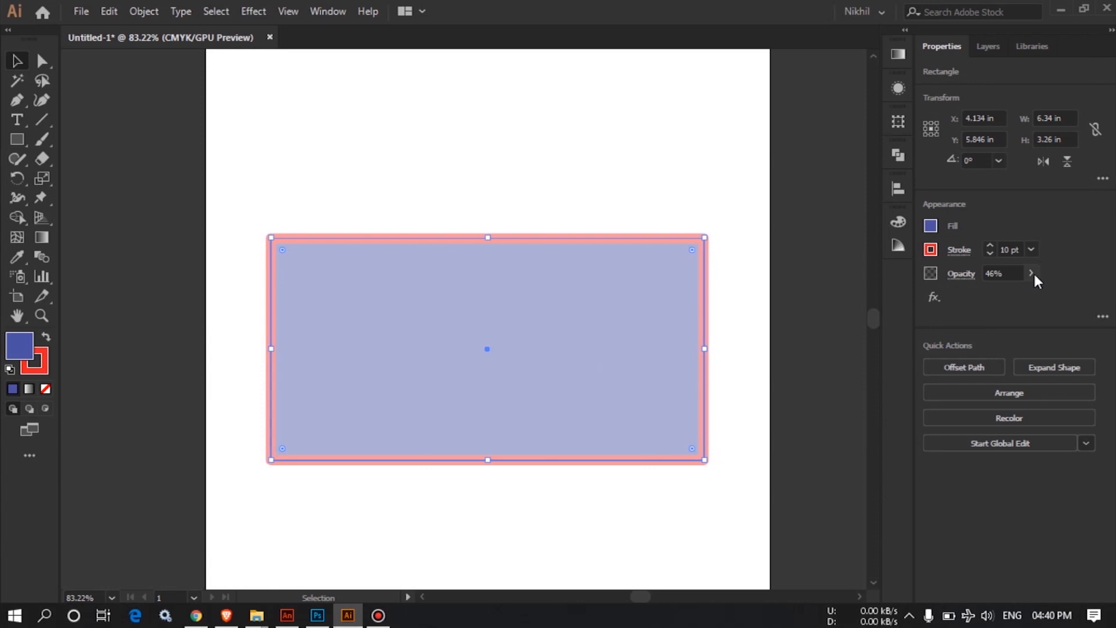
click(1032, 273)
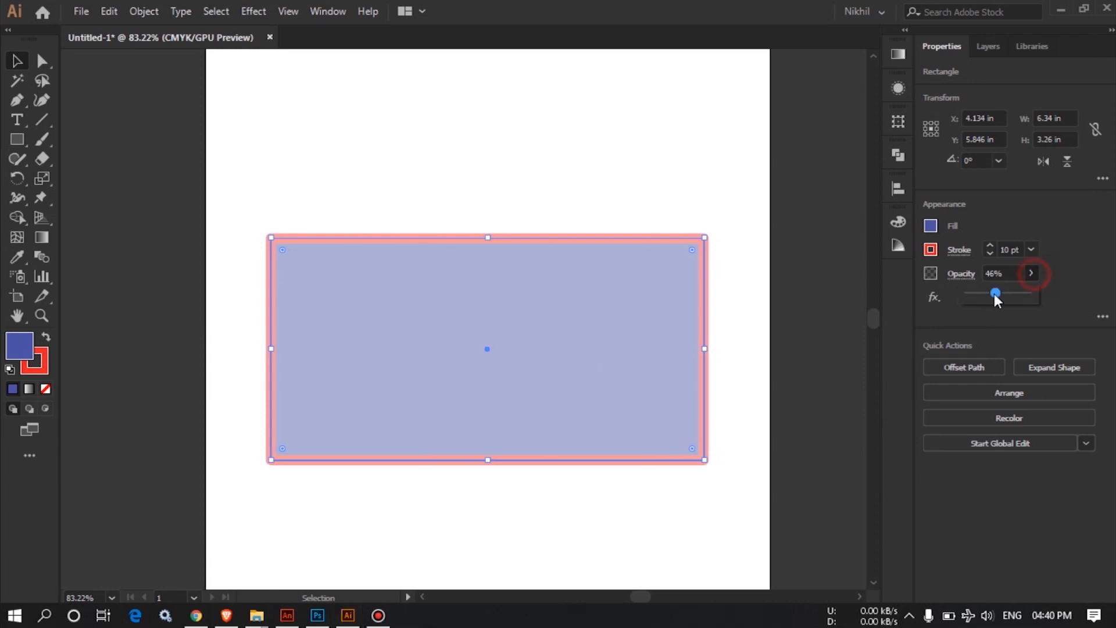
drag(996, 293, 1083, 283)
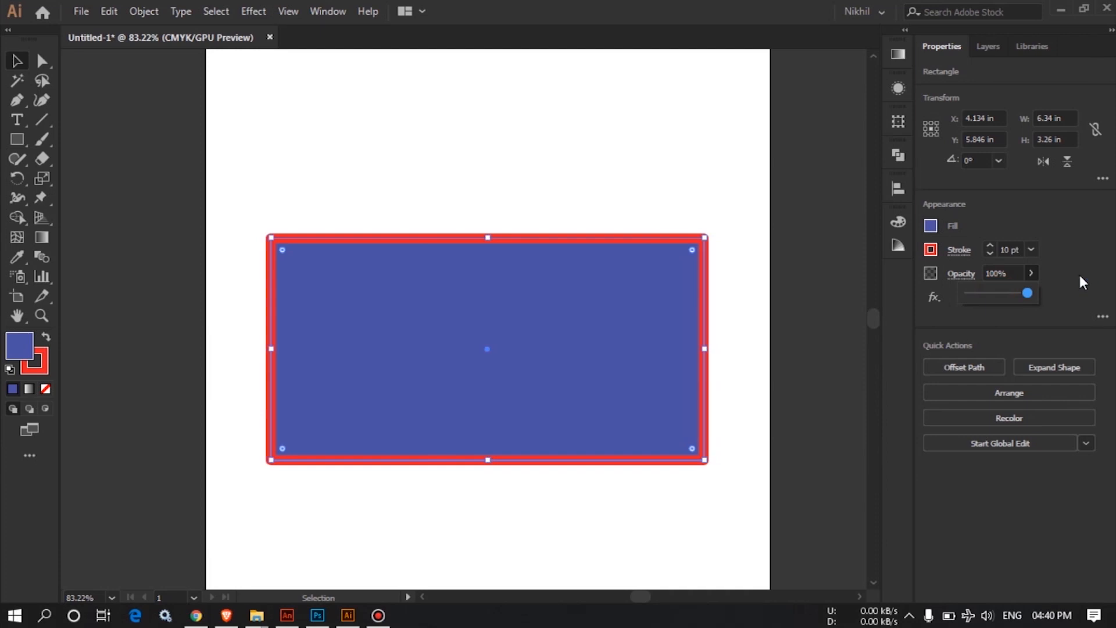
click(1086, 271)
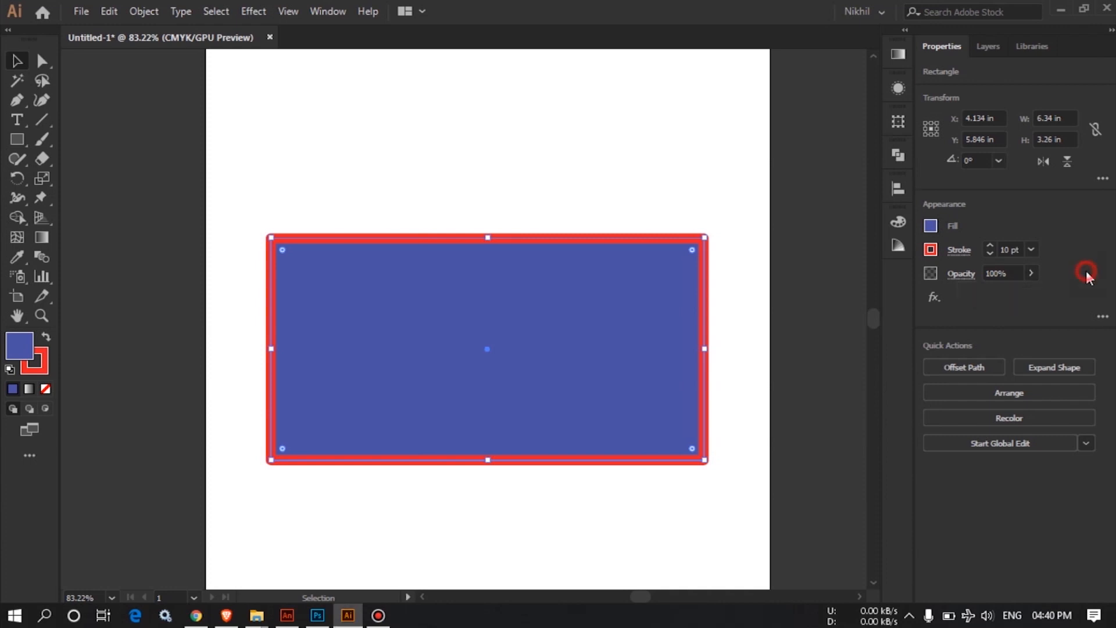
- Open the rectangle's transparency options and try the Hue blending mode
click(960, 249)
click(958, 273)
click(966, 274)
click(966, 274)
click(960, 275)
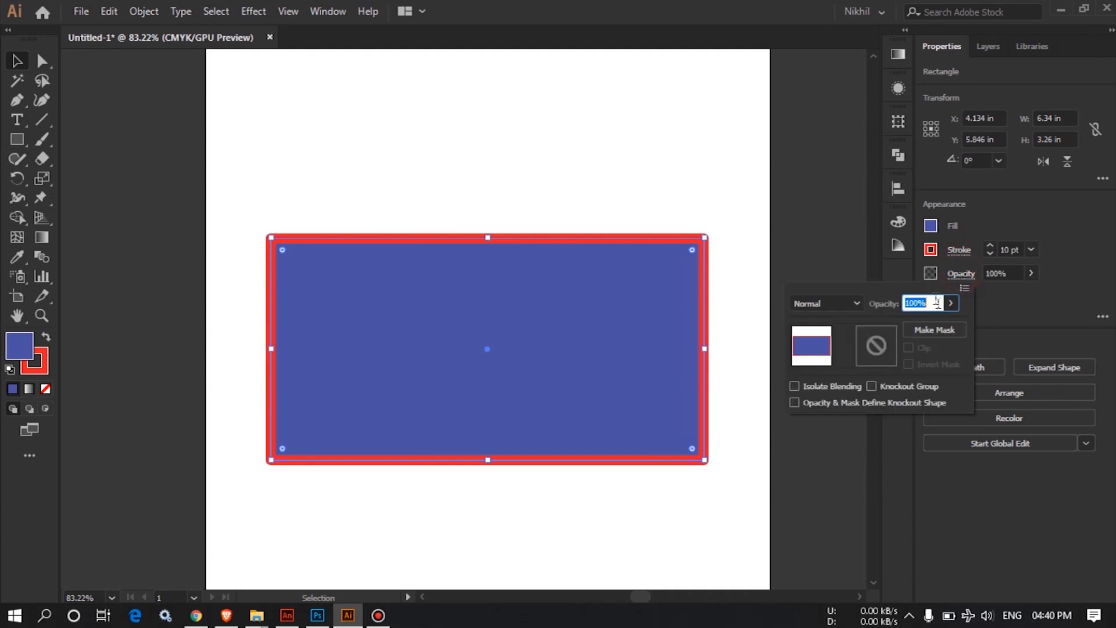
click(851, 300)
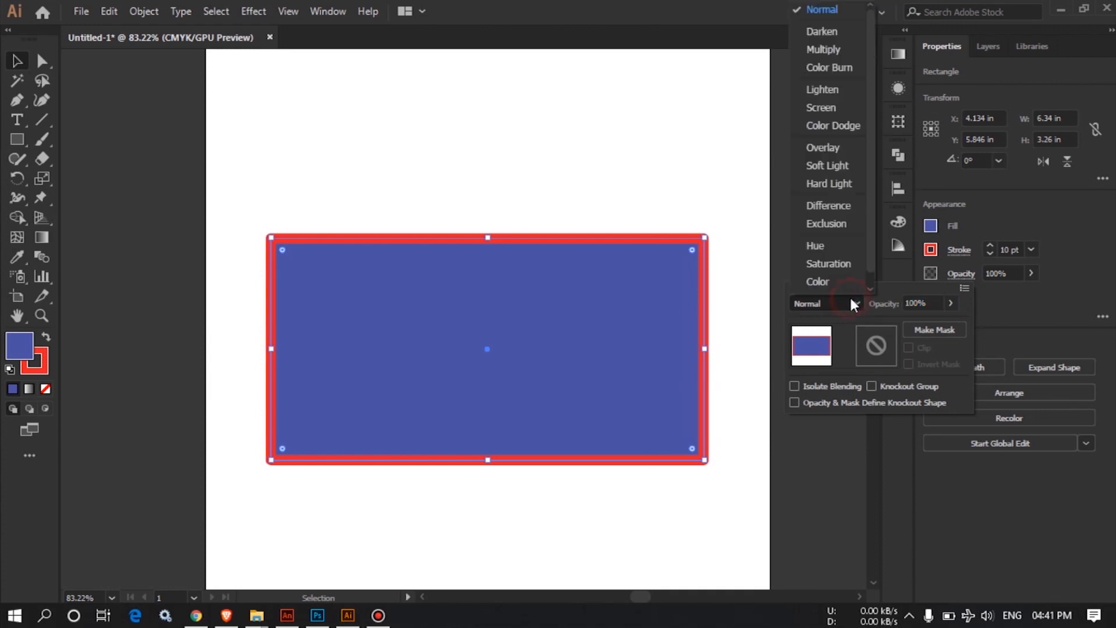
click(852, 246)
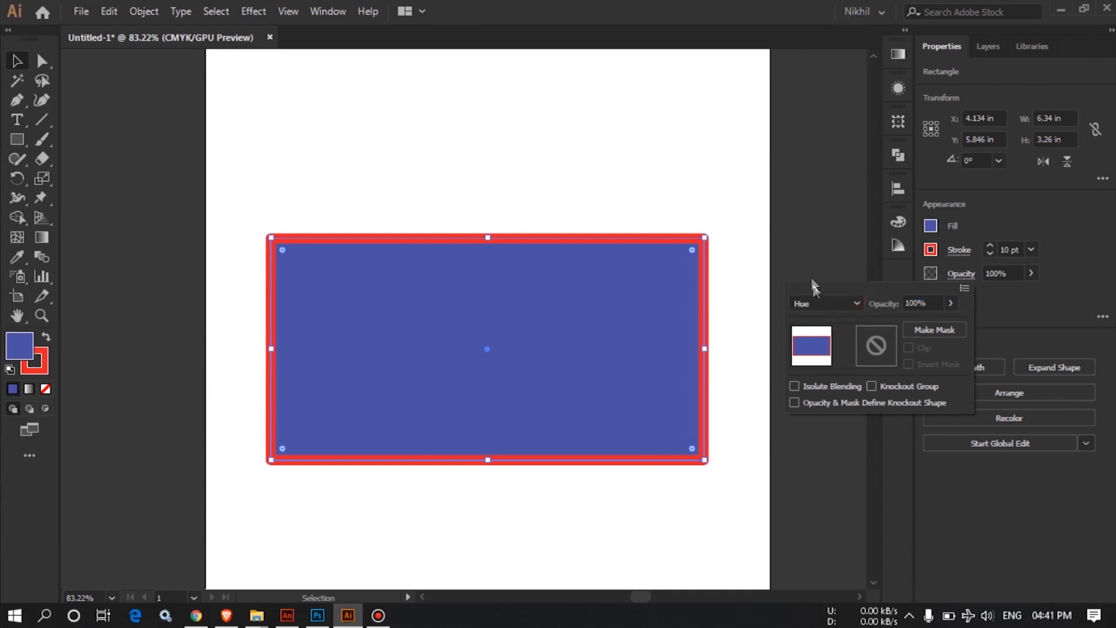
- Try the Saturation blending mode on the rectangle, and set the mode back to Normal
click(837, 303)
click(829, 249)
click(839, 303)
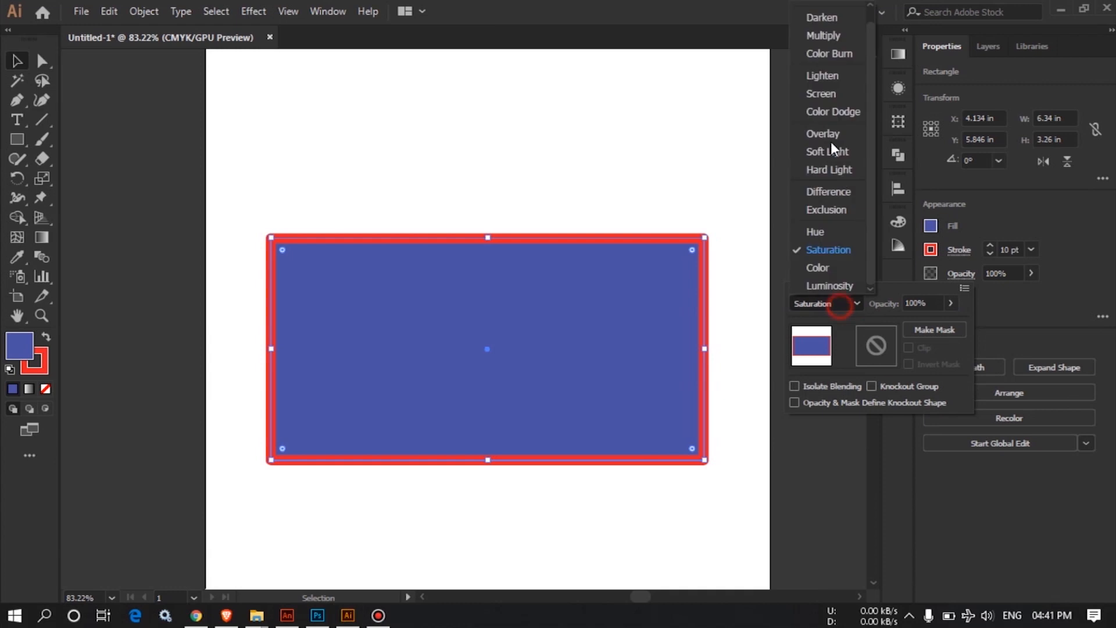
scroll(831, 19, up, 1)
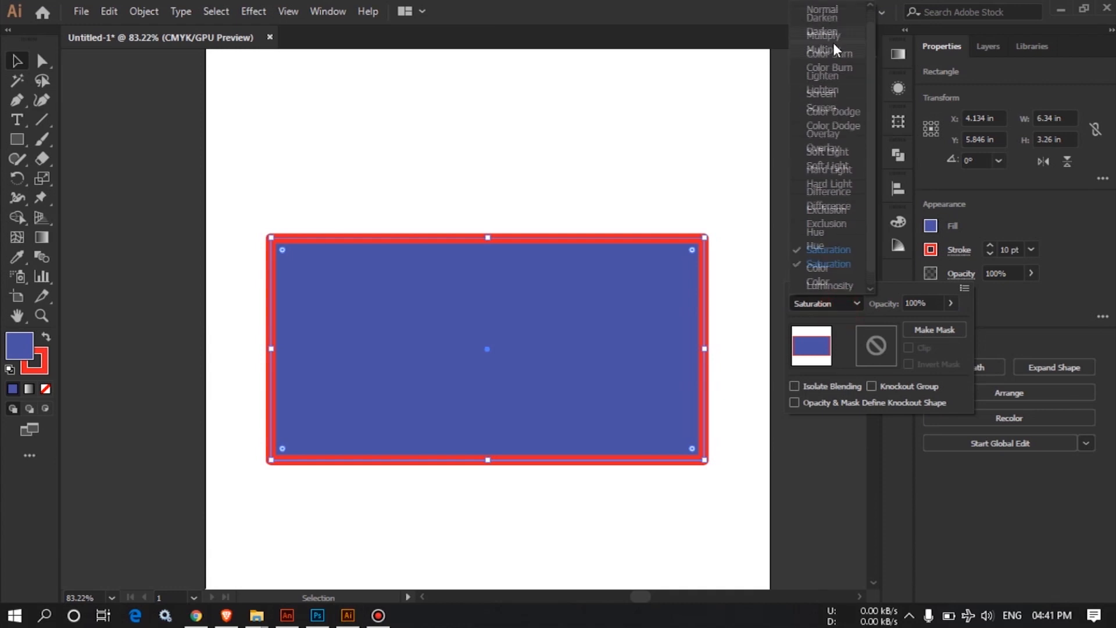
click(832, 10)
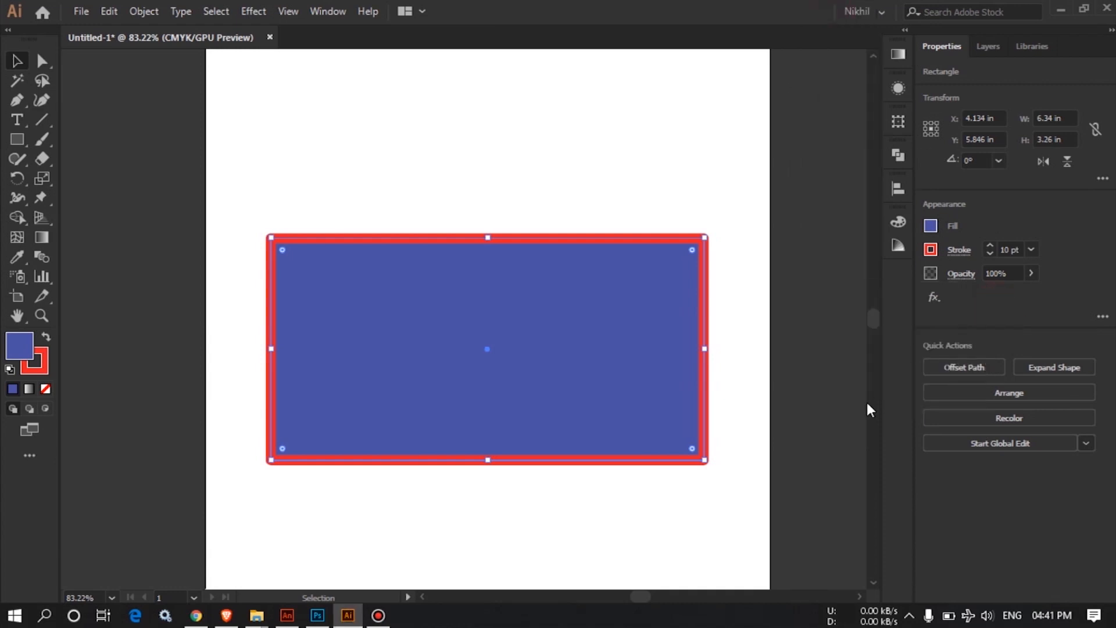
- Delete the rectangle from the artboard
key(ctrl+alt+space)
drag(604, 354, 498, 366)
key(ctrl+alt+space)
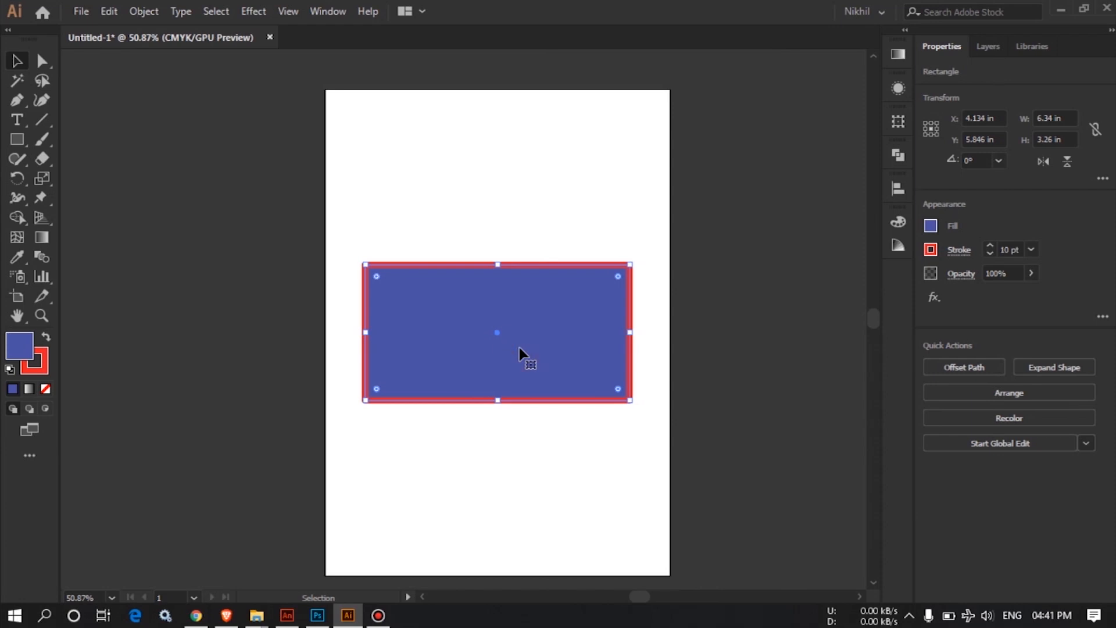
key(Delete)
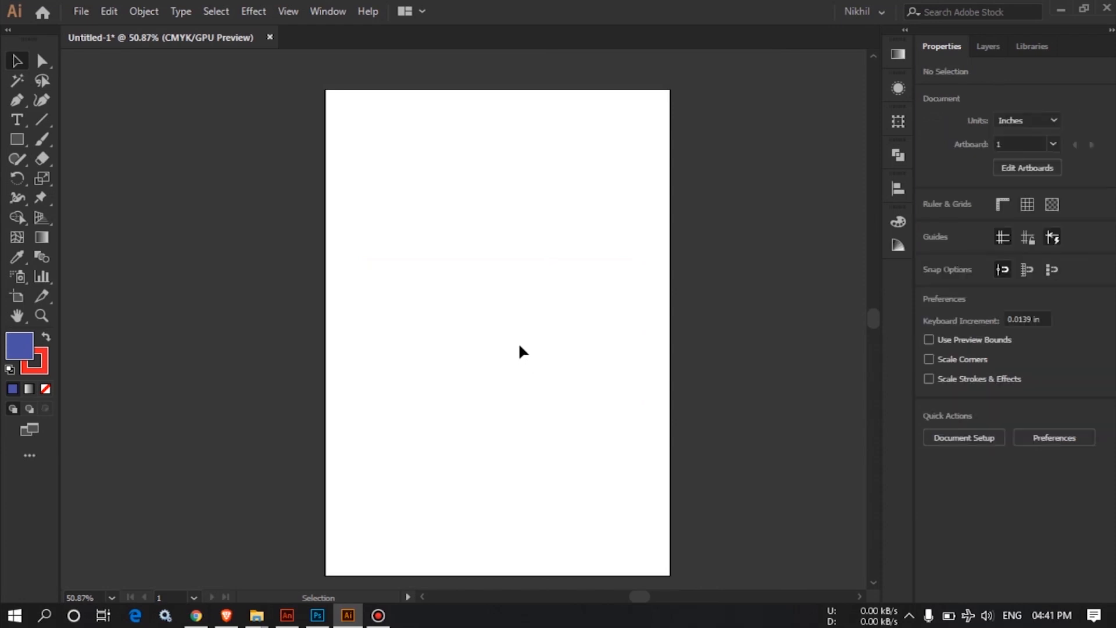
- Try drawing a wide, unconstrained rectangle on the artboard with the Rectangle Tool, and undo it
click(18, 141)
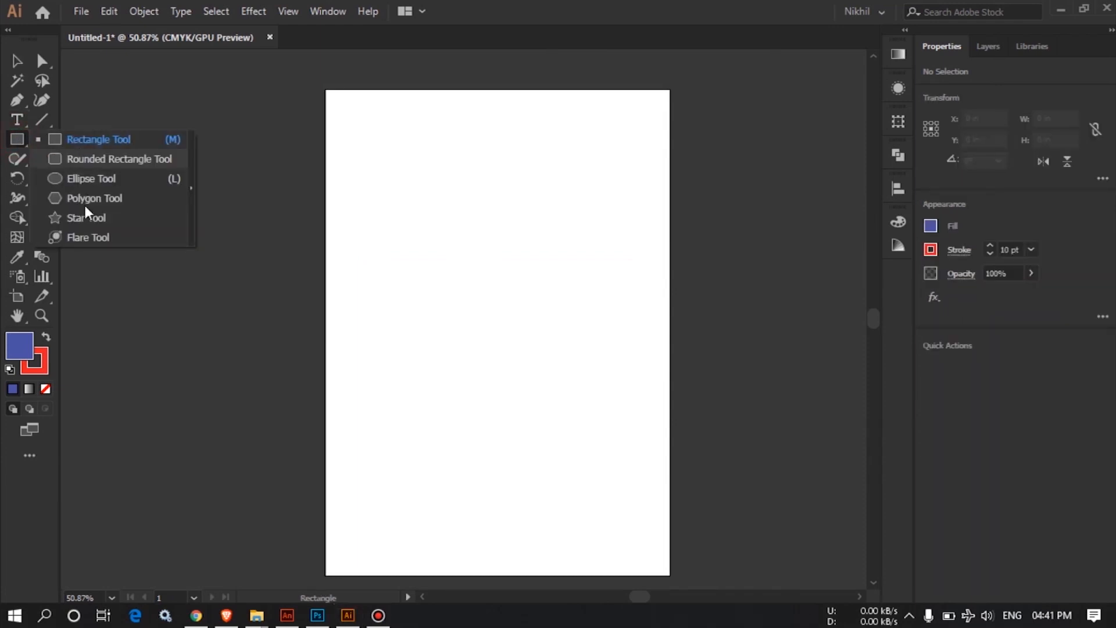
click(77, 139)
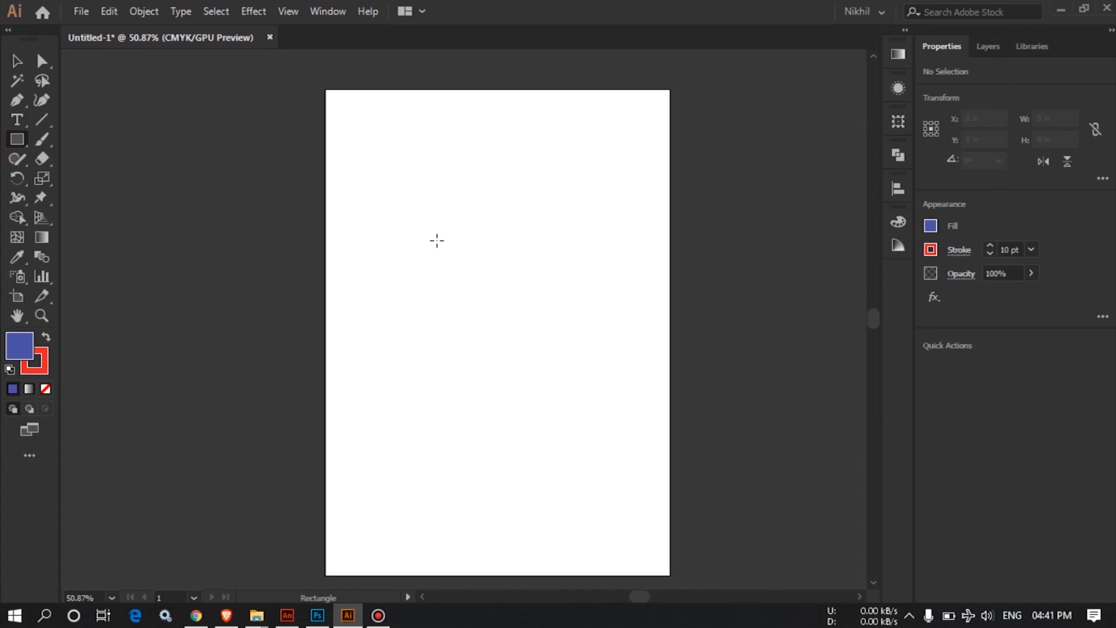
drag(411, 220, 585, 299)
key(ctrl+z)
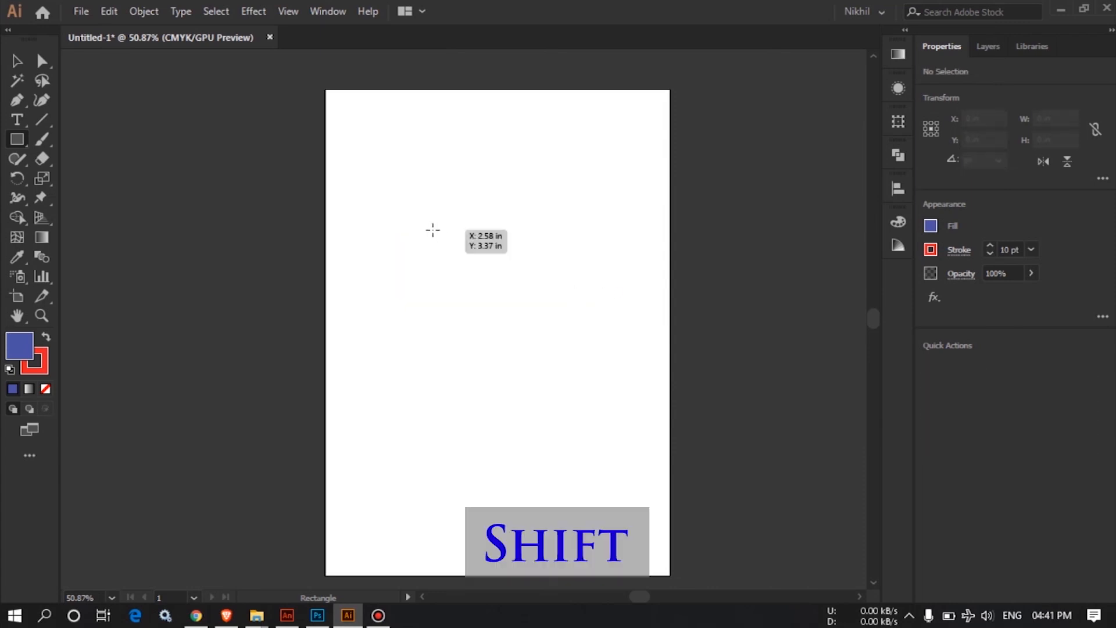
- Draw a perfect square about 6.03 in wide on the artboard with proportions constrained, and switch to the Selection tool
drag(376, 171, 538, 378)
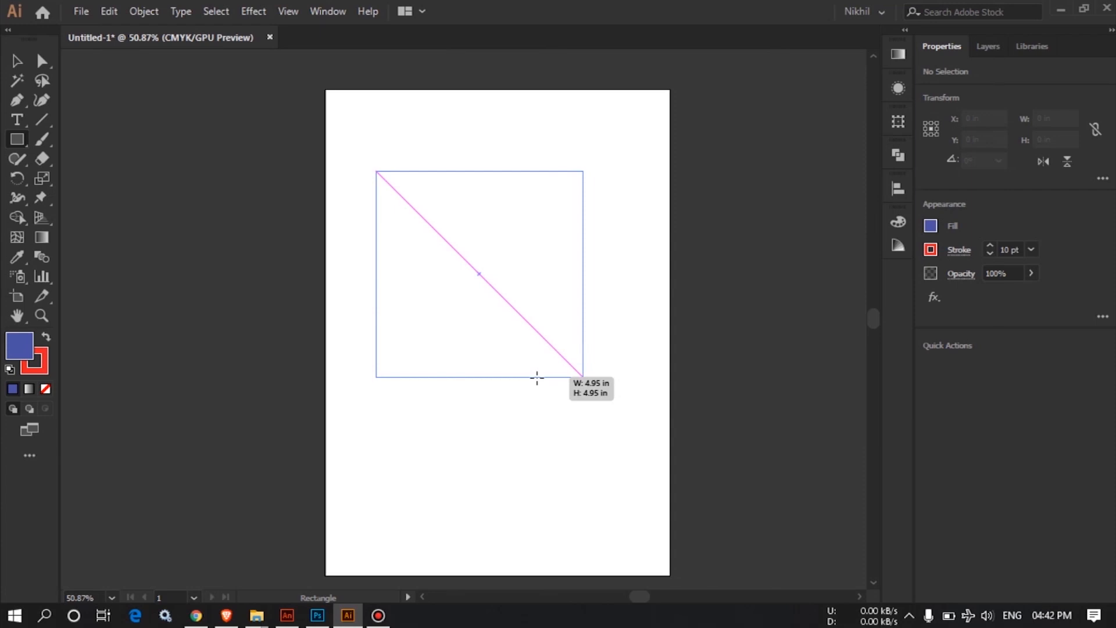
drag(537, 378, 573, 423)
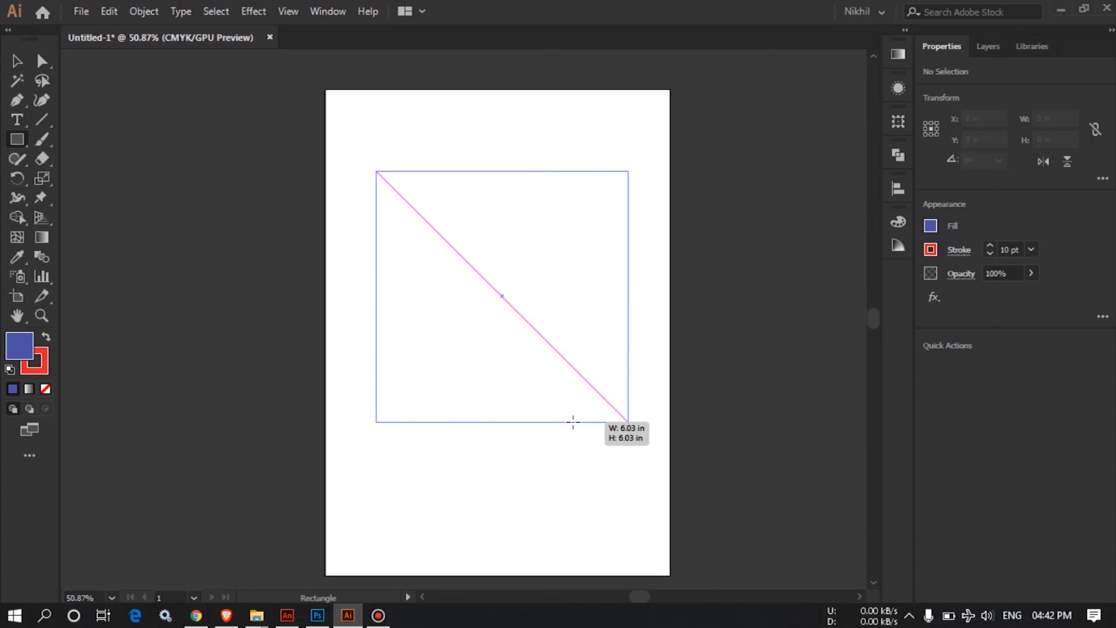
drag(573, 423, 574, 423)
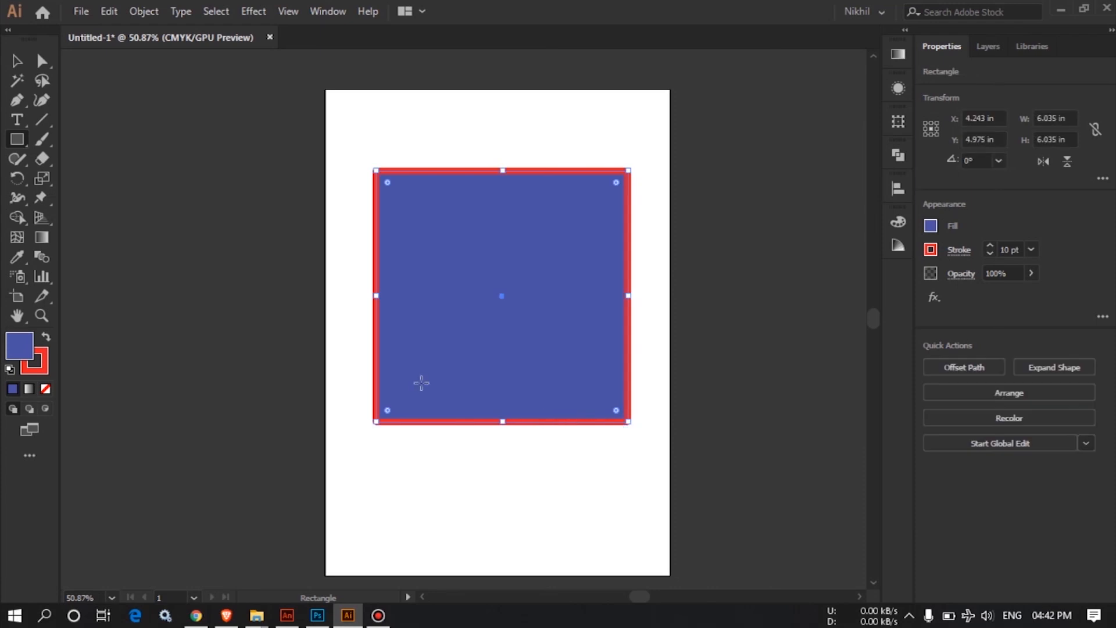
key(v)
click(18, 63)
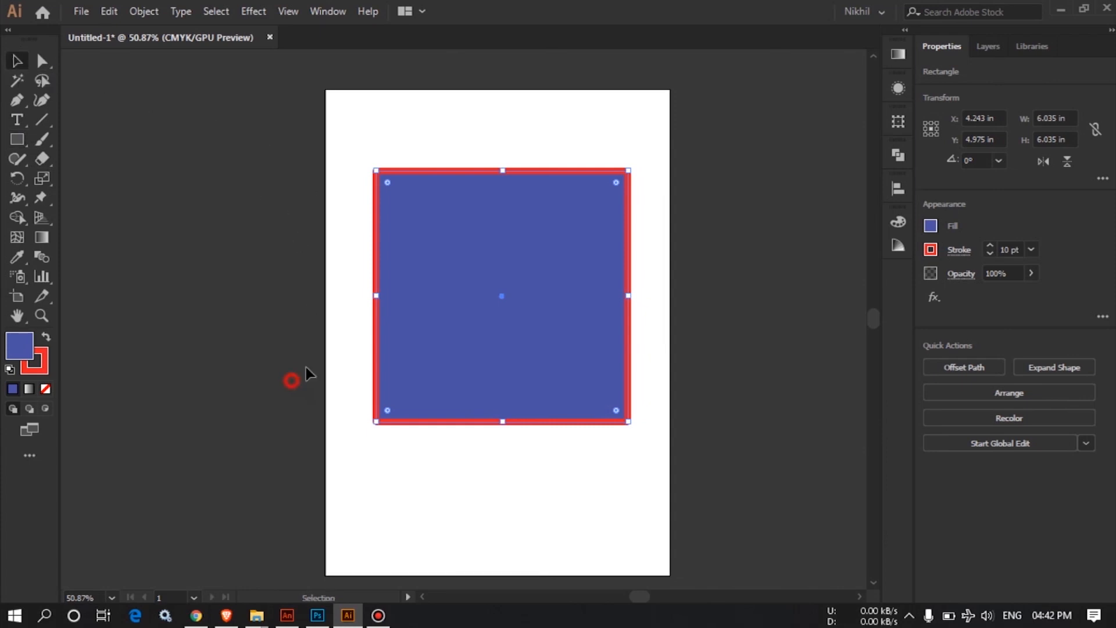
- Select the square and align it to the horizontal and vertical centre of the artboard
click(292, 384)
click(494, 329)
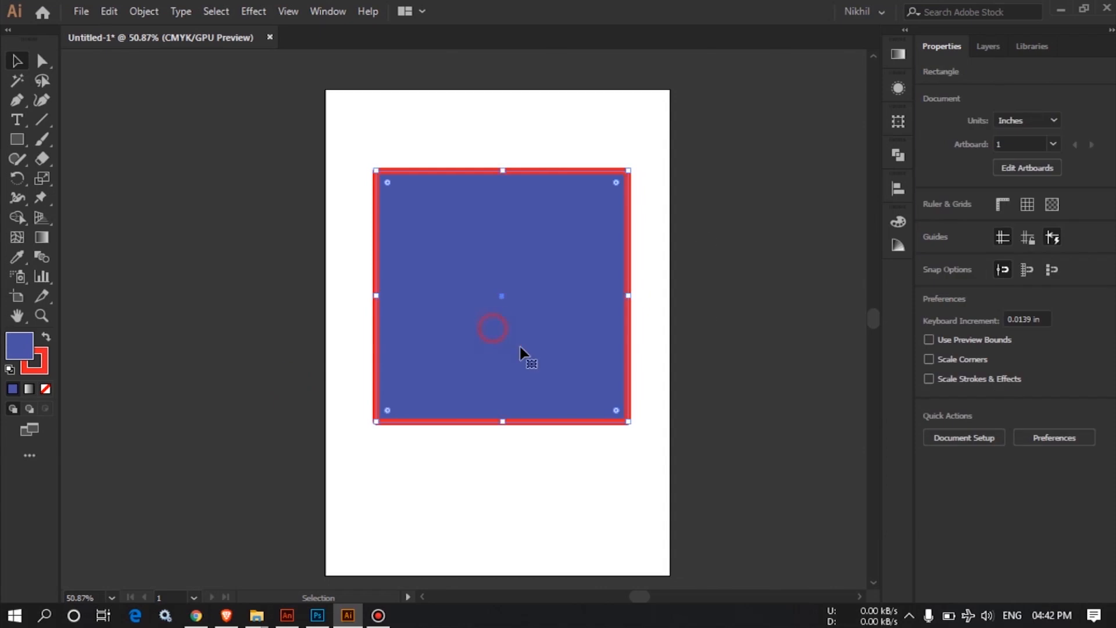
click(674, 164)
click(570, 250)
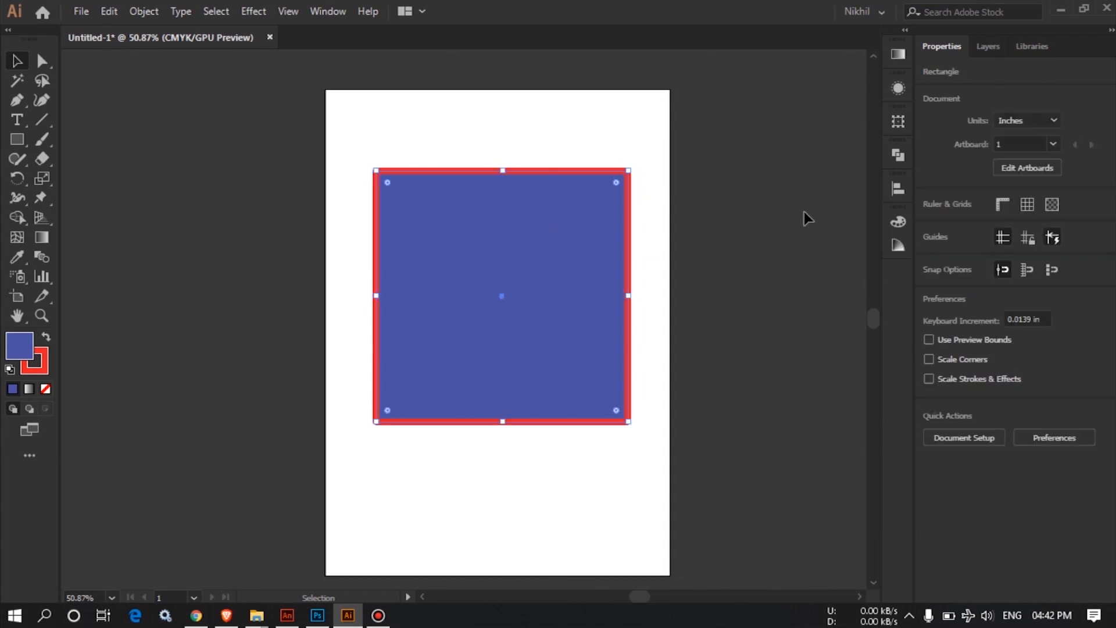
click(897, 190)
click(734, 226)
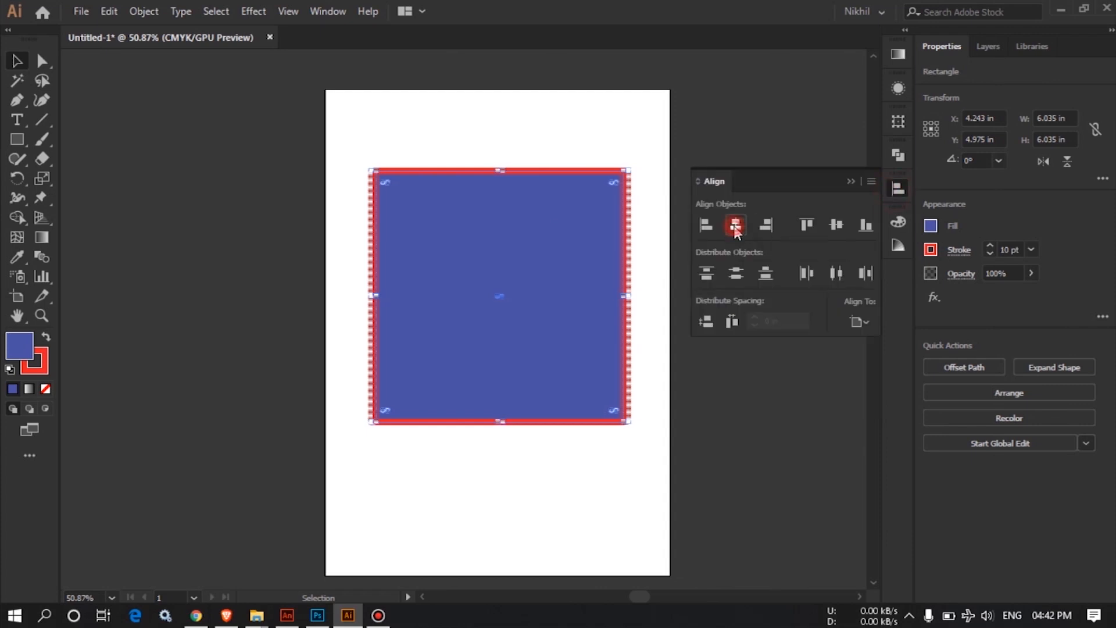
click(836, 225)
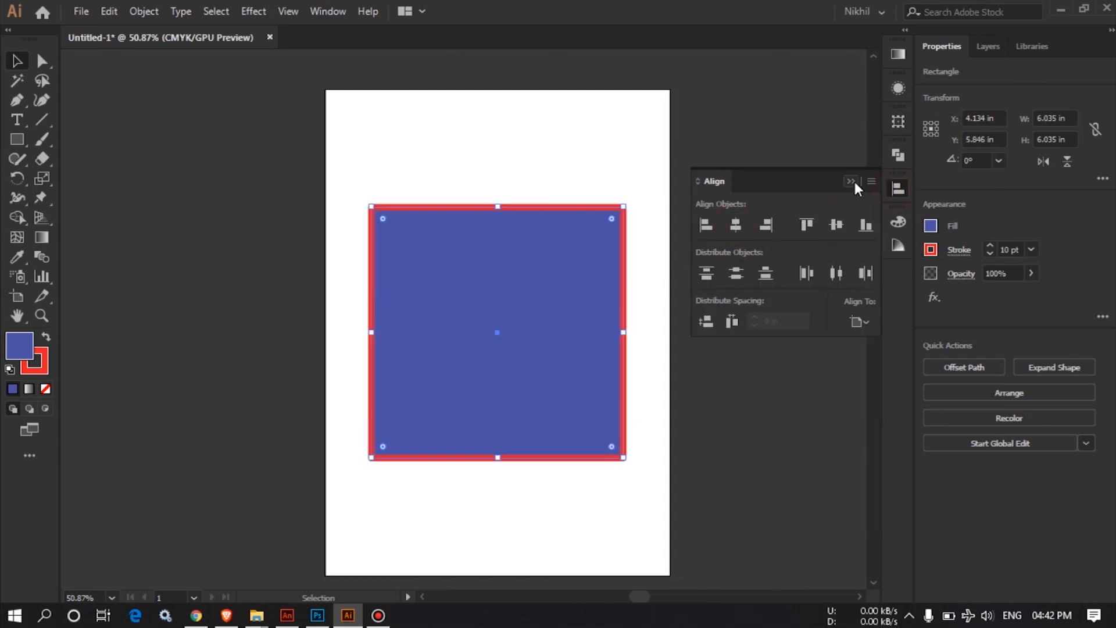
click(851, 182)
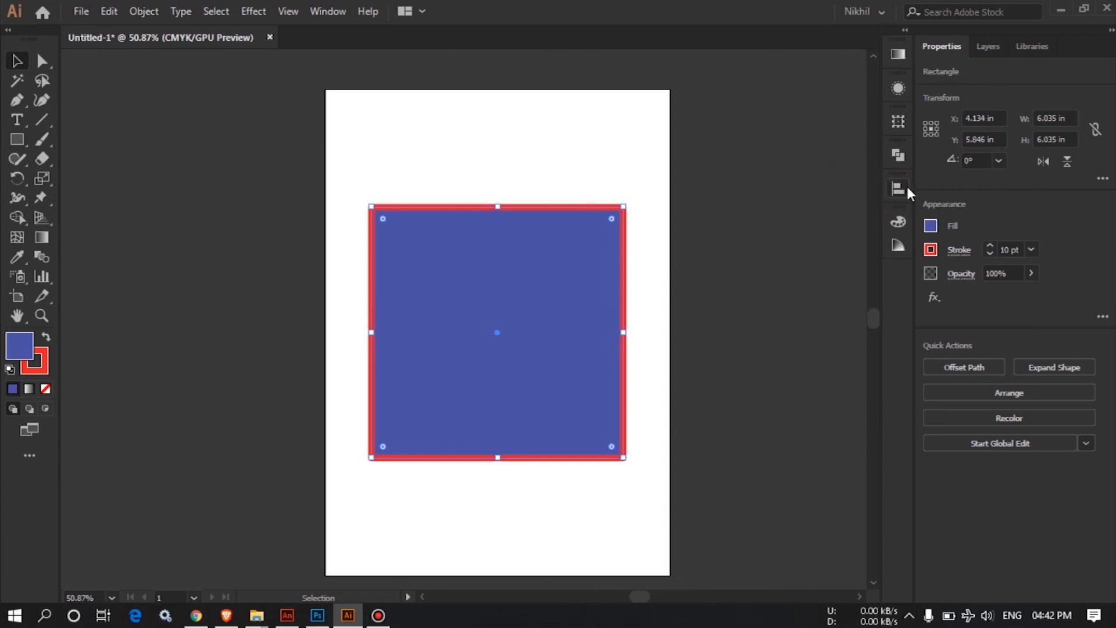
- Remove the Align panel from the dock and reopen it as a separate floating panel
click(332, 13)
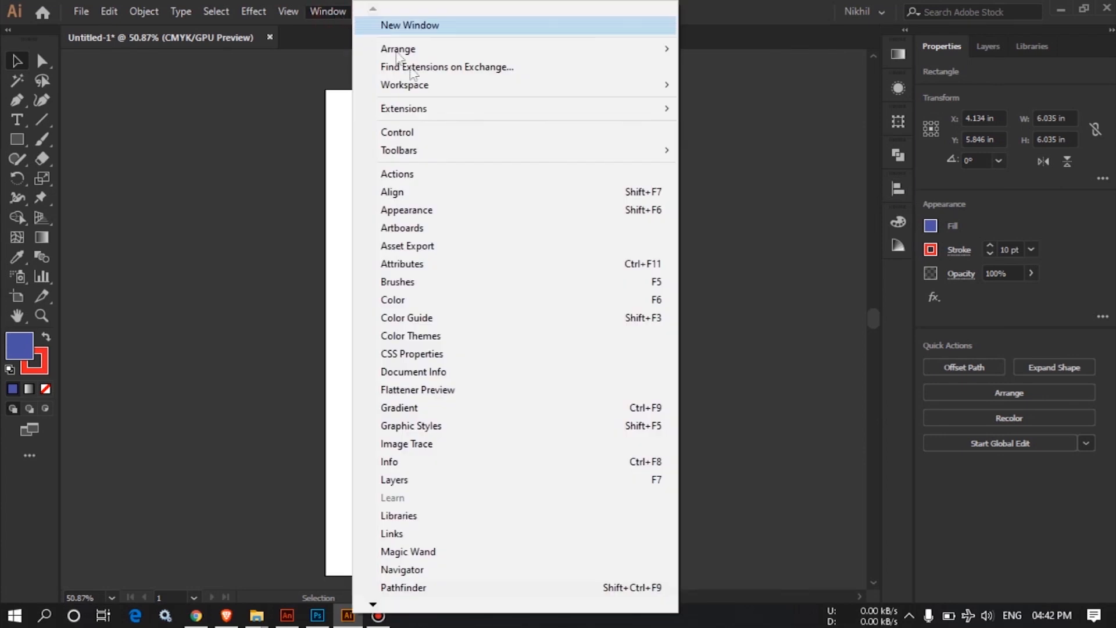
click(457, 199)
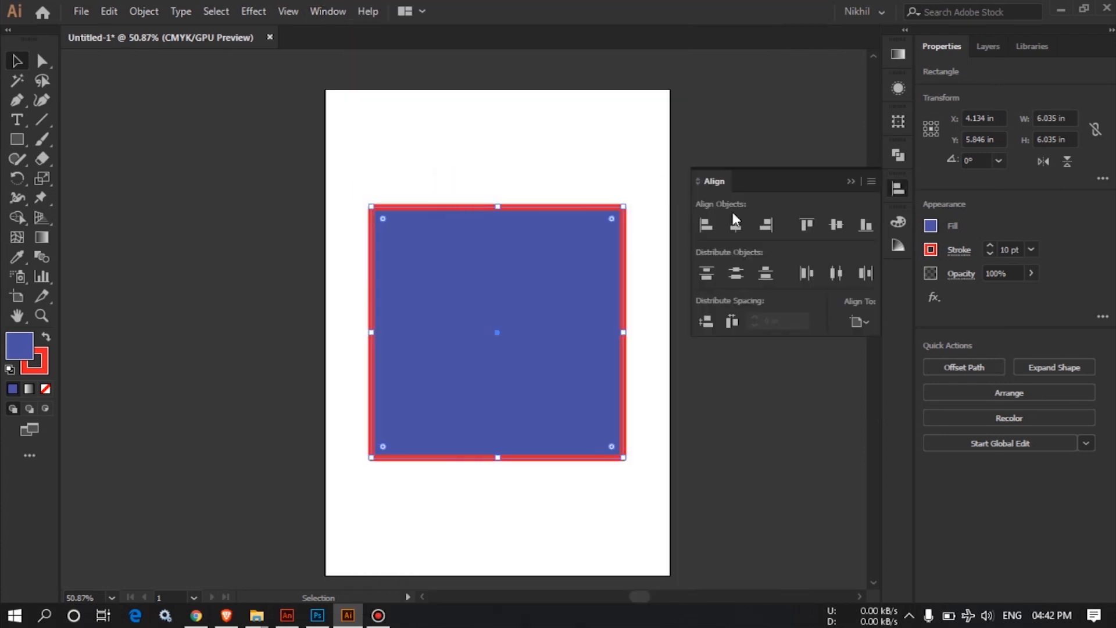
drag(896, 188, 797, 135)
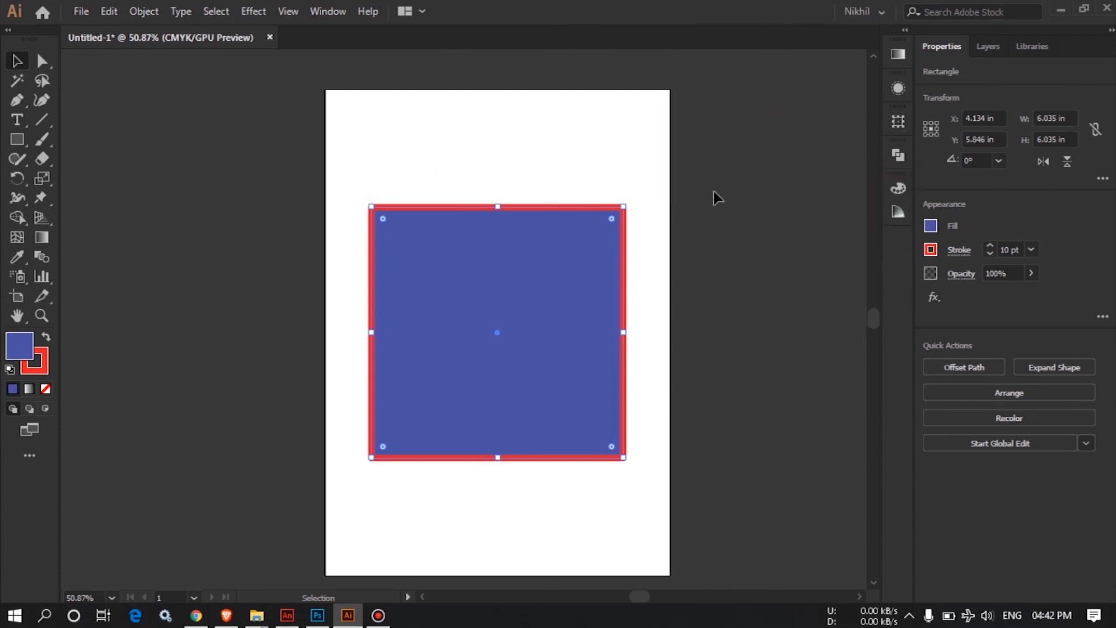
click(328, 7)
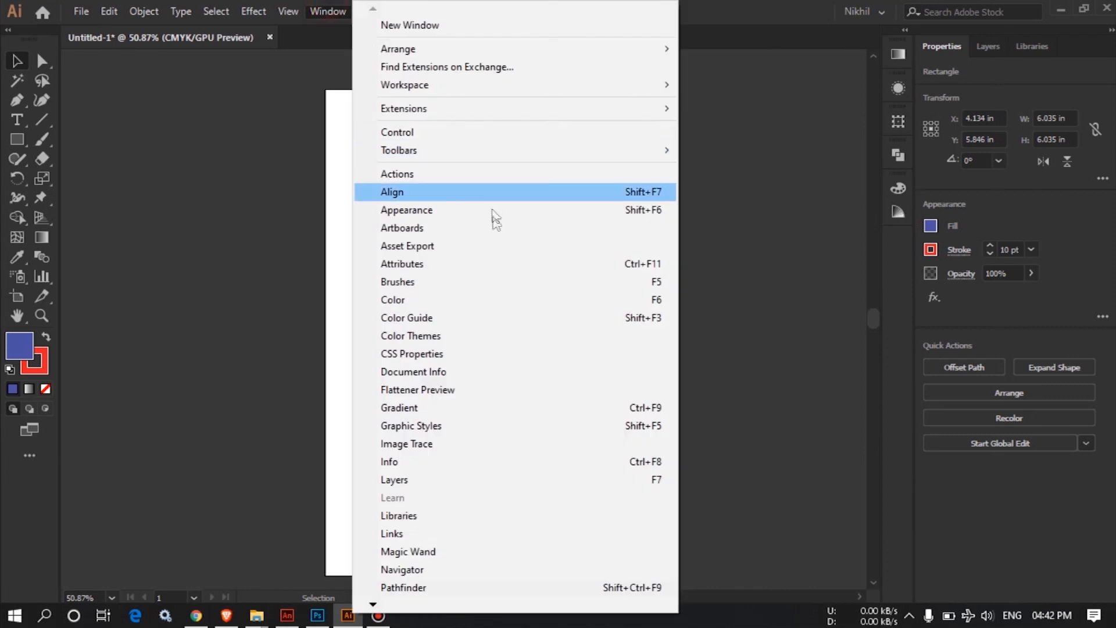
click(477, 196)
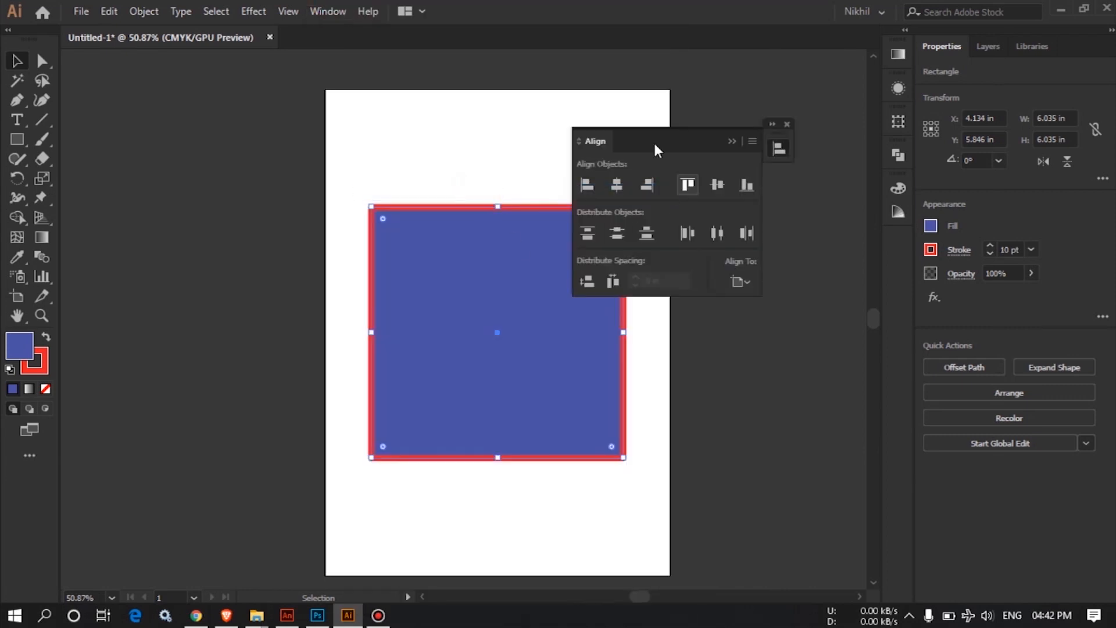
- Dock the Align panel with the collapsed panels beside the canvas, and check that it expands and collapses from there
click(779, 139)
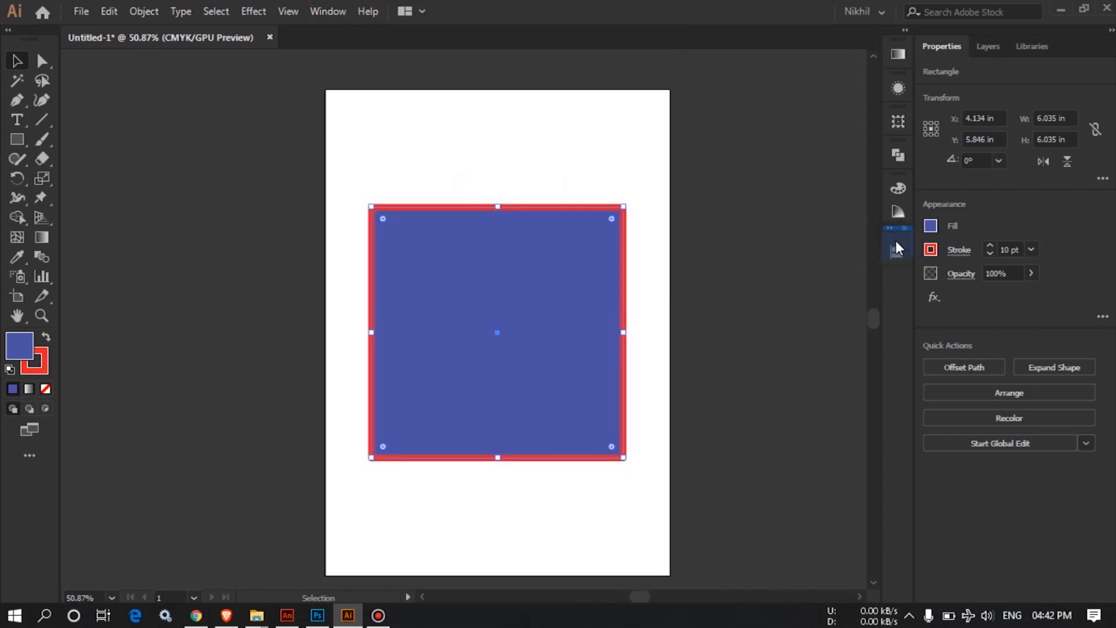
click(897, 246)
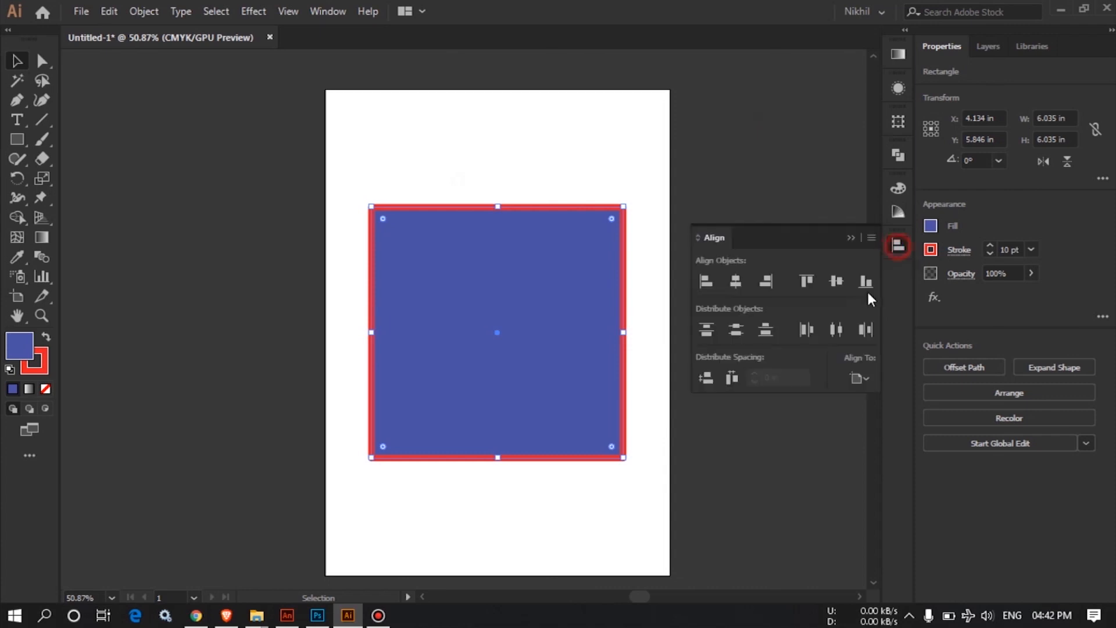
click(852, 238)
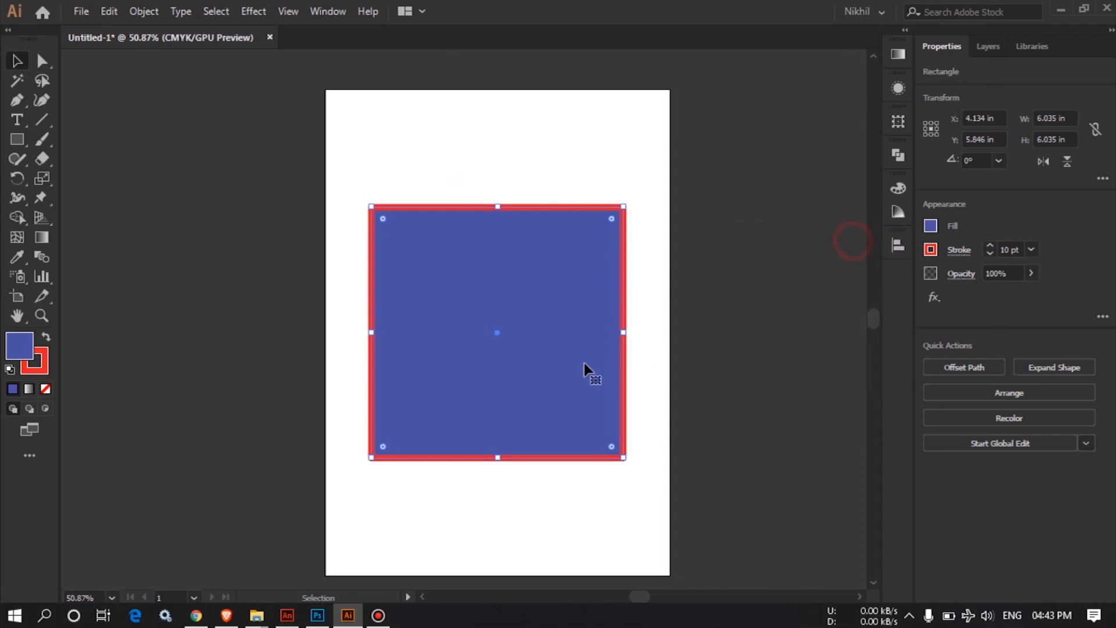
click(897, 245)
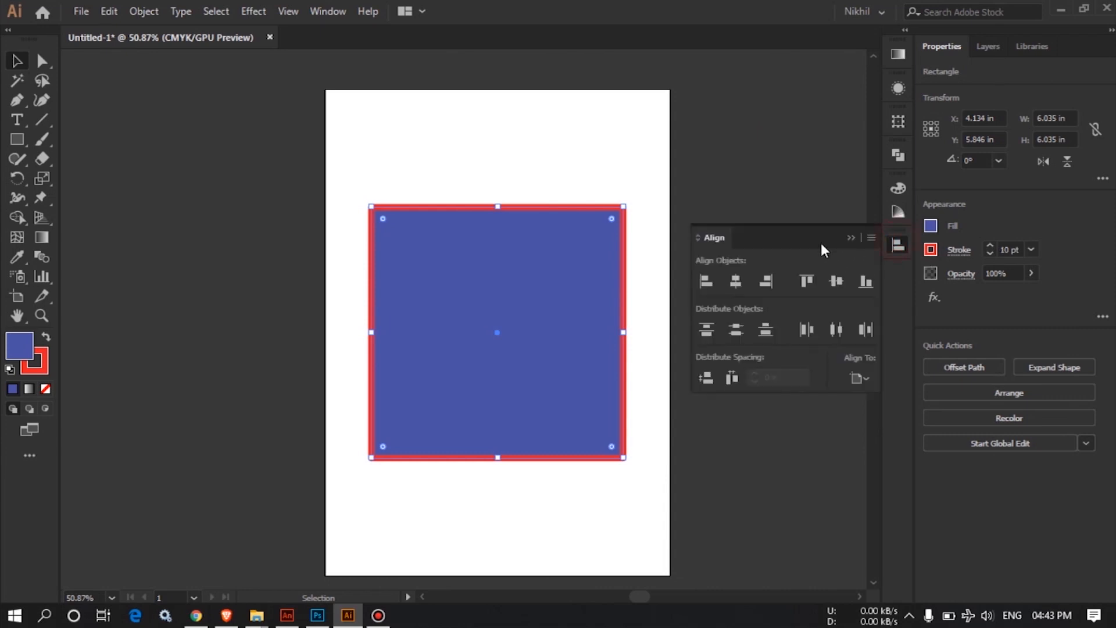
click(851, 239)
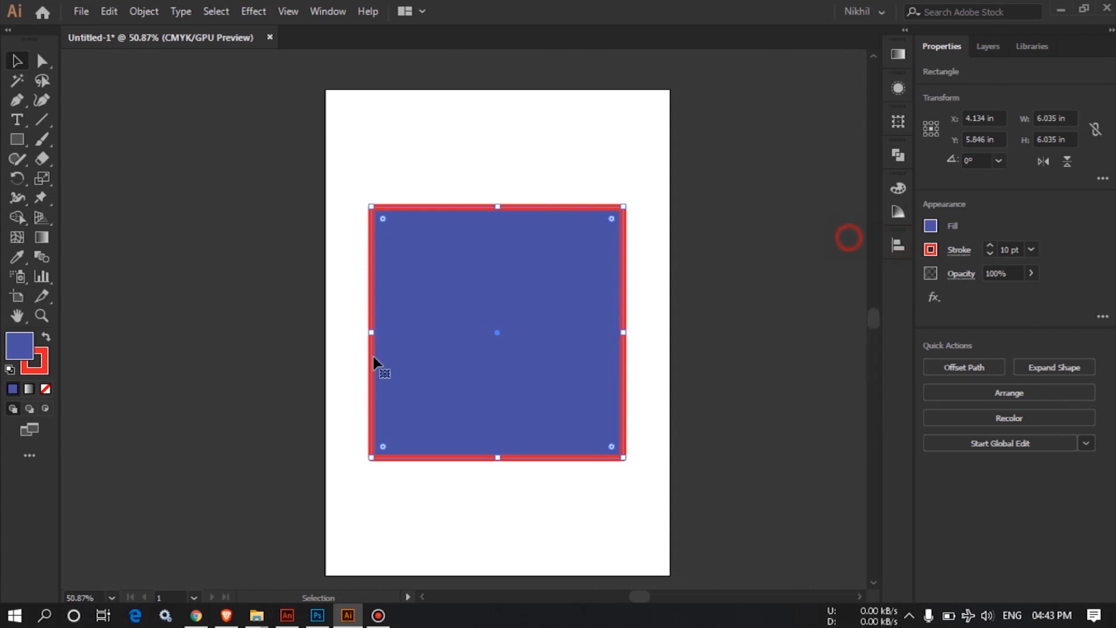
click(302, 226)
click(483, 306)
click(251, 302)
click(388, 274)
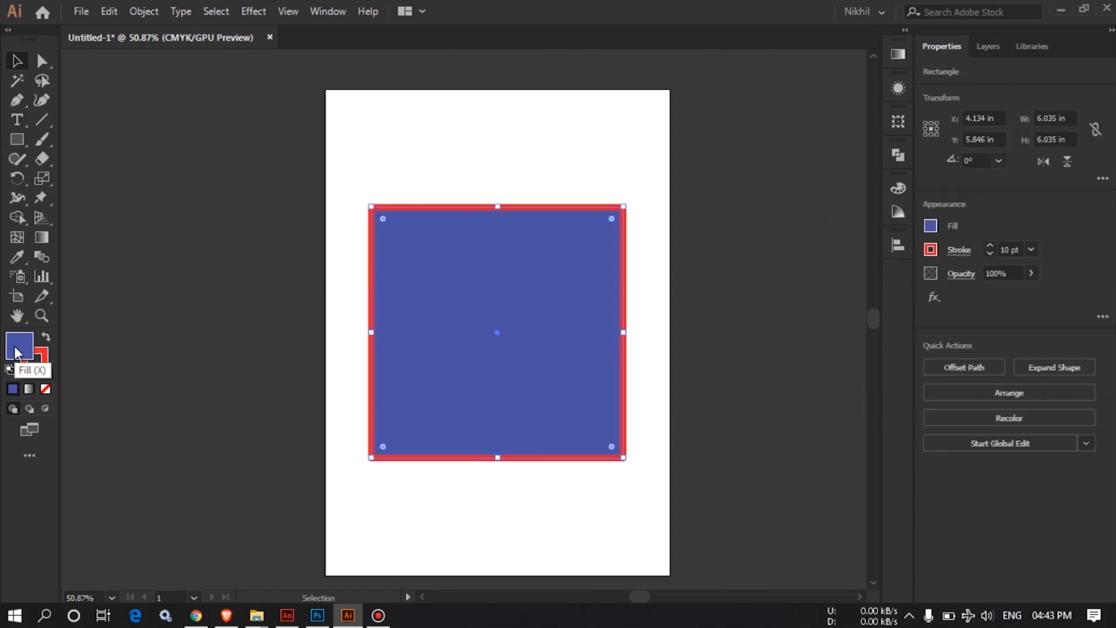
- Swap the selected square's fill and stroke colours so the fill is red and the stroke blue, and deselect it
click(40, 365)
click(164, 358)
click(441, 304)
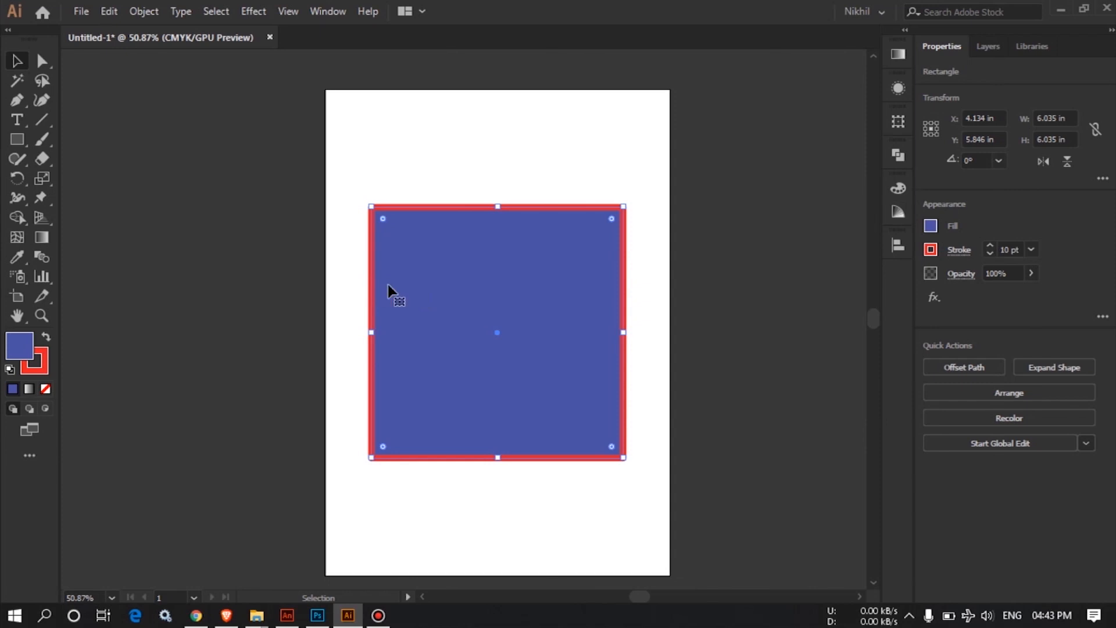
click(49, 338)
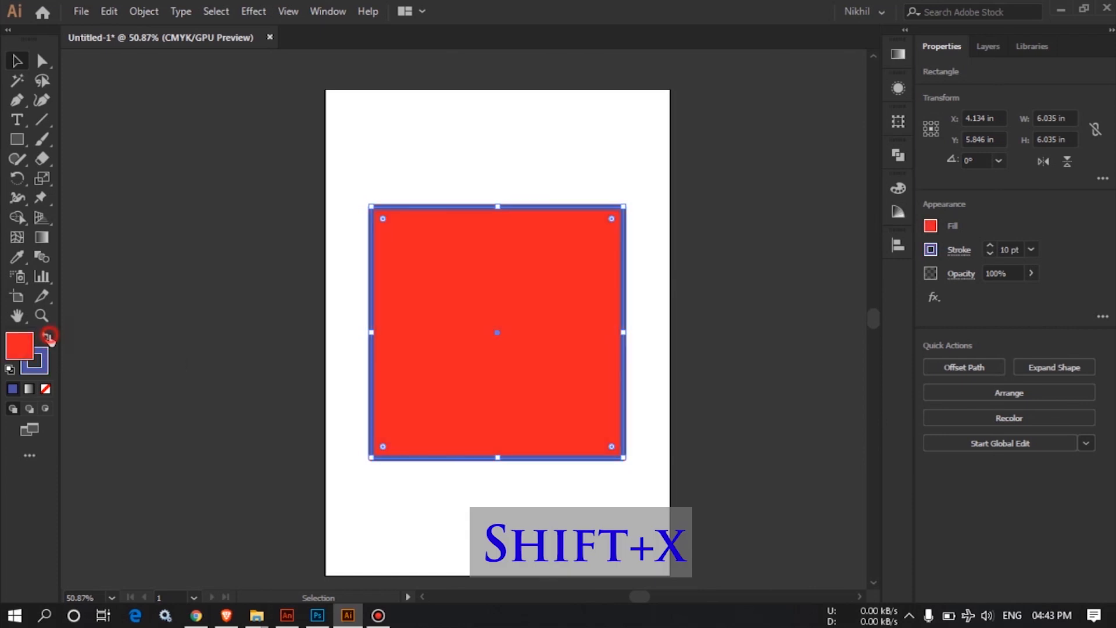
click(344, 235)
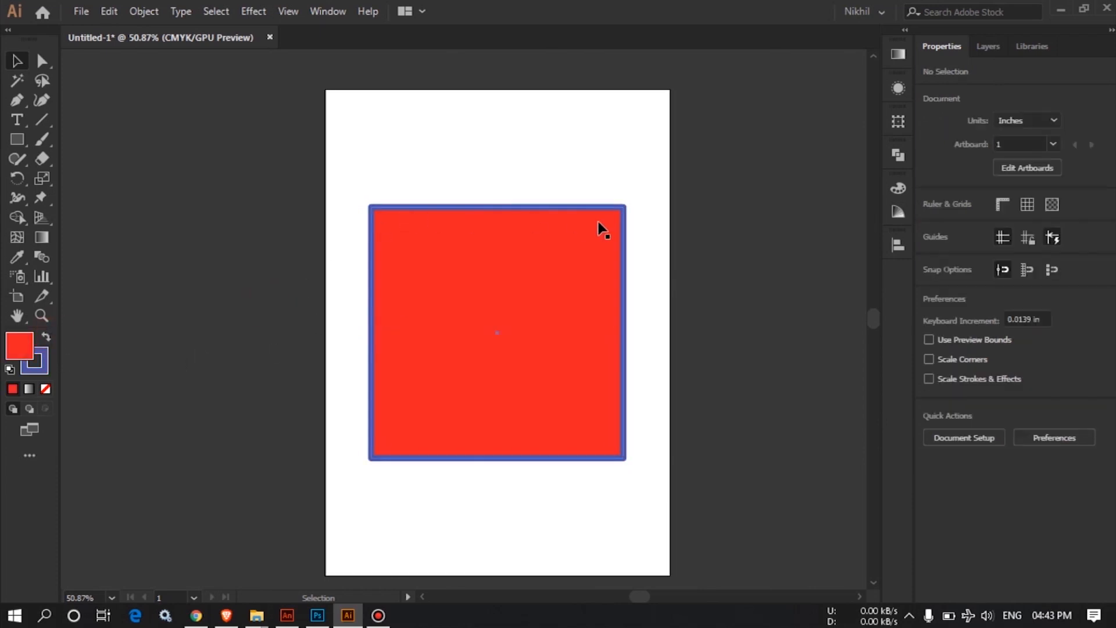
click(476, 303)
click(282, 331)
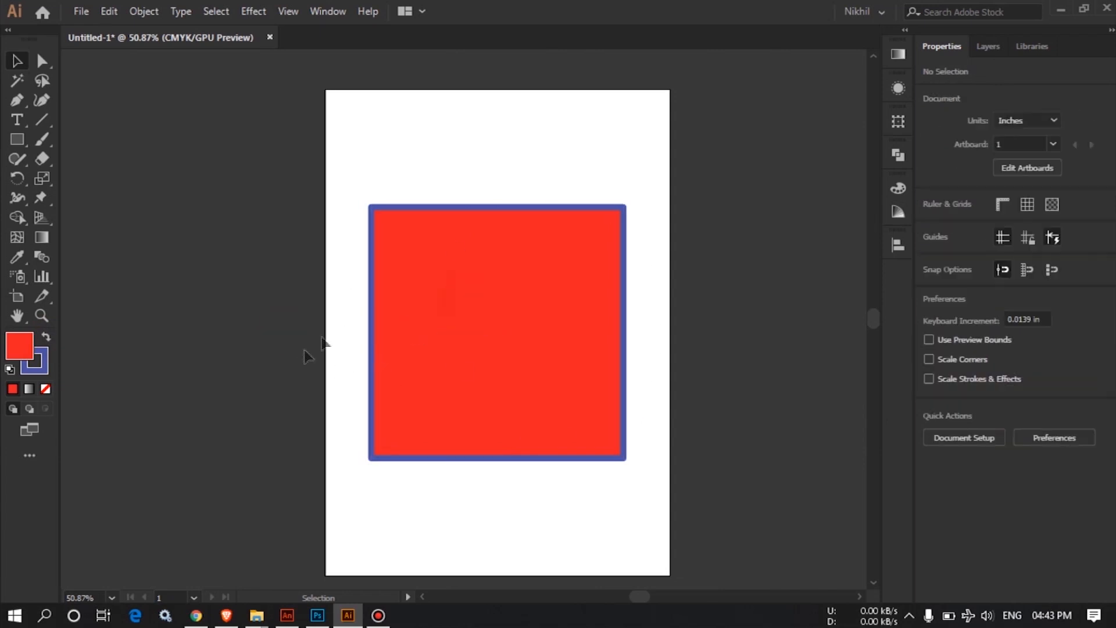
click(387, 314)
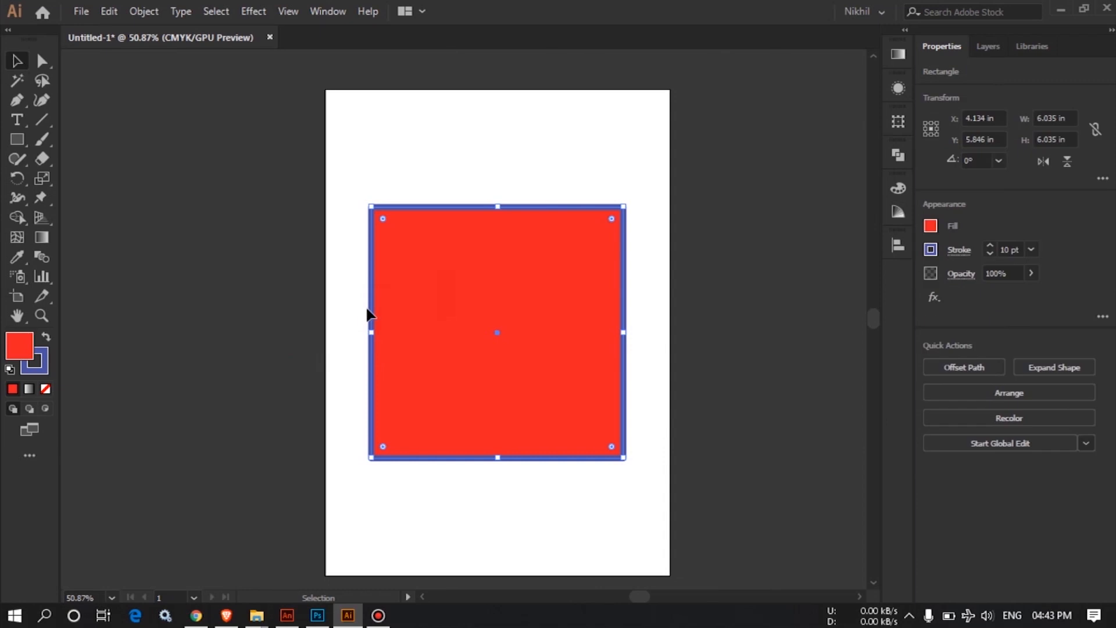
click(291, 285)
click(397, 326)
click(284, 328)
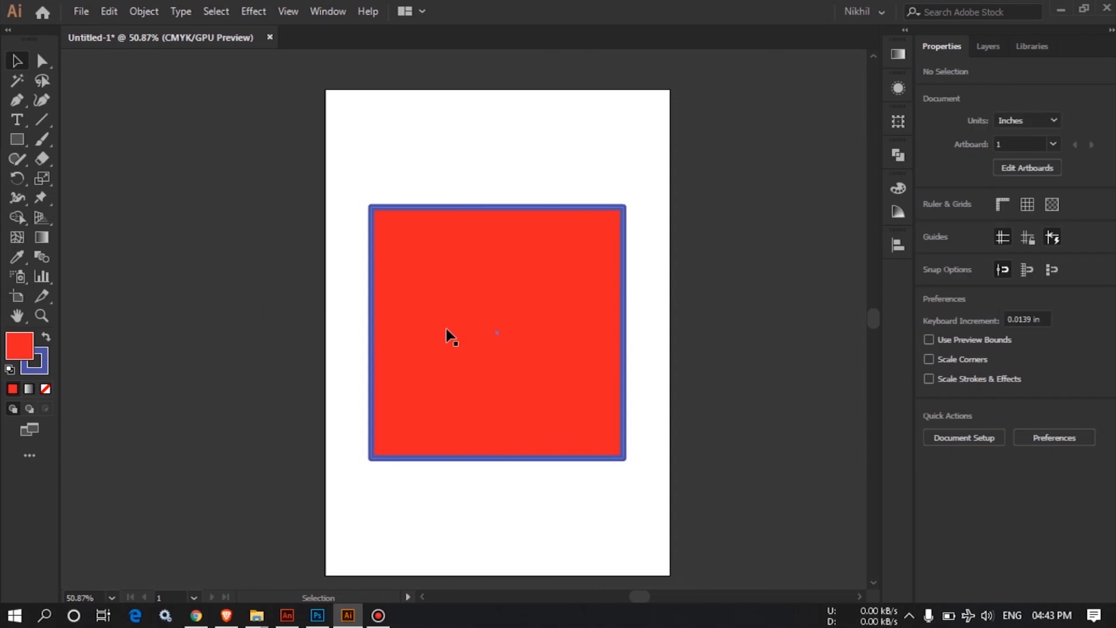
click(446, 329)
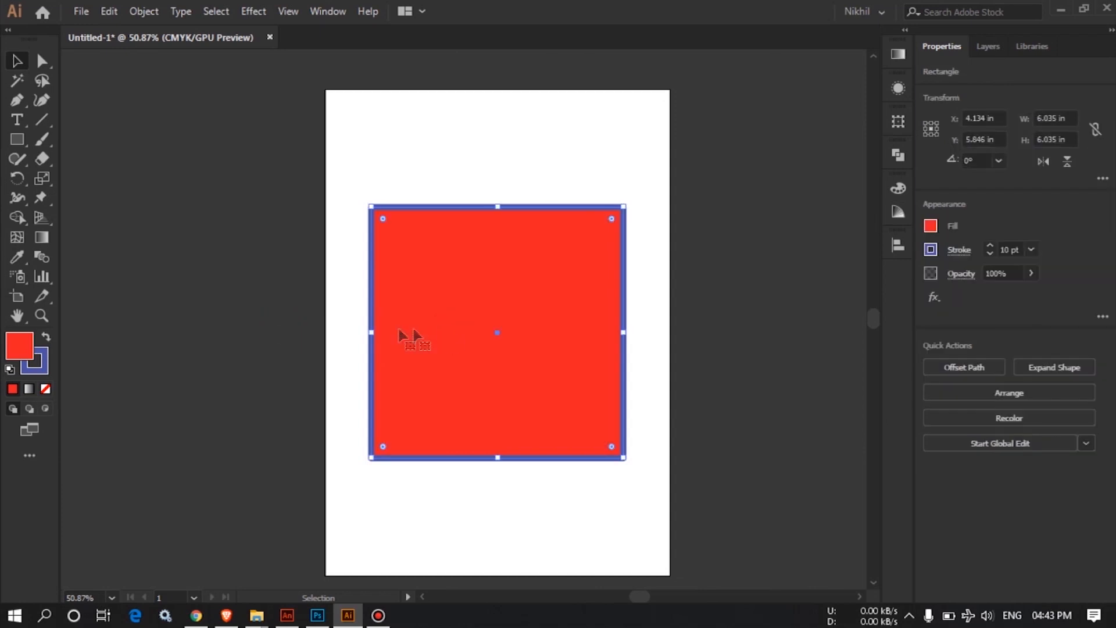
click(273, 330)
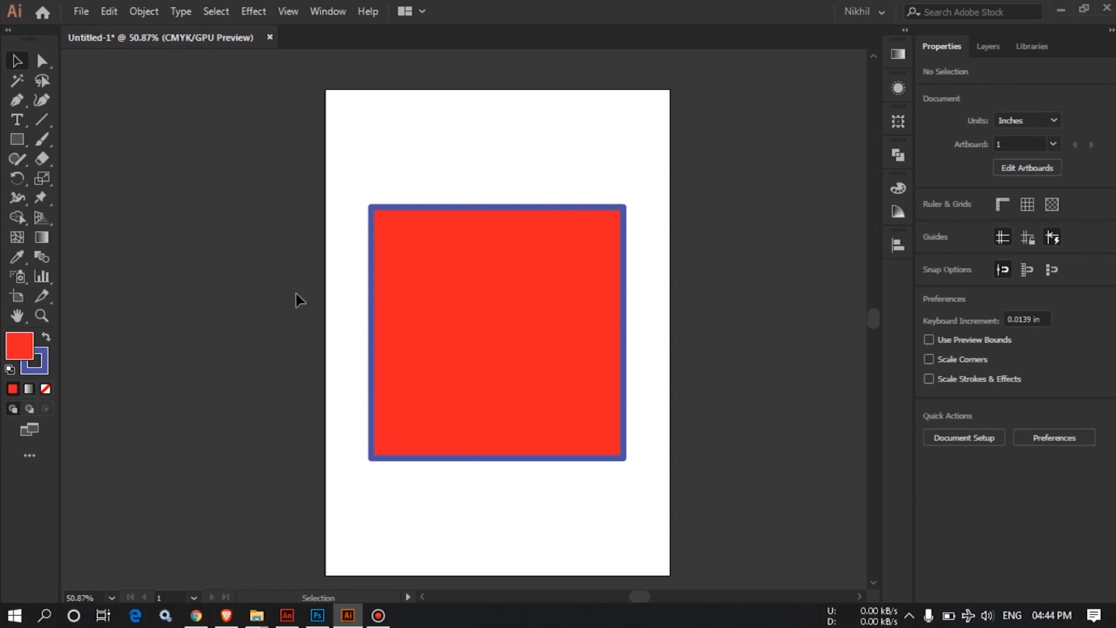
click(448, 272)
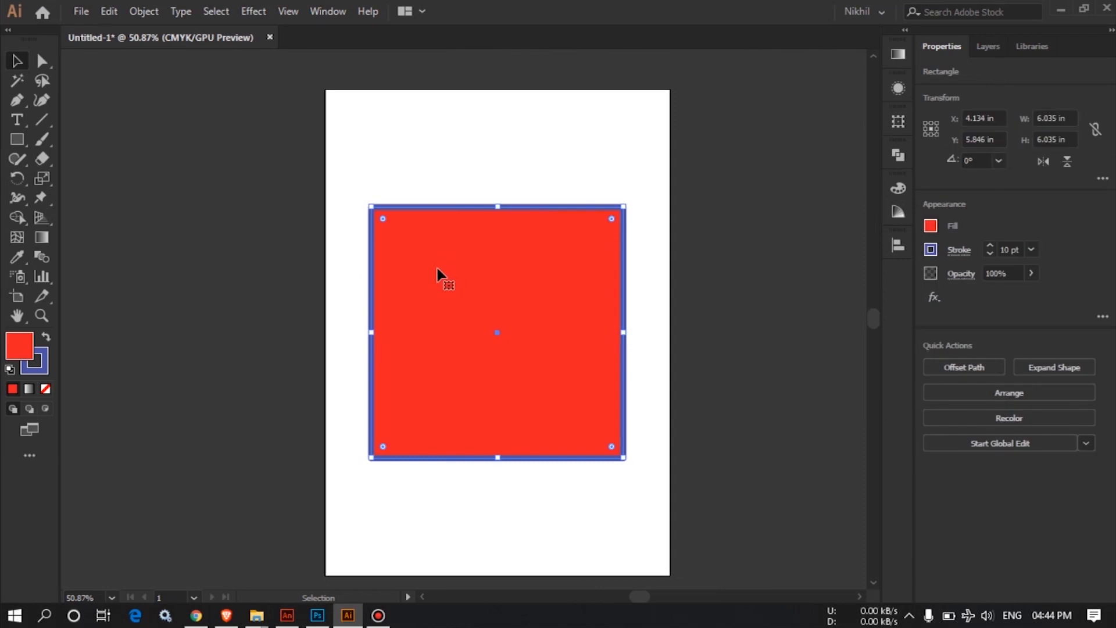
click(313, 310)
- Try the default white fill and 1 pt black stroke on the square, inspect its outline up close, and undo the reset
click(421, 355)
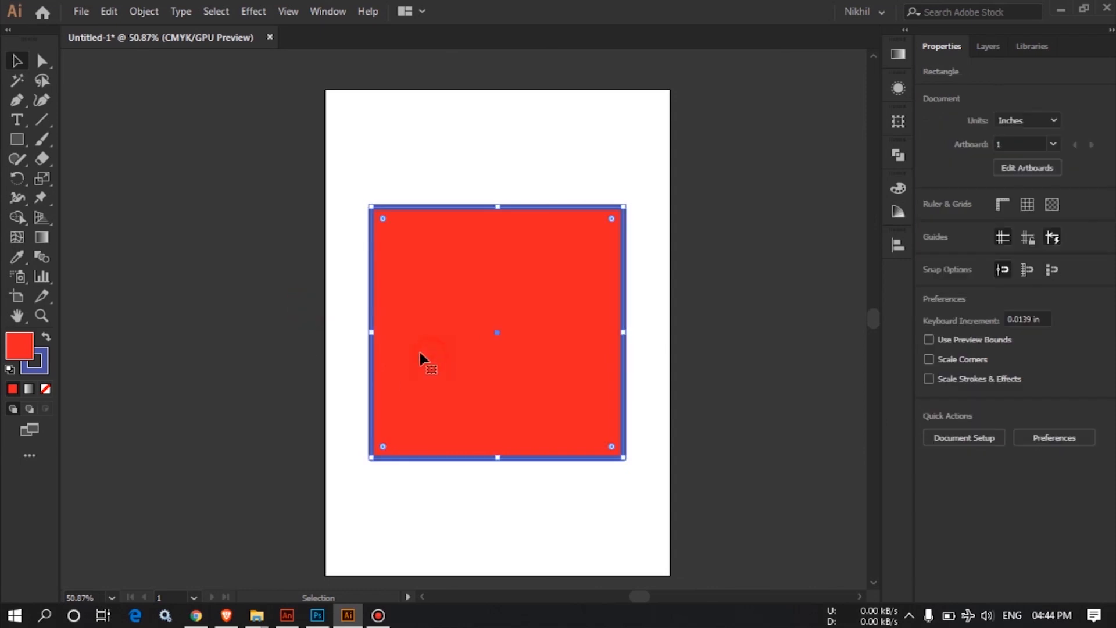
click(9, 370)
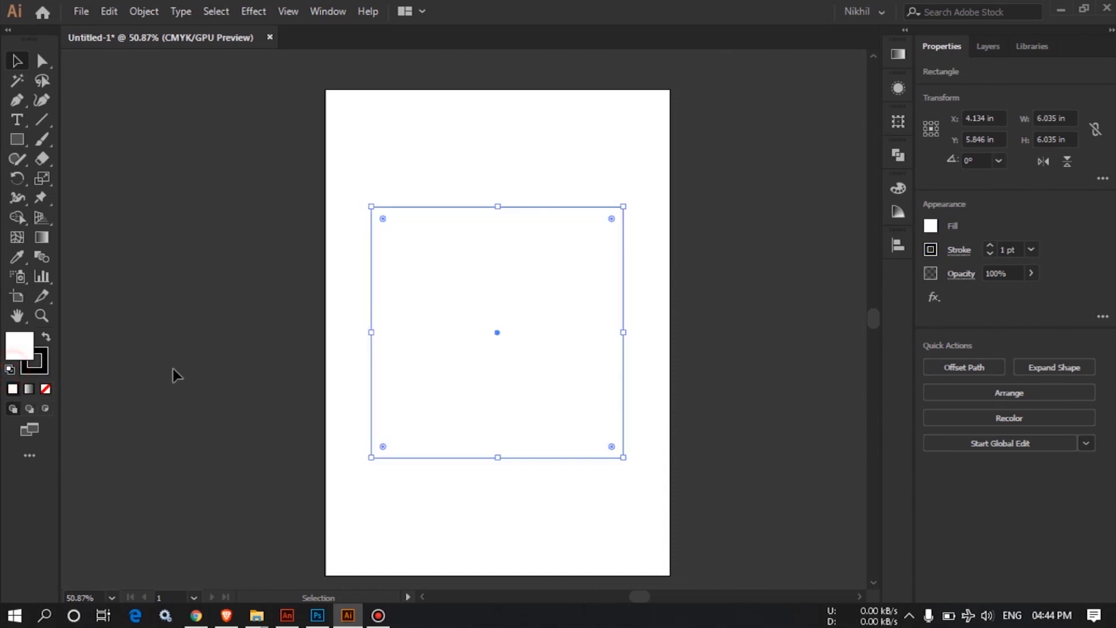
click(174, 368)
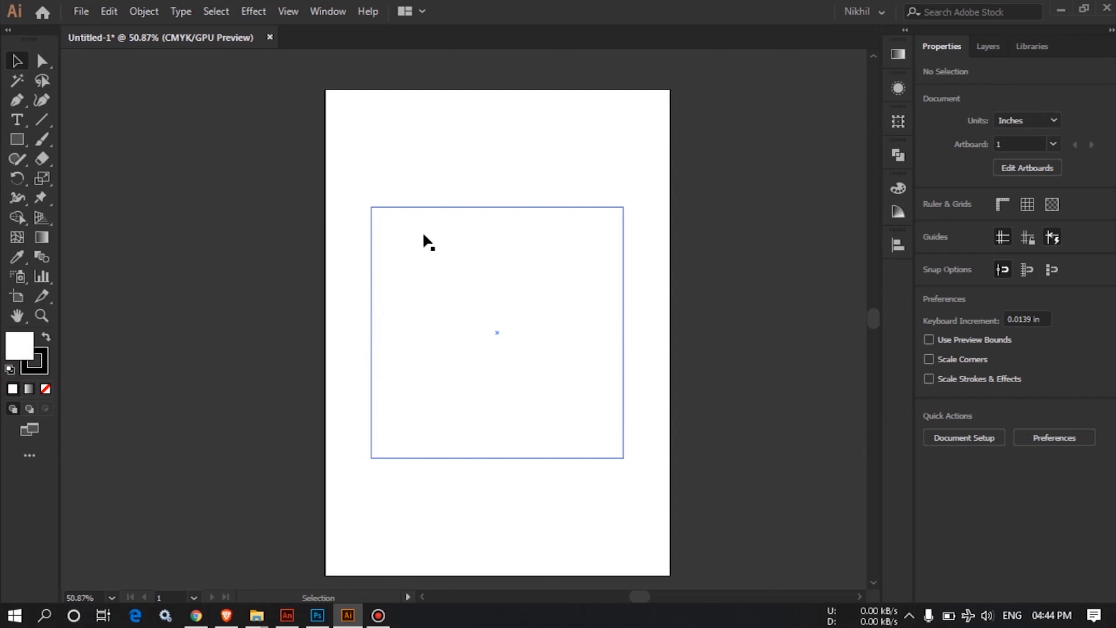
drag(369, 201, 591, 262)
drag(422, 221, 657, 293)
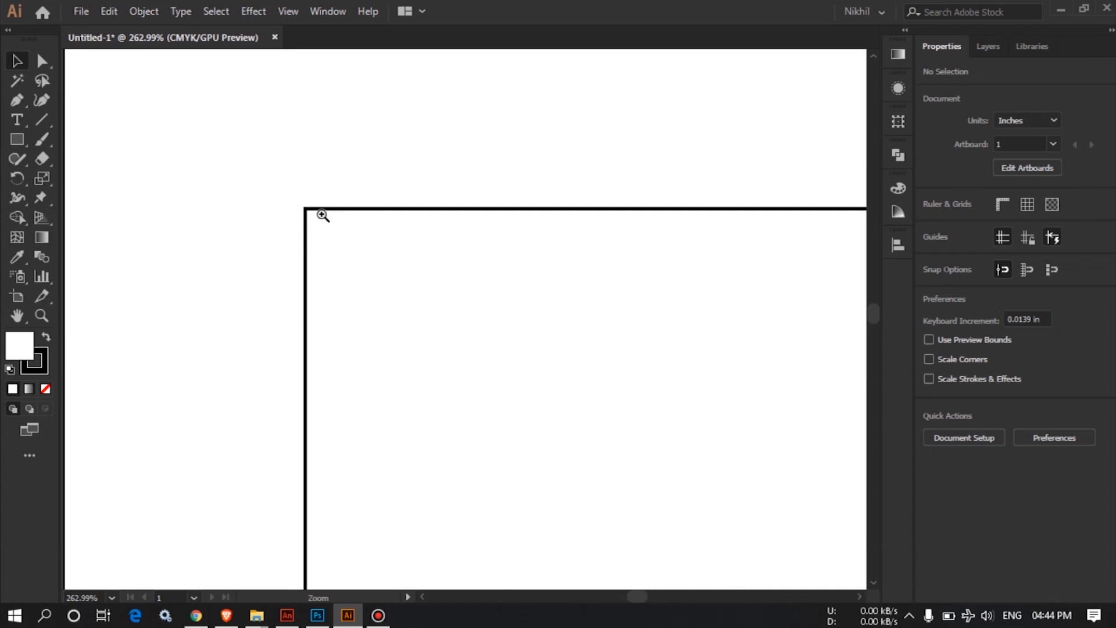
alt+click(623, 324)
alt+click(578, 418)
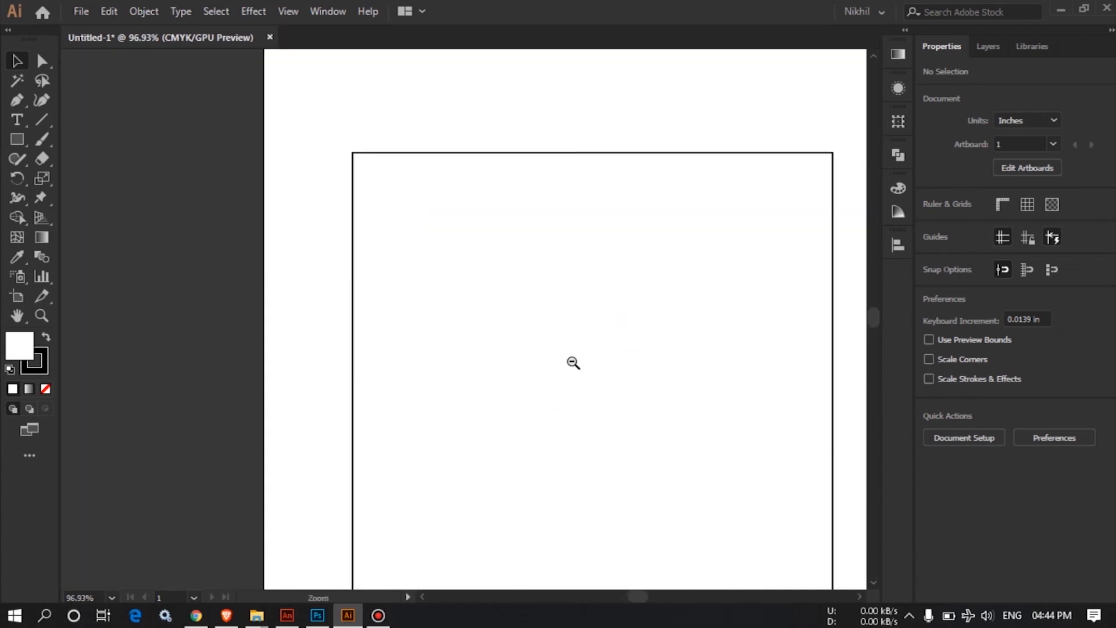
alt+click(567, 361)
drag(547, 410, 442, 346)
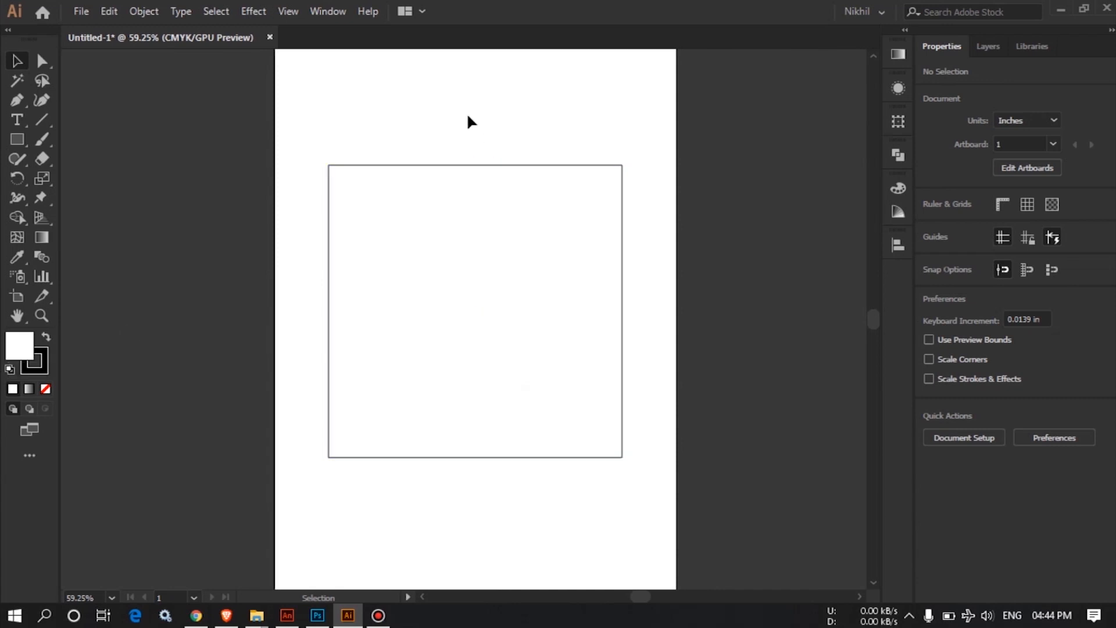
drag(377, 292, 382, 301)
drag(451, 307, 413, 318)
click(388, 329)
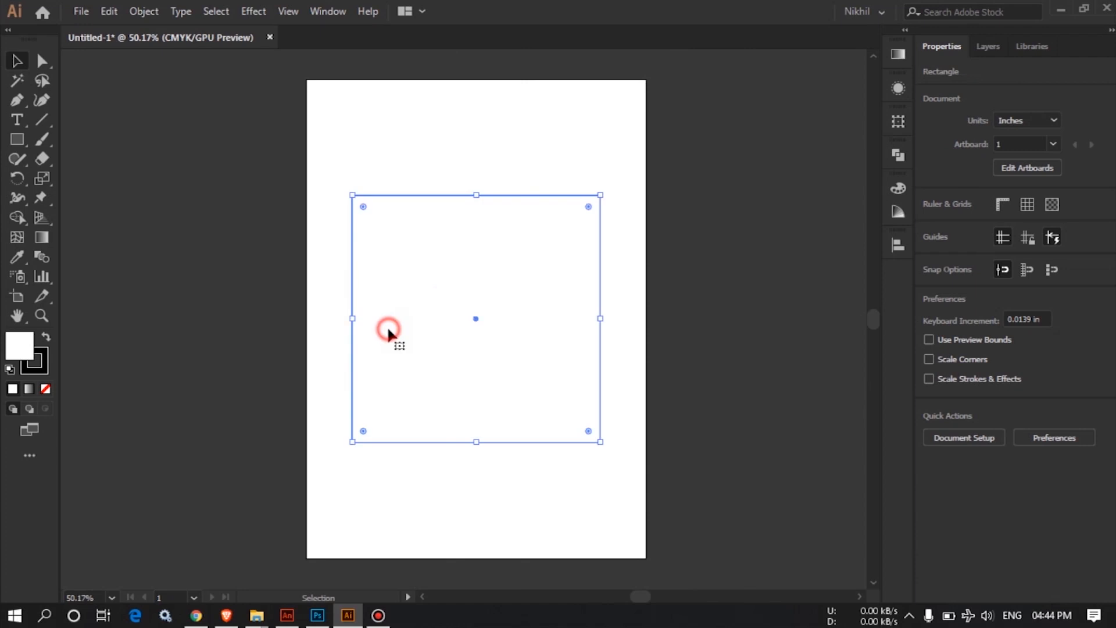
key(ctrl+z)
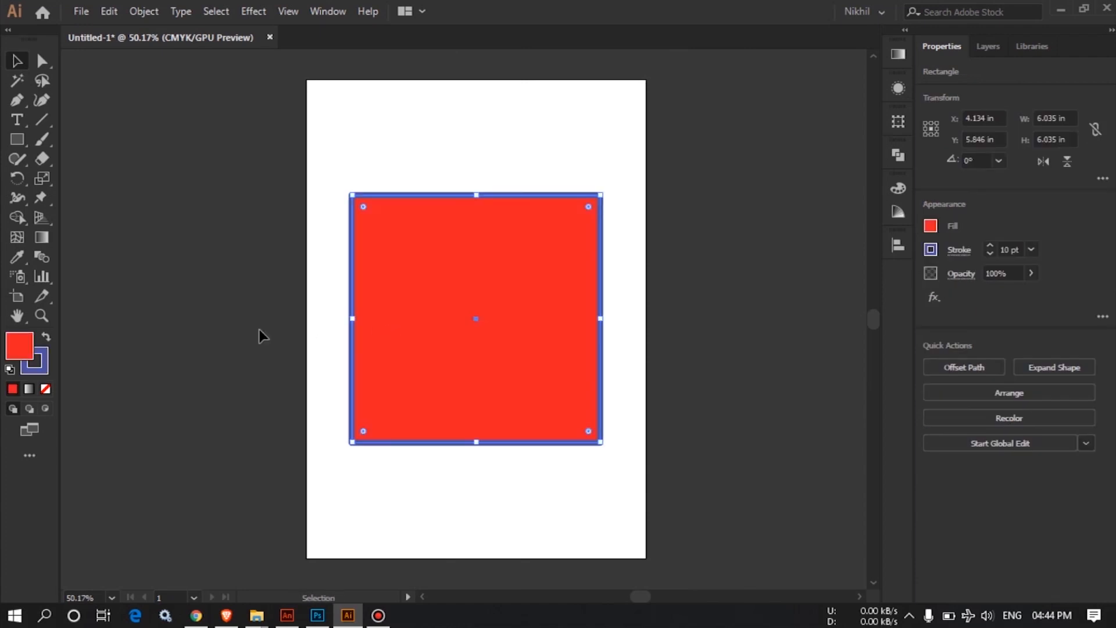
click(260, 334)
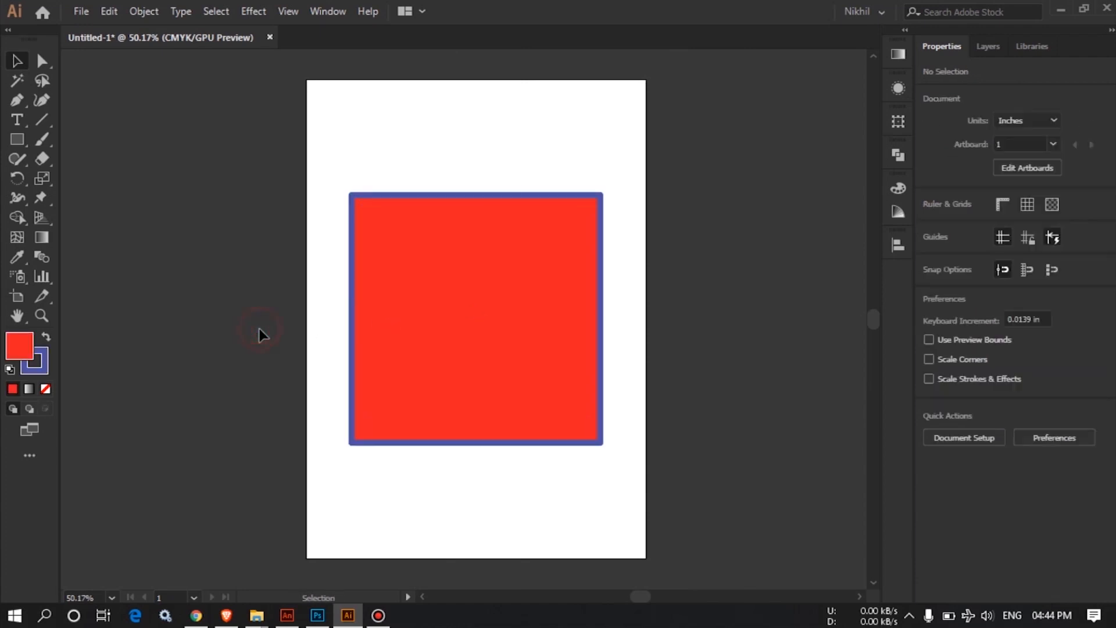
- Reset the square's fill and stroke to the default white fill and 1 pt black stroke
click(376, 321)
key(d)
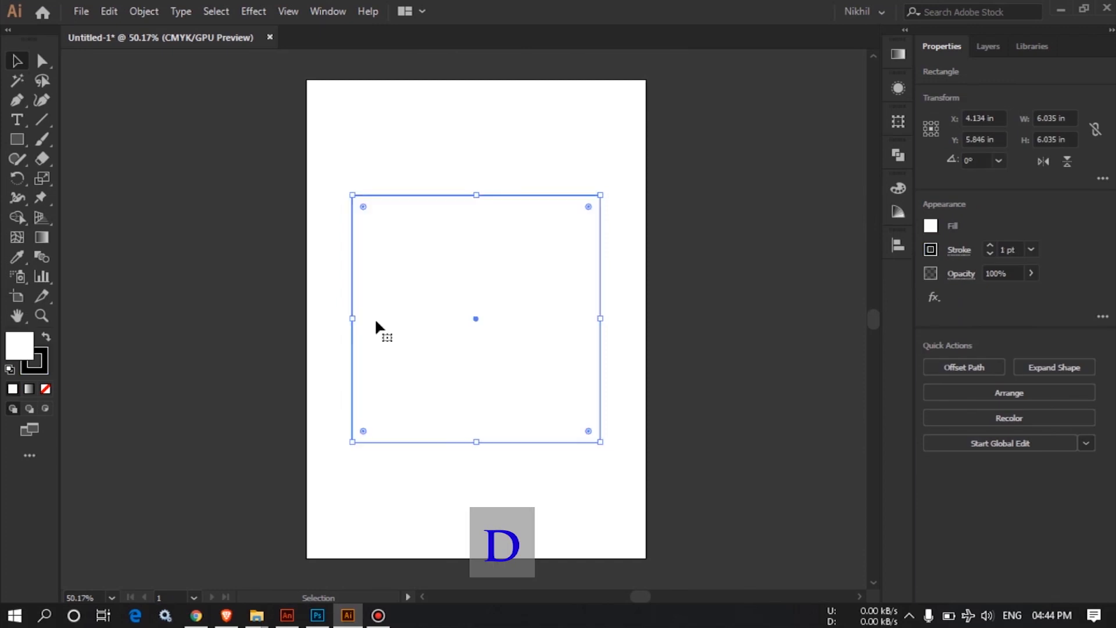
click(290, 340)
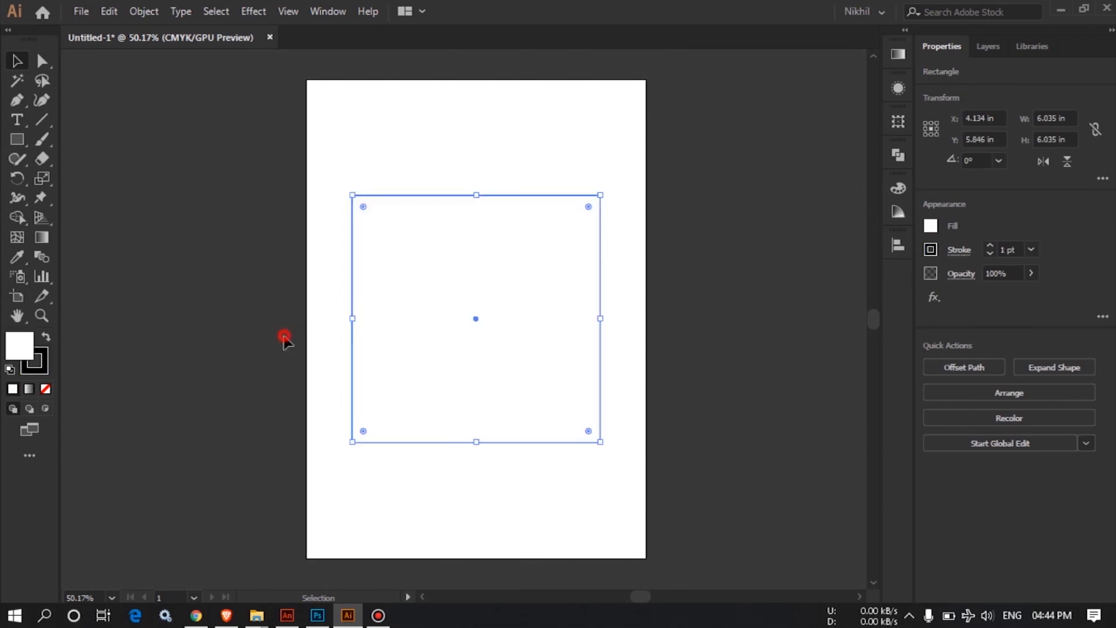
click(412, 344)
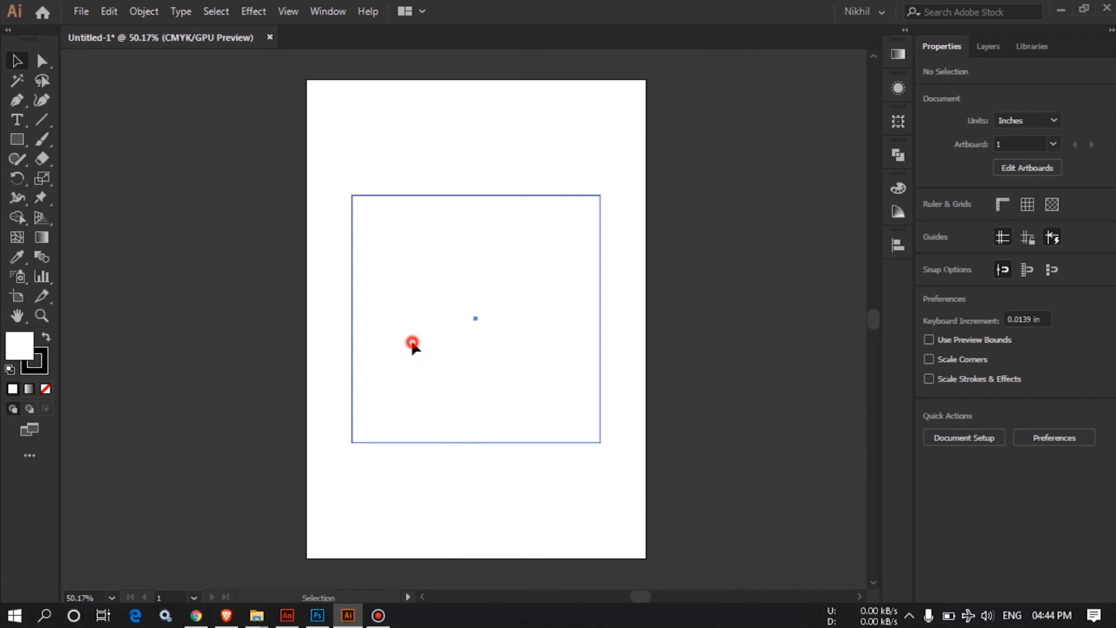
- Look through the available shape tools, and delete the square from the artboard
drag(17, 140, 73, 142)
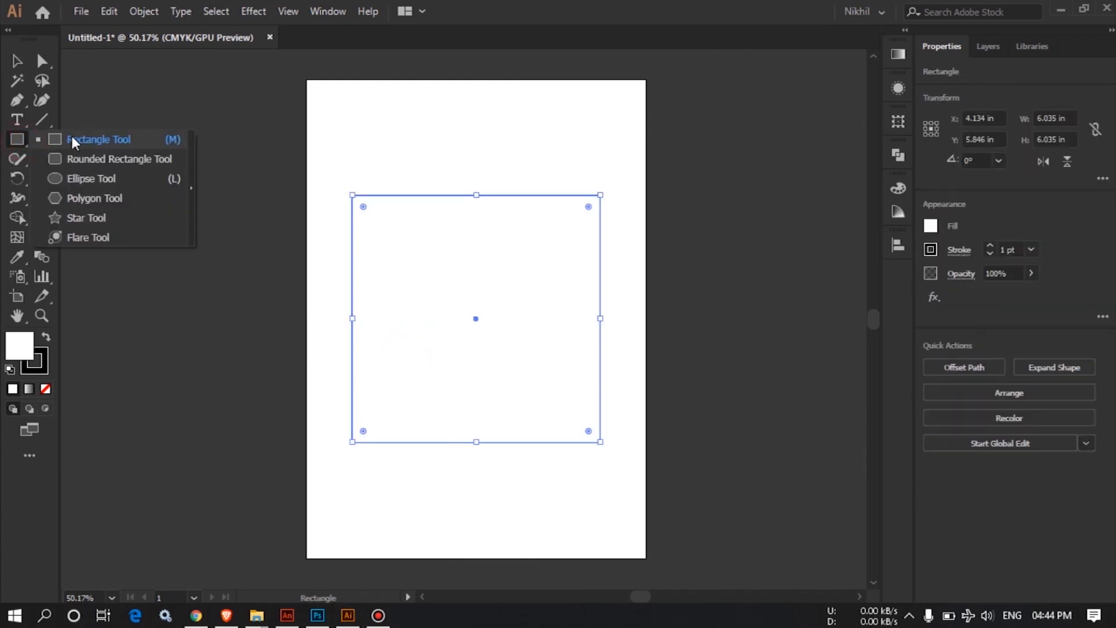
click(109, 159)
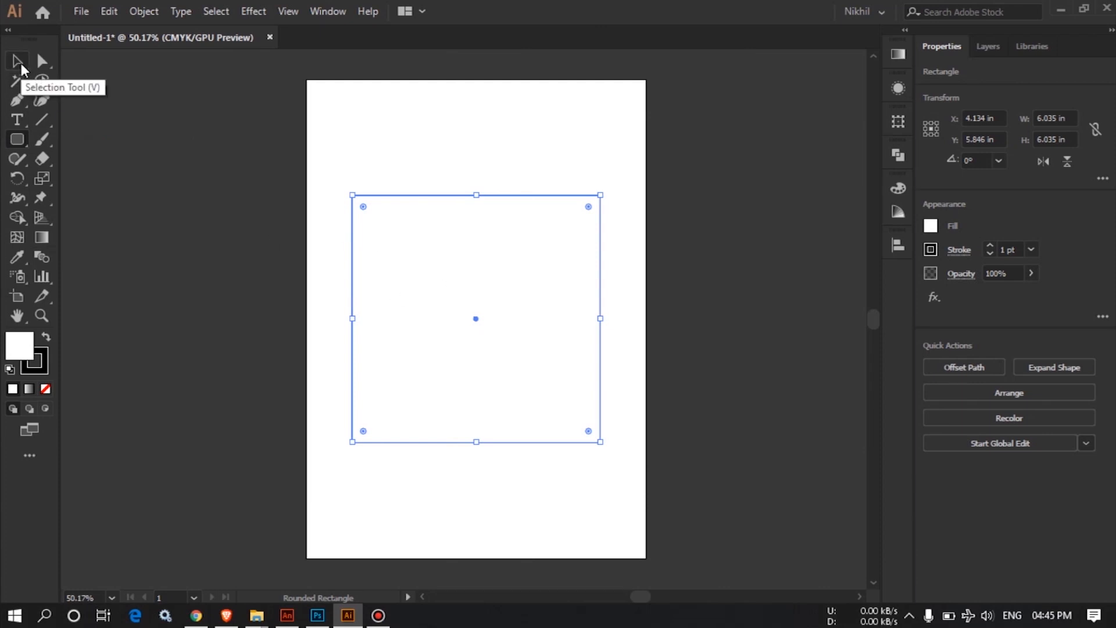
key(v)
click(411, 270)
- Draw a rounded rectangle about 6.76 by 5.18 in across the middle of the artboard with the Rounded Rectangle Tool
click(22, 141)
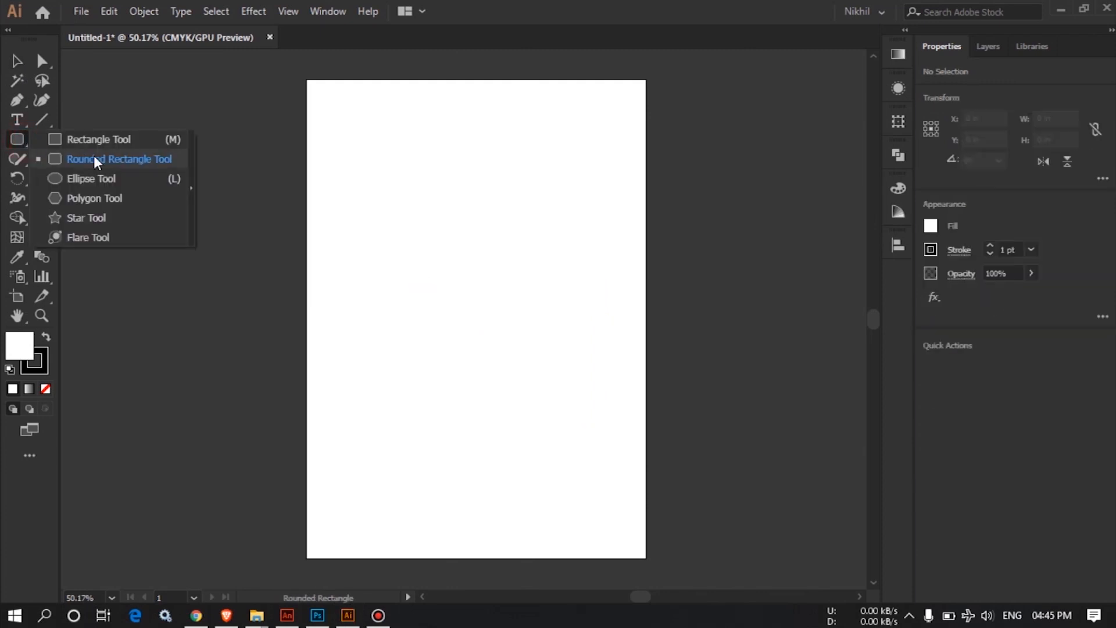
click(165, 160)
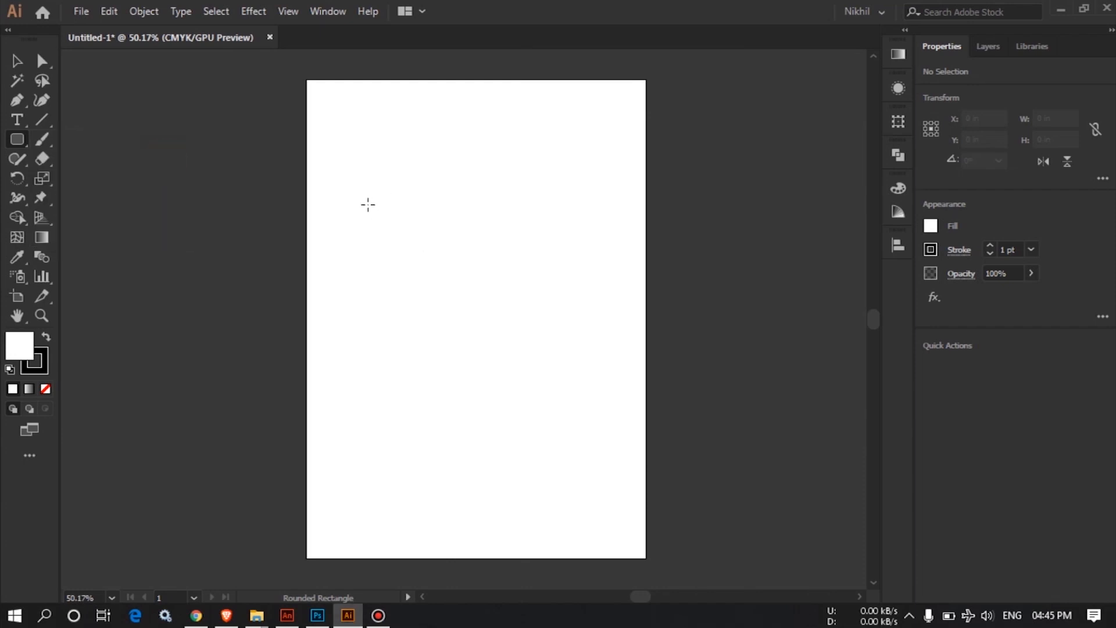
drag(347, 198, 625, 409)
drag(349, 199, 384, 310)
drag(461, 298, 387, 305)
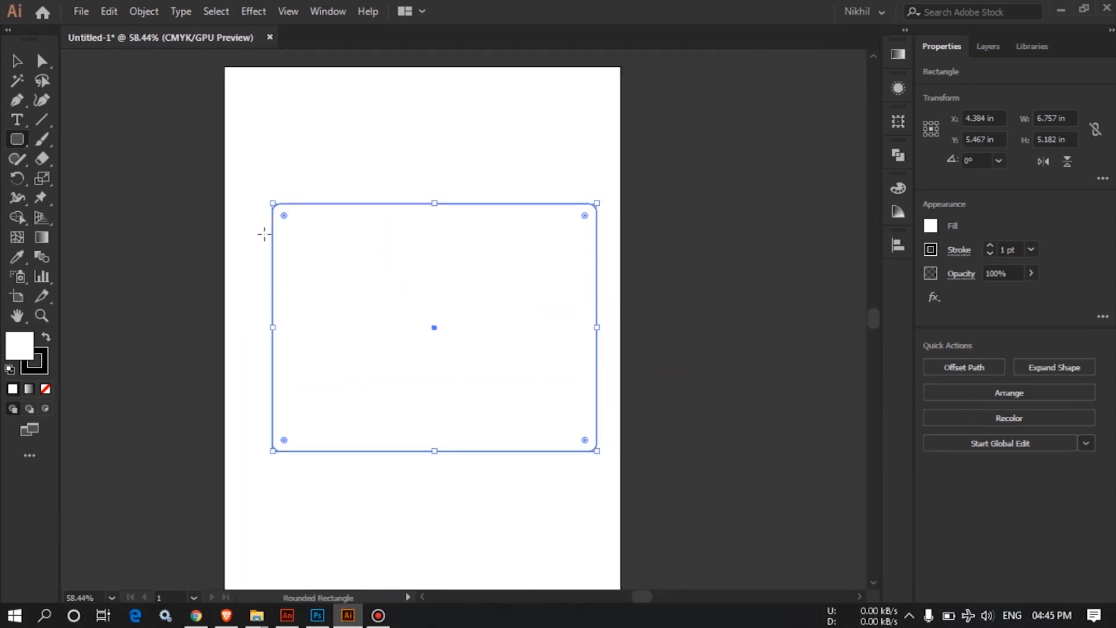
- Increase the rounding of all four corners of the rounded rectangle with its live corner widget, and deselect it
click(14, 68)
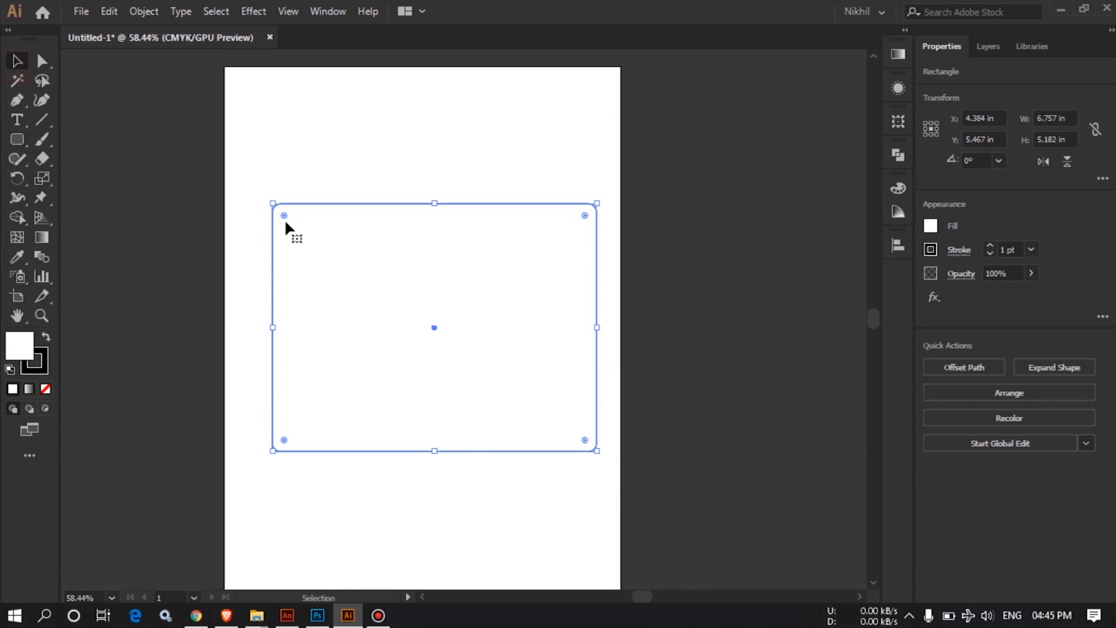
drag(284, 215, 315, 239)
click(250, 266)
- Delete the rounded rectangle, and draw an upright ellipse about 3.83 by 4.77 in on the artboard with the Ellipse Tool
click(302, 269)
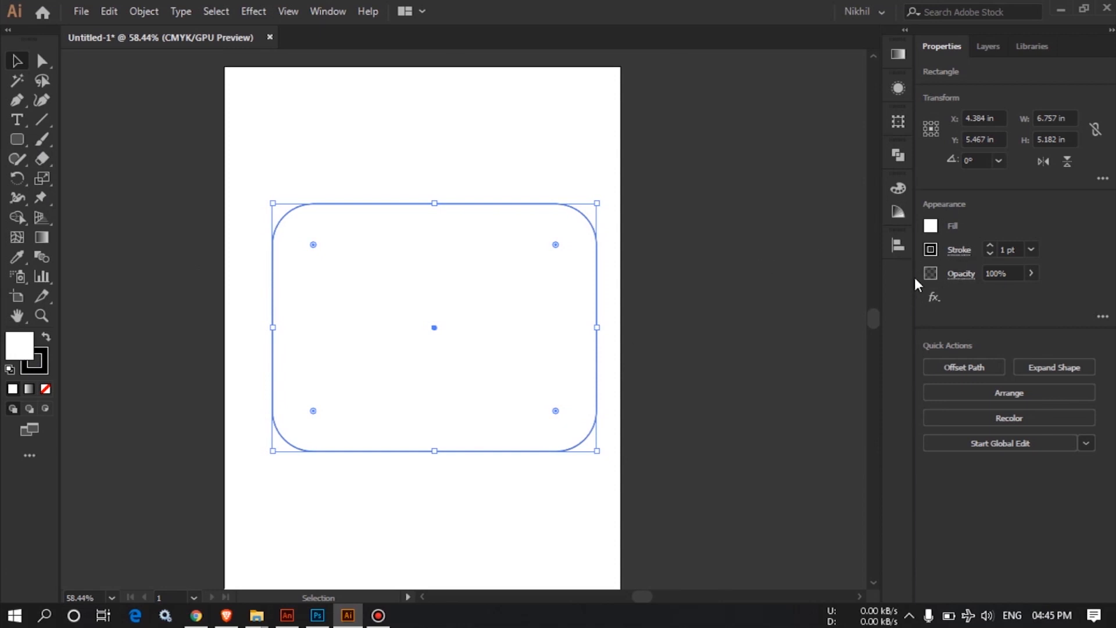
click(147, 229)
click(16, 135)
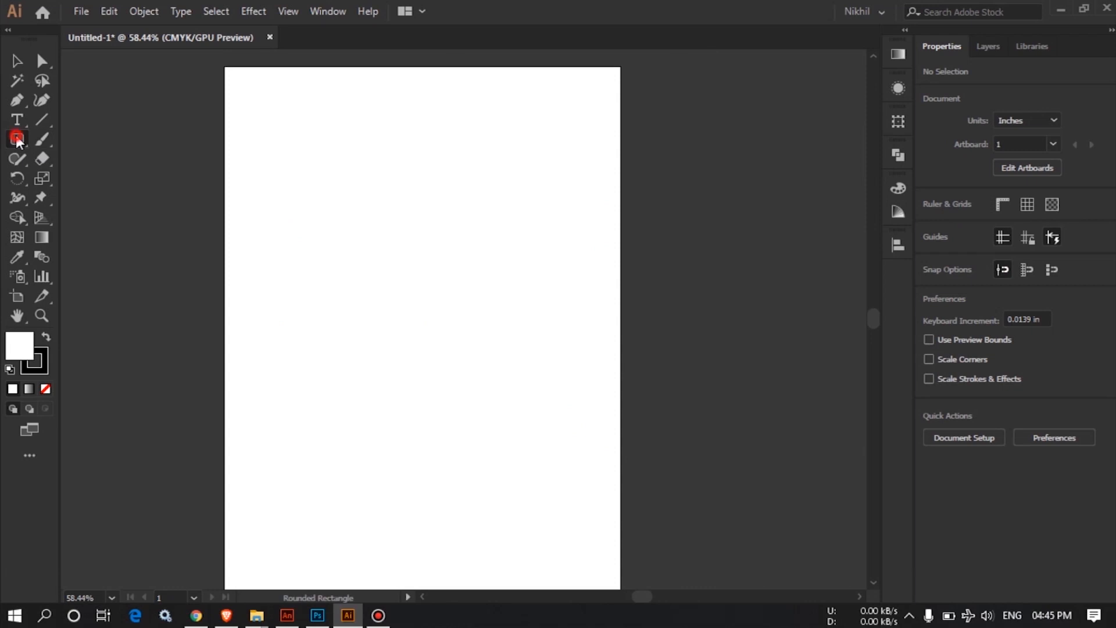
click(16, 135)
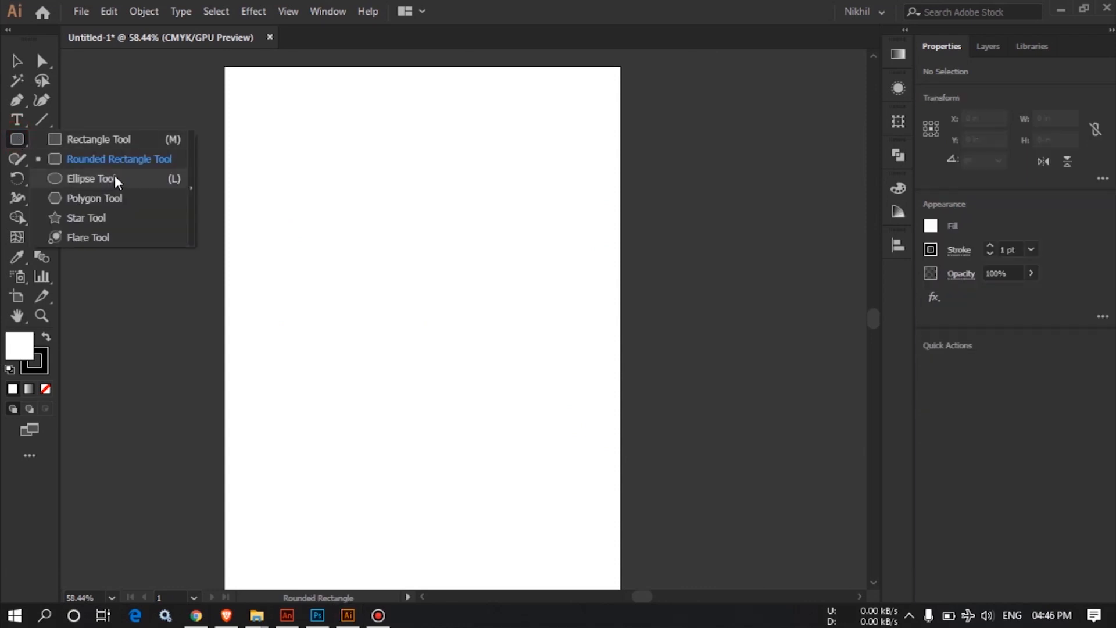
key(l)
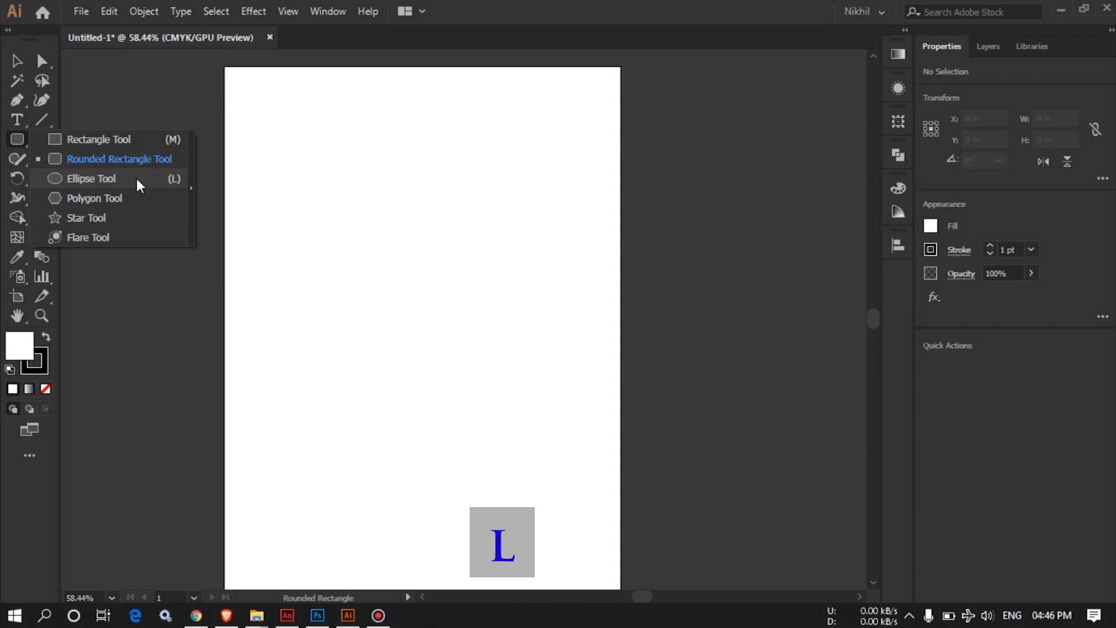
click(137, 178)
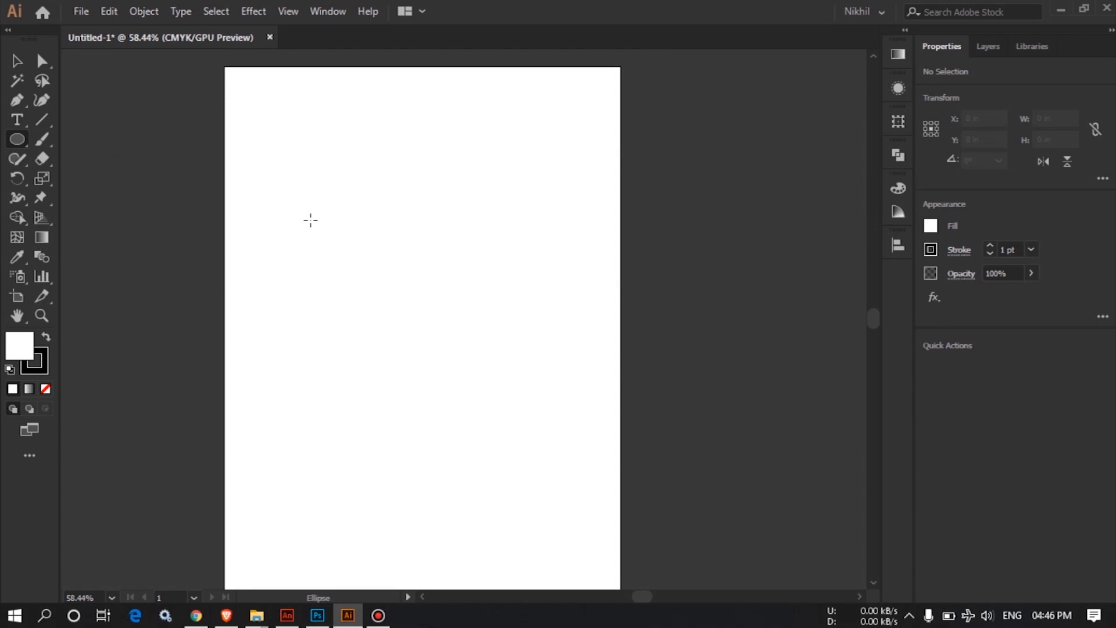
click(302, 208)
drag(302, 208, 486, 435)
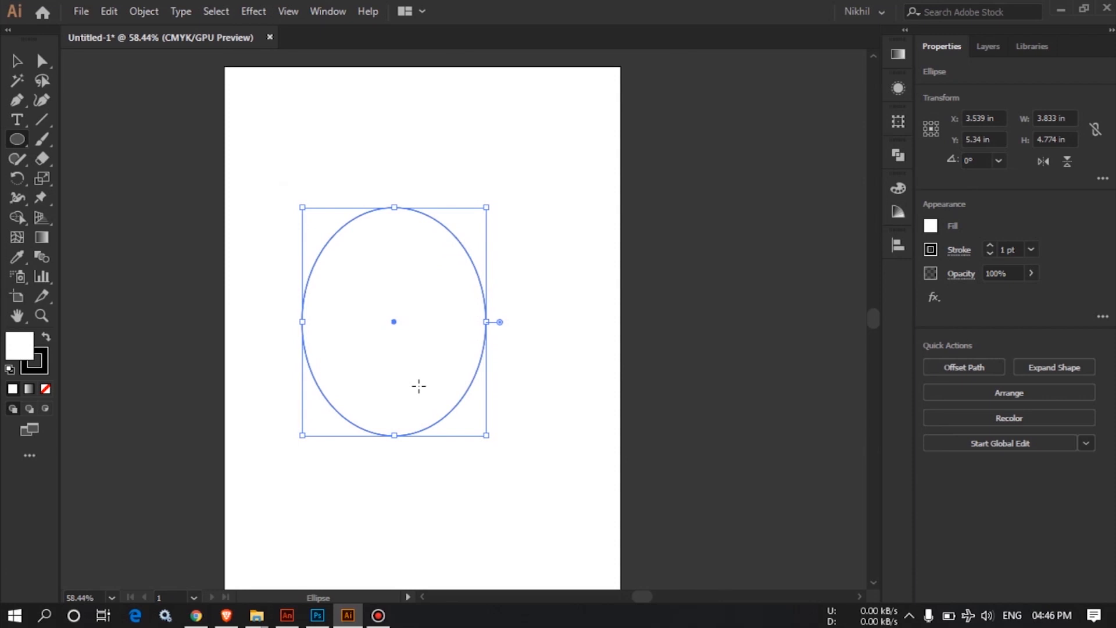
- Delete the ellipse, draw a perfect circle about 5.73 in across in its place, and move it slightly down the artboard
key(Delete)
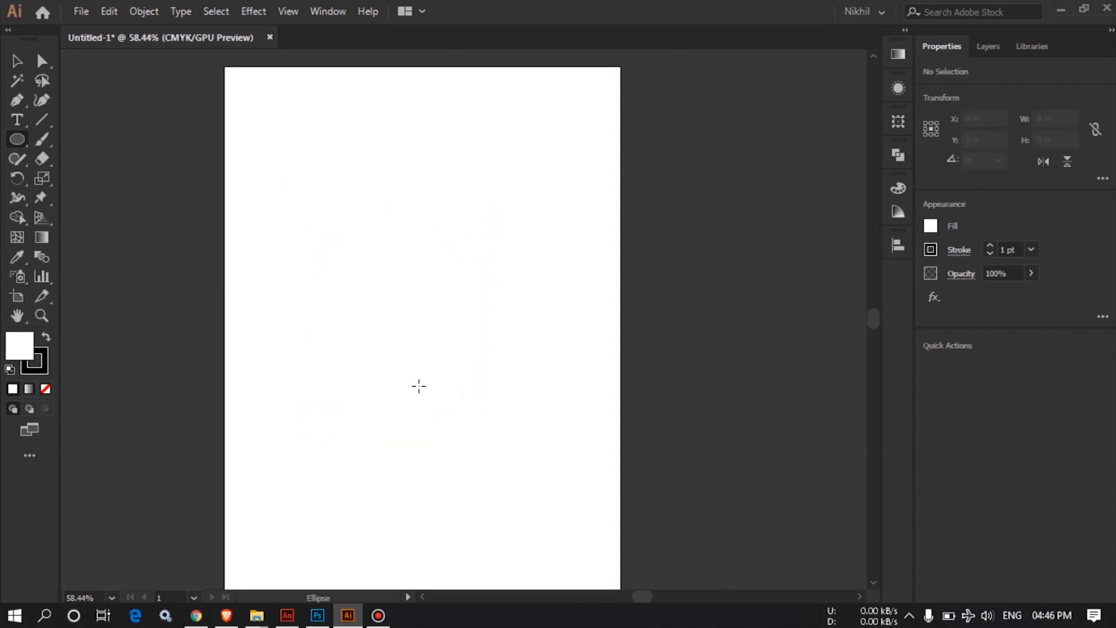
drag(284, 175, 561, 422)
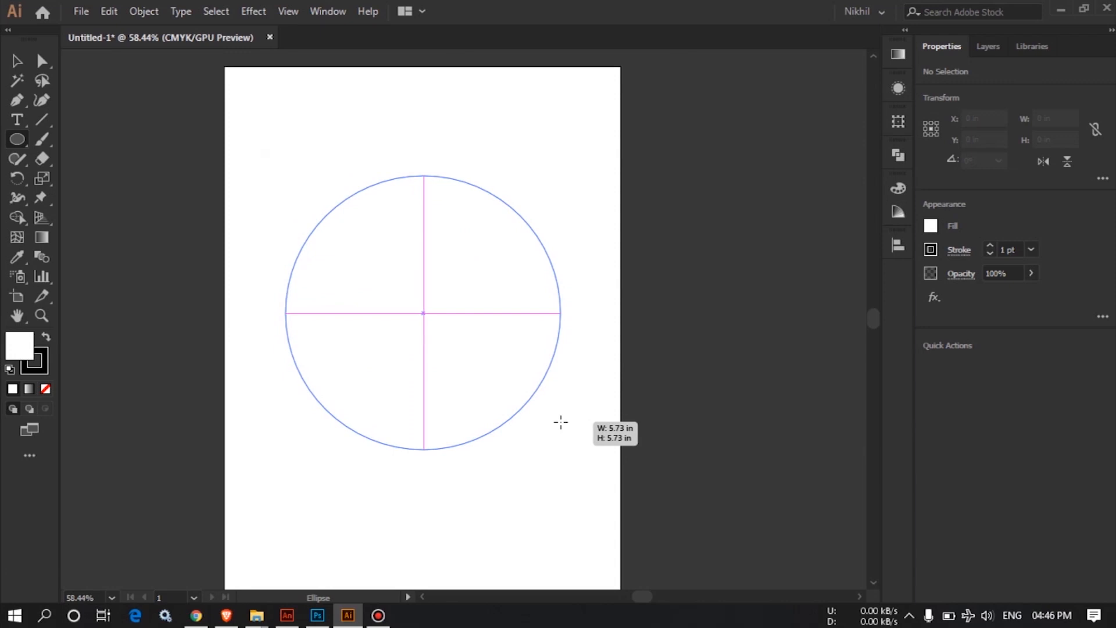
drag(561, 422, 561, 422)
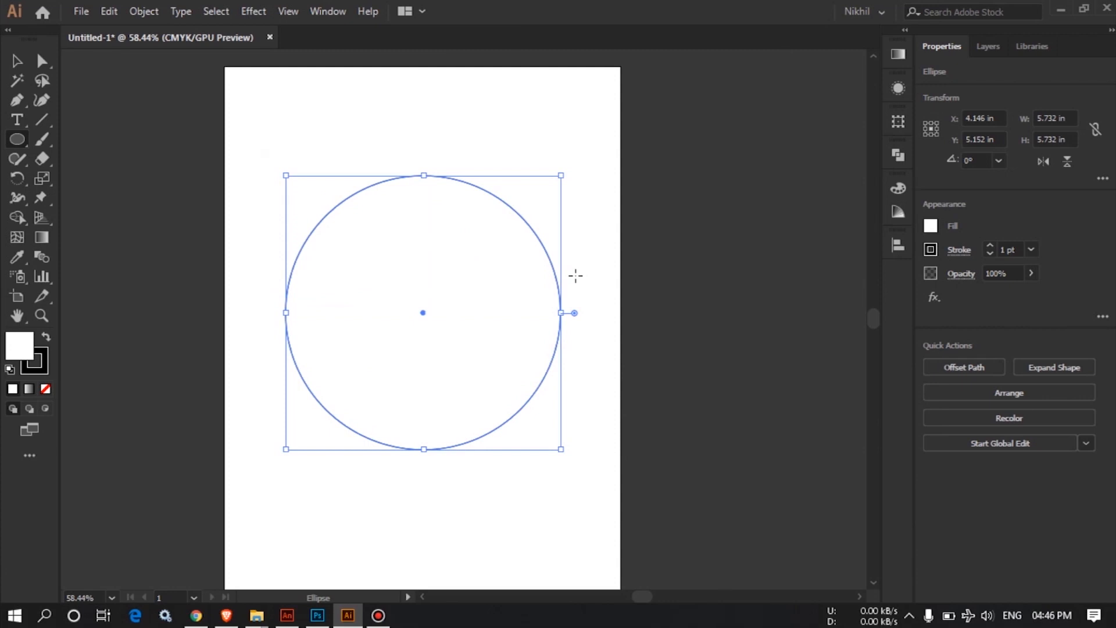
key(v)
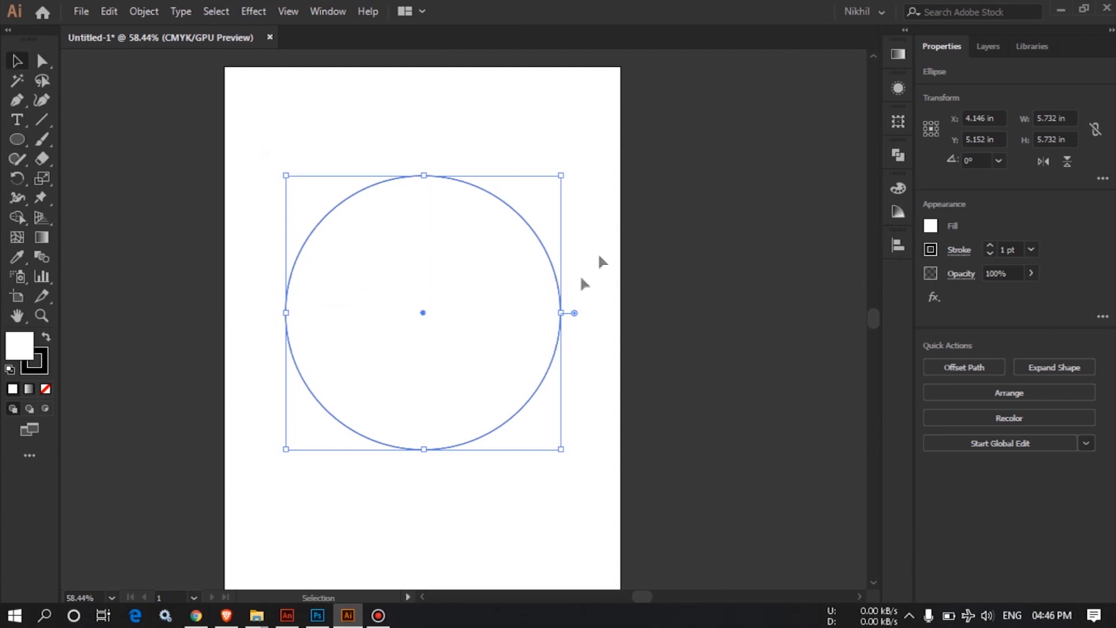
drag(470, 247, 463, 274)
click(636, 244)
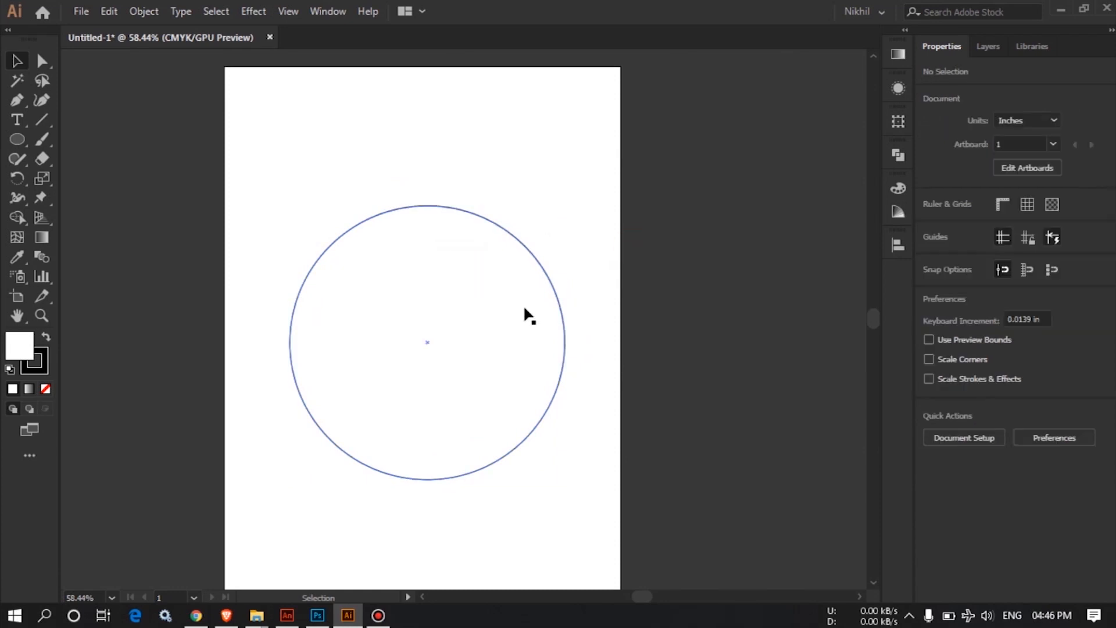
- Set the fill colour to red with no object selected
click(15, 347)
drag(837, 208, 872, 182)
click(1021, 185)
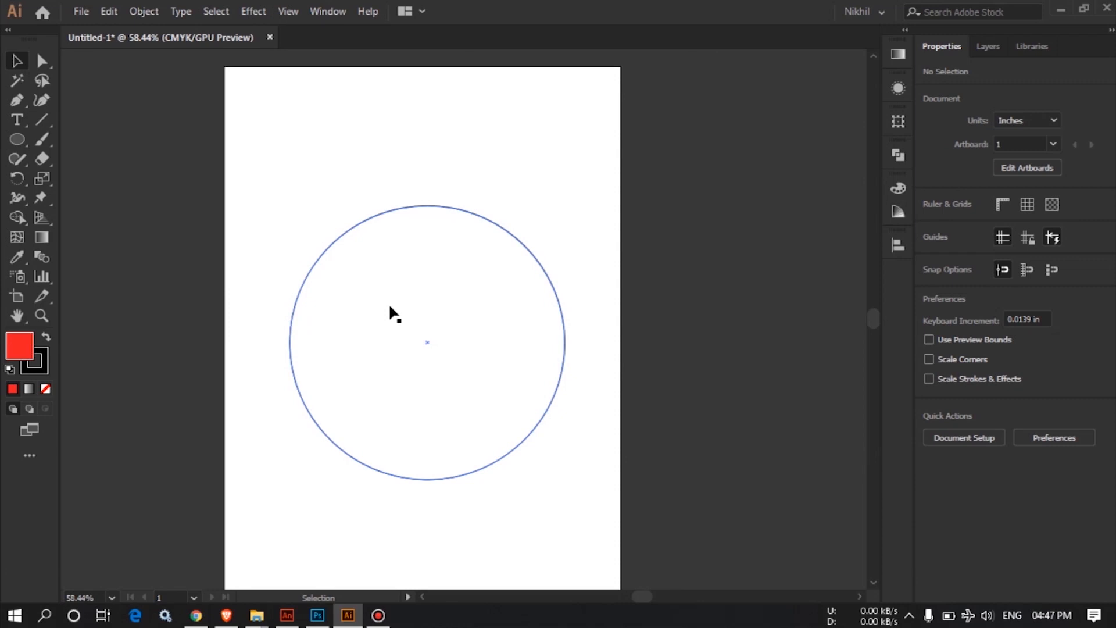
click(235, 340)
- Set the circle's fill to yellow E0FF00, and deselect it
click(337, 341)
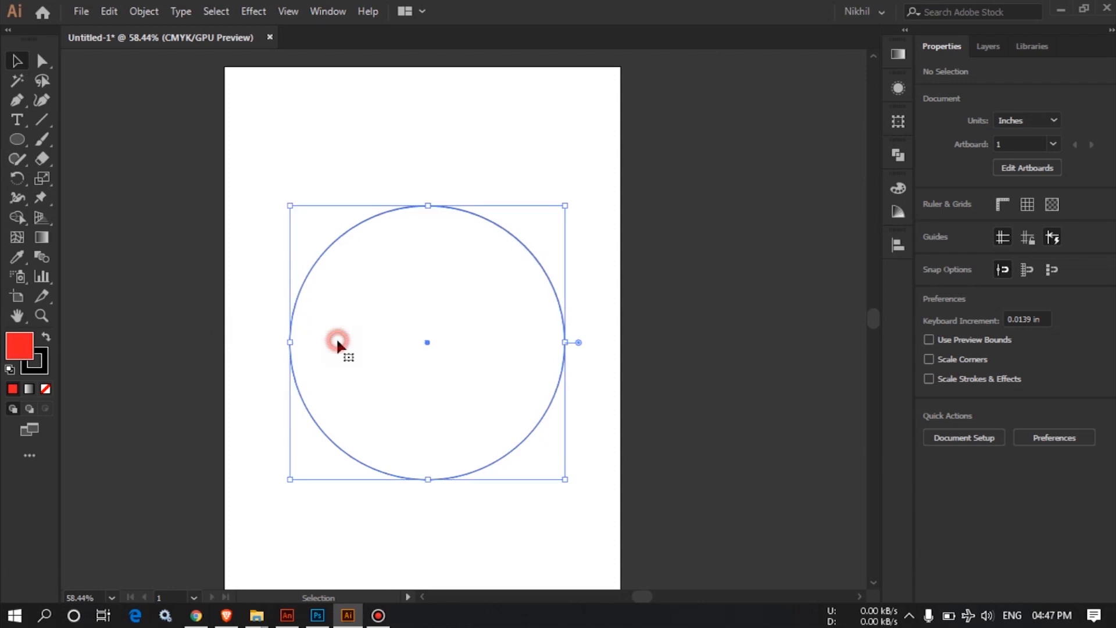
click(18, 339)
double_click(18, 339)
click(857, 212)
click(911, 316)
click(911, 350)
click(870, 187)
click(1055, 185)
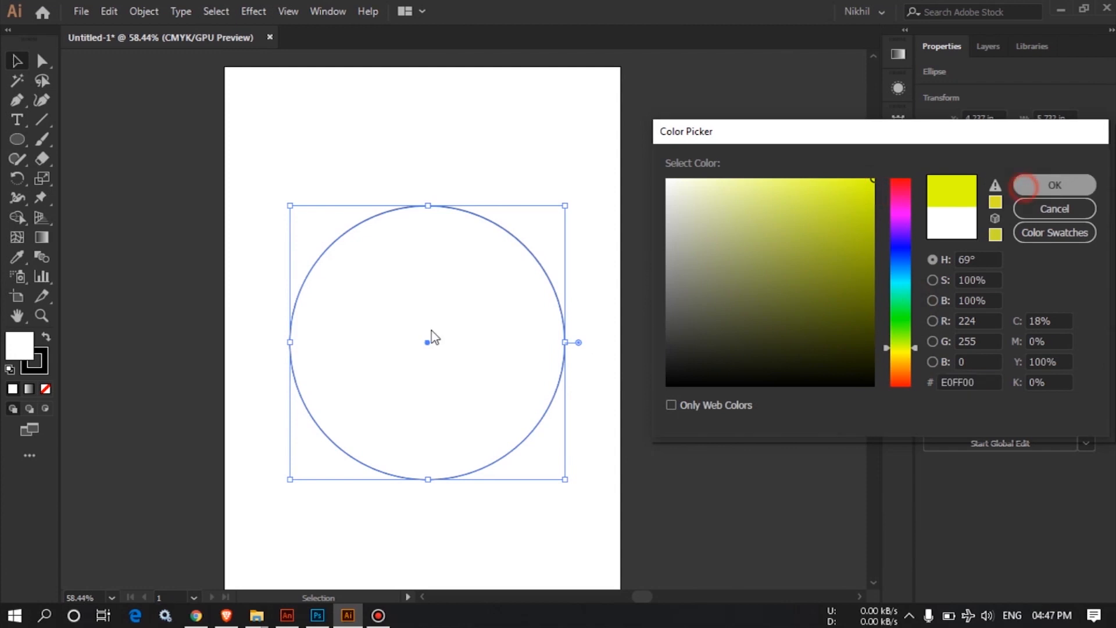
click(678, 326)
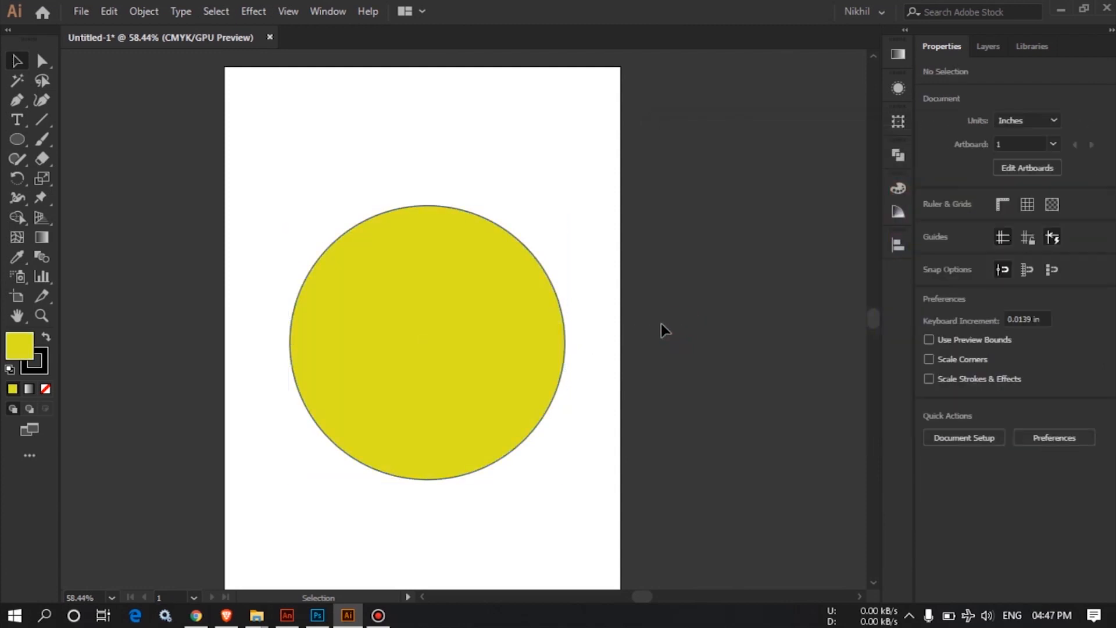
- Delete the yellow circle, and start a triangular polygon about 2.79 by 2.95 in near the artboard's upper left with the Polygon Tool
click(444, 311)
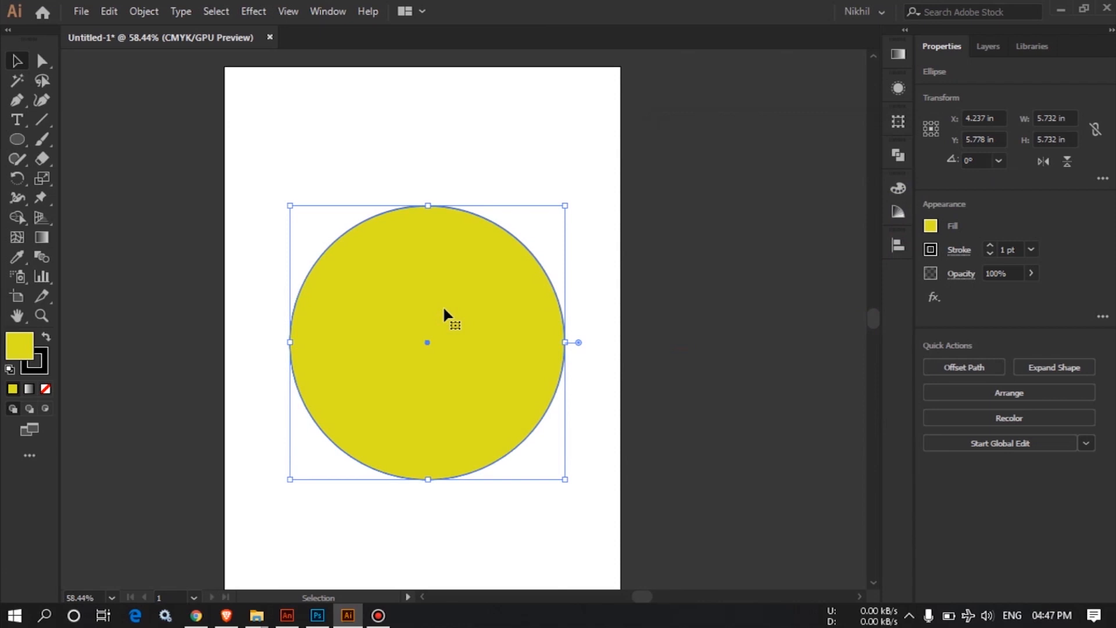
key(Delete)
click(12, 141)
click(12, 142)
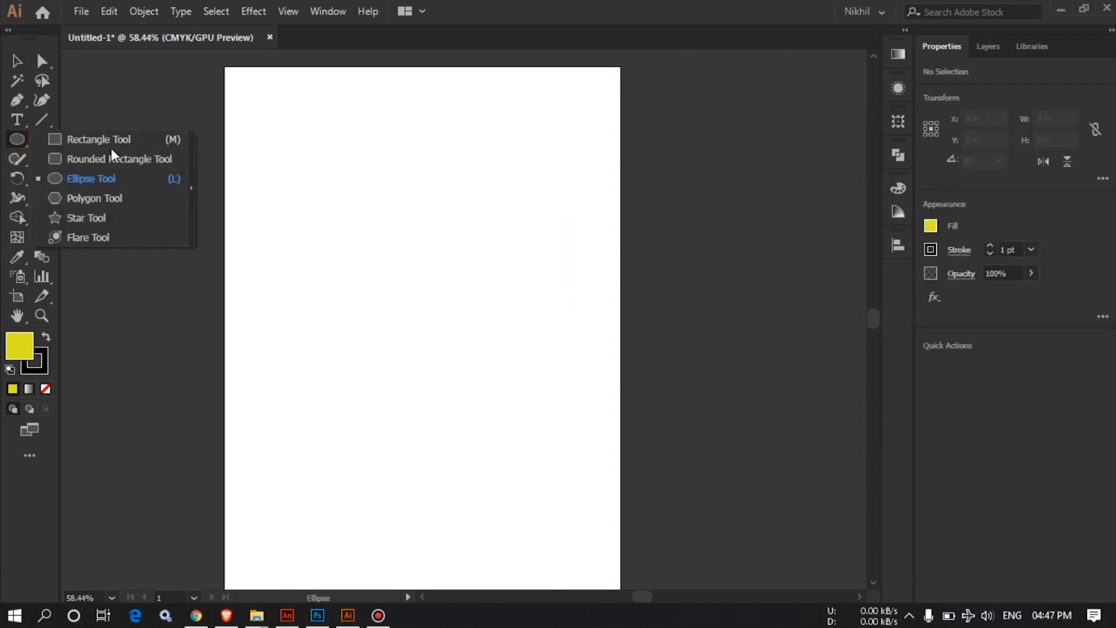
click(137, 198)
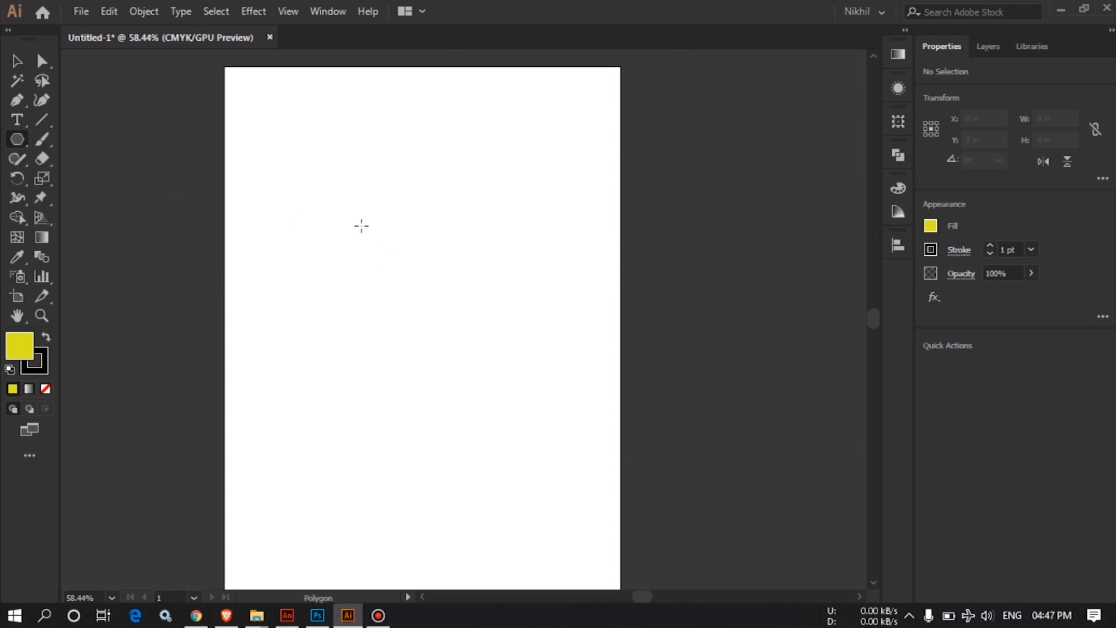
drag(322, 201, 296, 281)
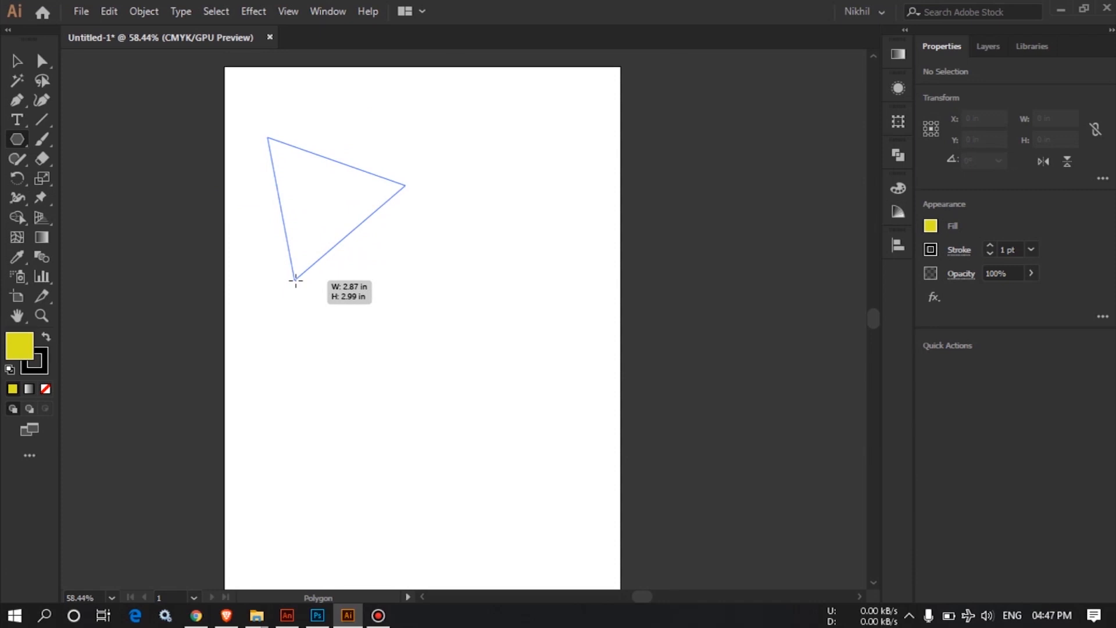
drag(296, 280, 294, 279)
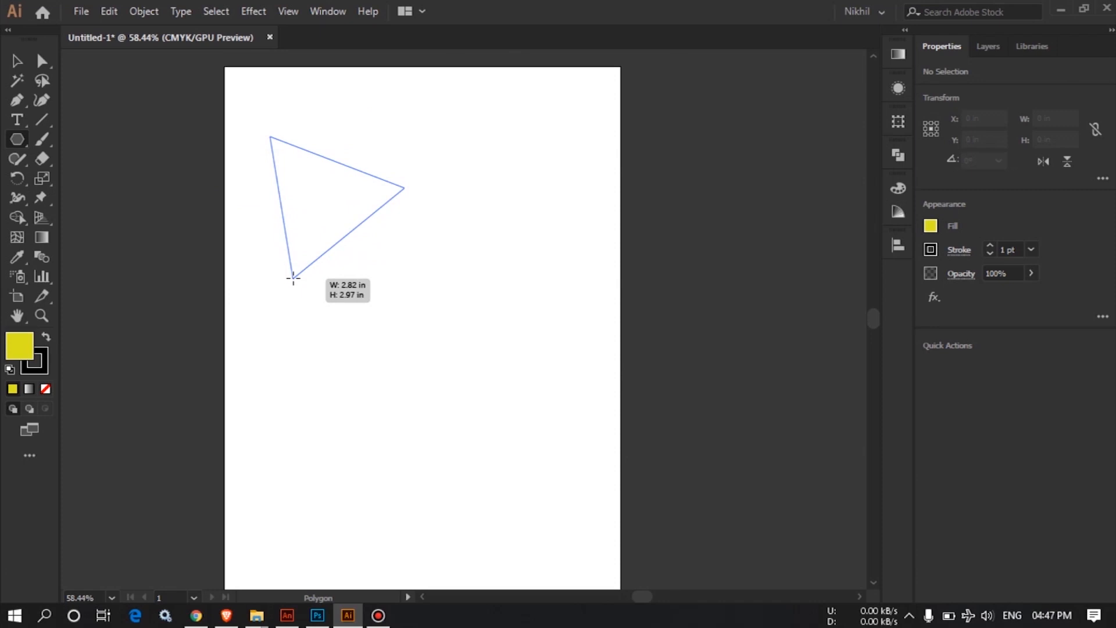
drag(293, 279, 294, 278)
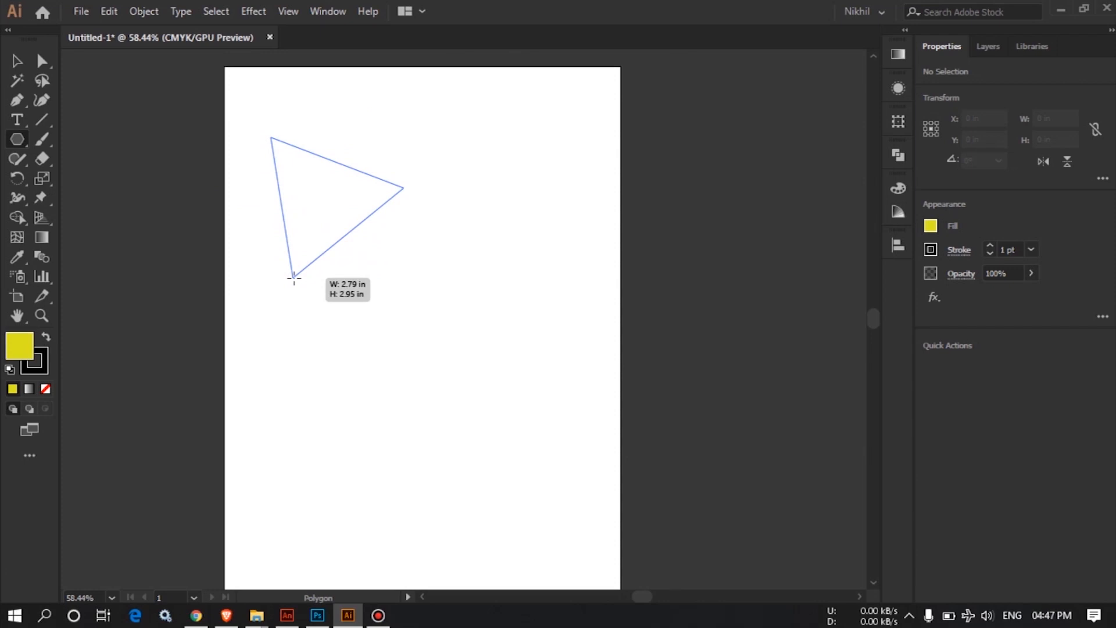
- Change the polygon being drawn to six sides, finish it as a hexagon about 3.46 by 3.97 in, and deselect it
key(Up)
key(Up)
key(Up)
key(Up)
key(Up)
key(Up)
drag(294, 277, 321, 295)
key(Up)
key(Down)
key(Down)
key(Down)
key(Down)
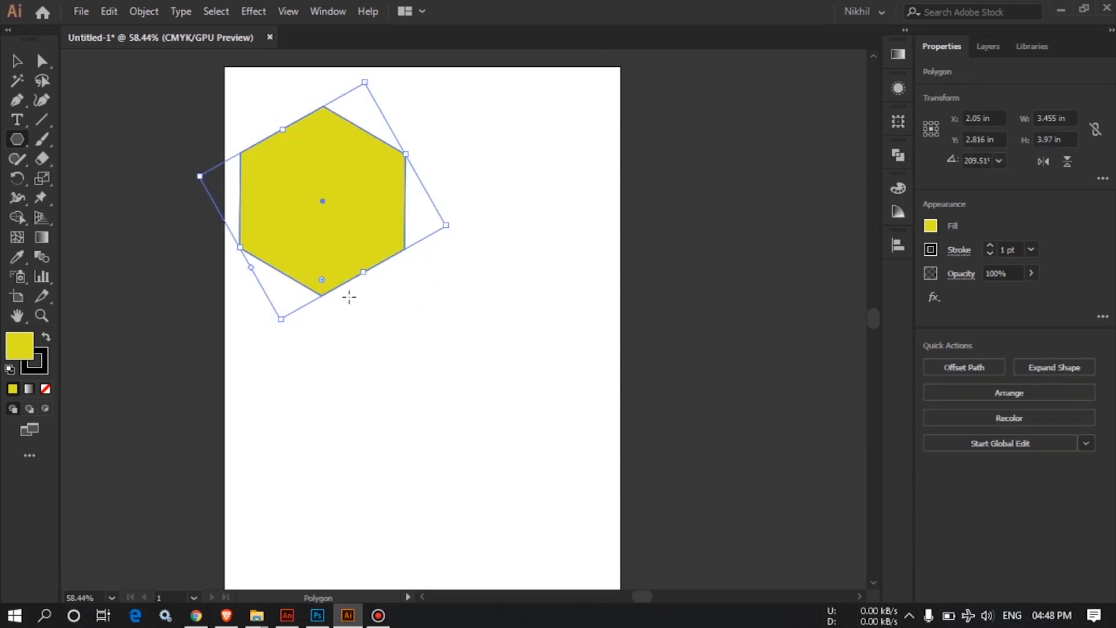
click(16, 61)
click(148, 314)
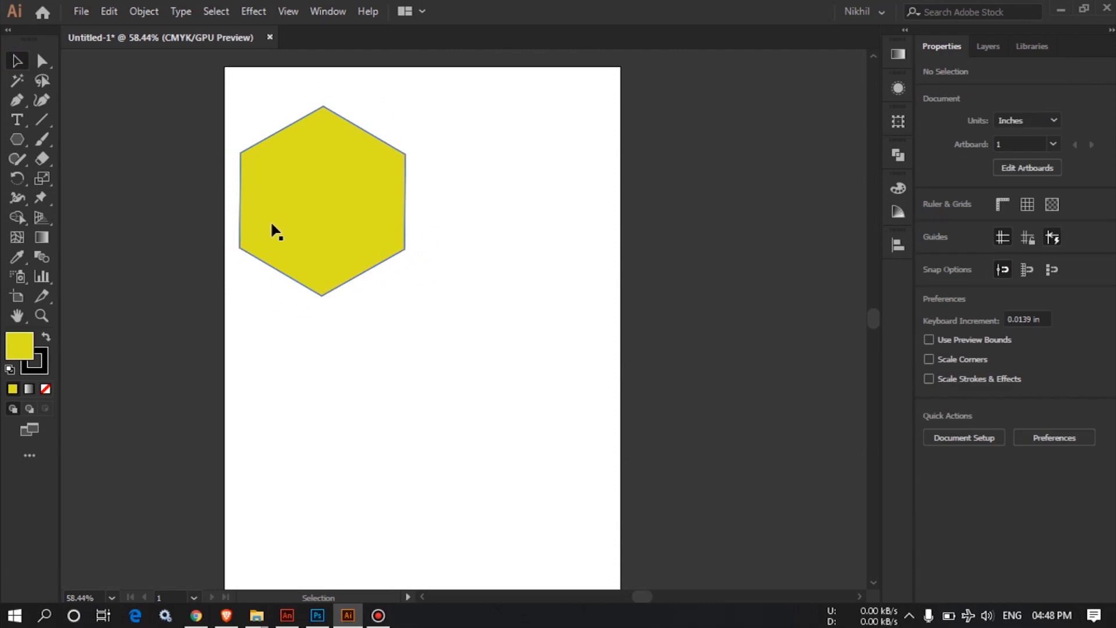
- Draw two yellow rectangles below the hexagon and a third about 1.61 by 0.99 in to its right
click(305, 223)
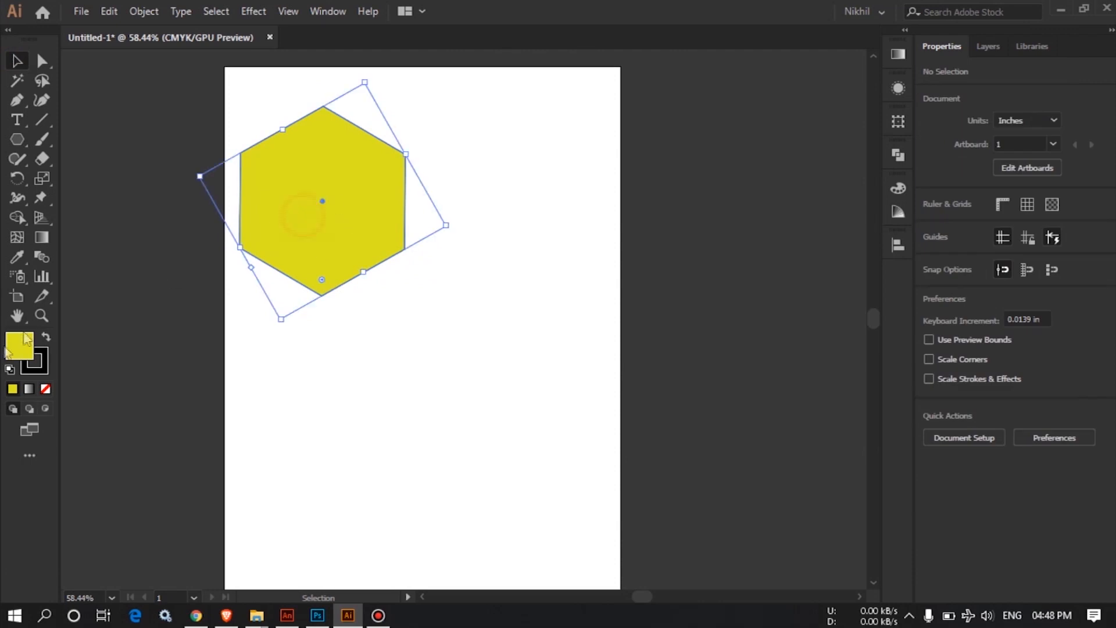
click(151, 338)
key(m)
drag(319, 329, 436, 402)
drag(461, 311, 547, 388)
drag(457, 190, 533, 237)
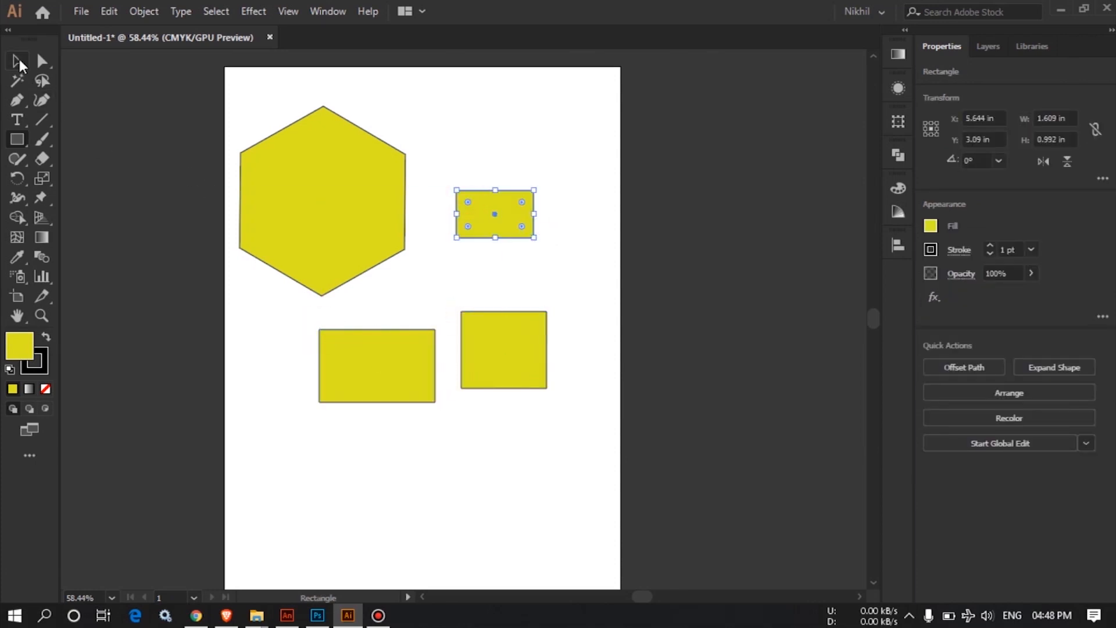
- Delete the hexagon and all three rectangles together
click(18, 60)
drag(145, 68, 406, 351)
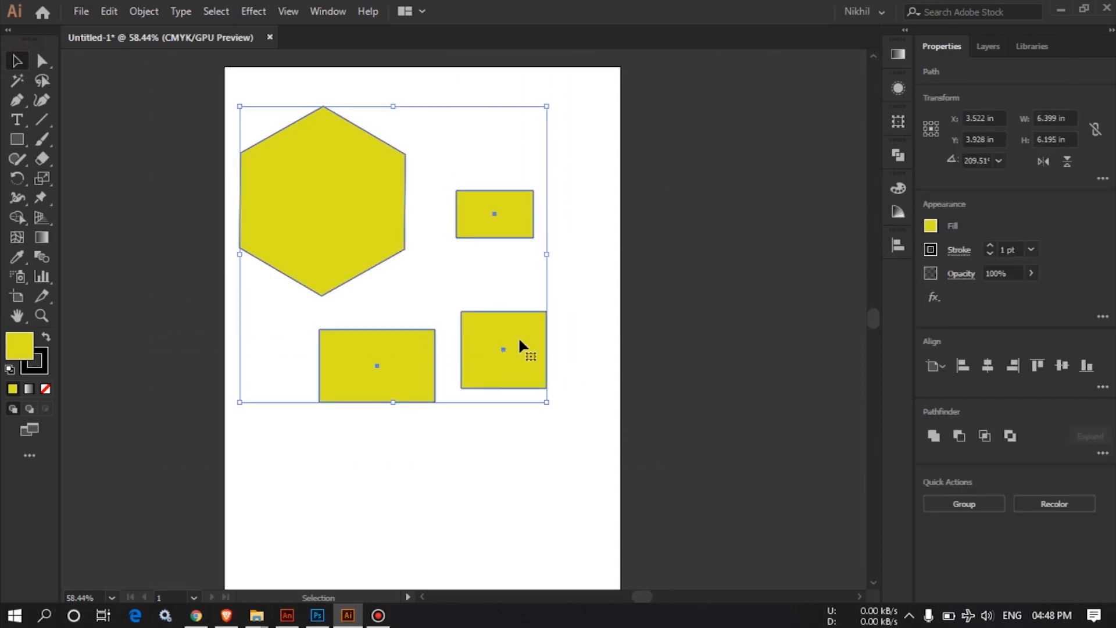
key(Delete)
- Draw a flat-based yellow hexagon about 4.38 by 3.79 in in the artboard's upper left with the Polygon Tool
click(17, 140)
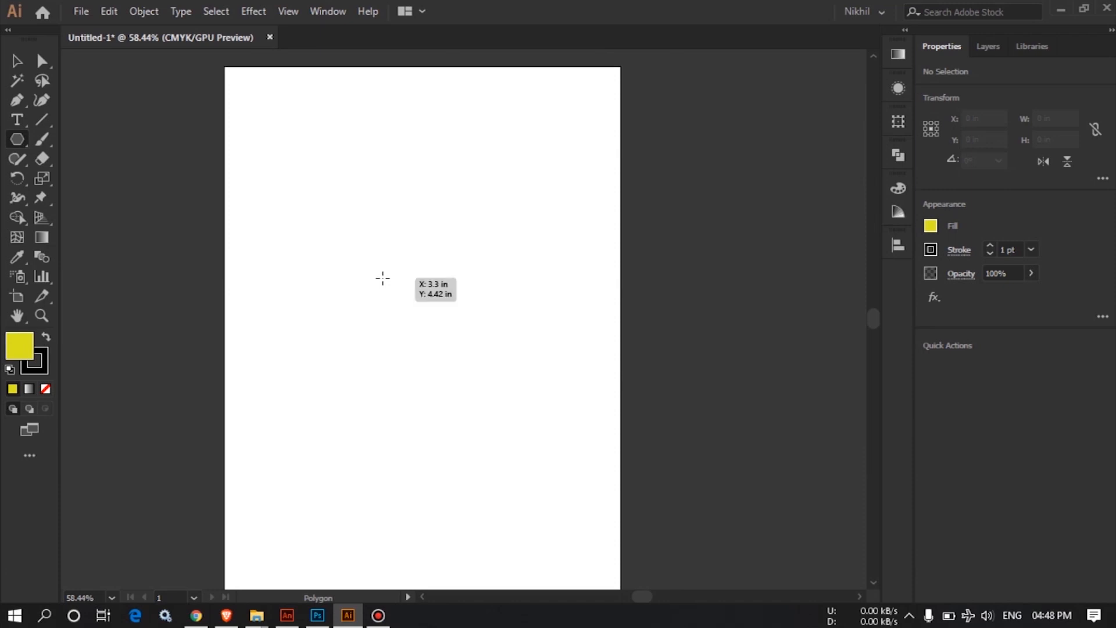
drag(343, 245, 390, 341)
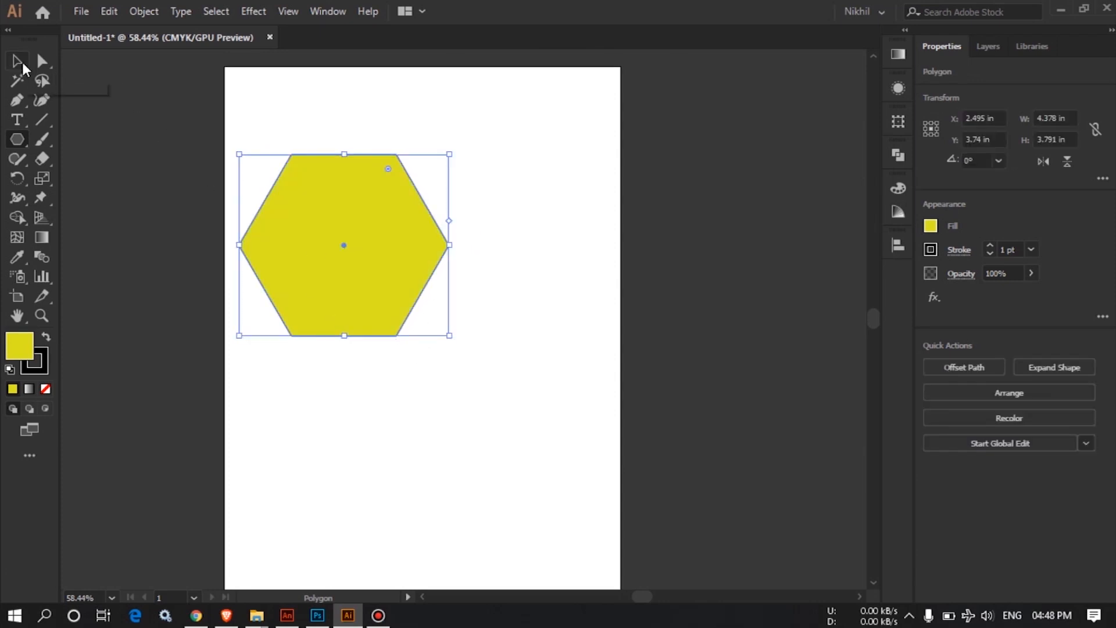
click(21, 63)
click(145, 157)
- Delete the hexagon, and draw an upright seven-pointed star about 5.13 by 5 in in the artboard's upper left with the Star Tool
click(331, 267)
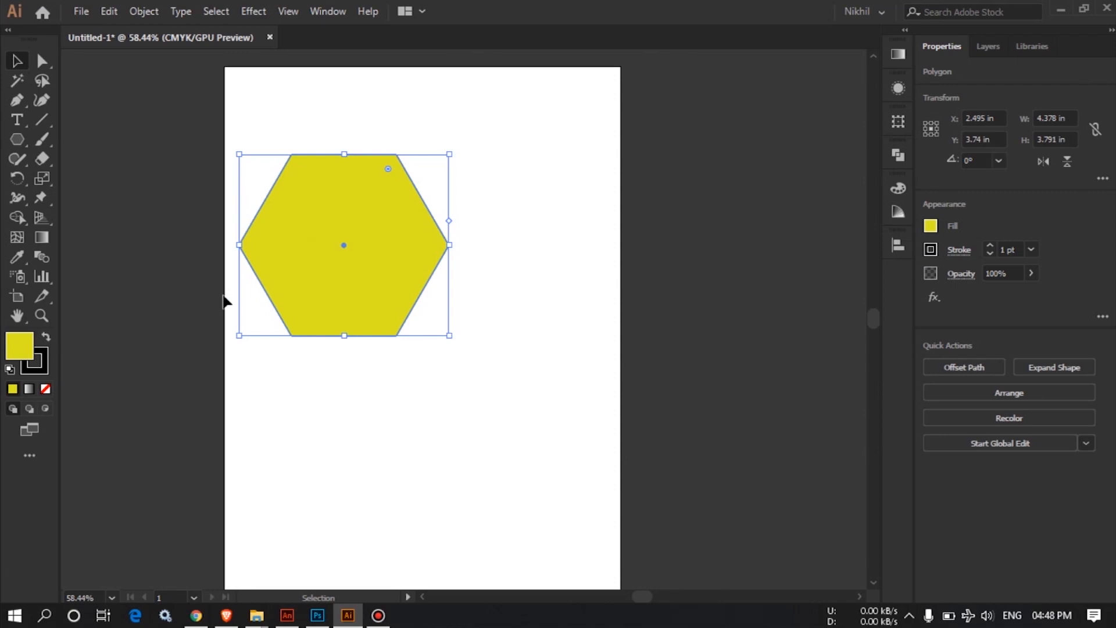
key(Delete)
click(20, 141)
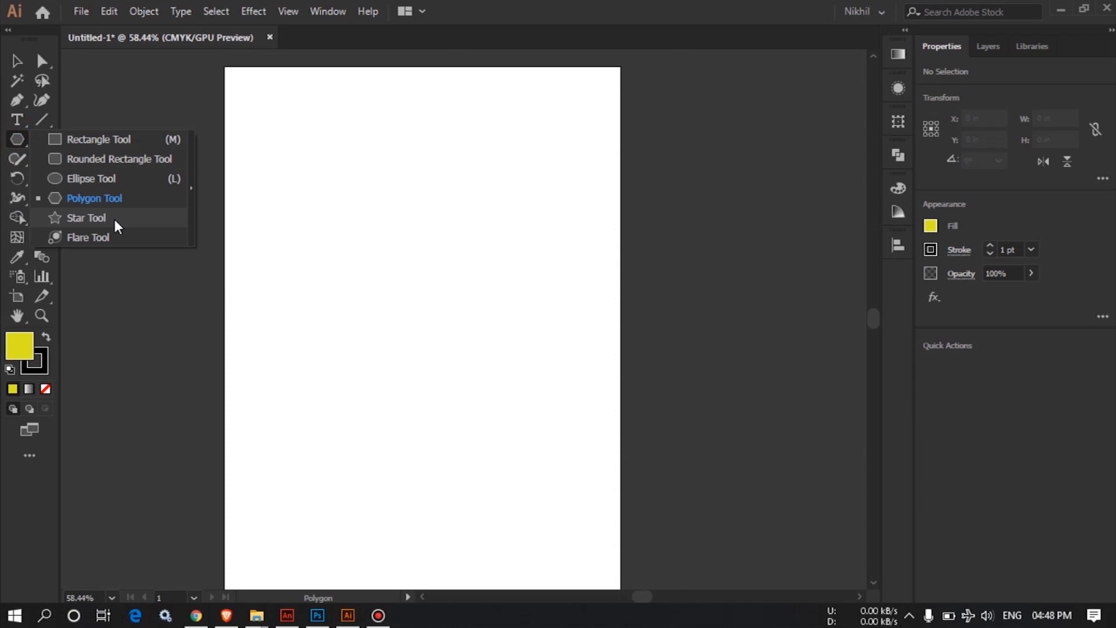
click(114, 219)
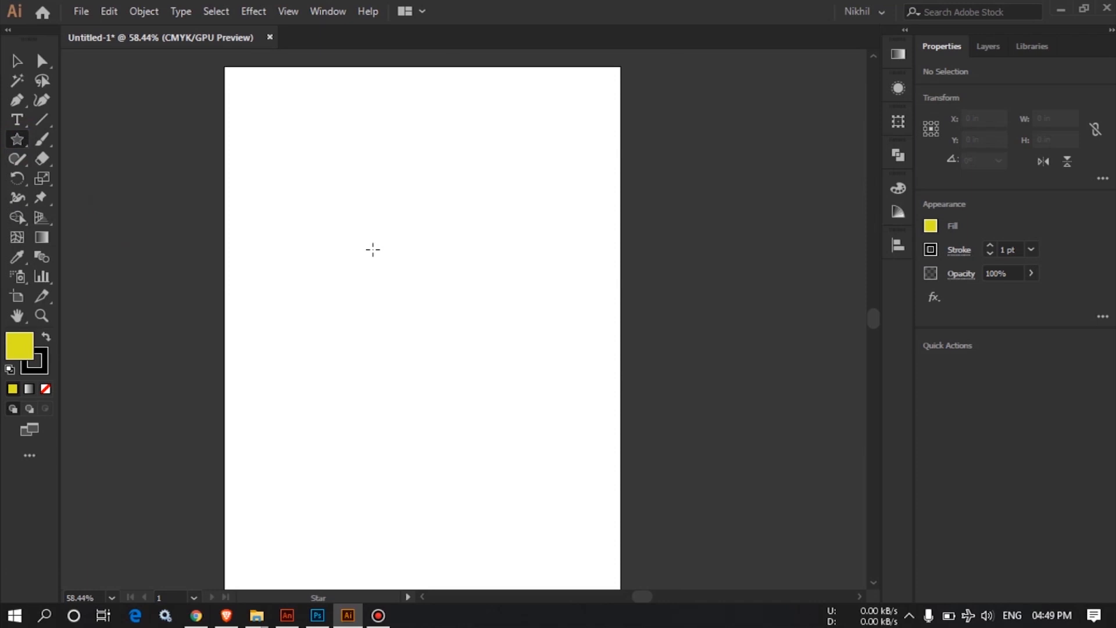
drag(373, 249, 379, 368)
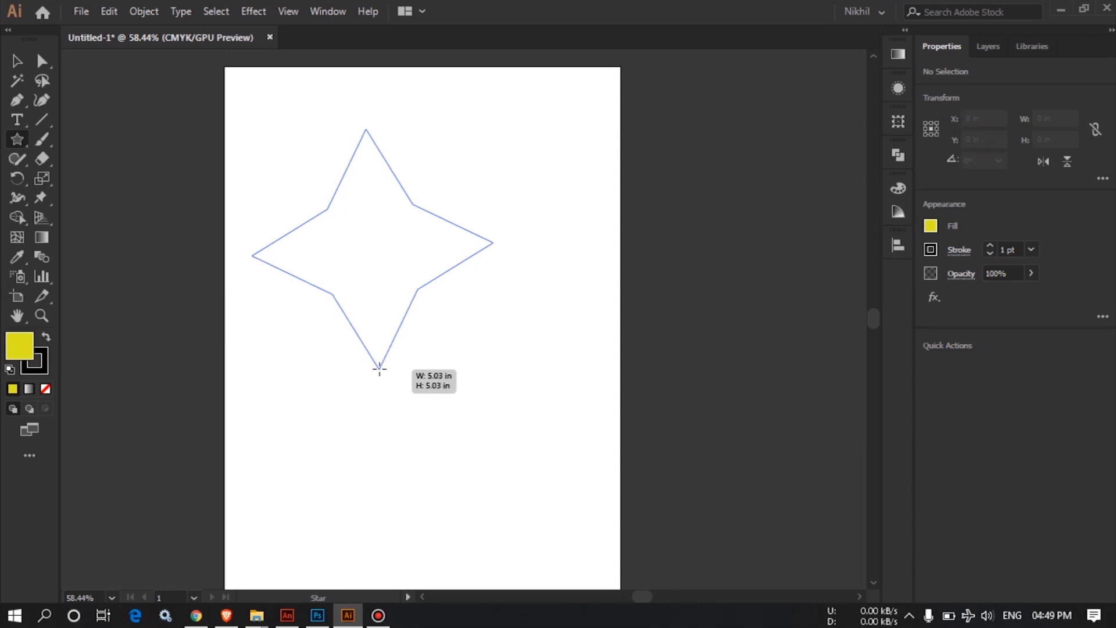
key(Up)
key(Up)
key(Up)
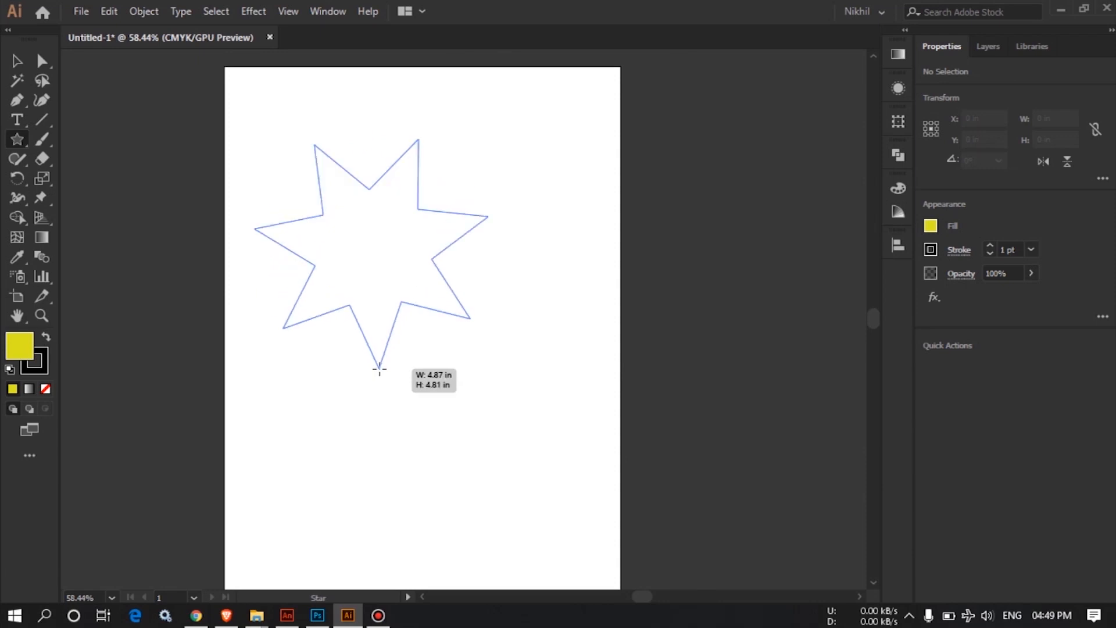
mouse_move(380, 368)
mouse_down()
mouse_move(501, 291)
mouse_move(476, 186)
mouse_move(493, 303)
mouse_move(470, 325)
mouse_up()
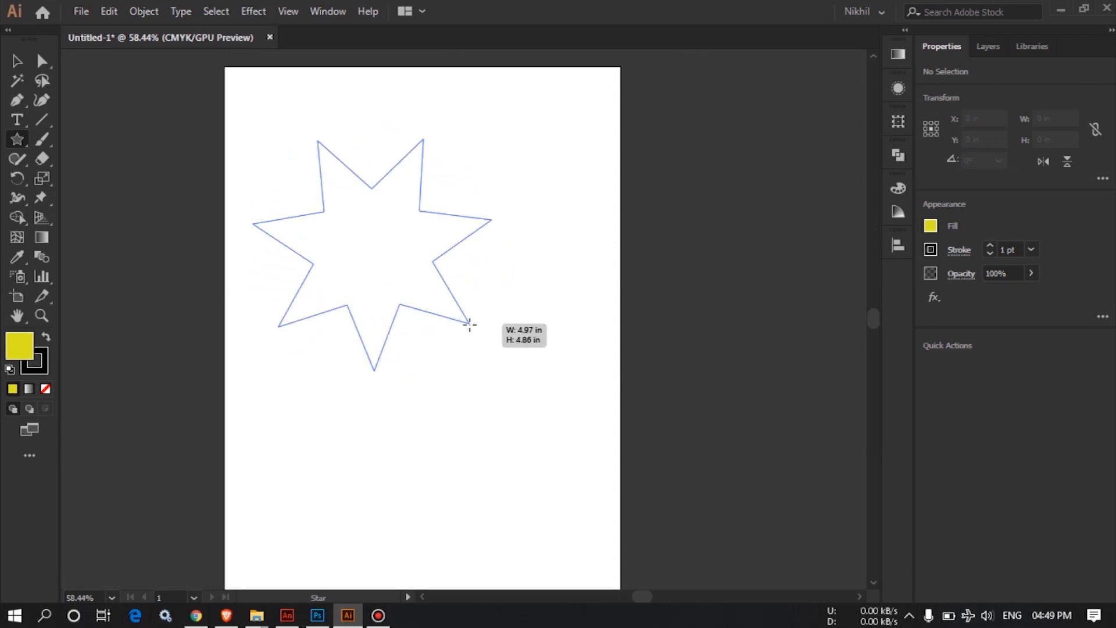
mouse_move(470, 325)
mouse_down()
mouse_move(451, 344)
mouse_move(466, 357)
mouse_move(411, 299)
mouse_move(518, 369)
mouse_move(471, 326)
mouse_up()
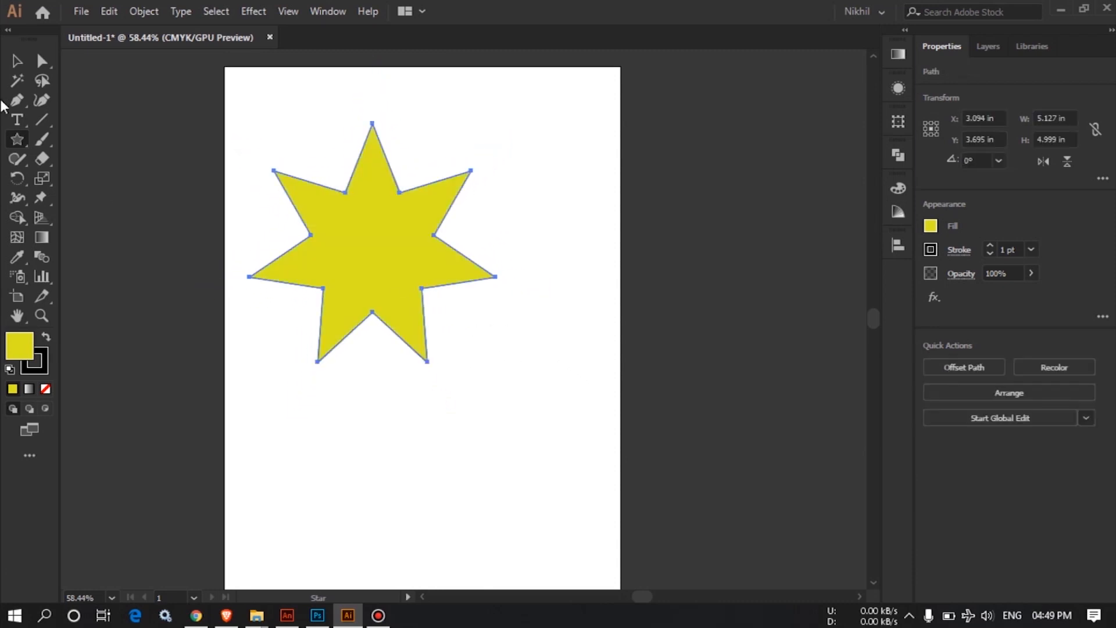
- Move the seven-pointed star down and to the right, centring it at about X 3.59 in, Y 4.28 in
click(12, 67)
click(122, 219)
drag(374, 266, 398, 294)
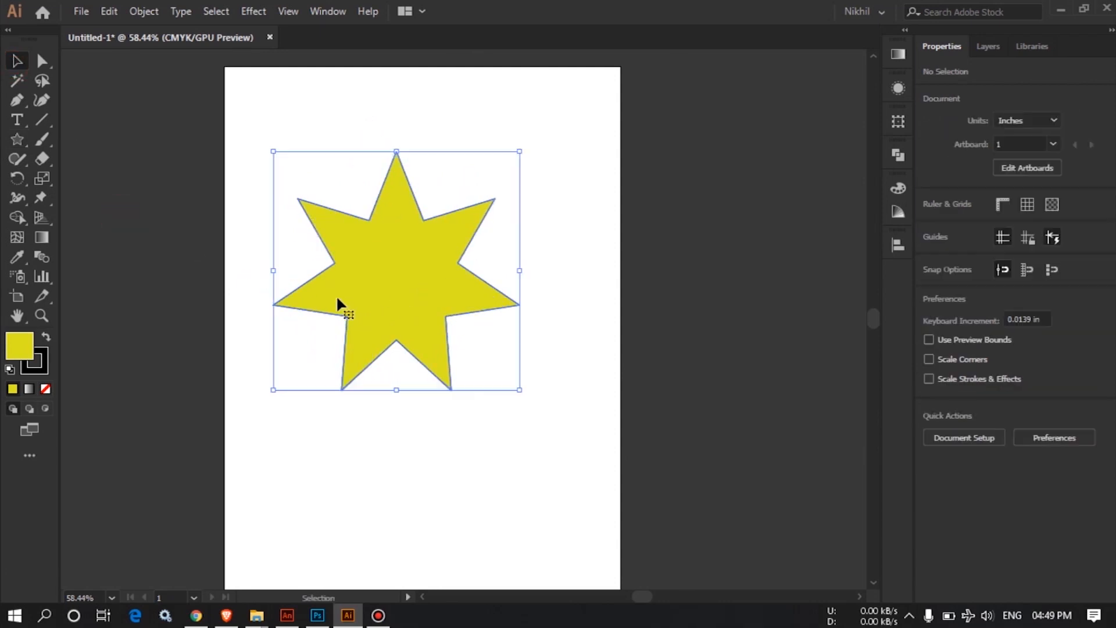
- Swap the star's fill and stroke colours back and forth, and reset them to the default white fill and black stroke
click(46, 337)
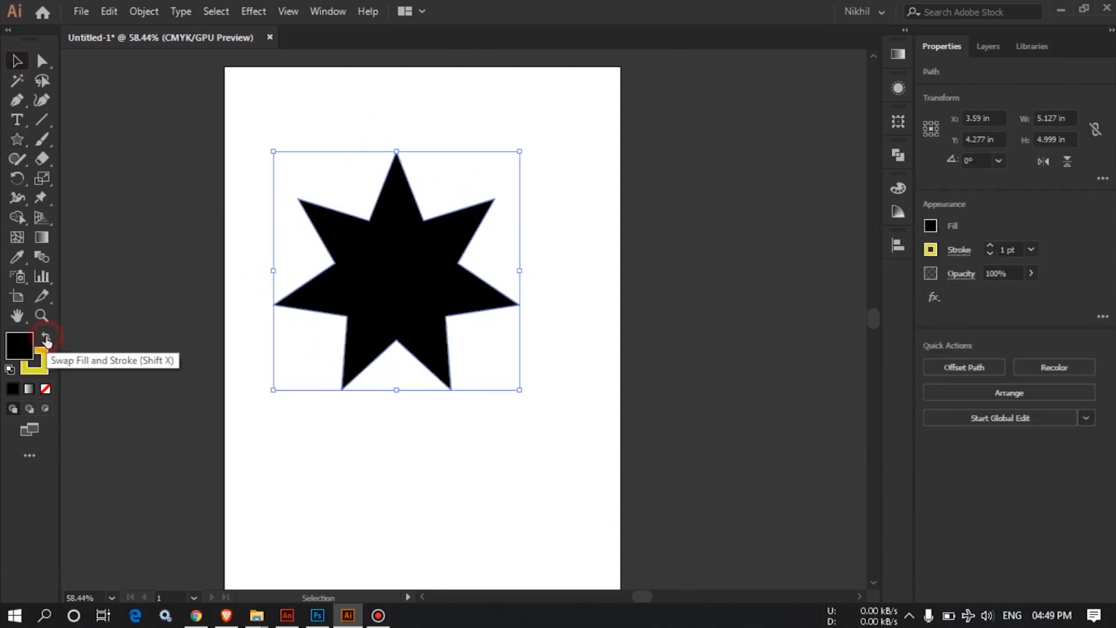
click(46, 338)
click(10, 368)
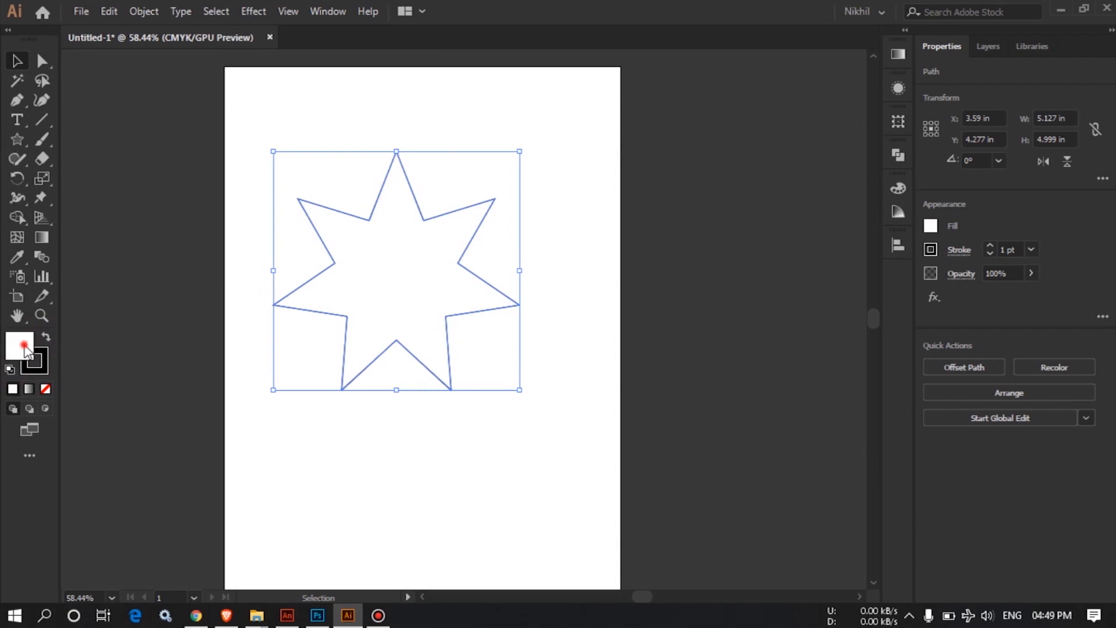
- Give the star a dark red fill and a bright red stroke
click(801, 284)
click(1029, 190)
click(42, 368)
double_click(42, 368)
click(873, 195)
click(1027, 190)
click(790, 374)
- Set the star's stroke weight to 12 pt and deselect it
click(396, 229)
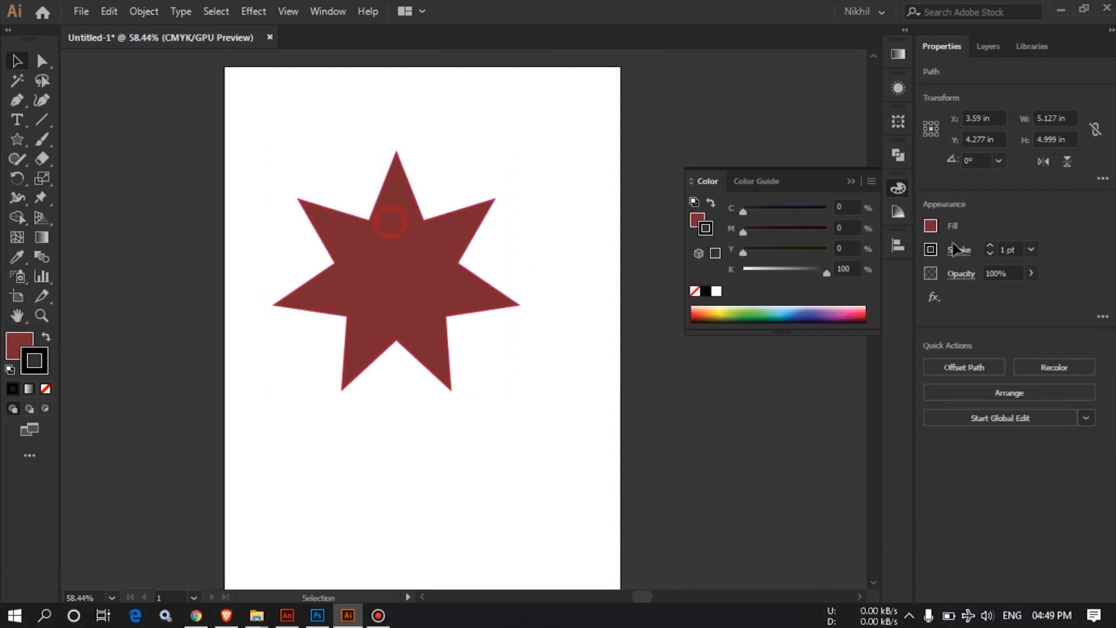
click(1031, 250)
click(1064, 440)
click(709, 383)
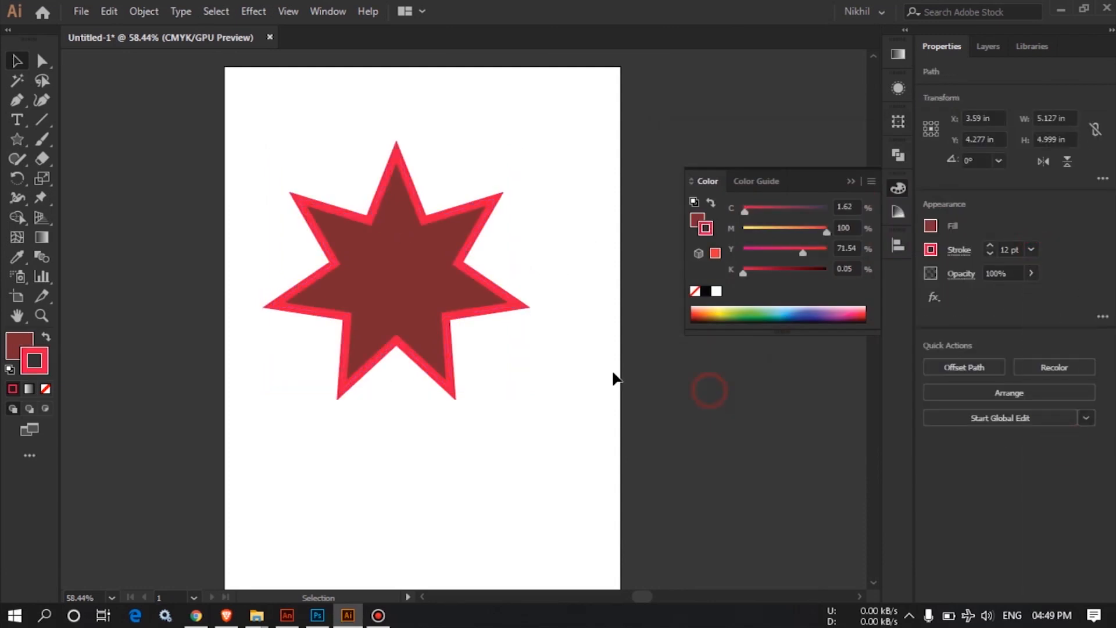
- Delete the star and activate the Rectangle Tool
click(398, 314)
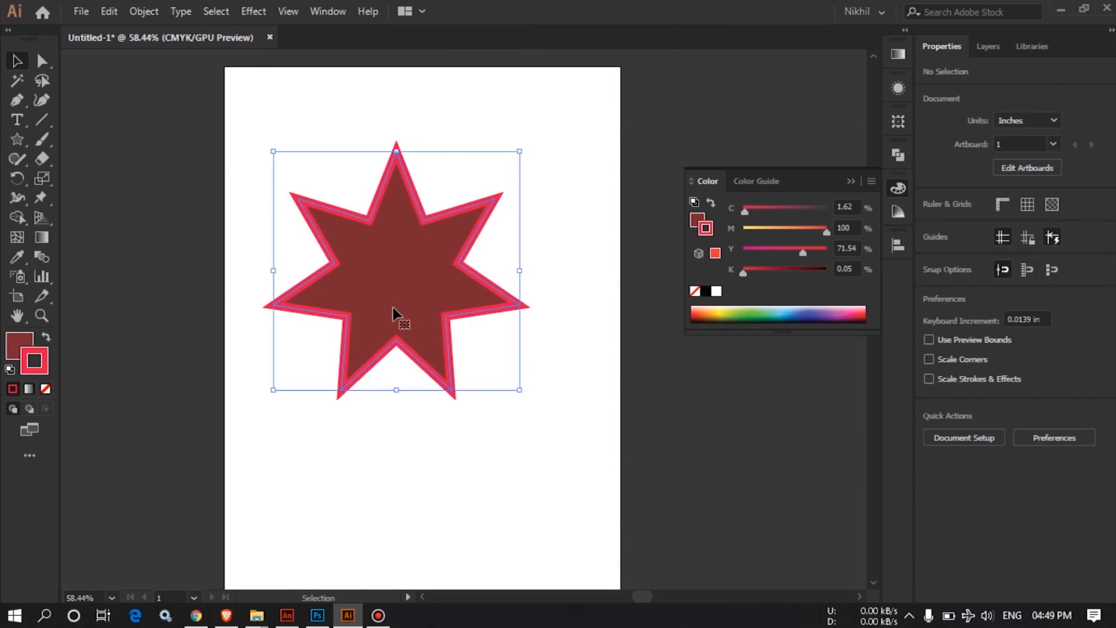
key(Delete)
click(17, 139)
right_click(17, 139)
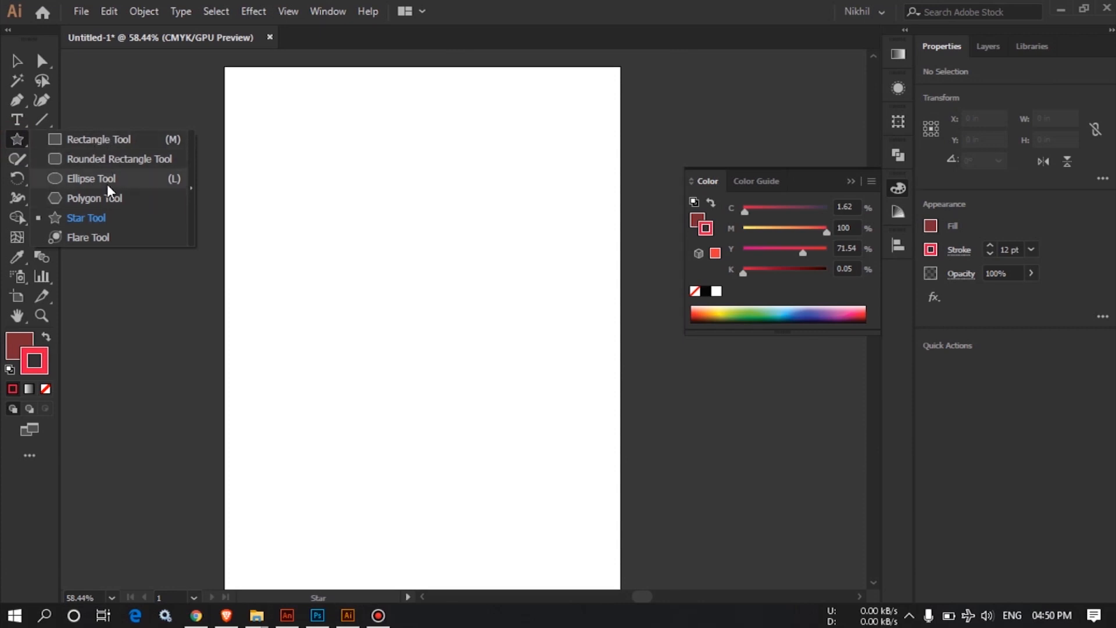
click(106, 145)
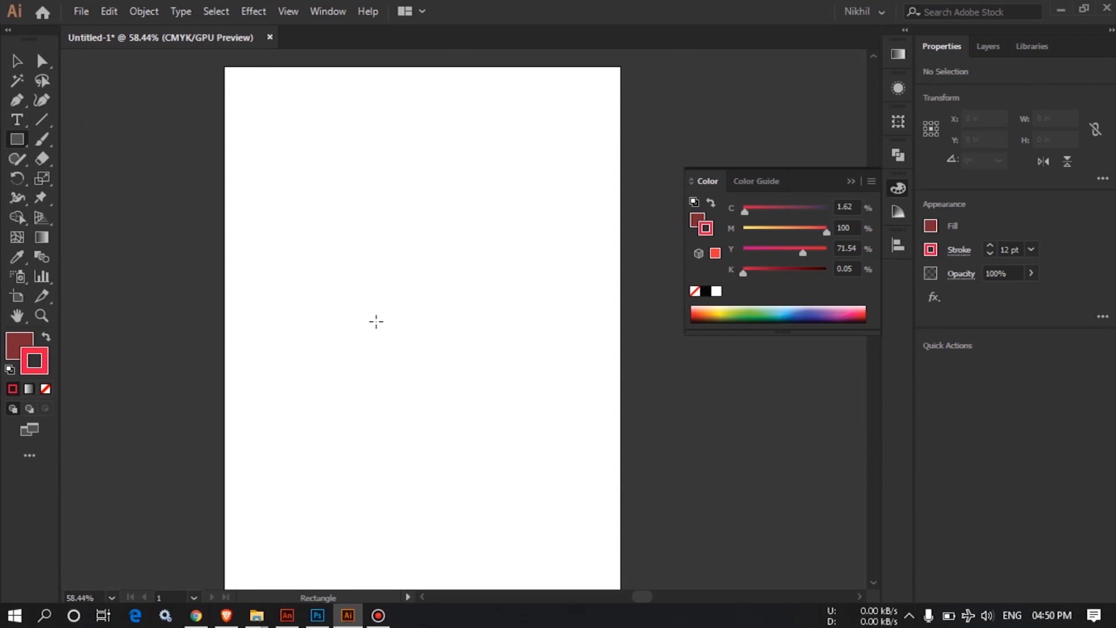
- Start a rounded rectangle by dimensions on the artboard and set its corner radius to 0.5 in
click(17, 139)
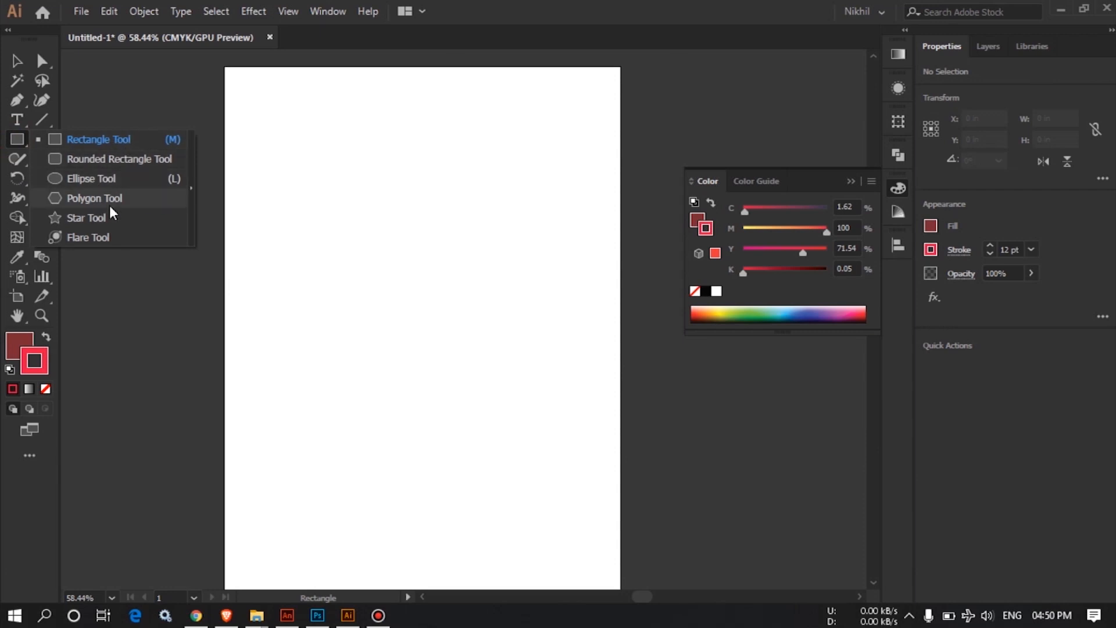
click(118, 159)
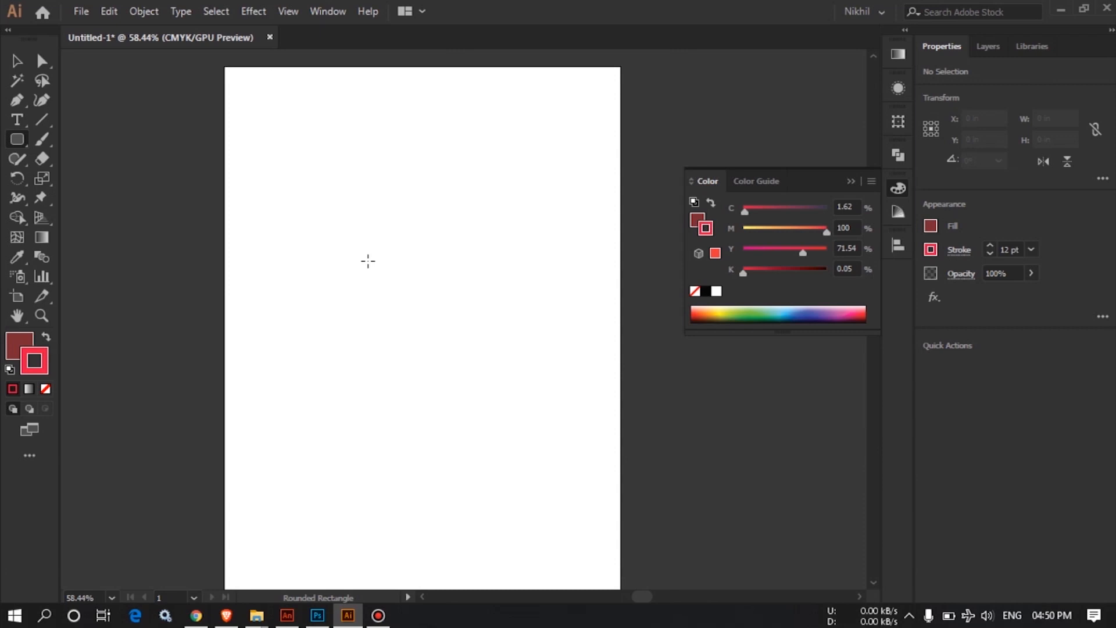
click(371, 273)
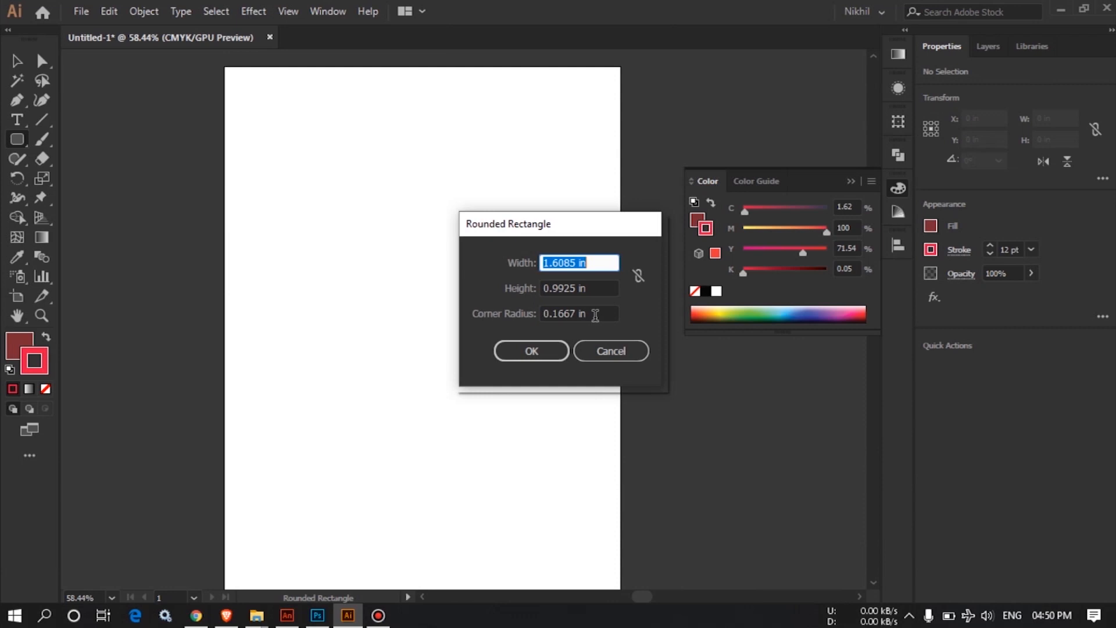
drag(597, 307, 490, 311)
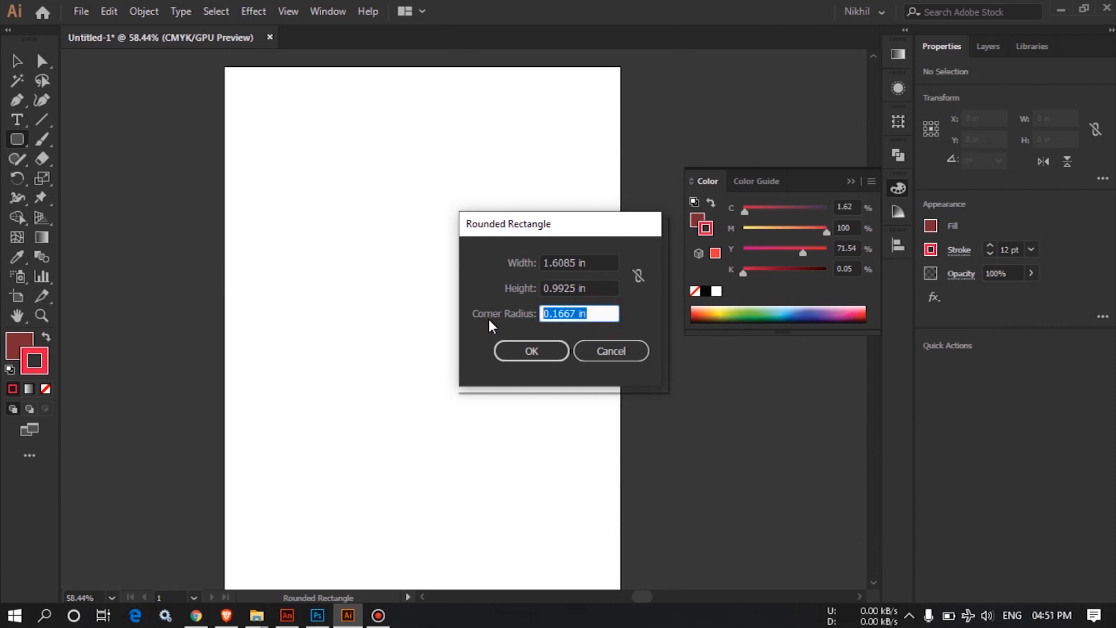
text(.5)
key(shift+Tab)
key(shift+Tab)
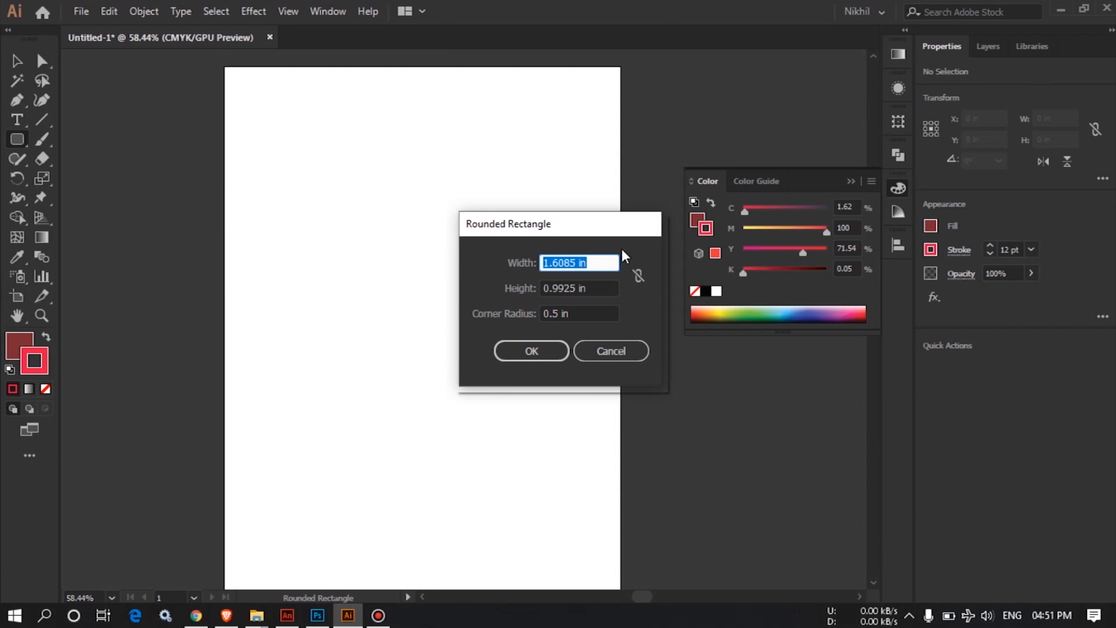
- Set the rounded rectangle's width to 8 in and height to 9 in, and link the two proportions
text(1)
key(BackSpace)
text(8)
key(Tab)
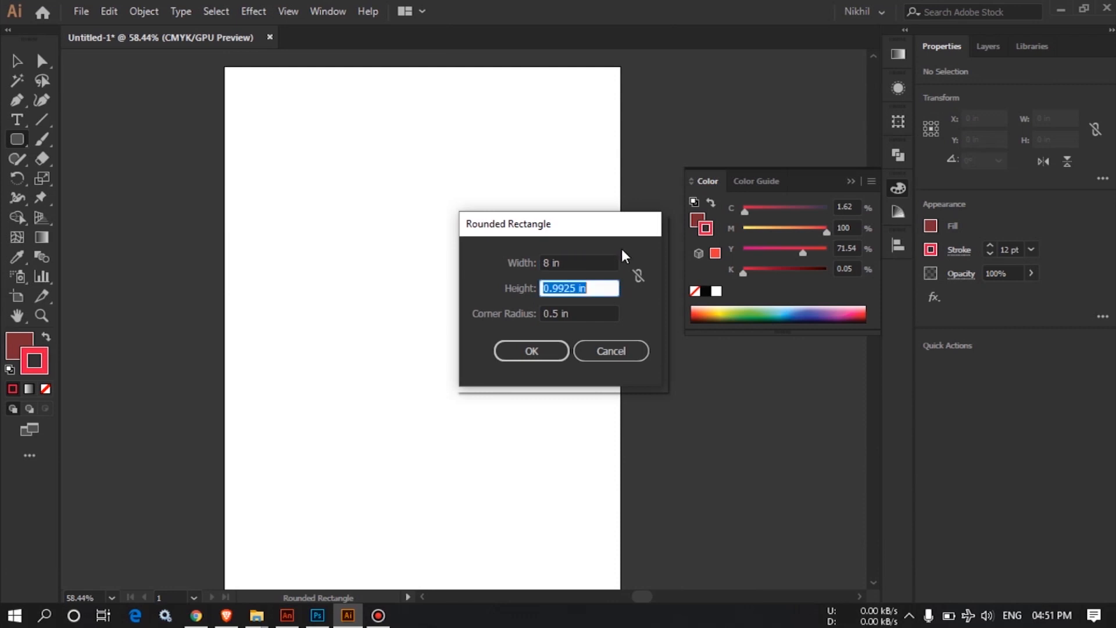
text(9)
click(636, 278)
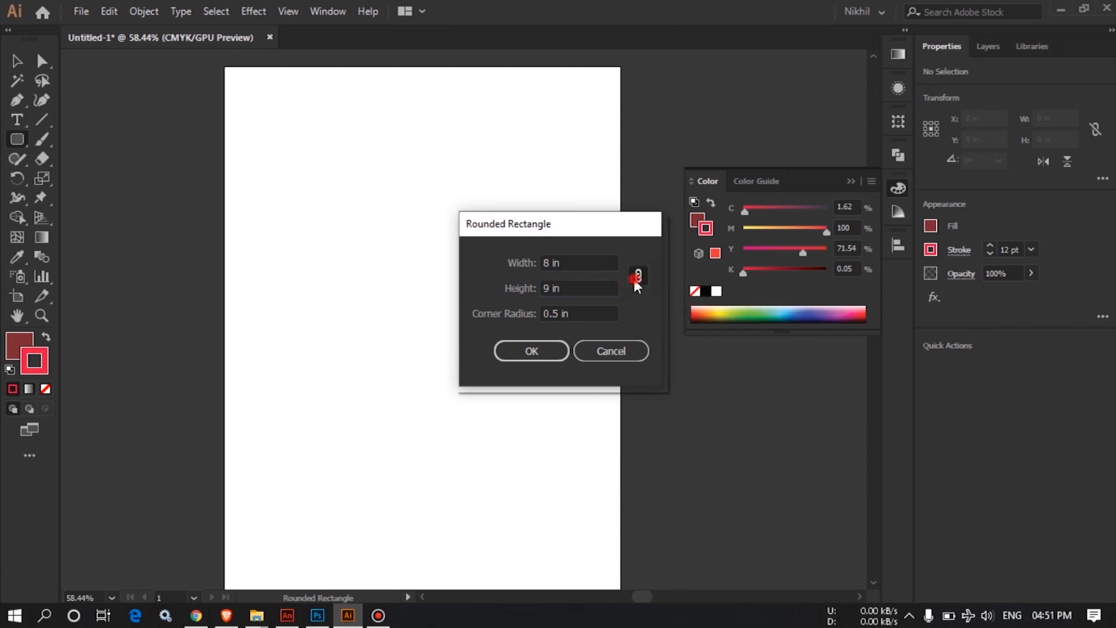
- Set the linked width to 10 in and create the rounded rectangle
click(572, 262)
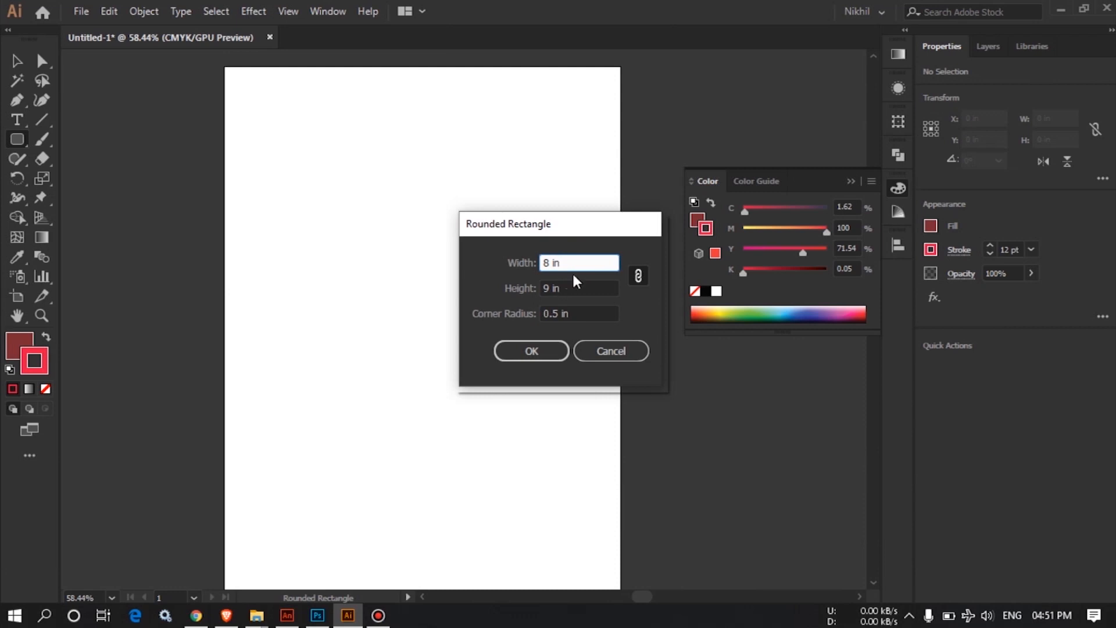
drag(572, 263, 536, 264)
text(10)
click(522, 359)
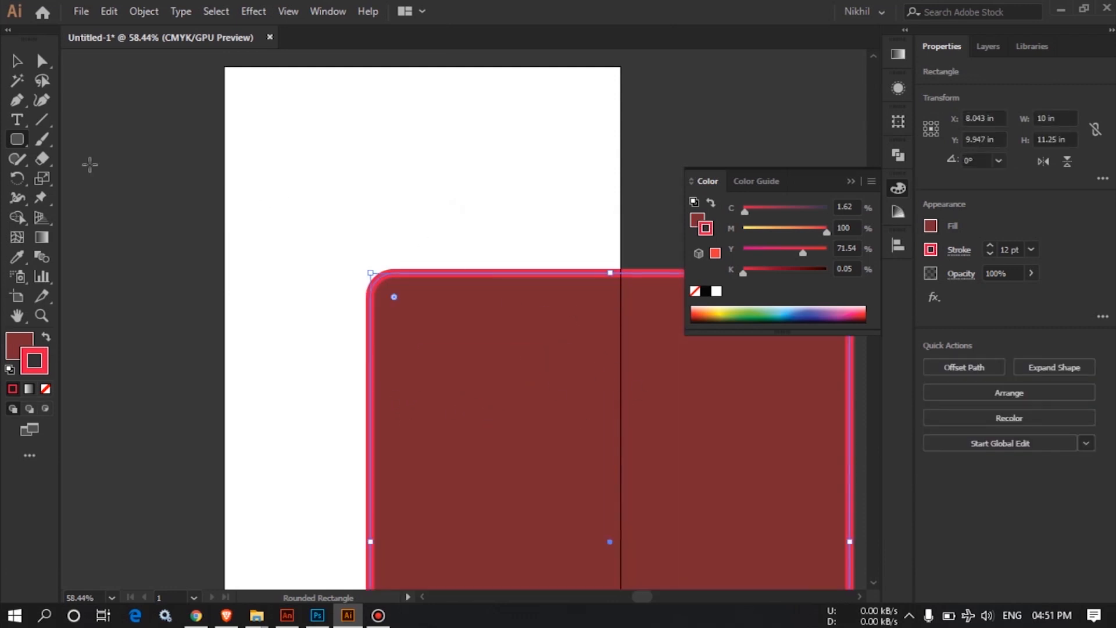
- Scale the rounded rectangle down proportionally to about 3.95 by 4.45 in, keeping its upper-left corner in place
click(17, 61)
drag(548, 356, 346, 395)
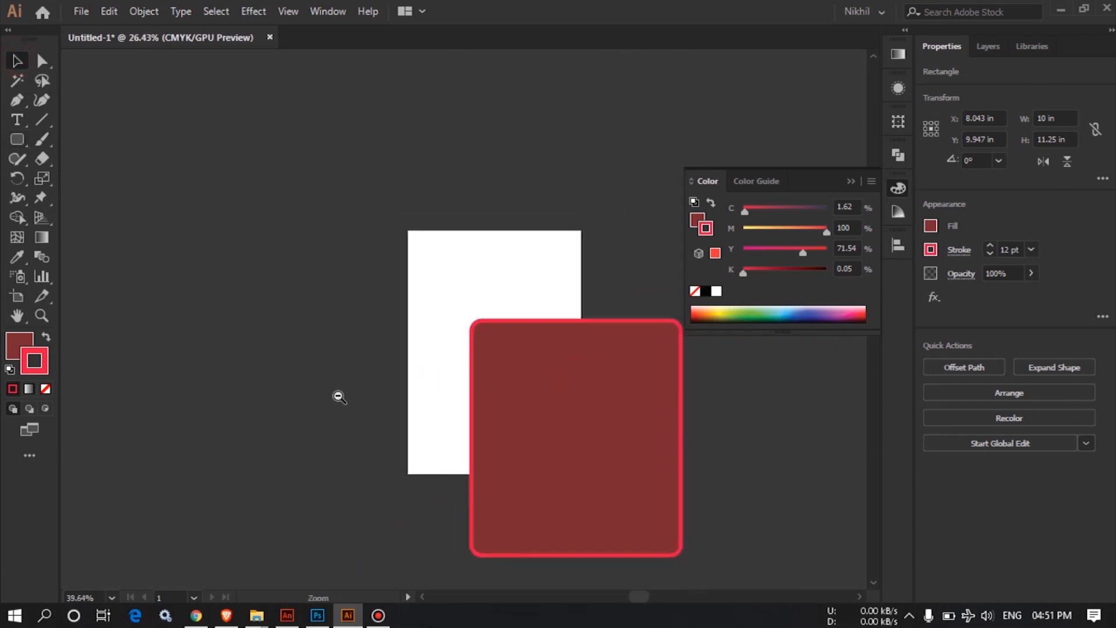
click(483, 371)
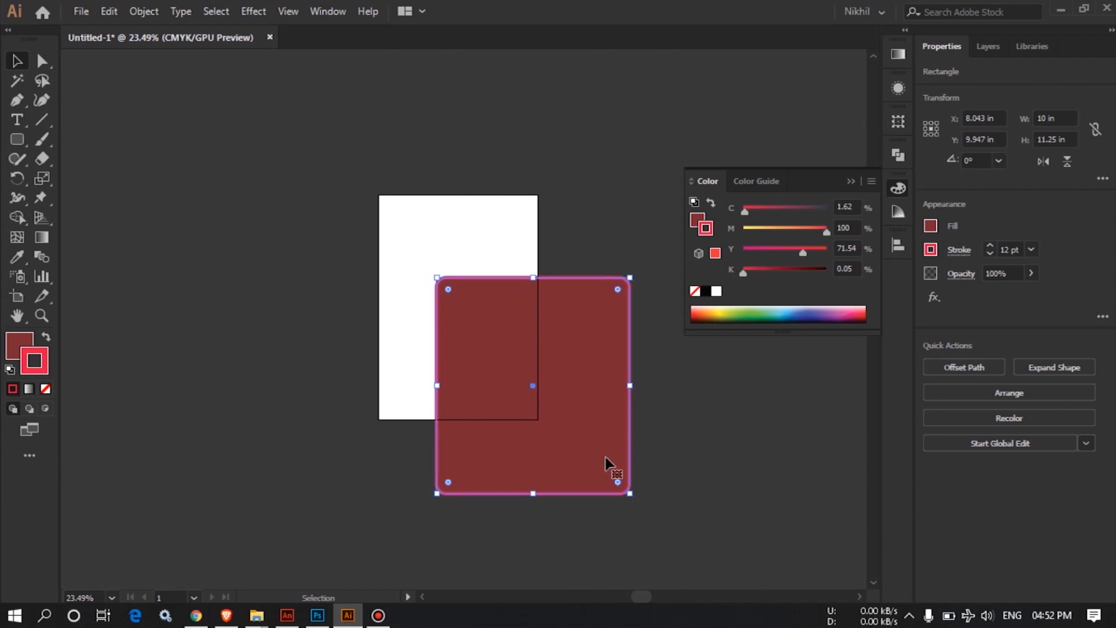
key(shift)
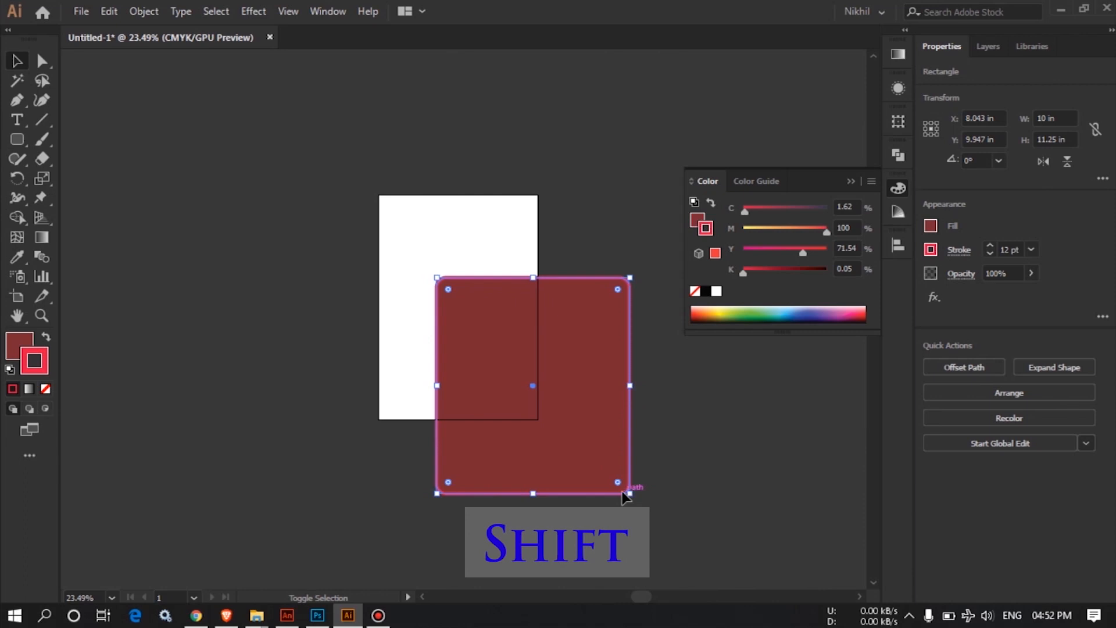
drag(627, 492, 541, 366)
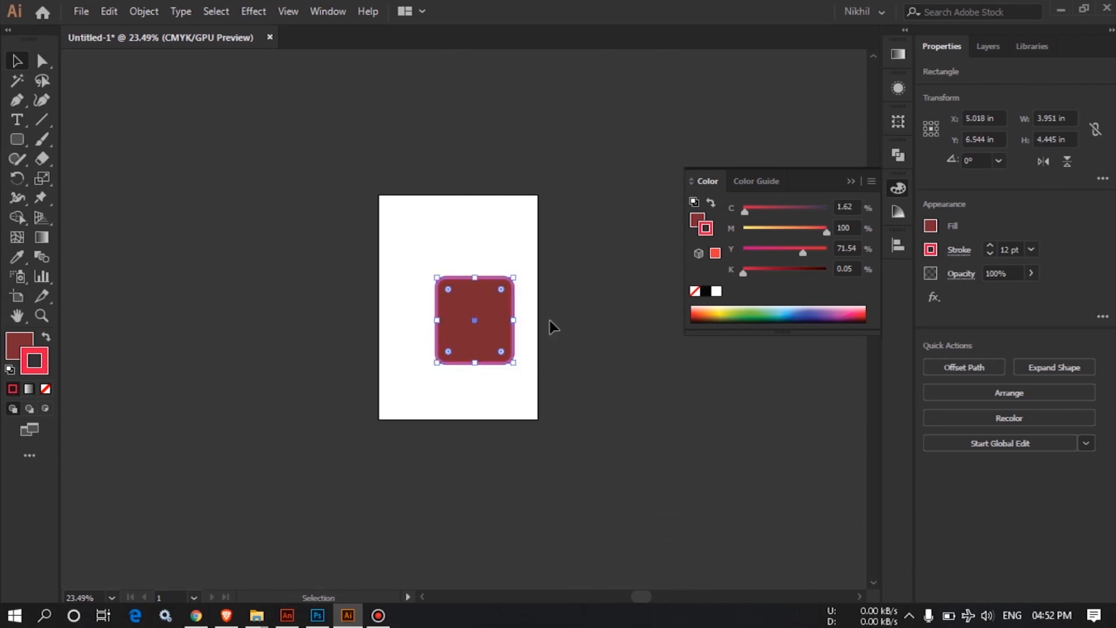
- Move the rounded rectangle up and to the left, centring it at about X 4.13 in, Y 5.01 in
key(z)
drag(469, 291, 536, 349)
key(v)
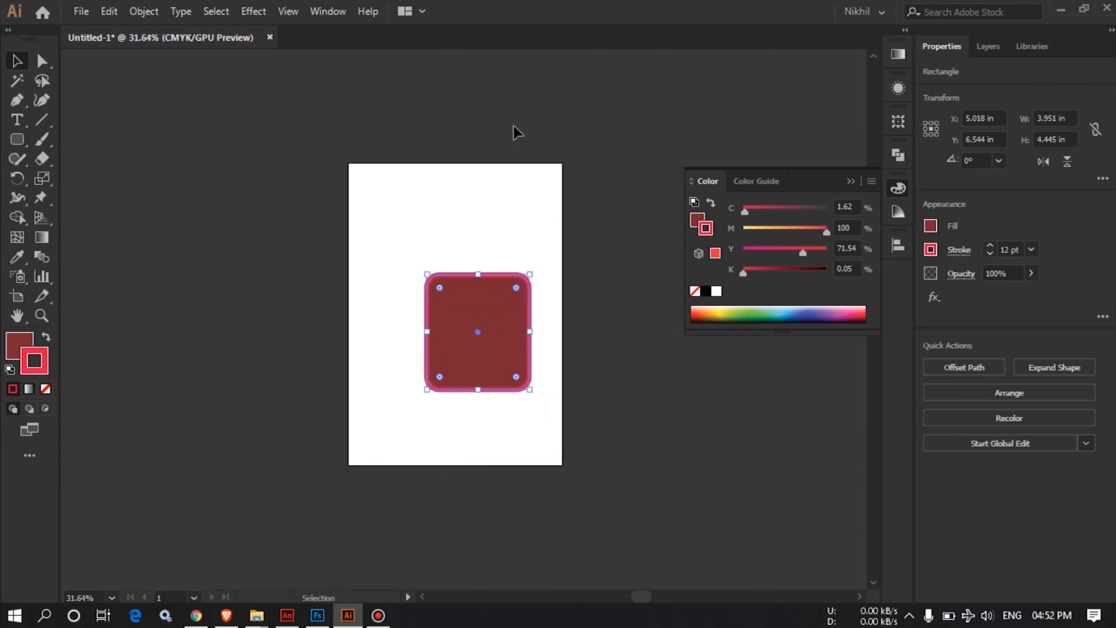
key(ctrl+0)
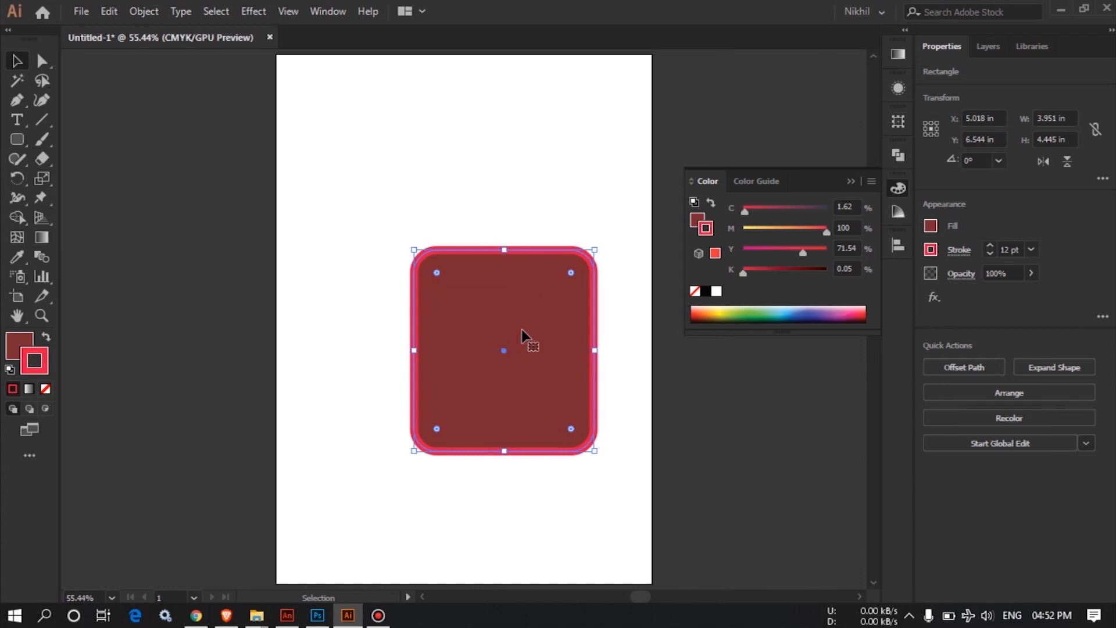
drag(511, 323, 467, 257)
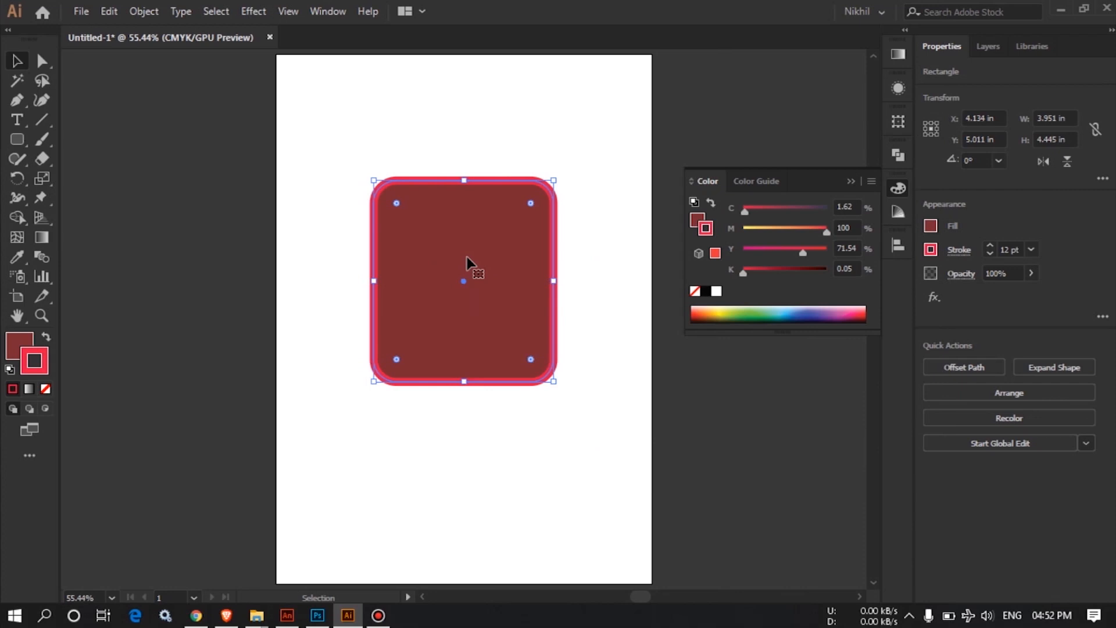
- Resize the rounded rectangle to a width of 4 in and a height of 5 in, and deselect it
click(501, 116)
click(512, 198)
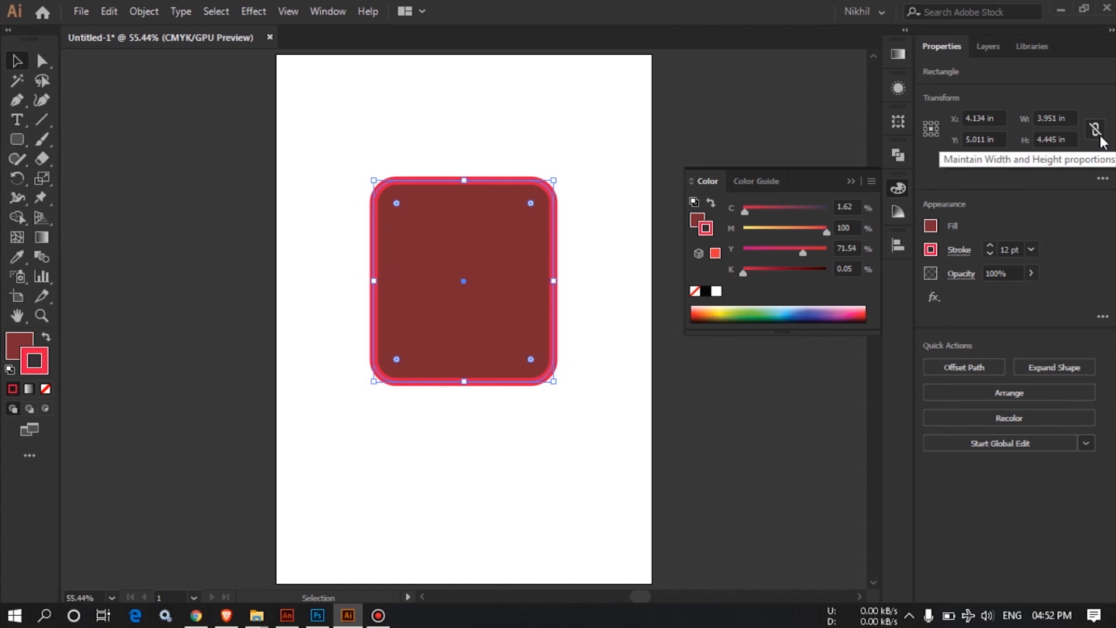
click(202, 189)
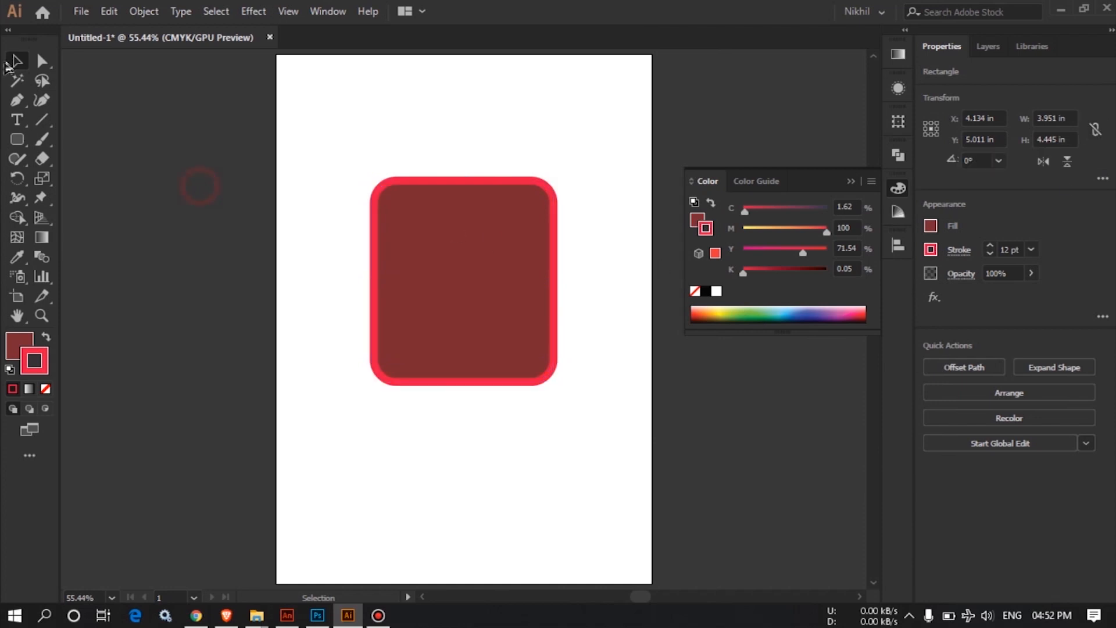
click(454, 238)
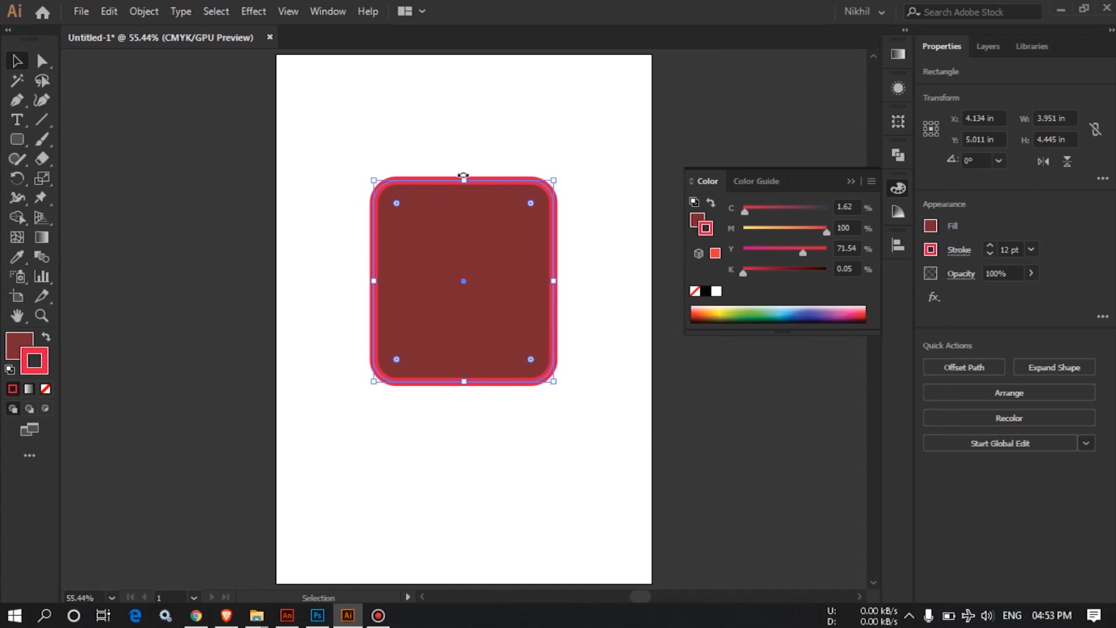
click(1073, 118)
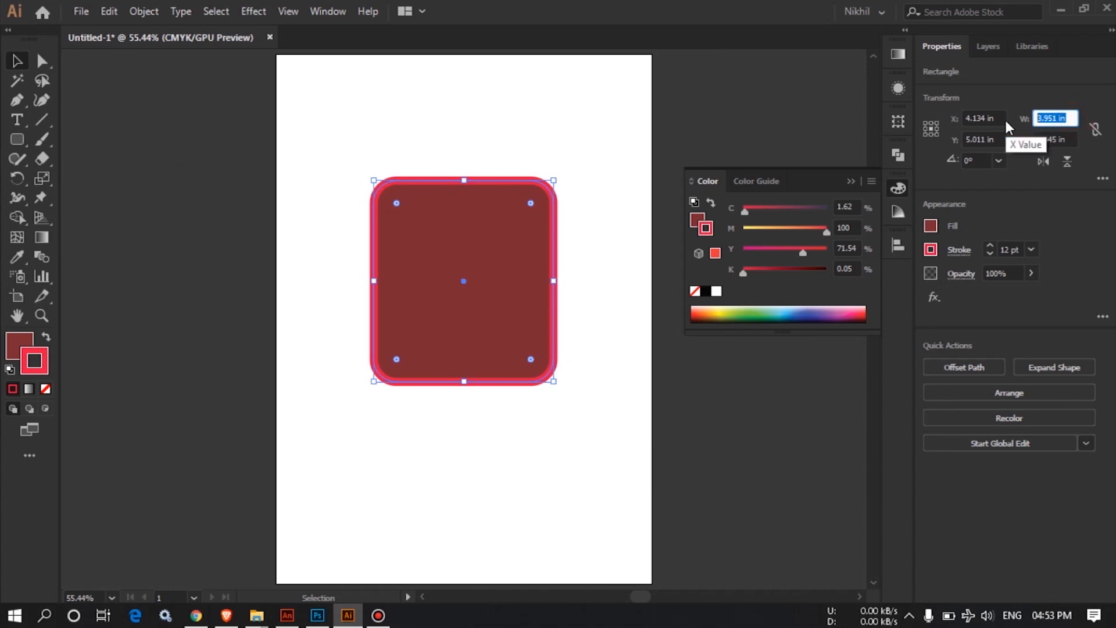
text(4)
key(Tab)
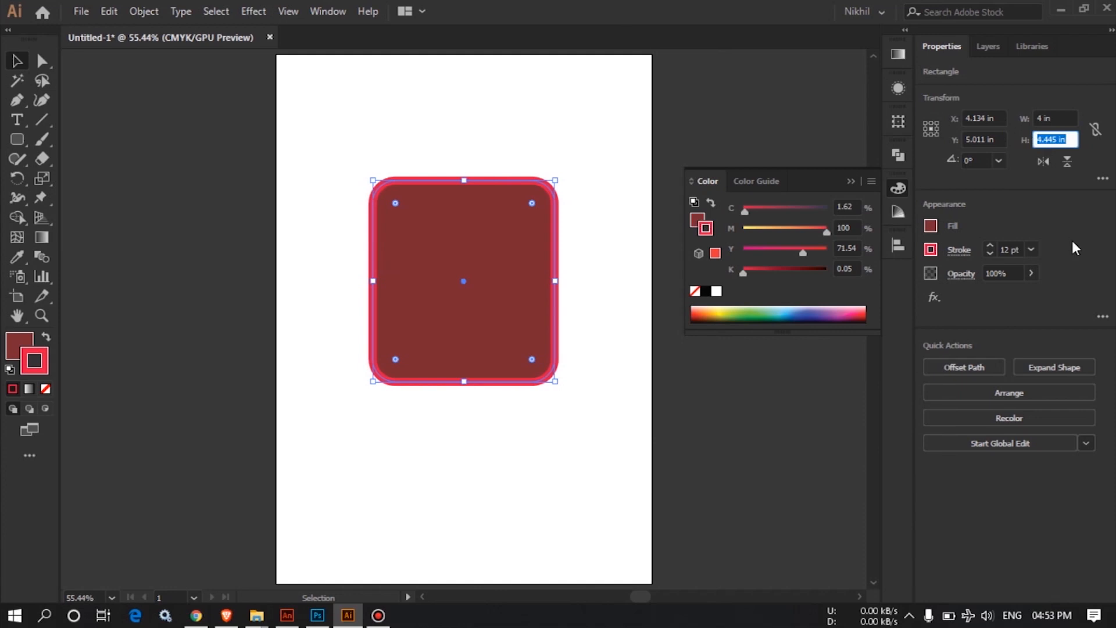
text(5)
key(Return)
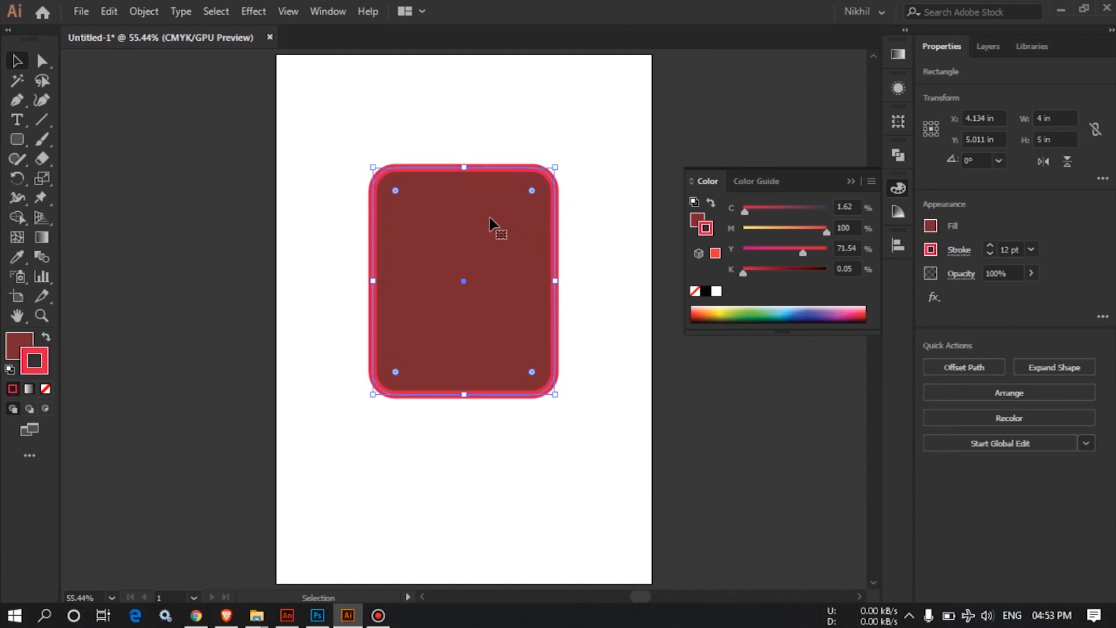
click(275, 229)
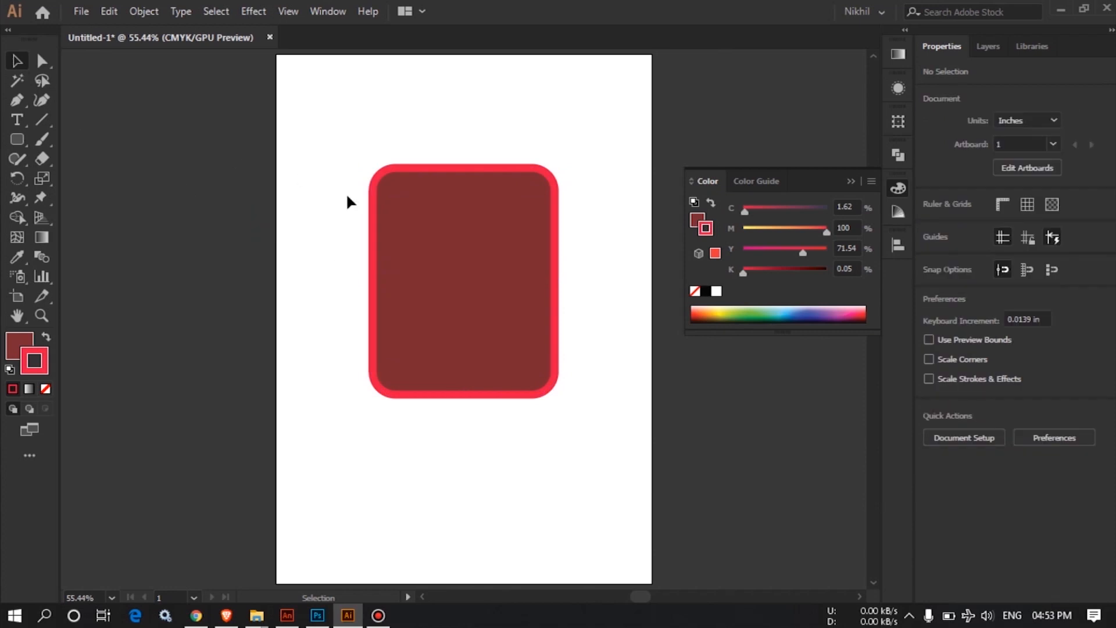
- Delete the rounded rectangle and activate the Rounded Rectangle Tool
click(397, 225)
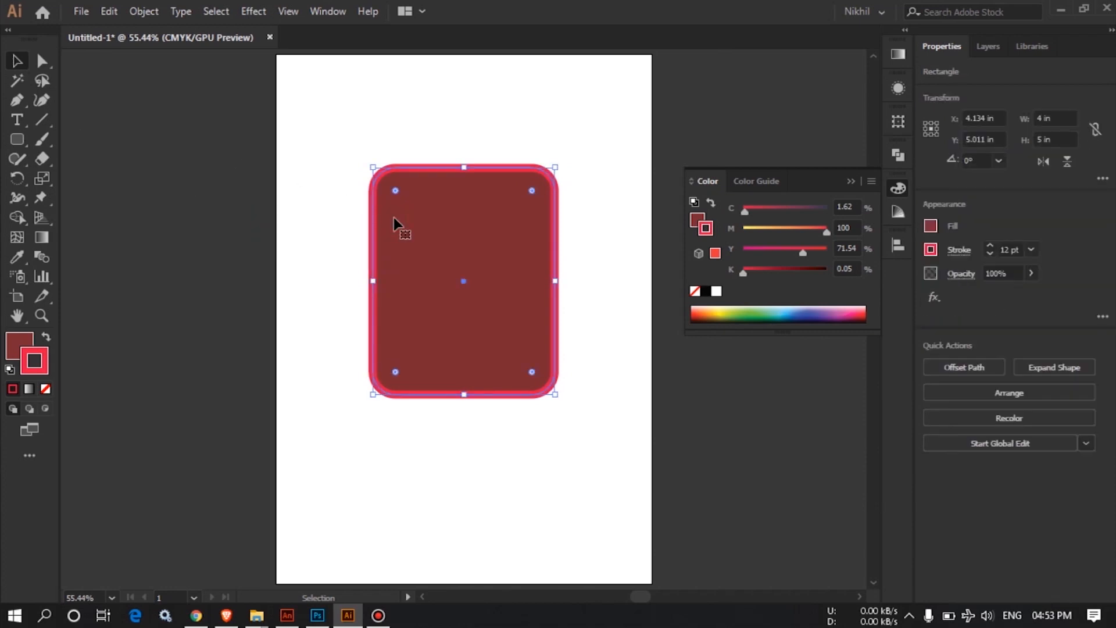
key(Delete)
click(17, 141)
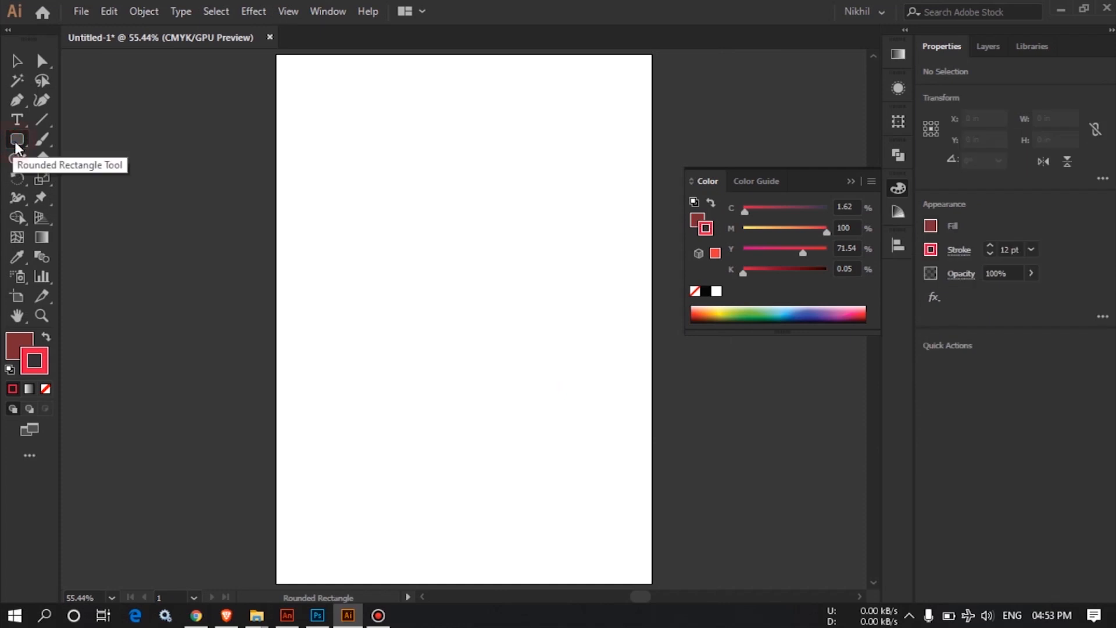
click(23, 138)
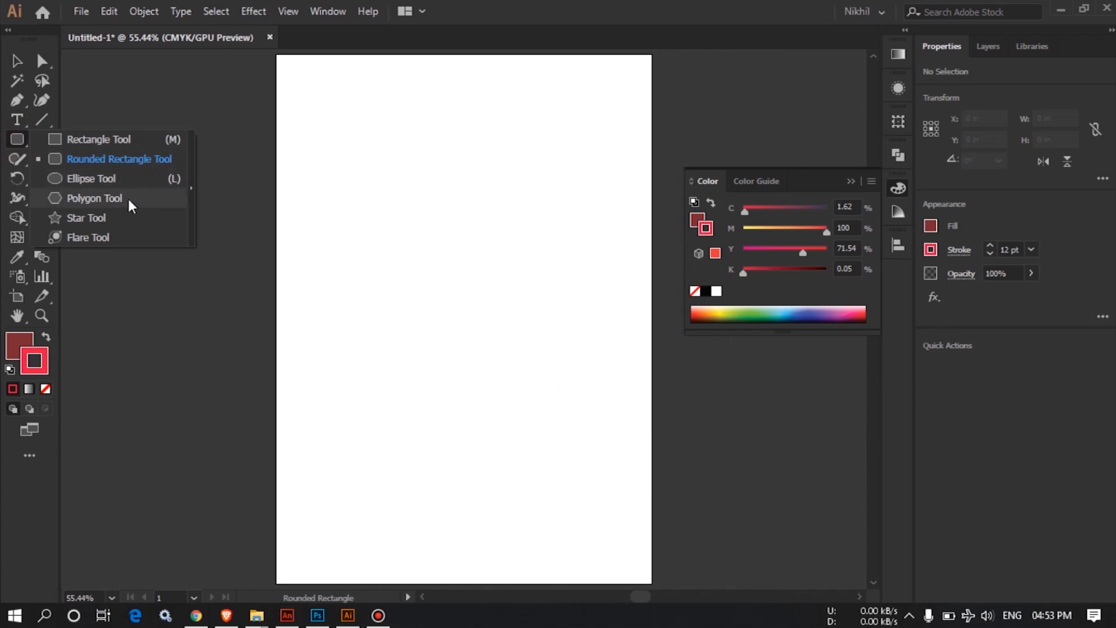
click(18, 143)
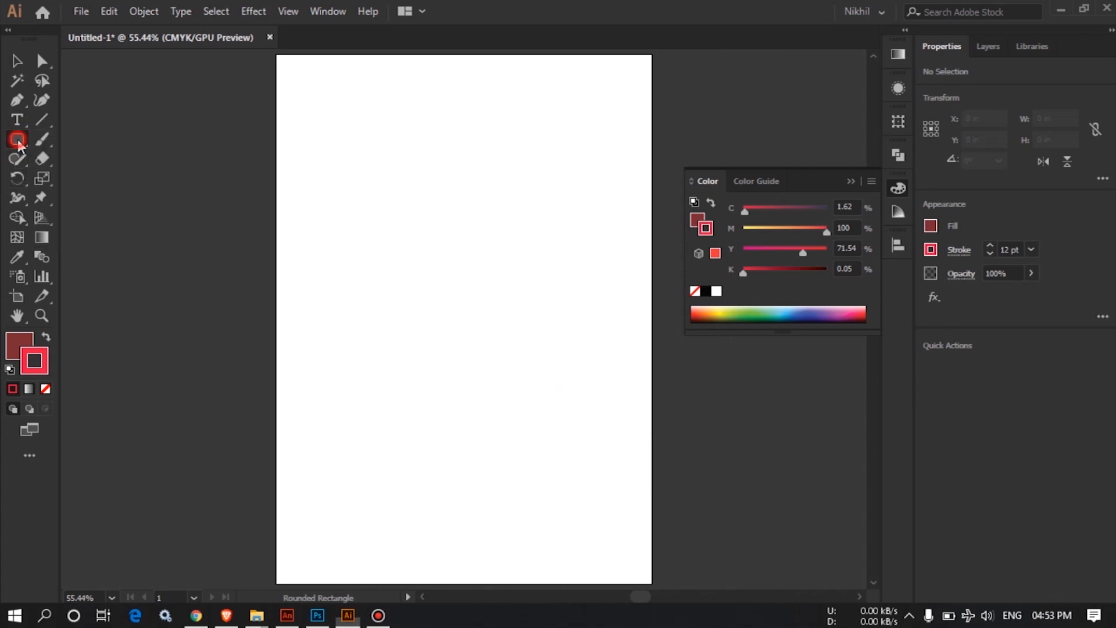
- Switch to the Selection tool, collapse the colour settings and show the document's layers
click(17, 61)
click(141, 138)
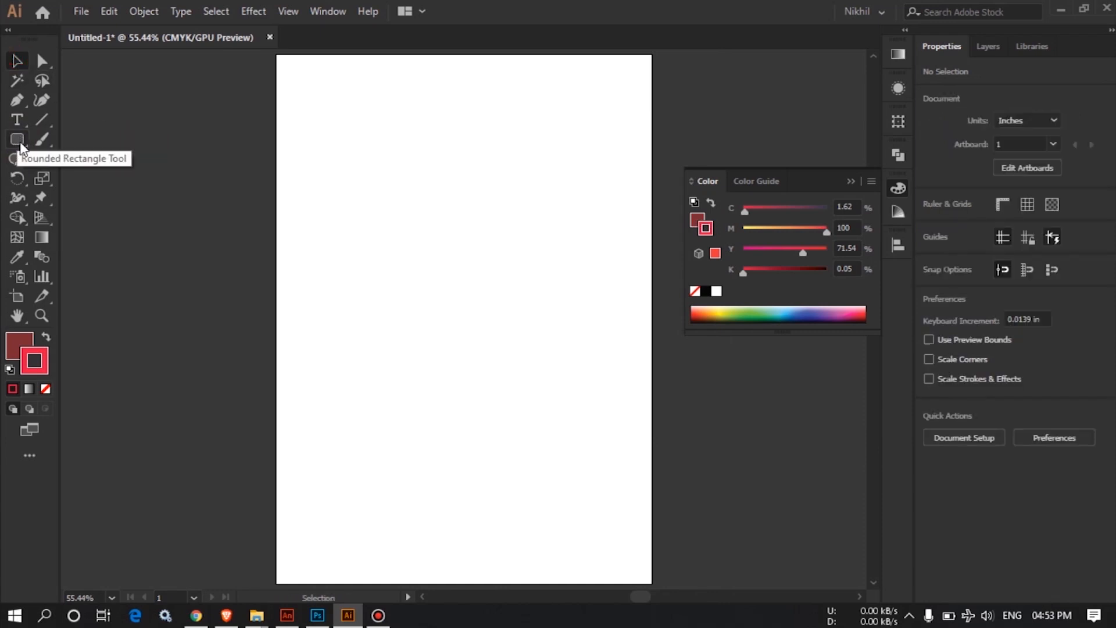
click(79, 116)
click(847, 178)
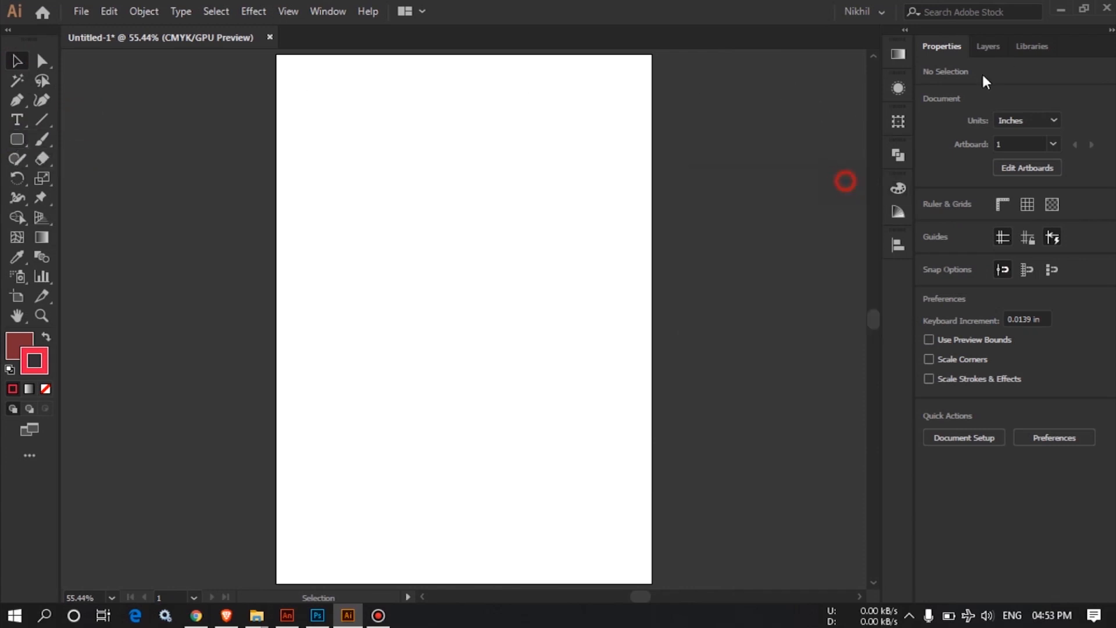
click(992, 46)
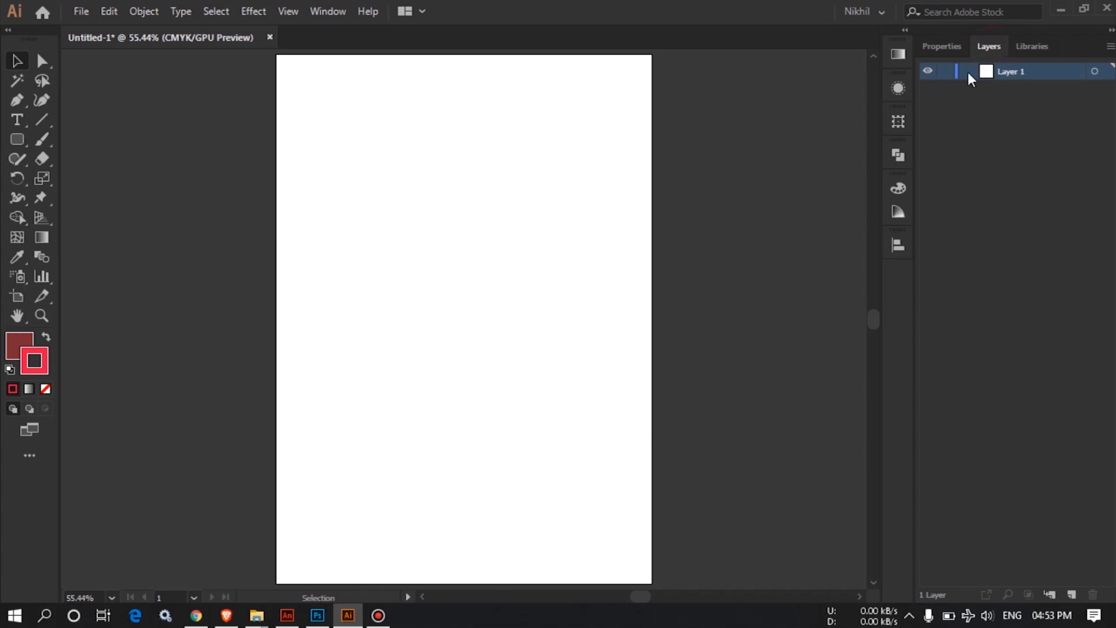
- Hide the layers list and show it again
click(321, 11)
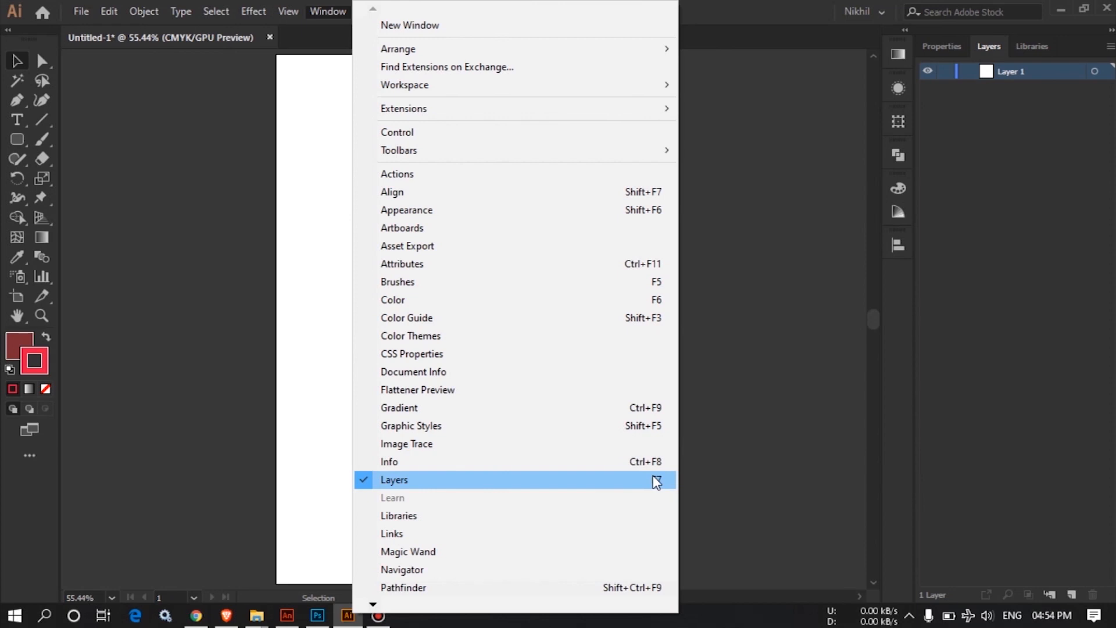
click(589, 480)
click(328, 11)
click(395, 481)
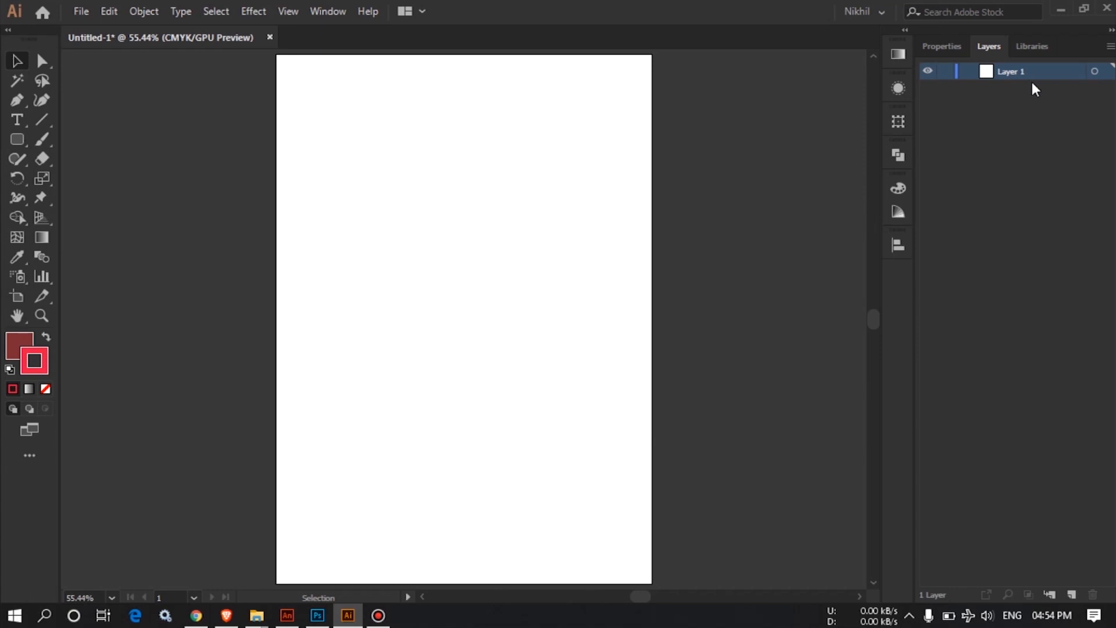
- Draw a rectangle in the upper middle of the artboard on Layer 1 and deselect it
drag(18, 139, 69, 140)
drag(402, 208, 558, 289)
click(16, 61)
click(334, 169)
click(505, 265)
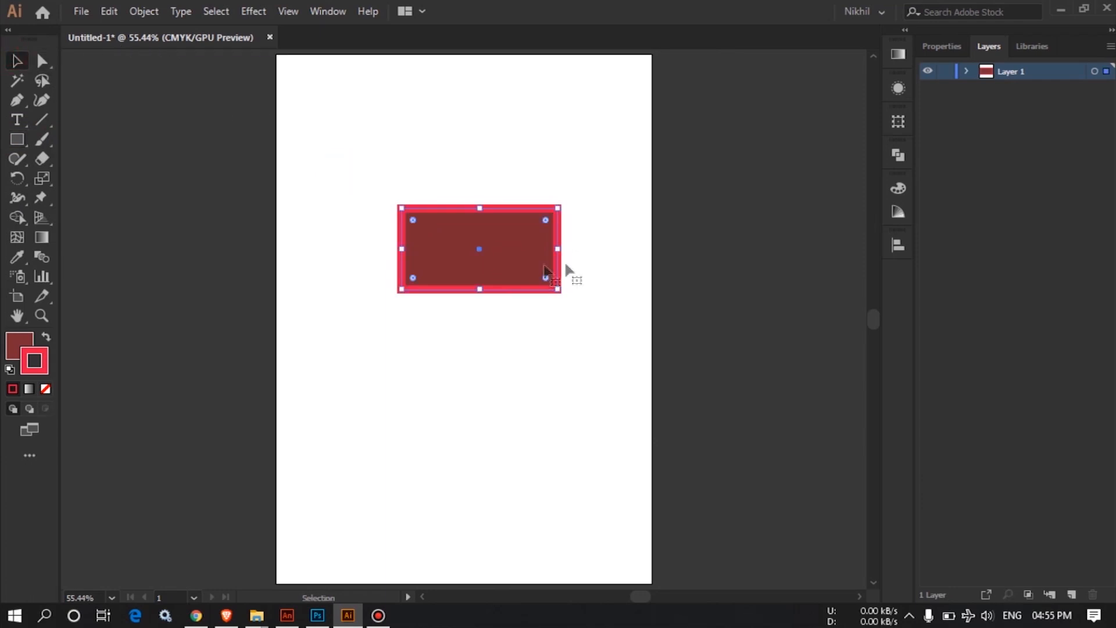
click(620, 270)
click(818, 365)
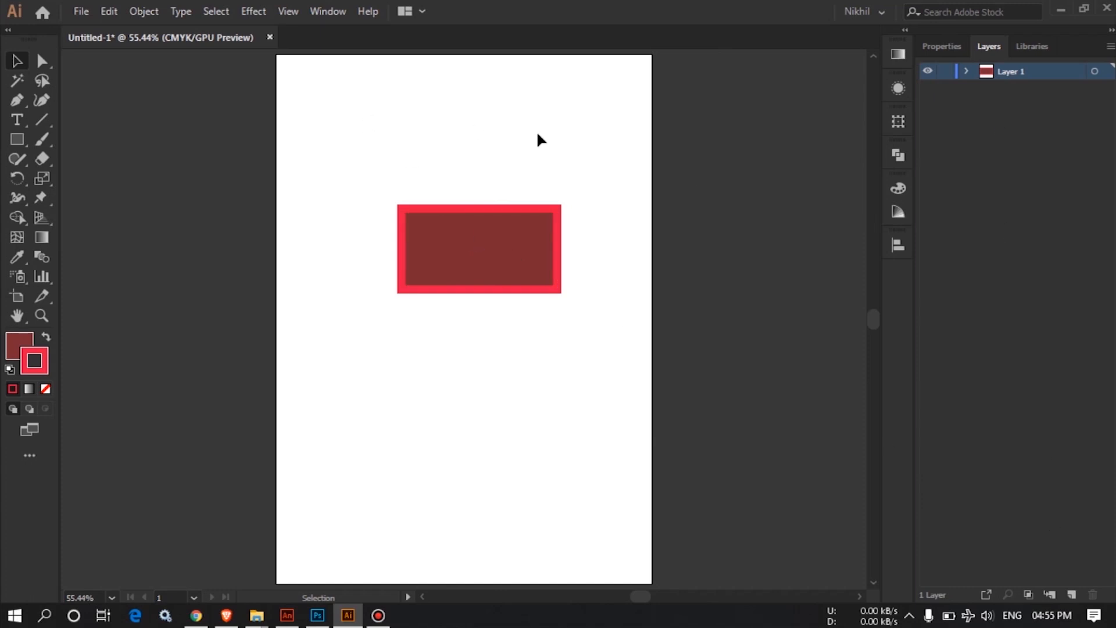
- Add a new layer and draw a wider rectangle on it, below the first rectangle on the artboard
click(1072, 593)
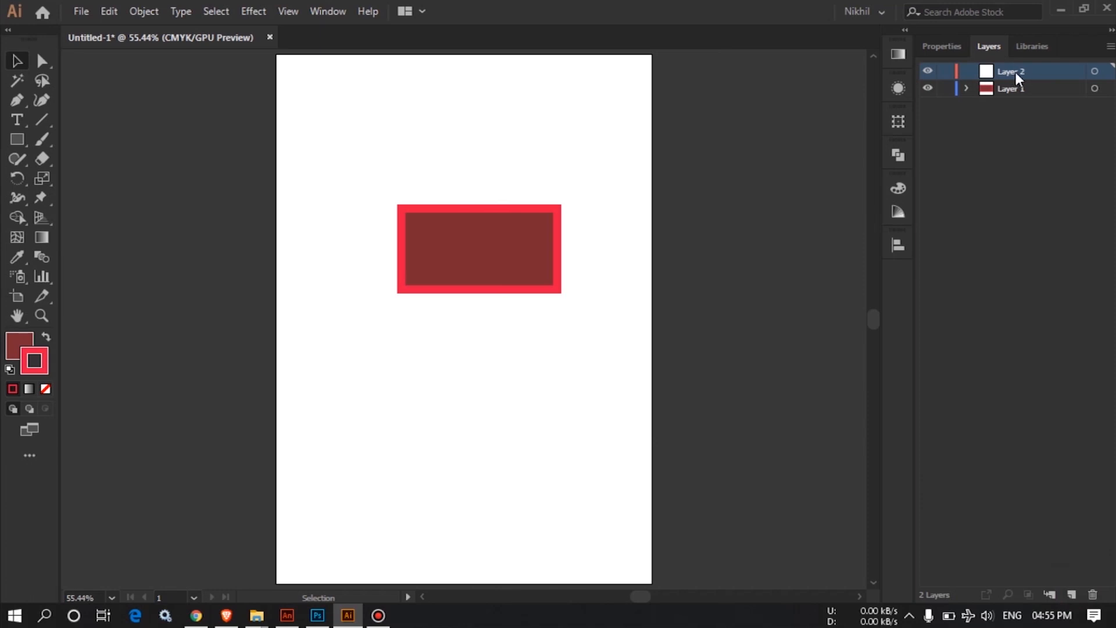
click(703, 228)
click(17, 140)
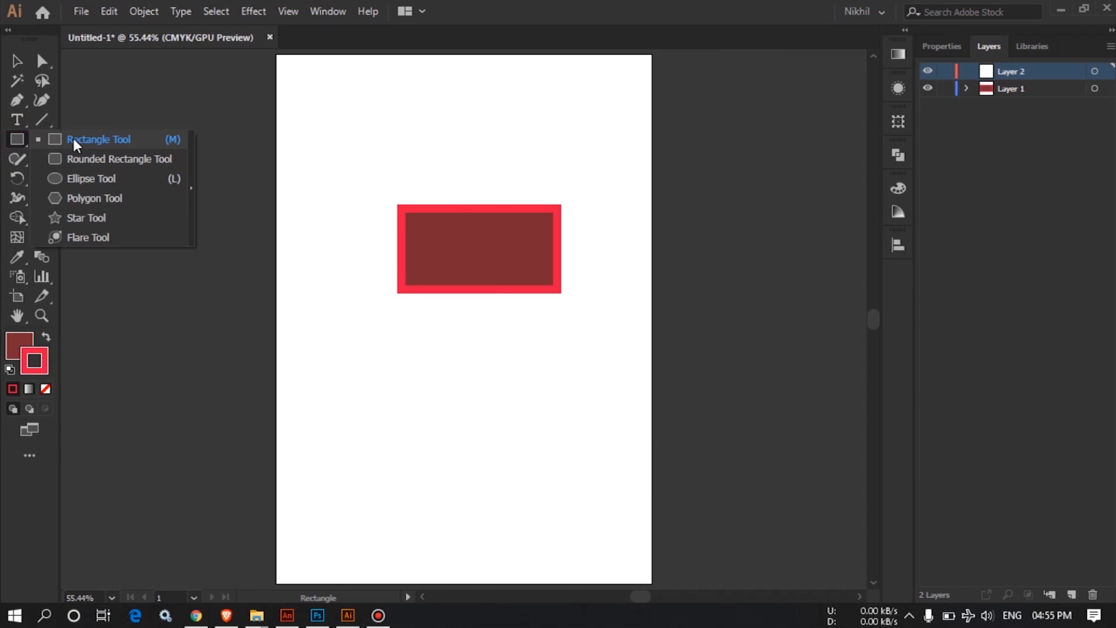
click(74, 141)
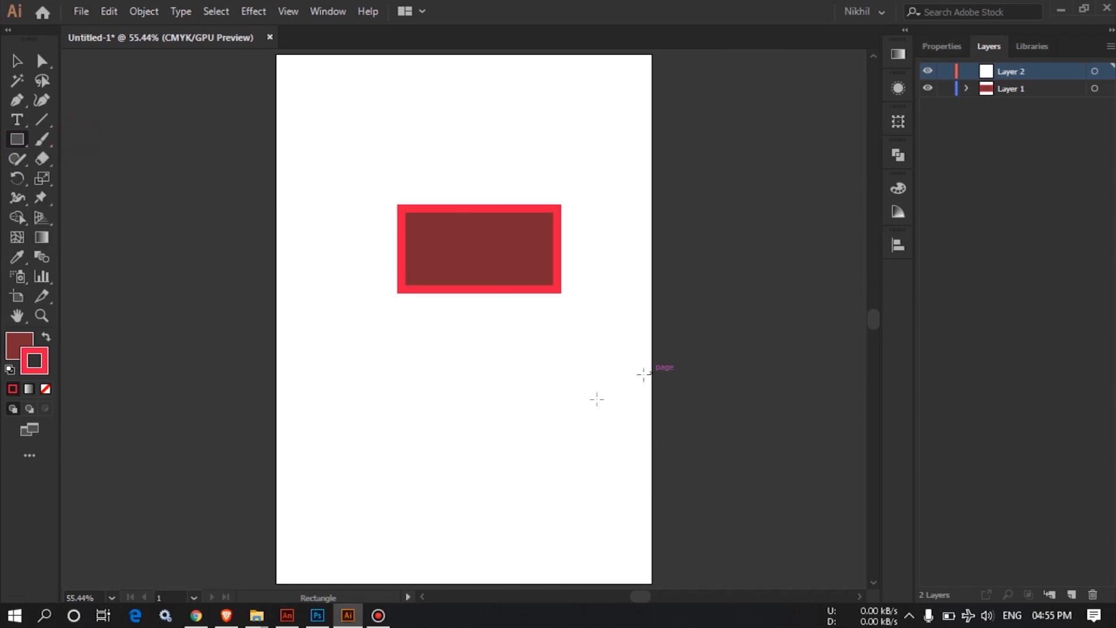
drag(354, 382, 595, 484)
click(17, 61)
click(210, 222)
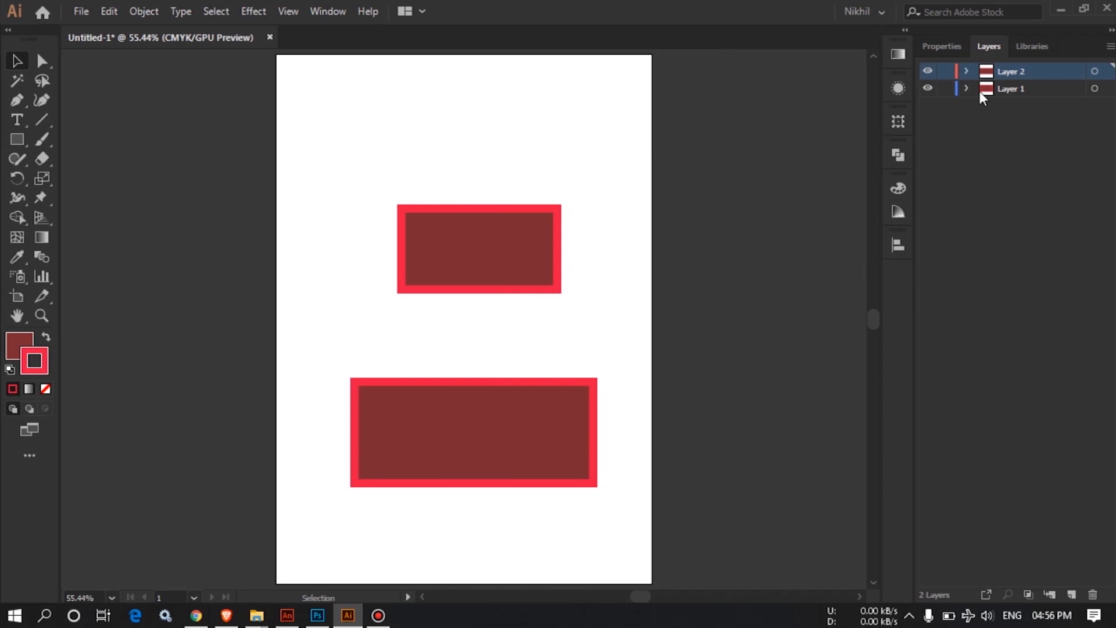
- Hide Layer 1, try to select its hidden rectangle, and show the layer again
click(928, 88)
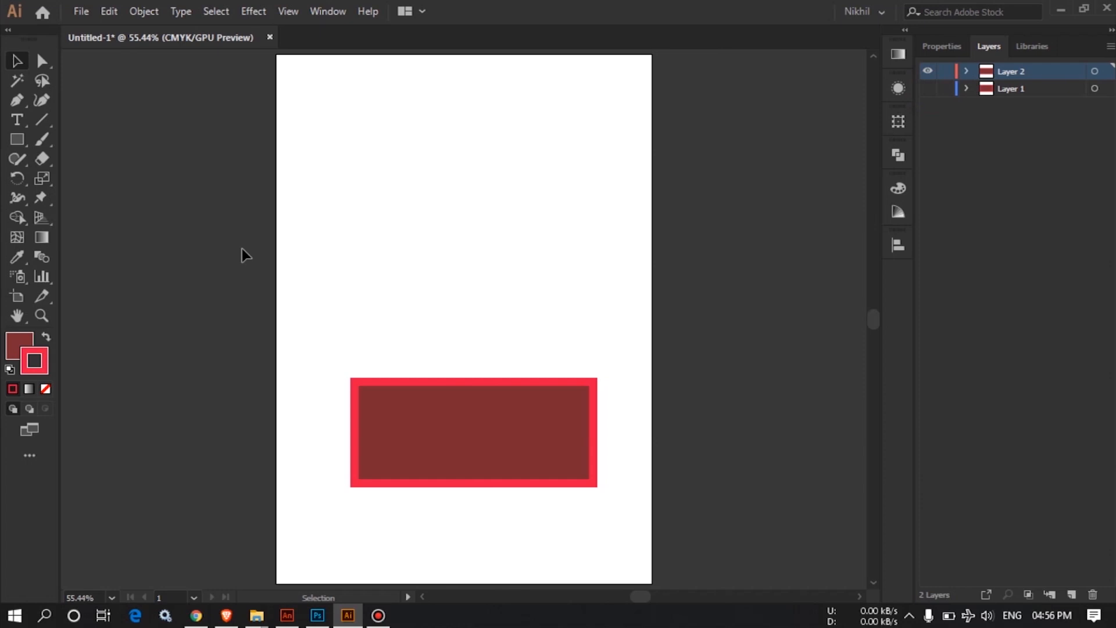
drag(215, 148, 658, 264)
drag(332, 187, 482, 243)
click(406, 222)
click(392, 185)
drag(332, 171, 503, 232)
click(346, 208)
click(928, 88)
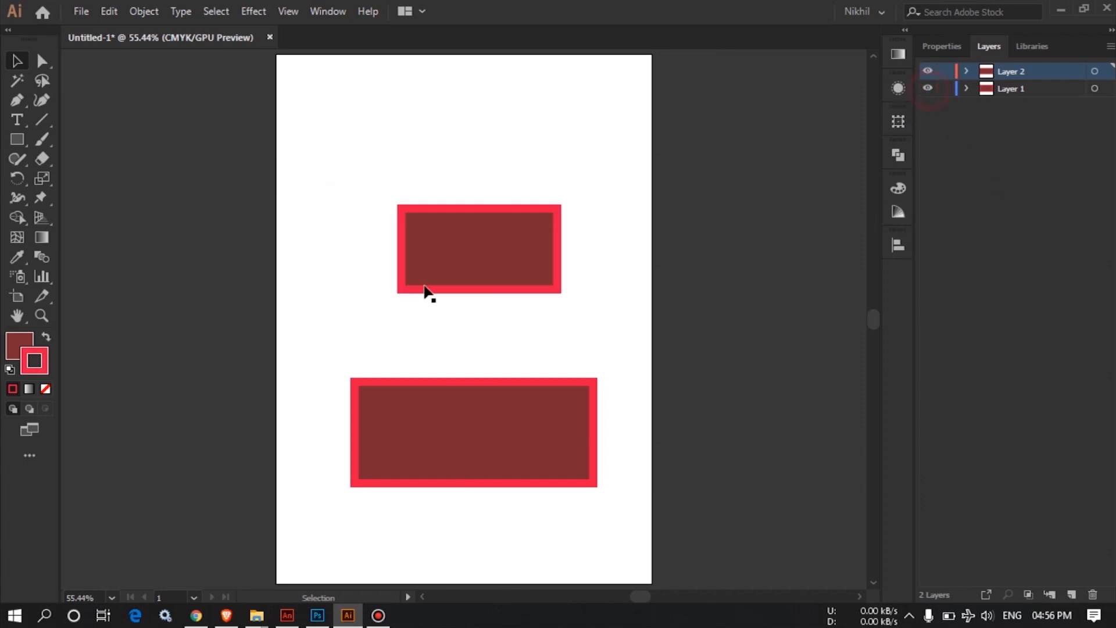
- Lock Layer 1 and make it the active layer
click(718, 267)
click(943, 90)
click(1016, 92)
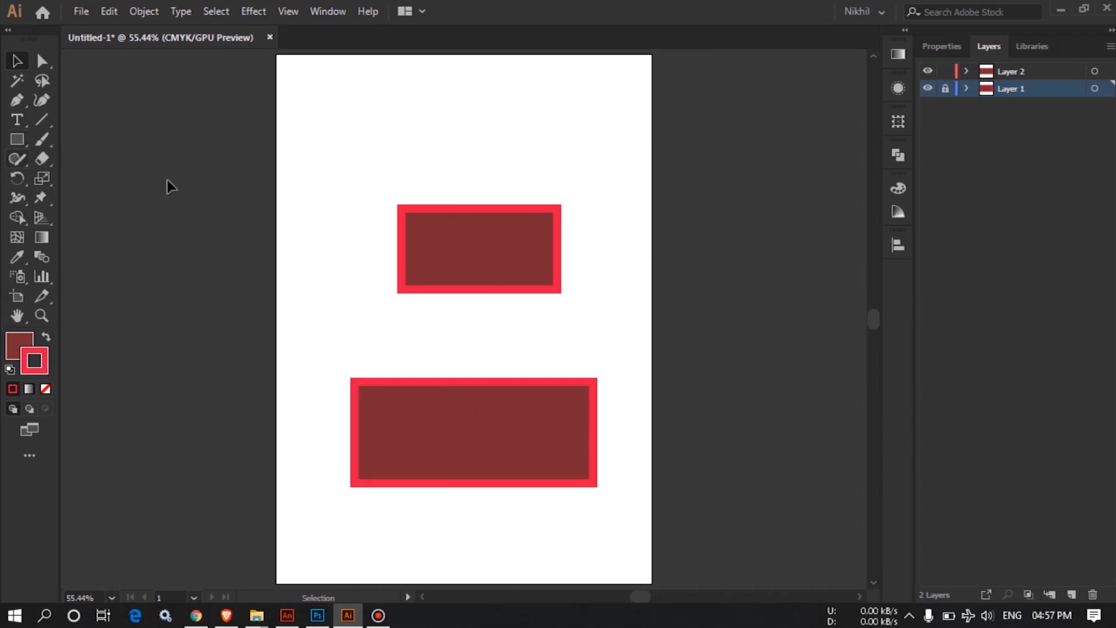
- Try to draw a rectangle on the locked Layer 1, around the upper rectangle
click(16, 141)
click(70, 138)
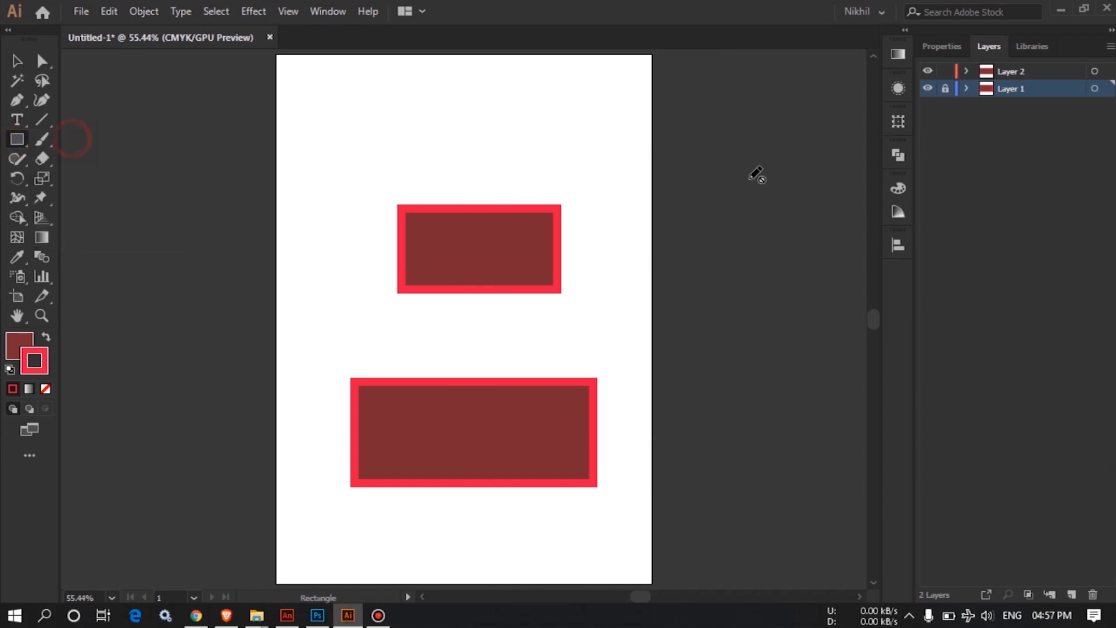
drag(484, 173, 544, 173)
click(508, 204)
click(566, 220)
click(411, 177)
click(372, 182)
click(392, 178)
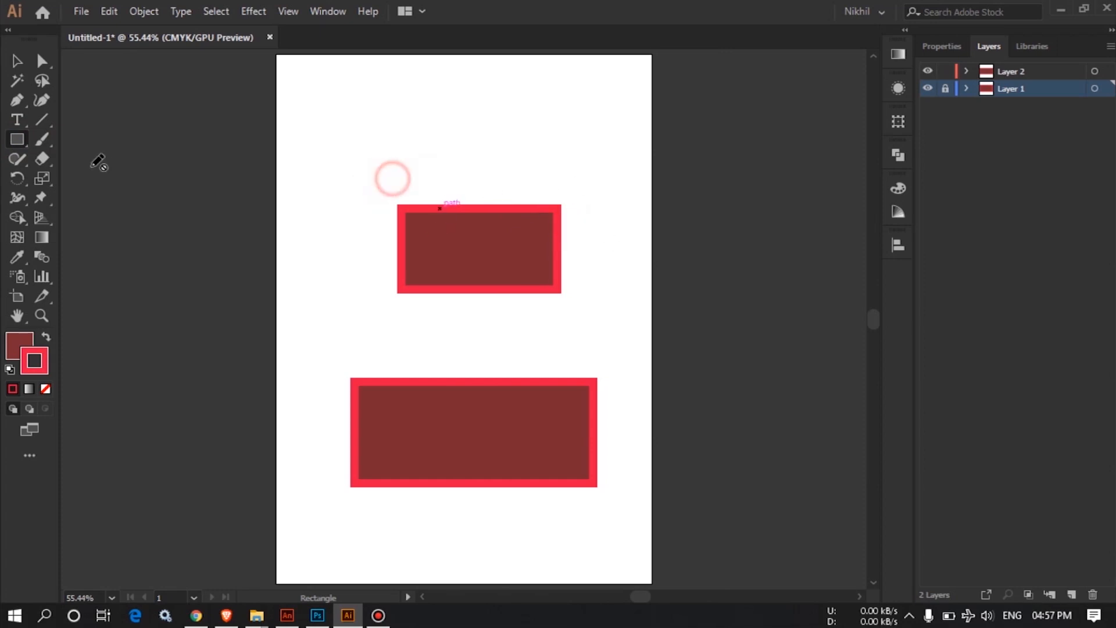
- Try to draw an ellipse on the locked Layer 1 and return to the Selection tool
click(9, 144)
click(306, 171)
click(19, 143)
click(89, 181)
click(314, 137)
click(484, 169)
key(v)
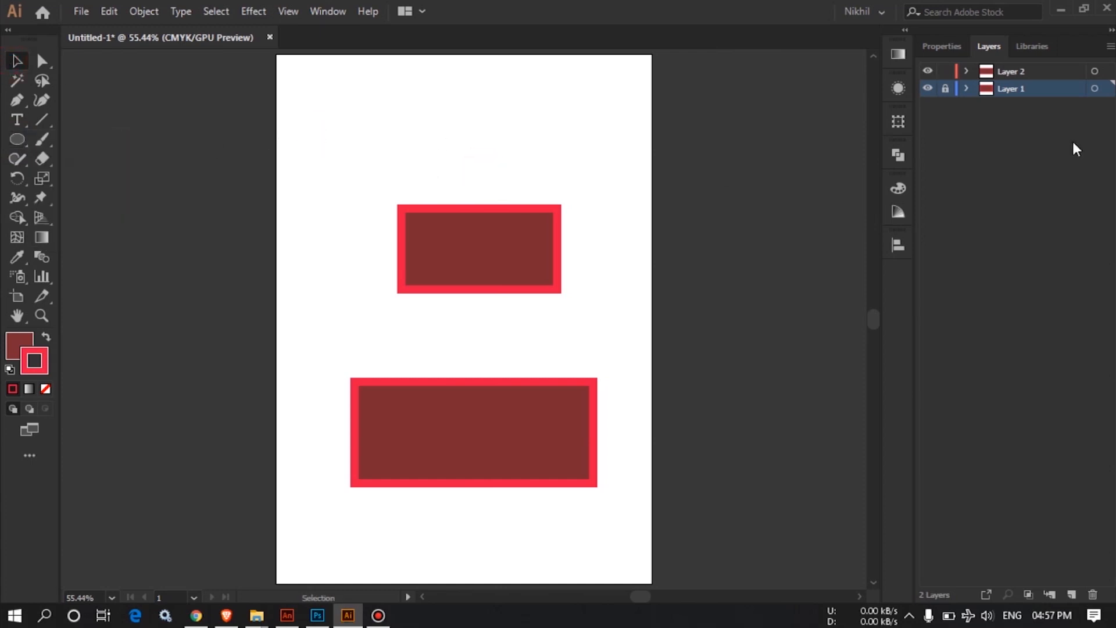
- Unlock Layer 1, then draw an ellipse above the upper rectangle and delete it
click(945, 89)
click(16, 139)
click(431, 124)
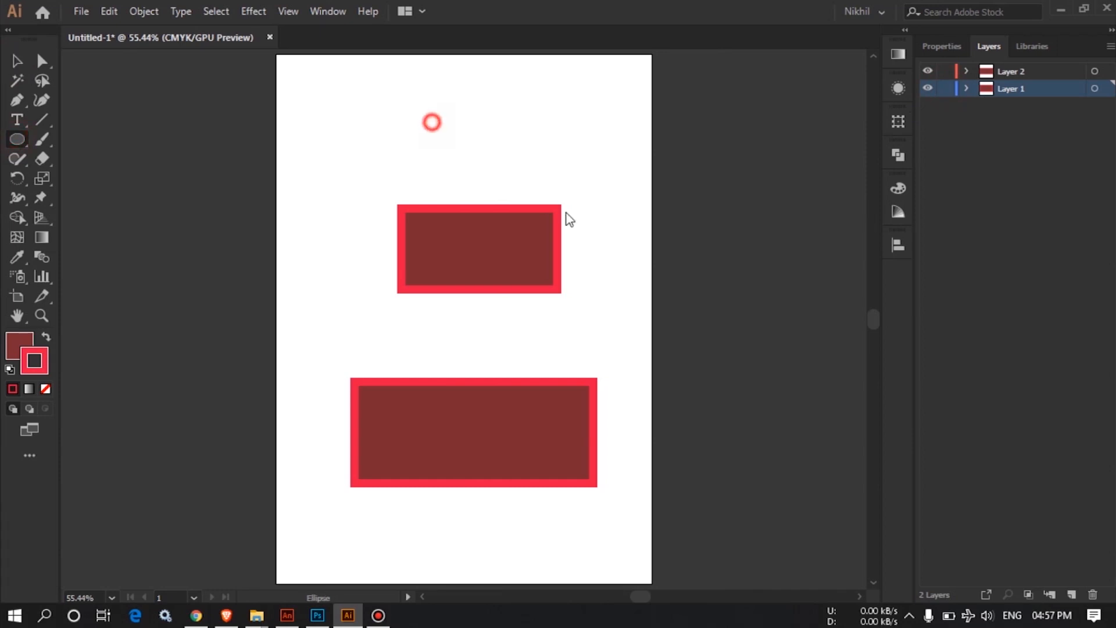
click(574, 337)
drag(411, 145, 519, 183)
key(Delete)
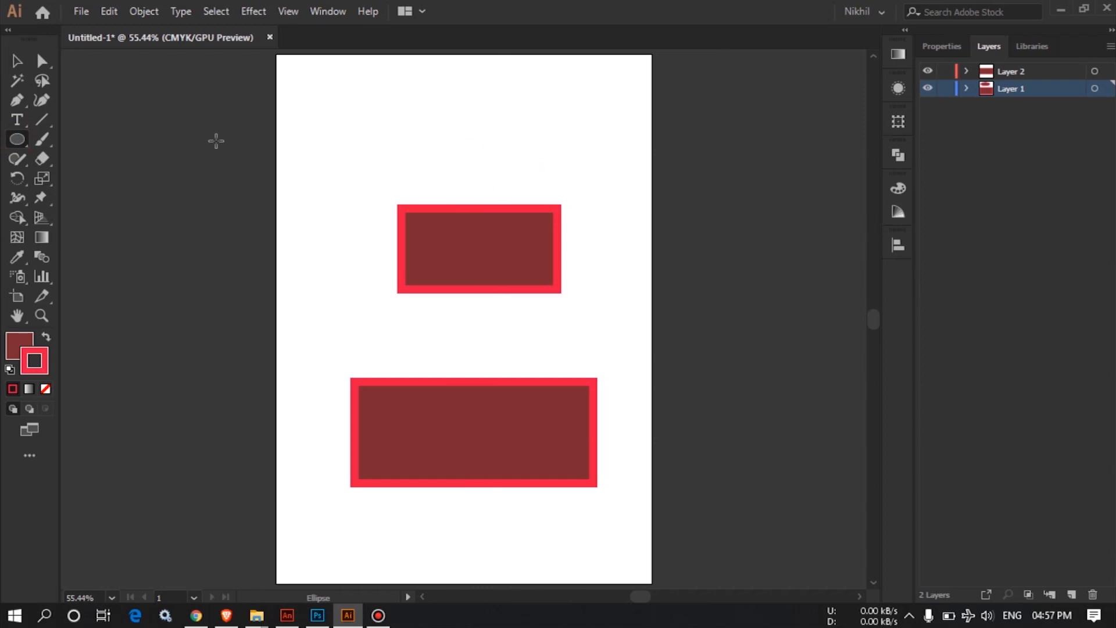
click(17, 61)
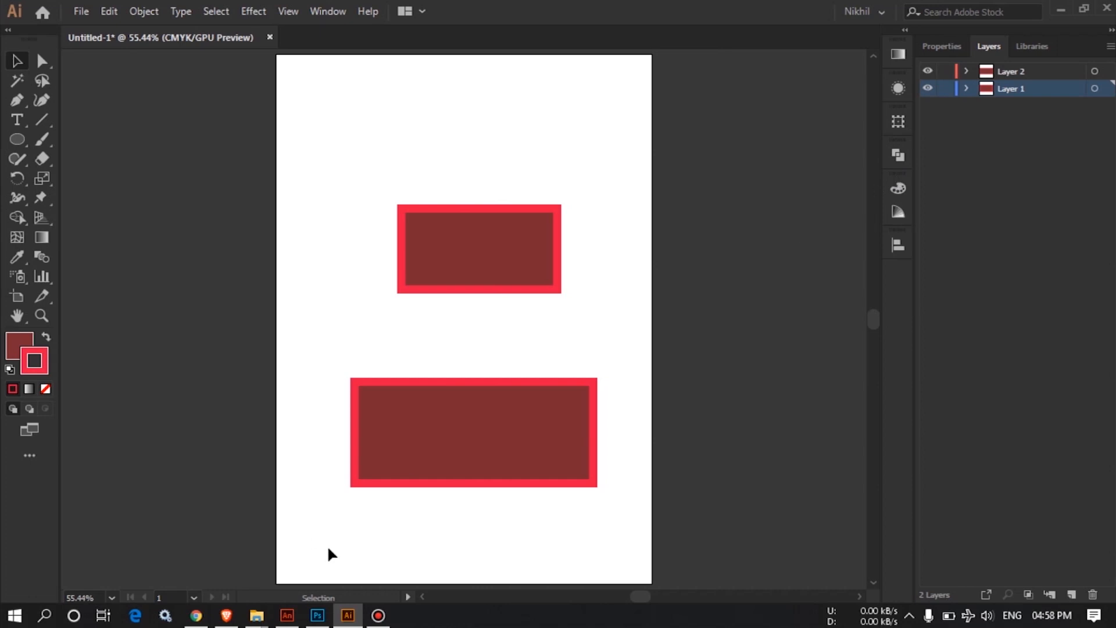
- Select the lower rectangle and switch Layer 2's visibility off and on, twice
click(487, 401)
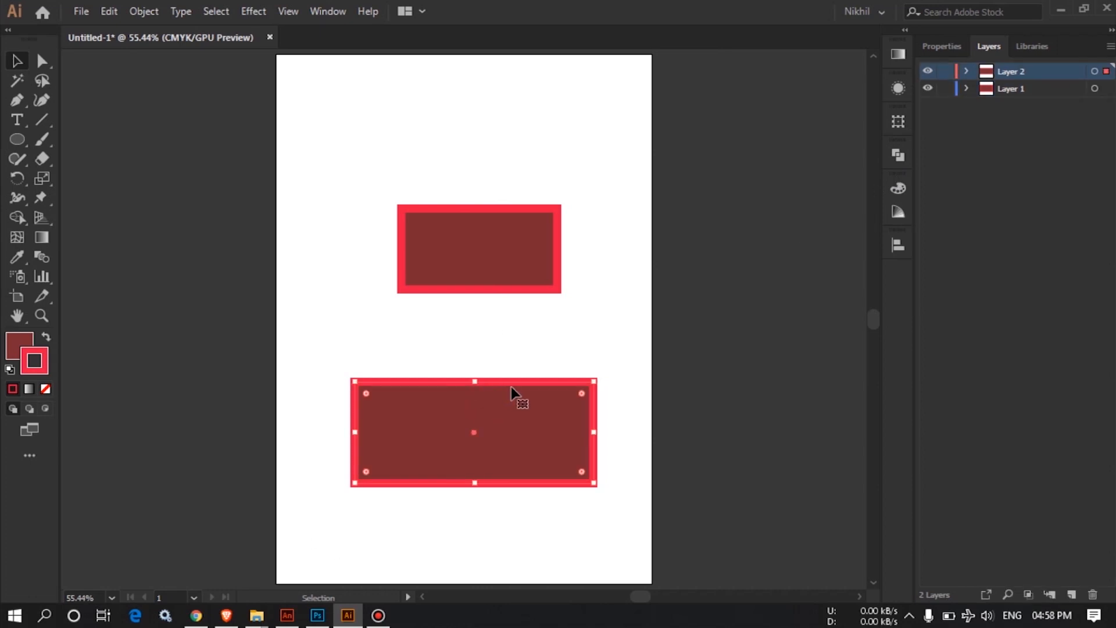
click(928, 71)
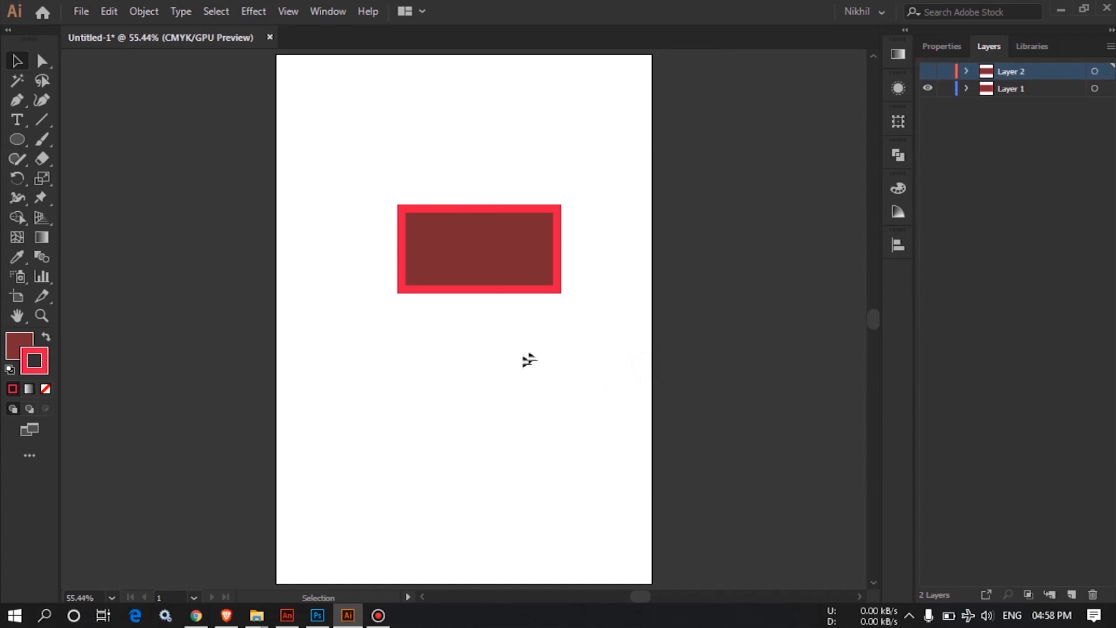
click(927, 71)
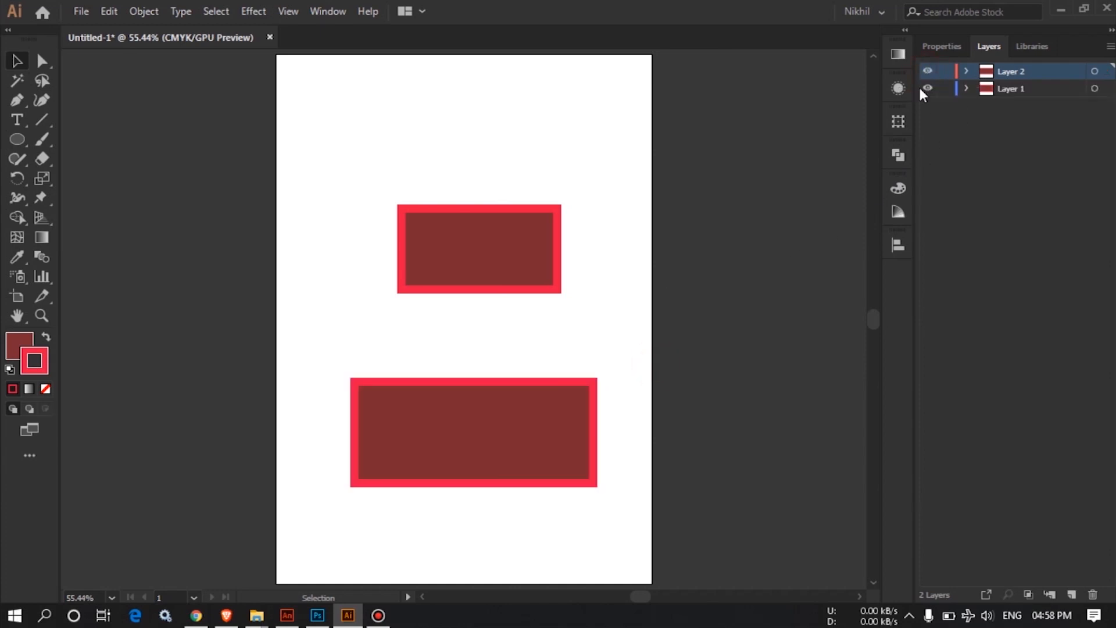
click(481, 442)
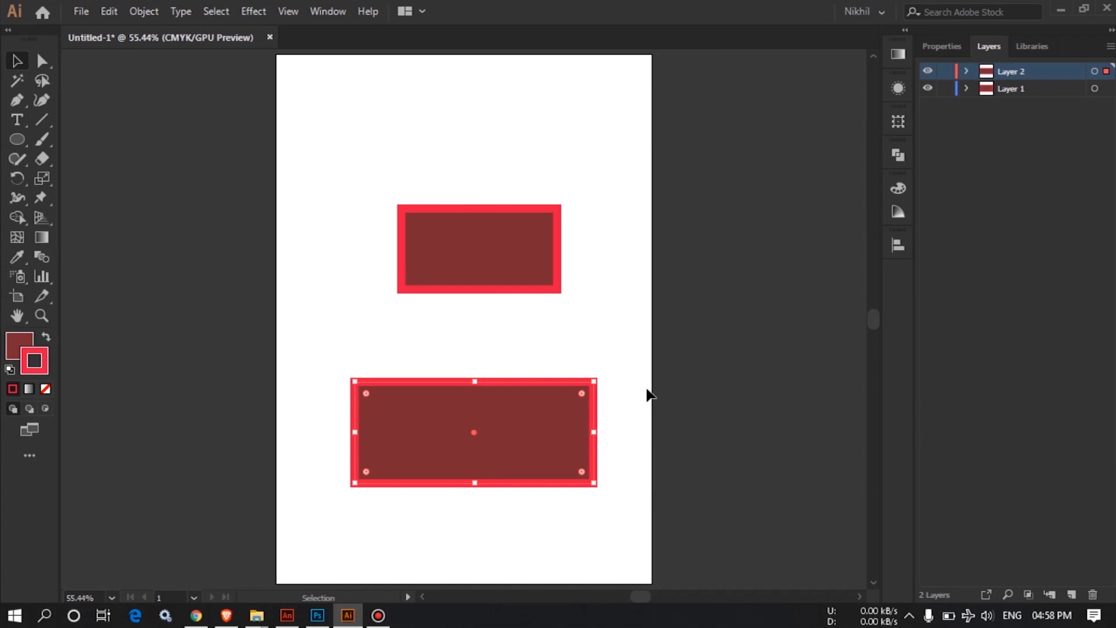
click(927, 71)
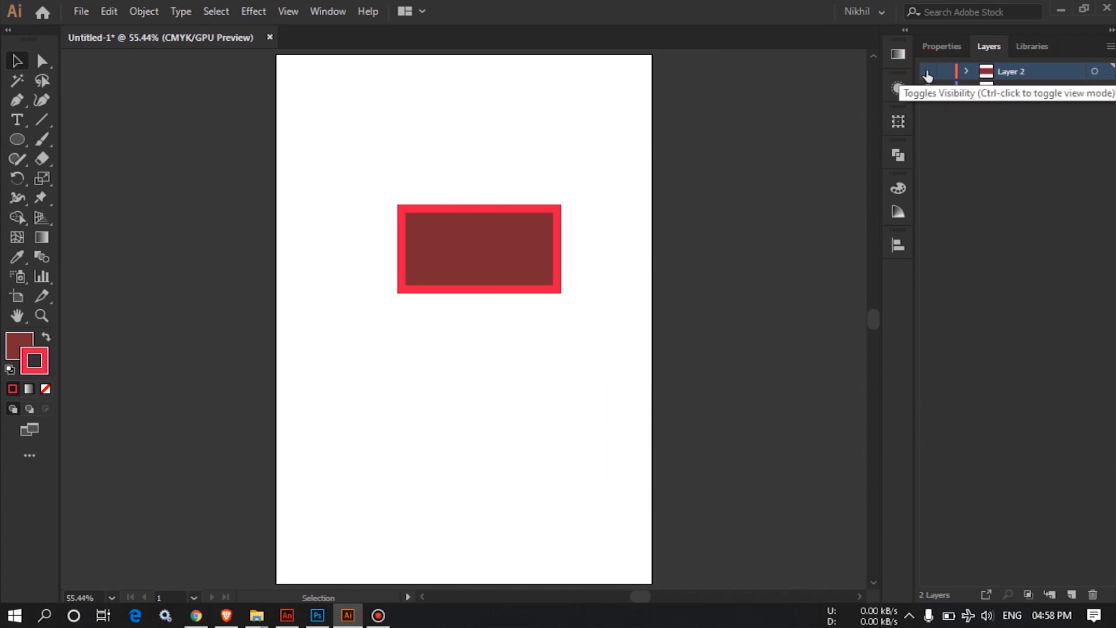
click(927, 72)
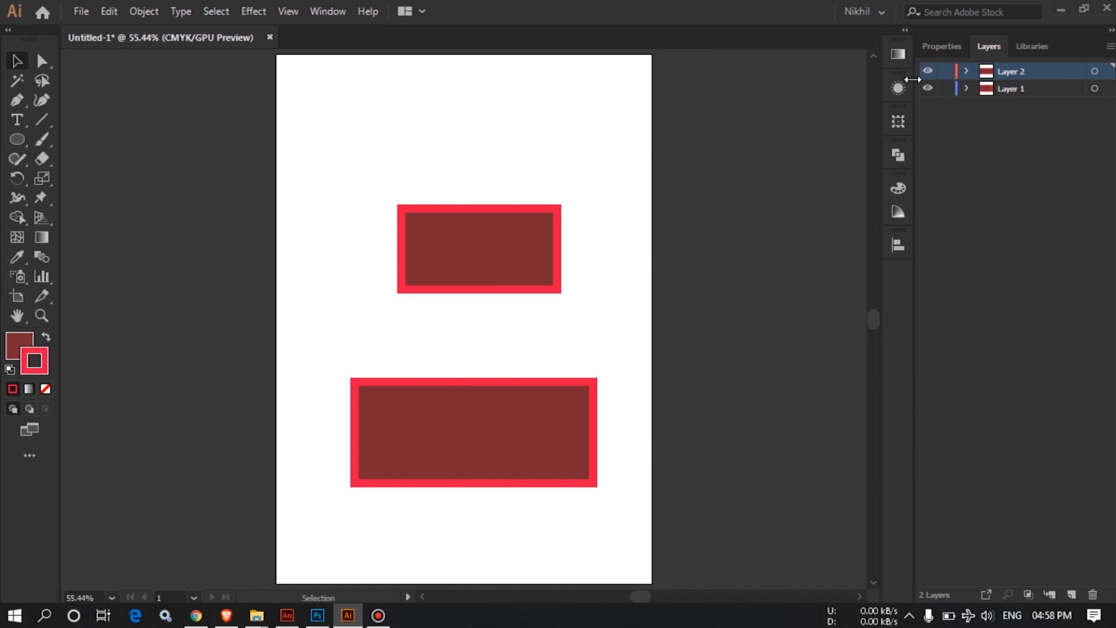
- Expand Layer 2 and Layer 1 to examine the objects they contain, and collapse both
click(14, 63)
click(420, 220)
click(968, 72)
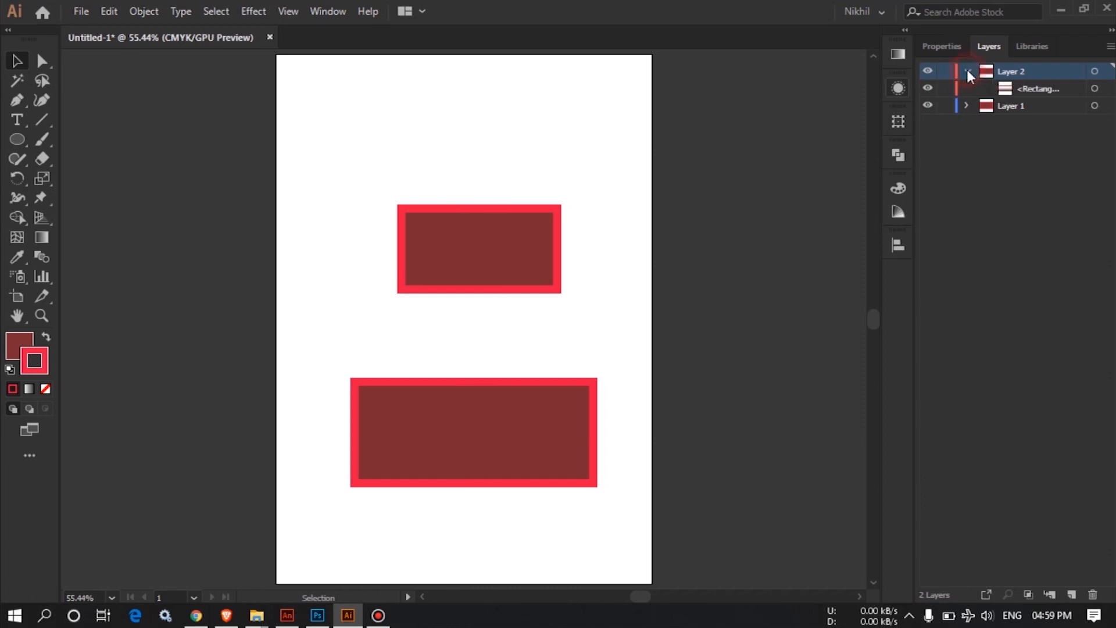
click(1032, 87)
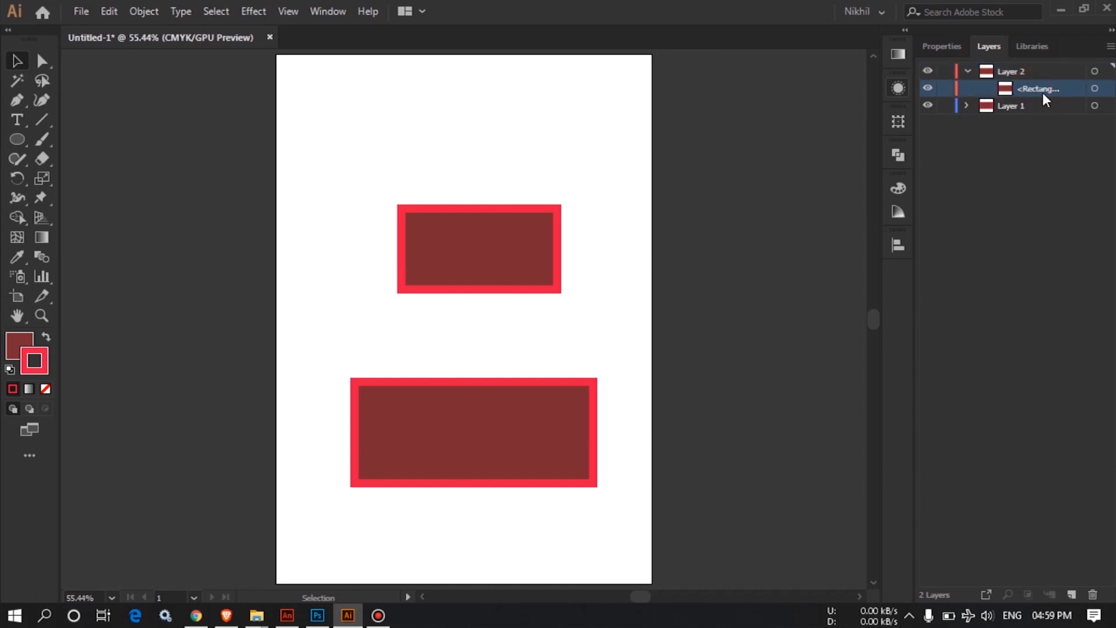
click(967, 106)
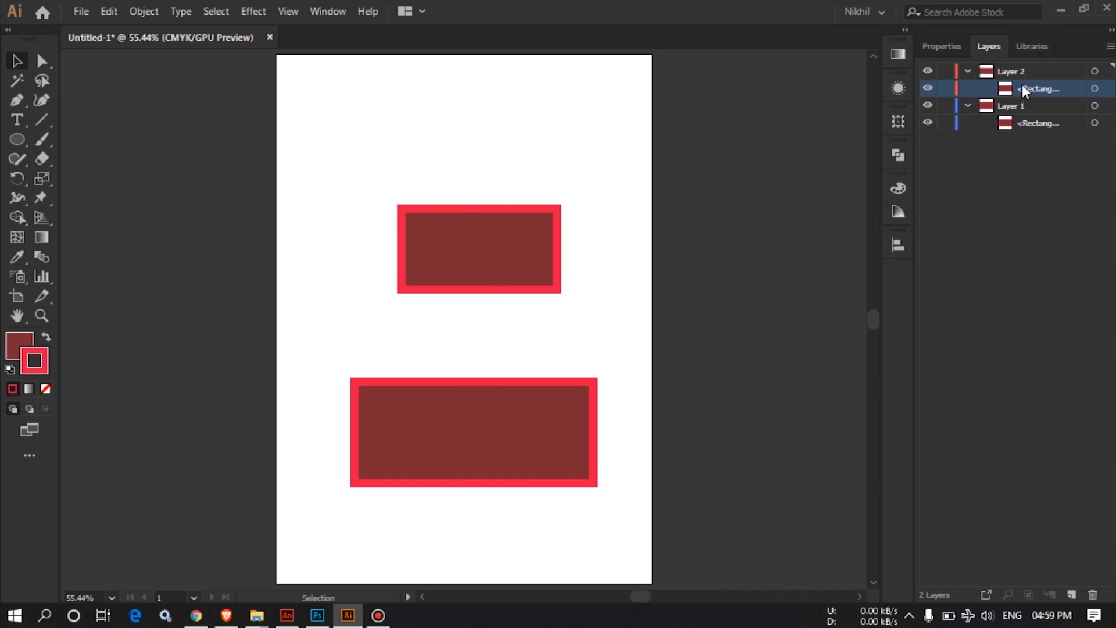
click(967, 71)
click(967, 89)
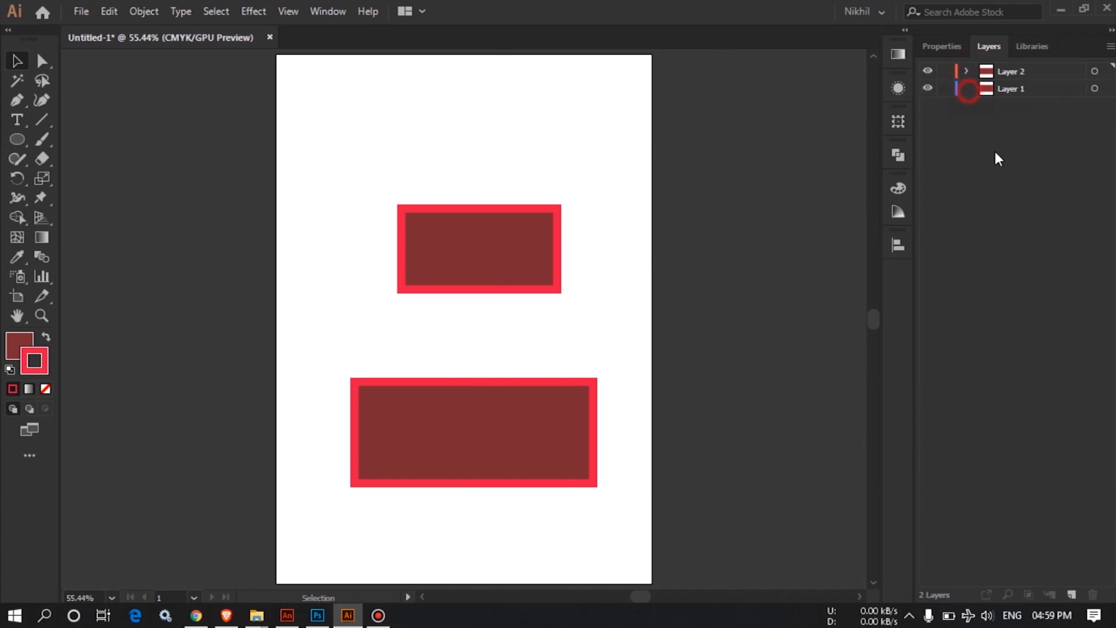
- Rename Layer 2 as "Layer one"
click(1012, 73)
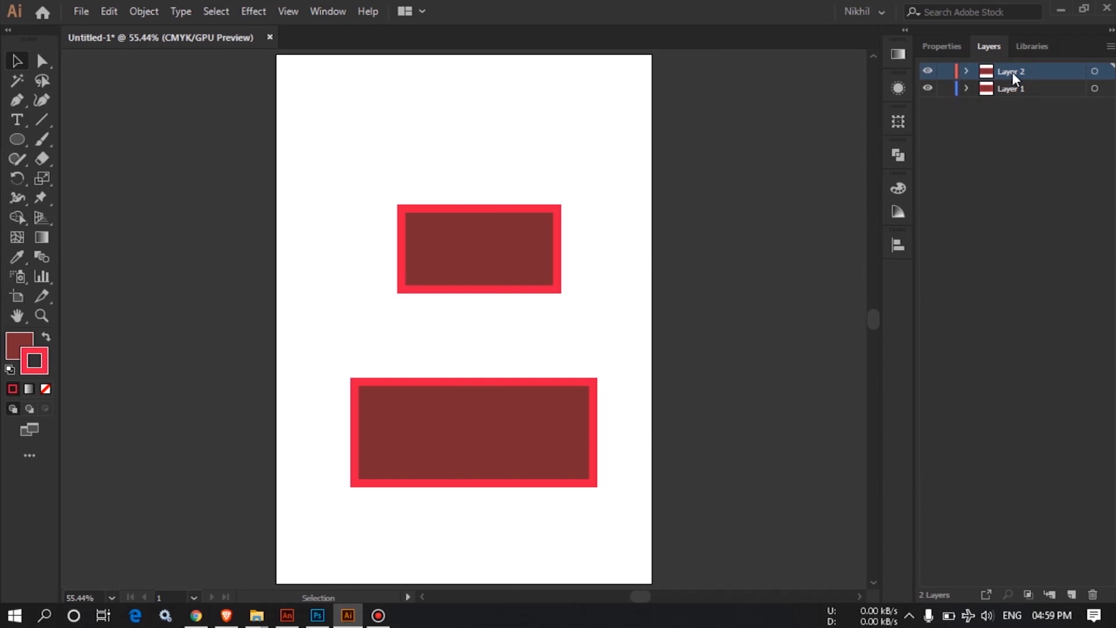
double_click(1012, 72)
text(La)
text(ter)
key(BackSpace)
key(BackSpace)
key(BackSpace)
text(yer one)
key(Return)
- Rename Layer 1 as "1234" and deselect it
click(1012, 89)
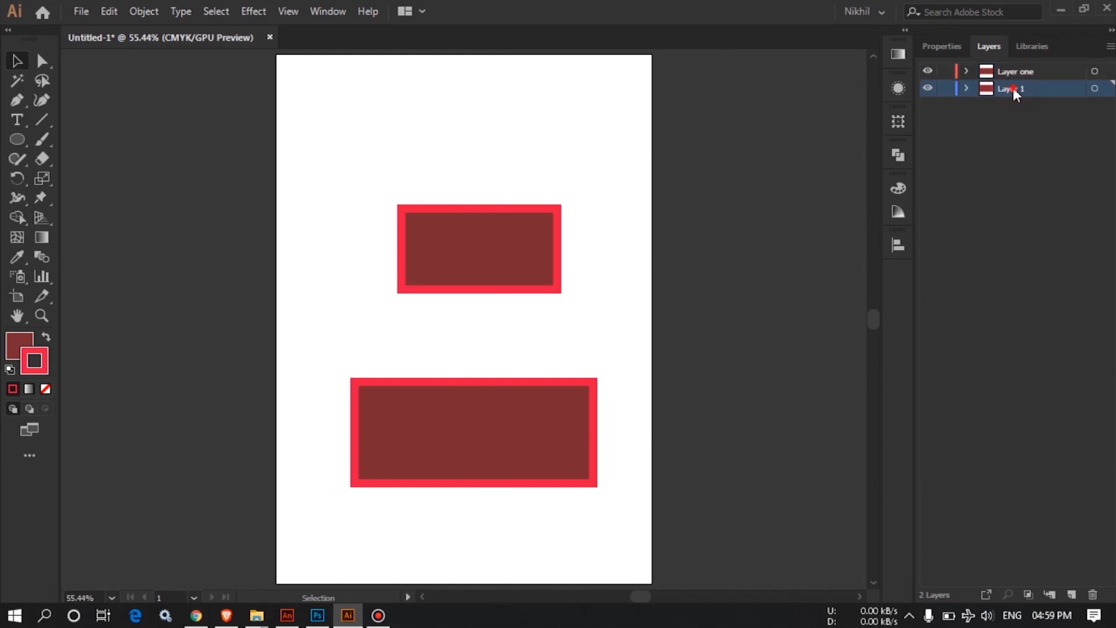
double_click(1013, 90)
text(1234)
key(Return)
click(1023, 122)
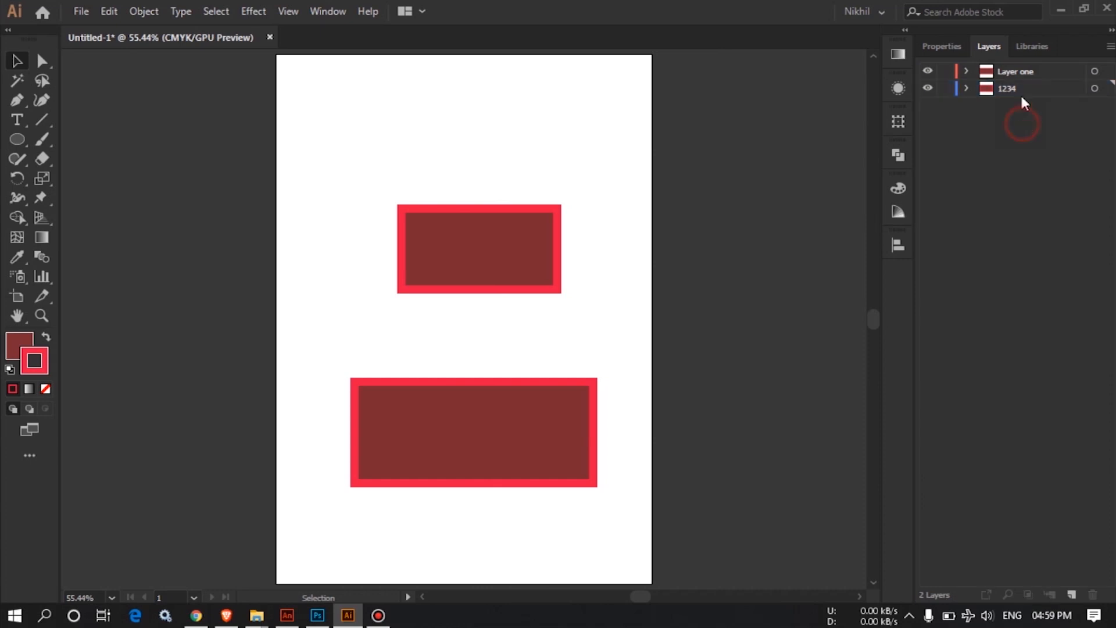
- Switch the artwork to Outline view and back to the normal preview
click(930, 71)
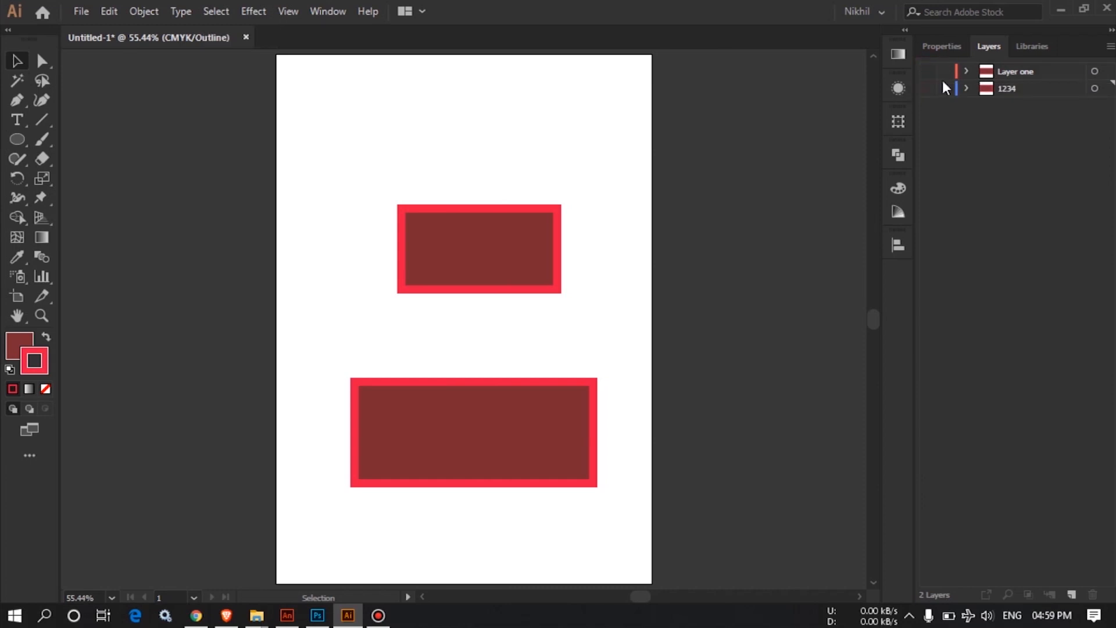
ctrl+click(943, 66)
click(931, 72)
key(ctrl+y)
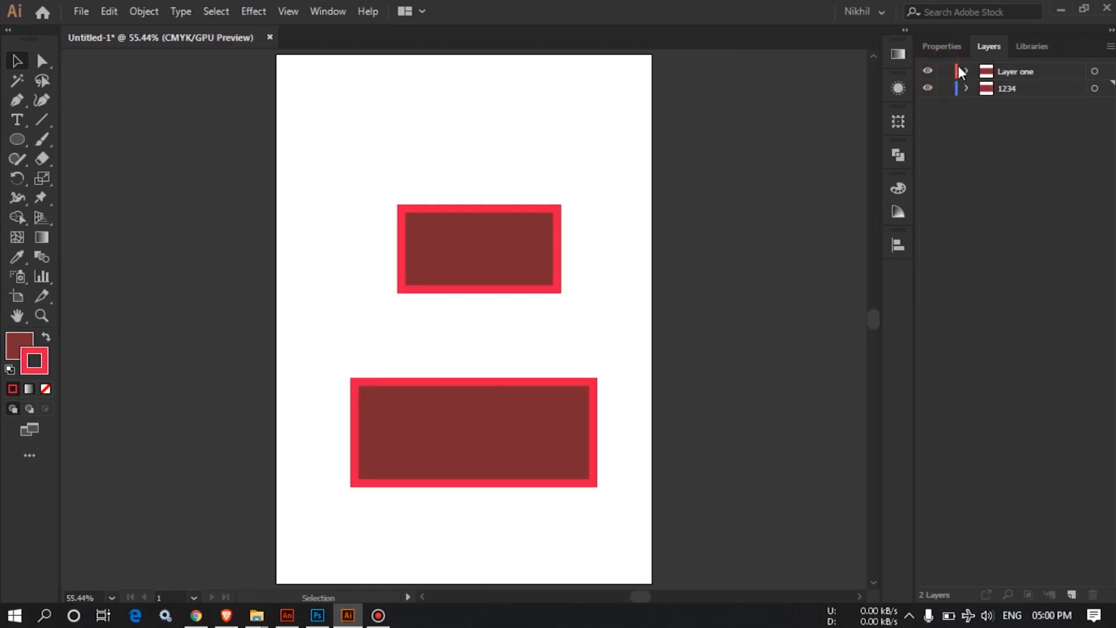
- Hide layer 1234 to take its upper rectangle off the artboard, and show the layer again
click(966, 71)
click(965, 71)
click(491, 260)
click(928, 88)
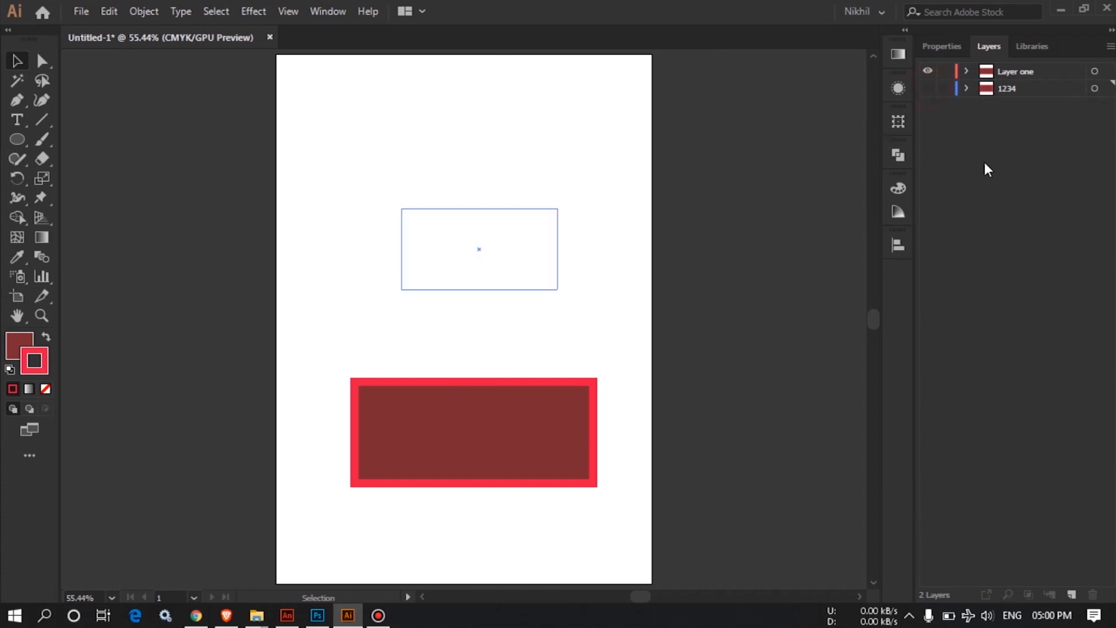
click(640, 259)
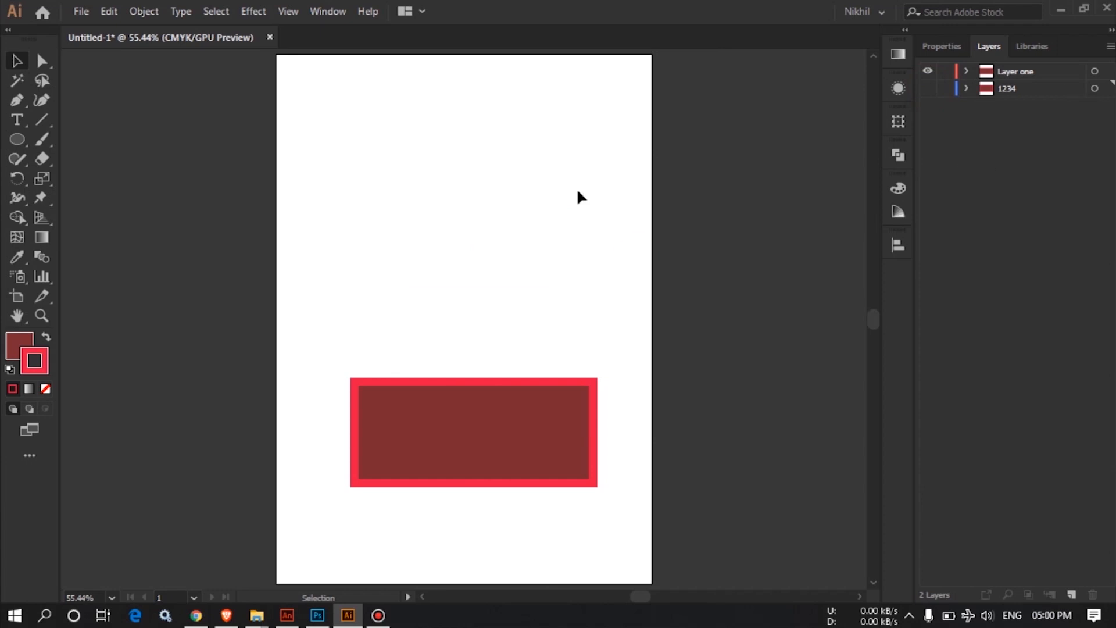
click(1095, 91)
click(928, 89)
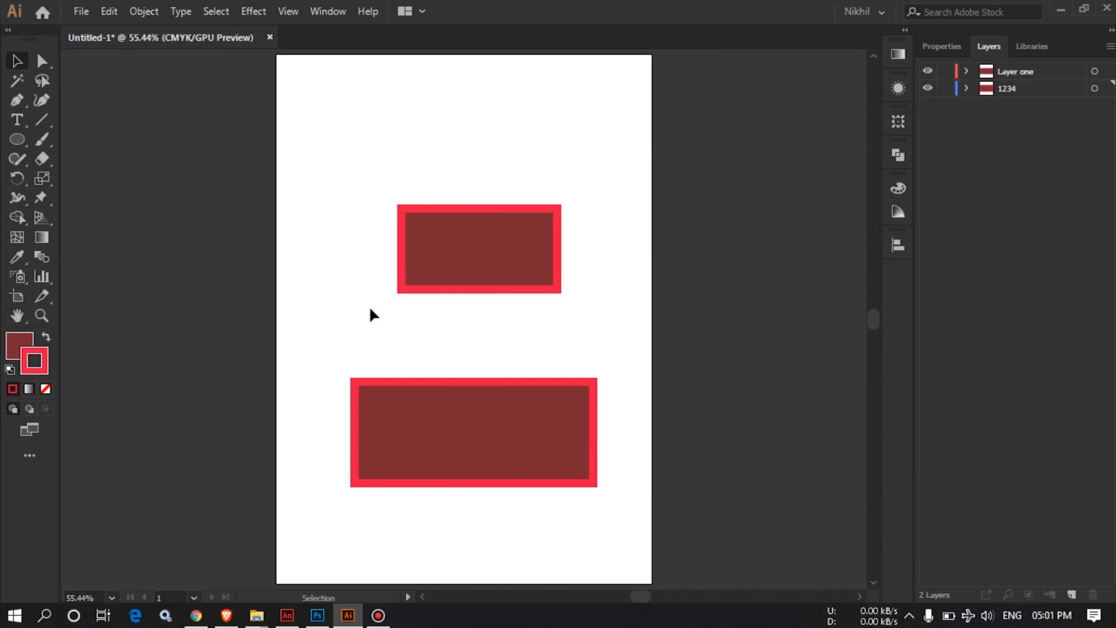
- Select the artwork of layer 1234 and that of Layer one through their layers, and clear the selection
click(1095, 89)
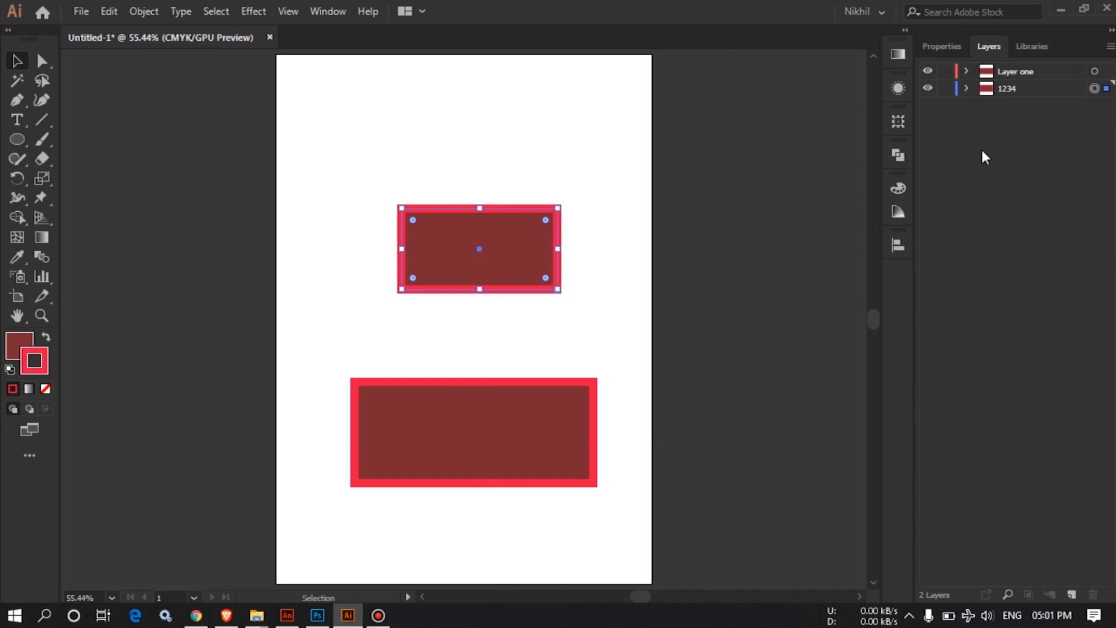
click(1094, 71)
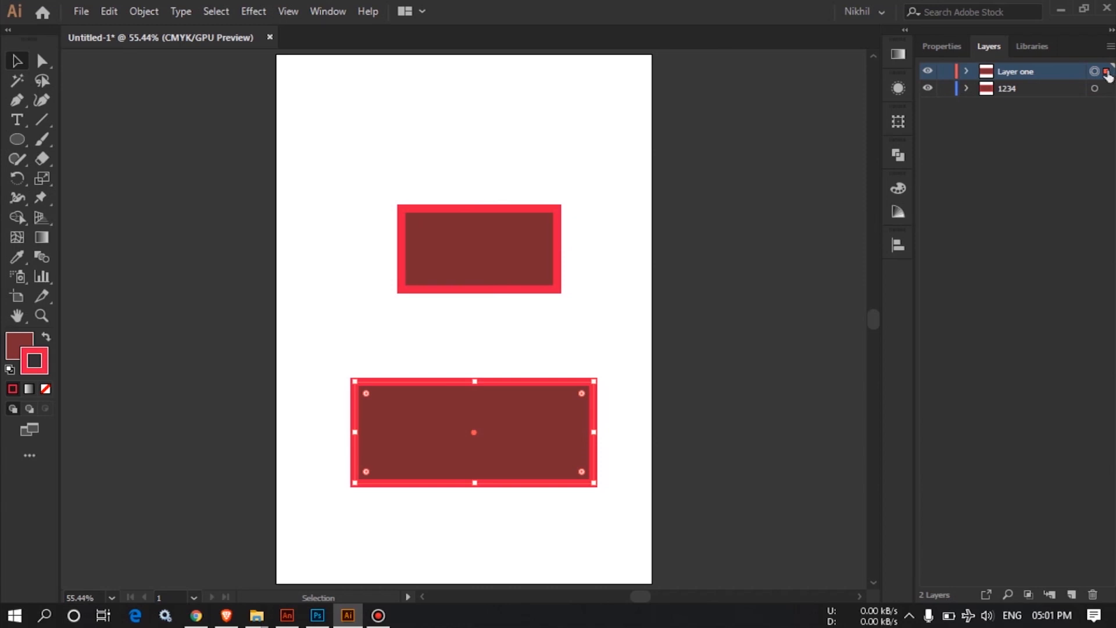
click(1048, 114)
click(741, 199)
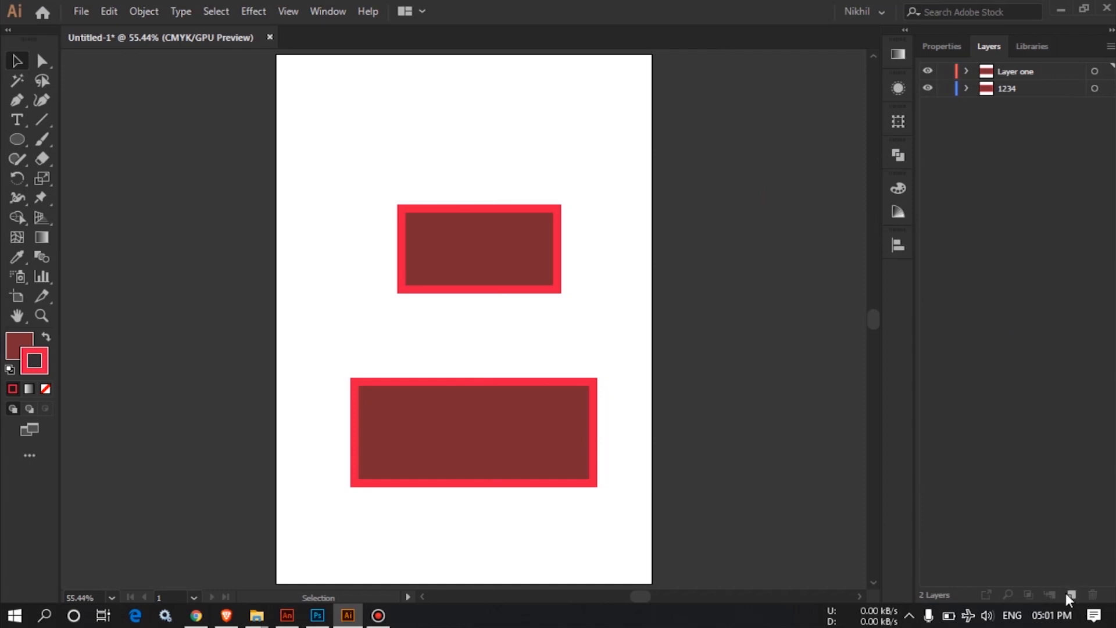
- Delete layer 1234 together with its artwork and undo the deletion
click(1029, 89)
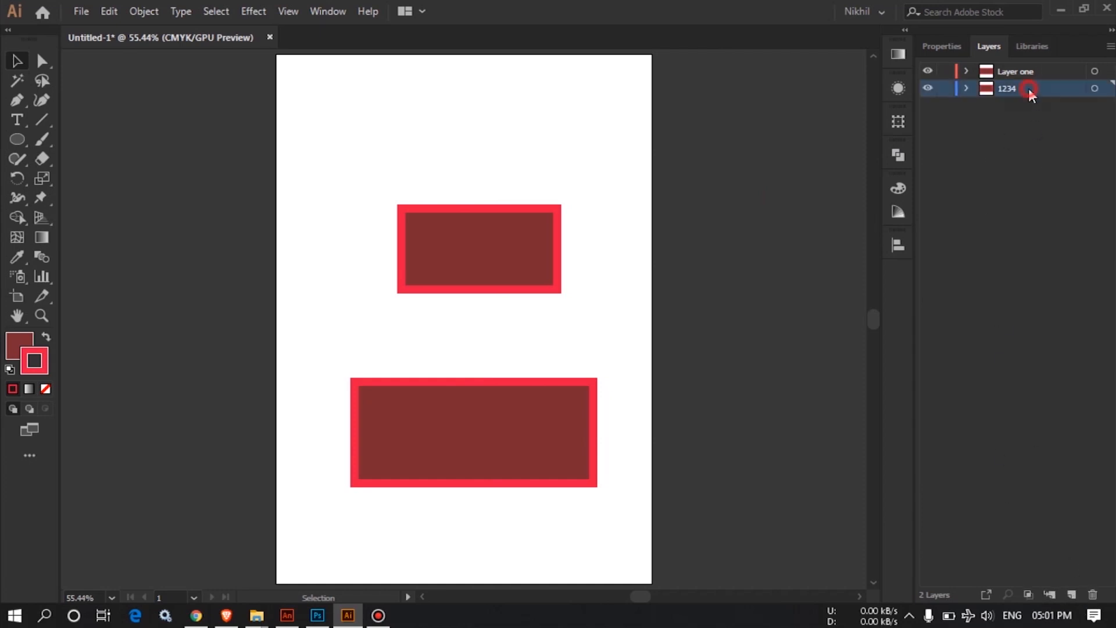
click(1093, 595)
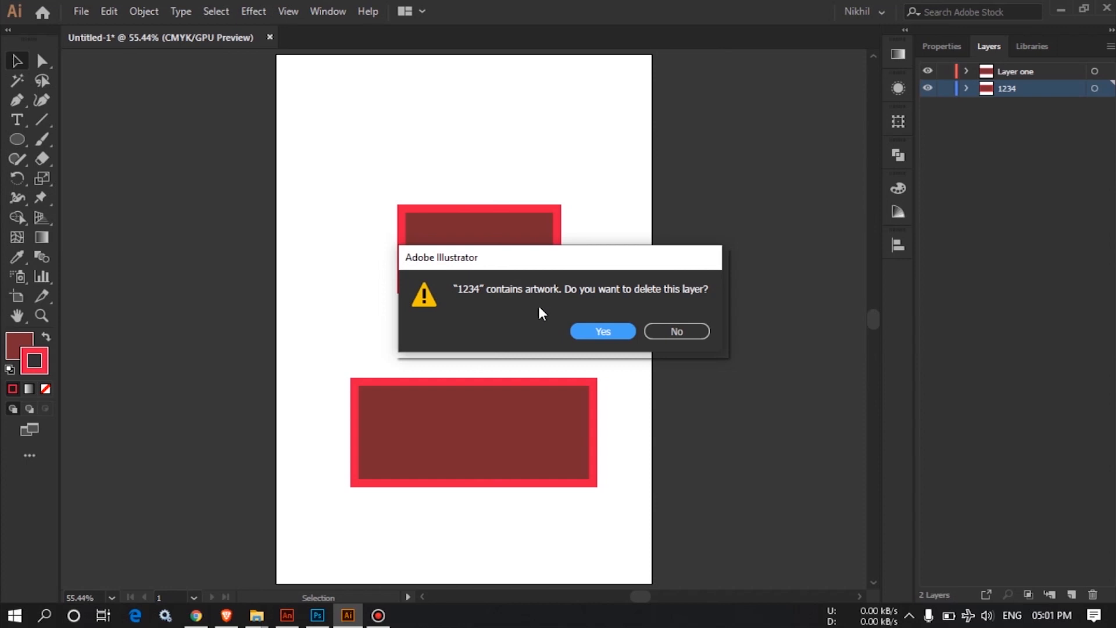
click(595, 330)
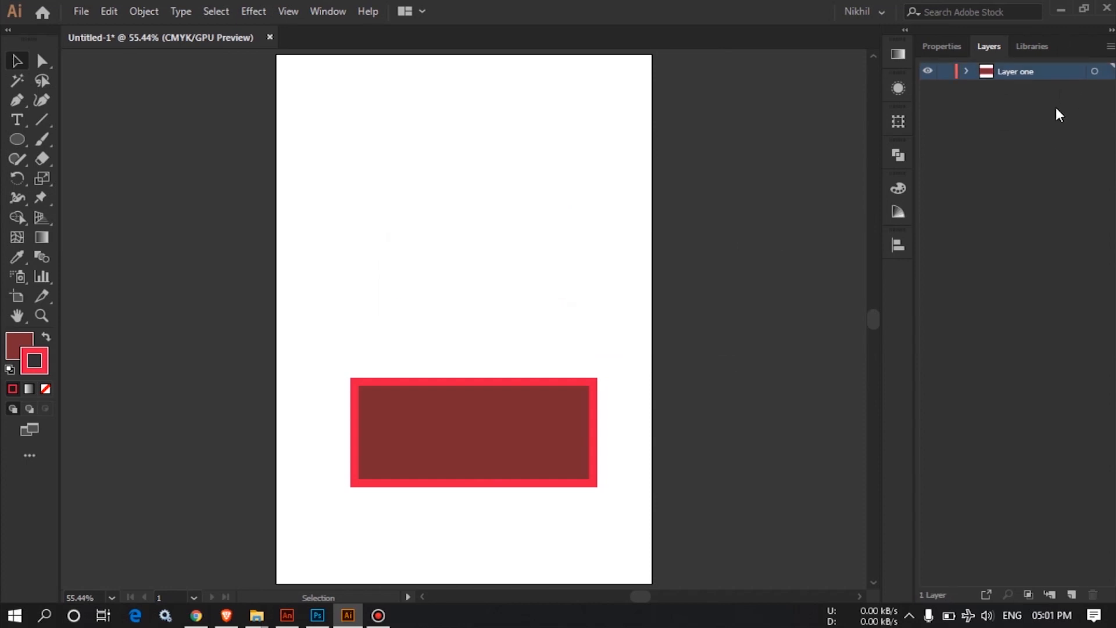
key(ctrl+z)
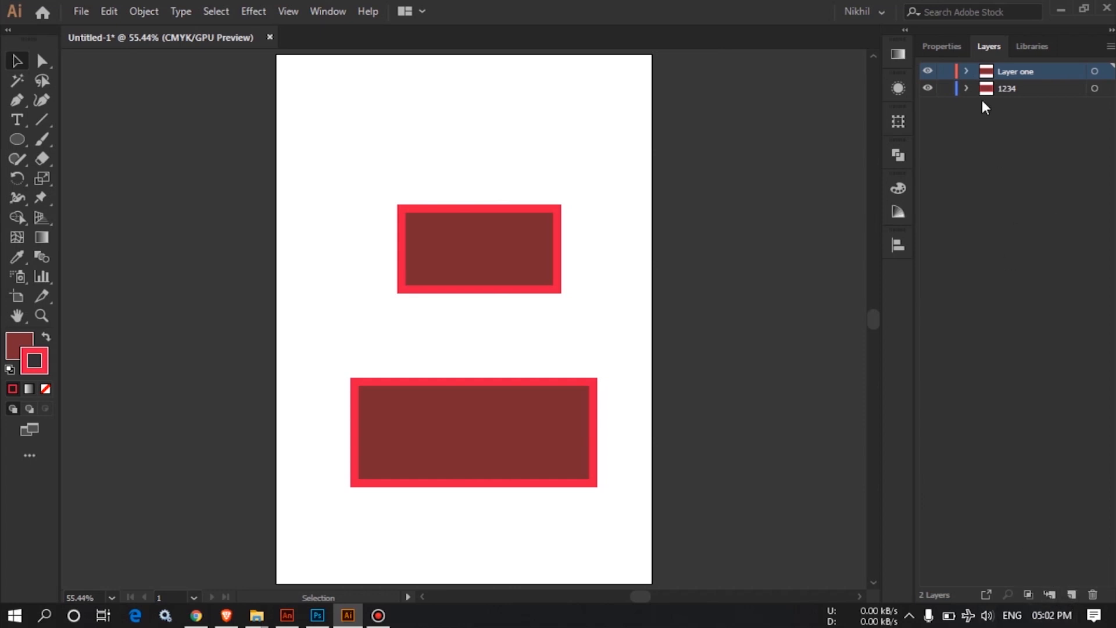
- Expand layer 1234 and create a new sublayer inside it
click(968, 88)
click(1000, 106)
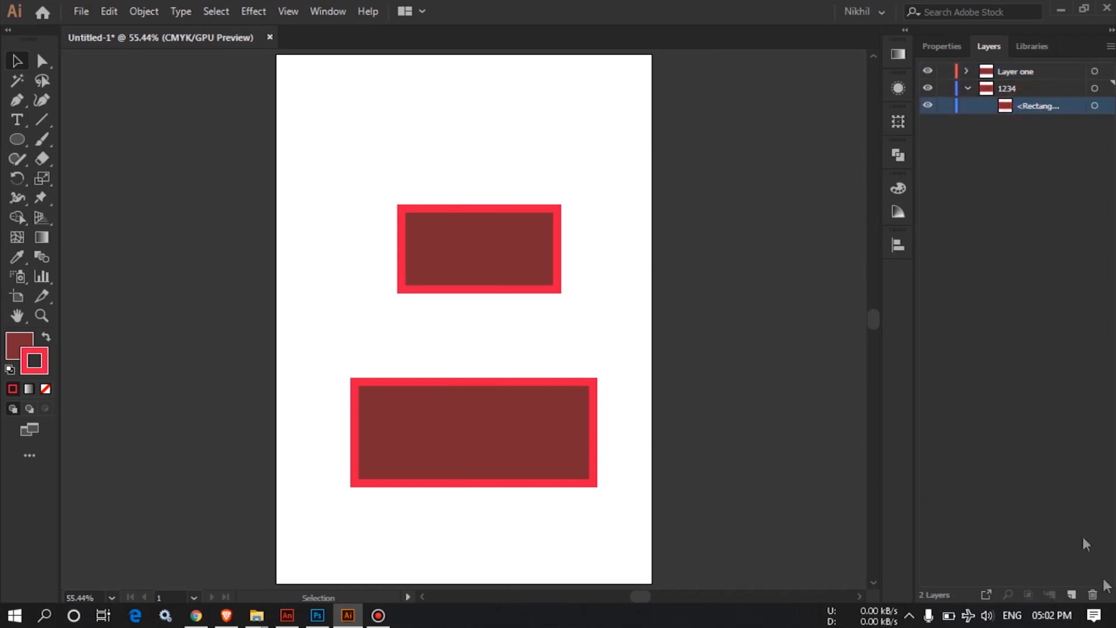
click(1024, 88)
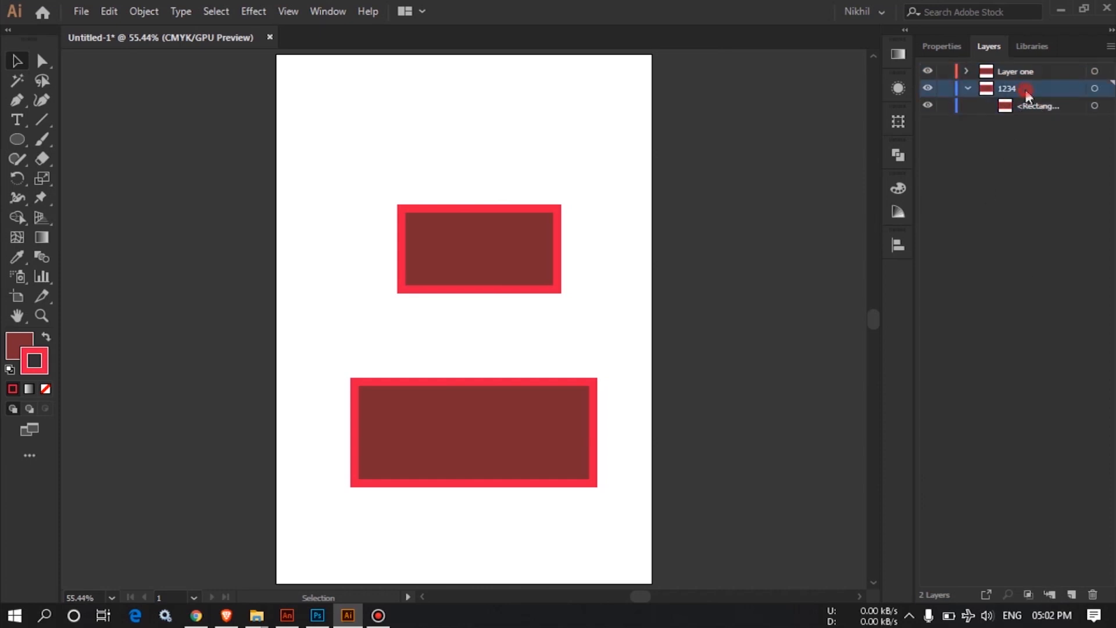
click(1049, 594)
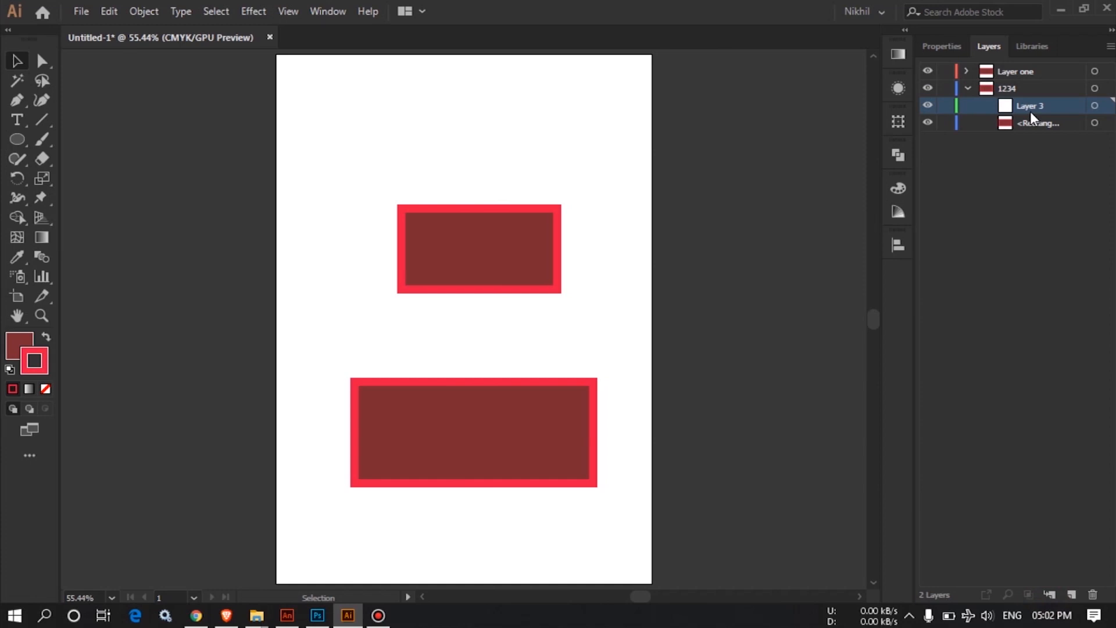
drag(1054, 153, 1028, 99)
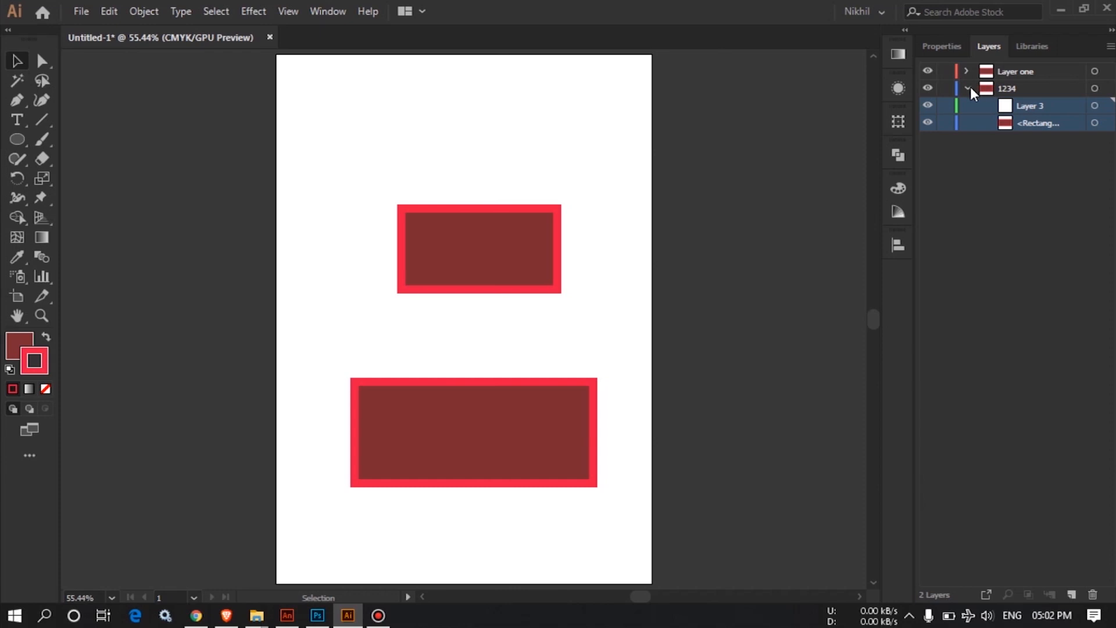
- Delete the empty sublayer Layer 3 from layer 1234 and collapse the layer
click(967, 87)
click(968, 88)
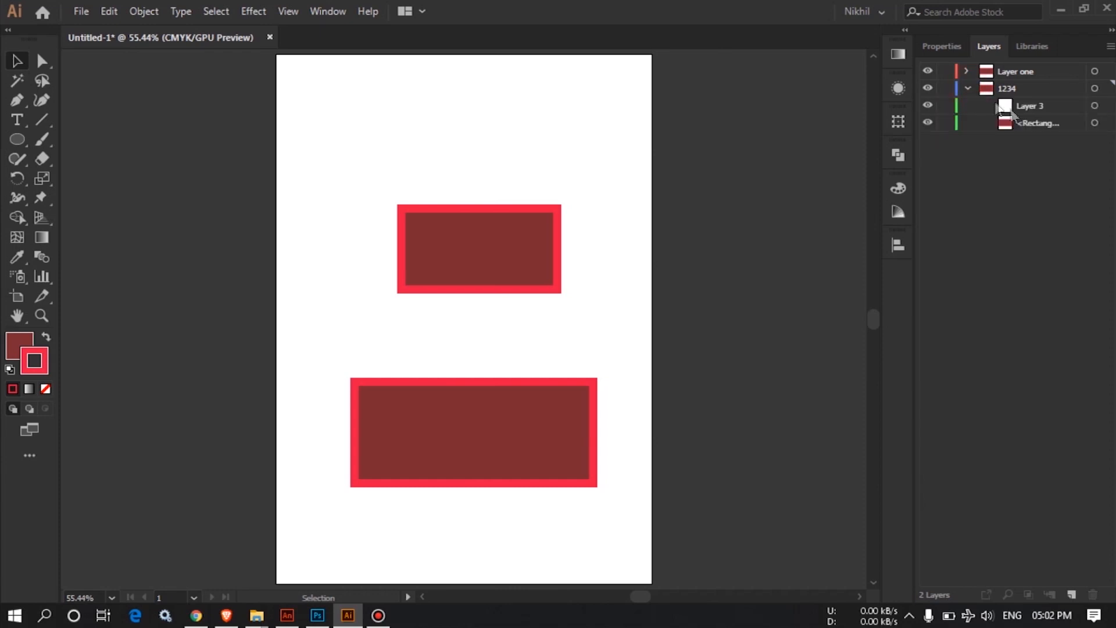
click(1018, 106)
click(1093, 594)
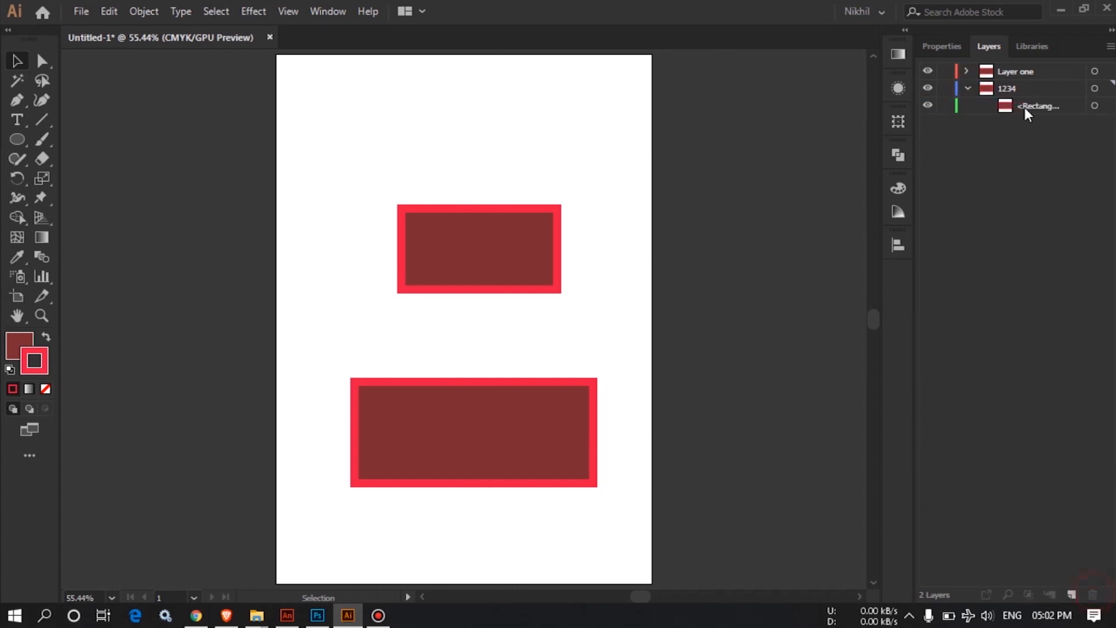
click(966, 89)
click(1022, 89)
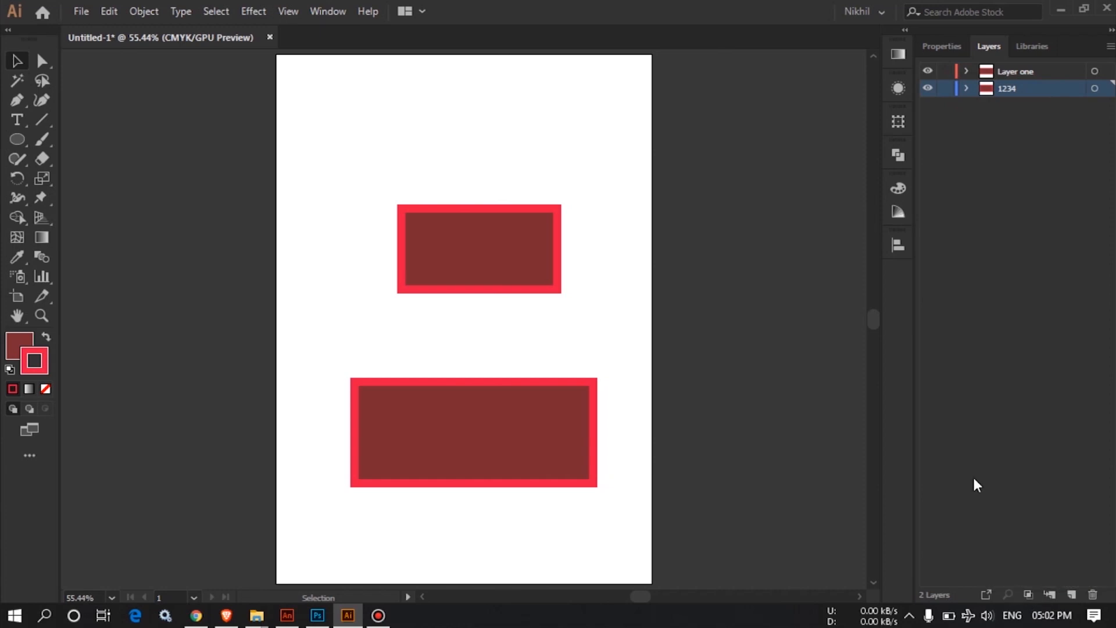
click(960, 421)
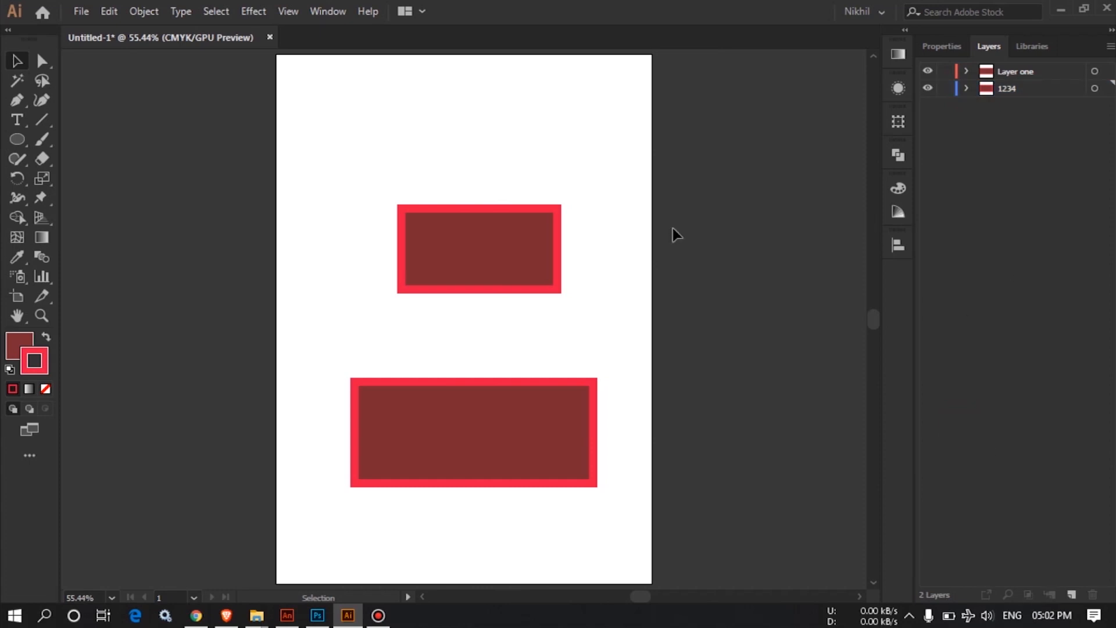
- Examine the available shape tools and make layer 1234 the active layer
right_click(692, 220)
click(668, 268)
click(17, 140)
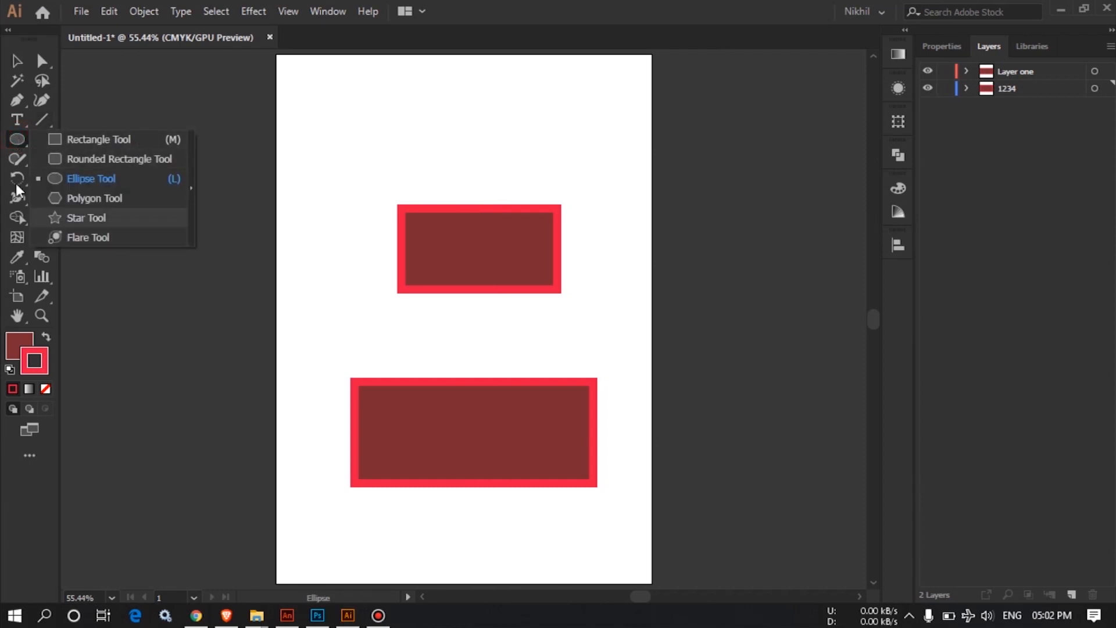
click(21, 138)
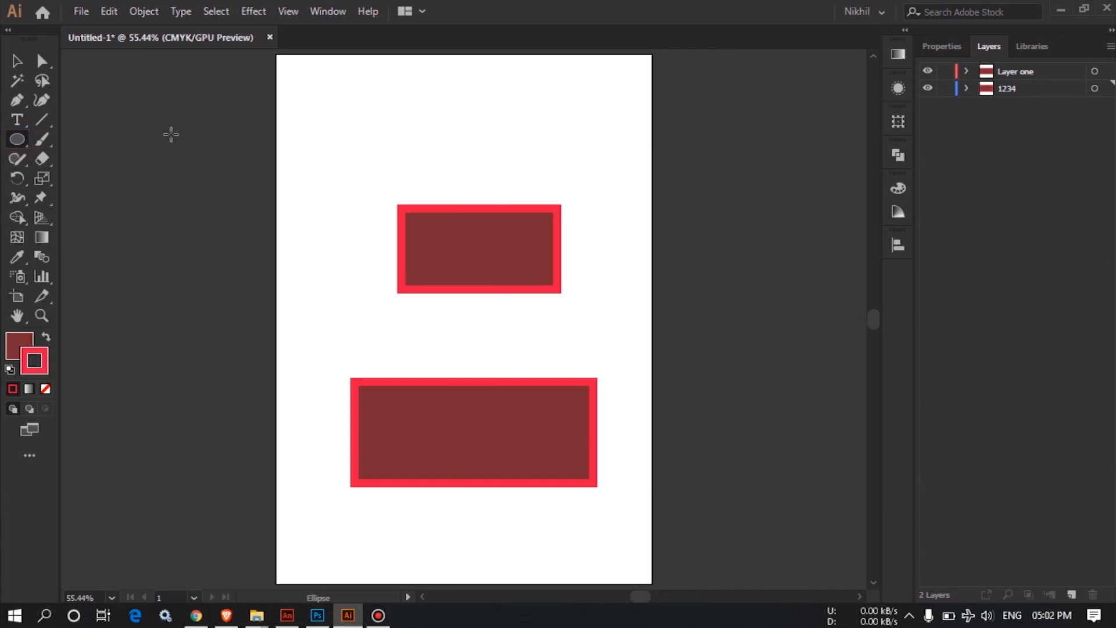
click(1021, 88)
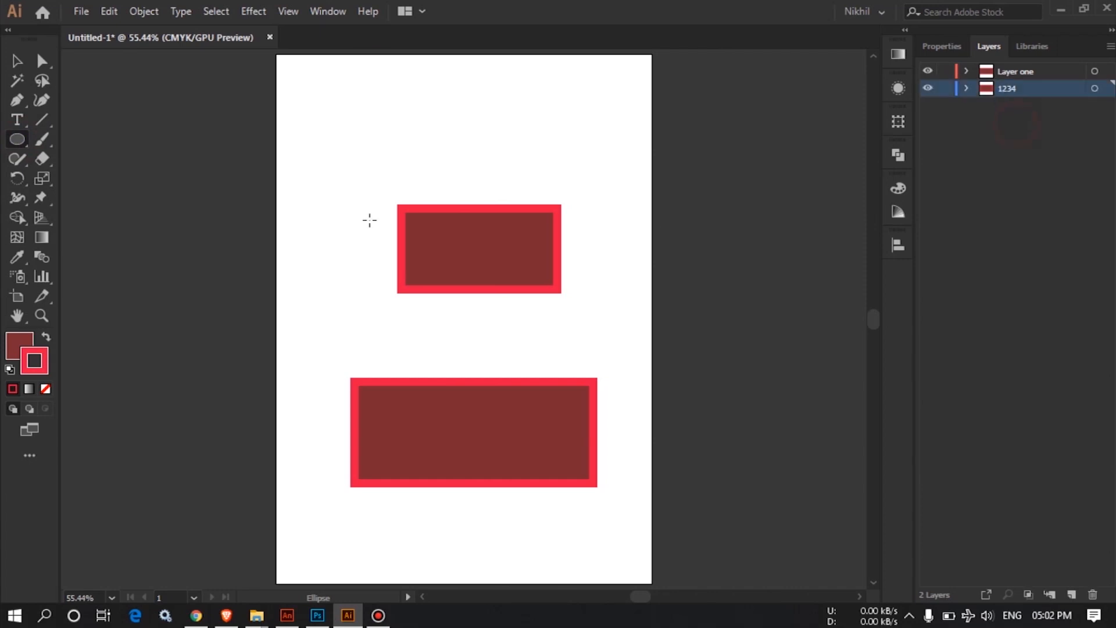
click(16, 145)
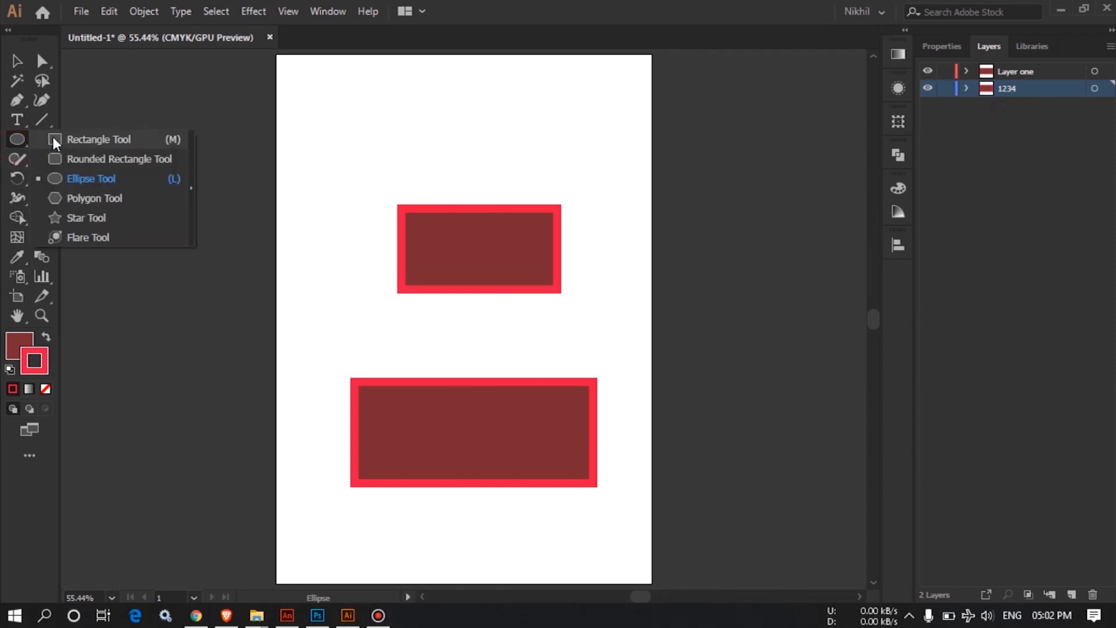
click(15, 142)
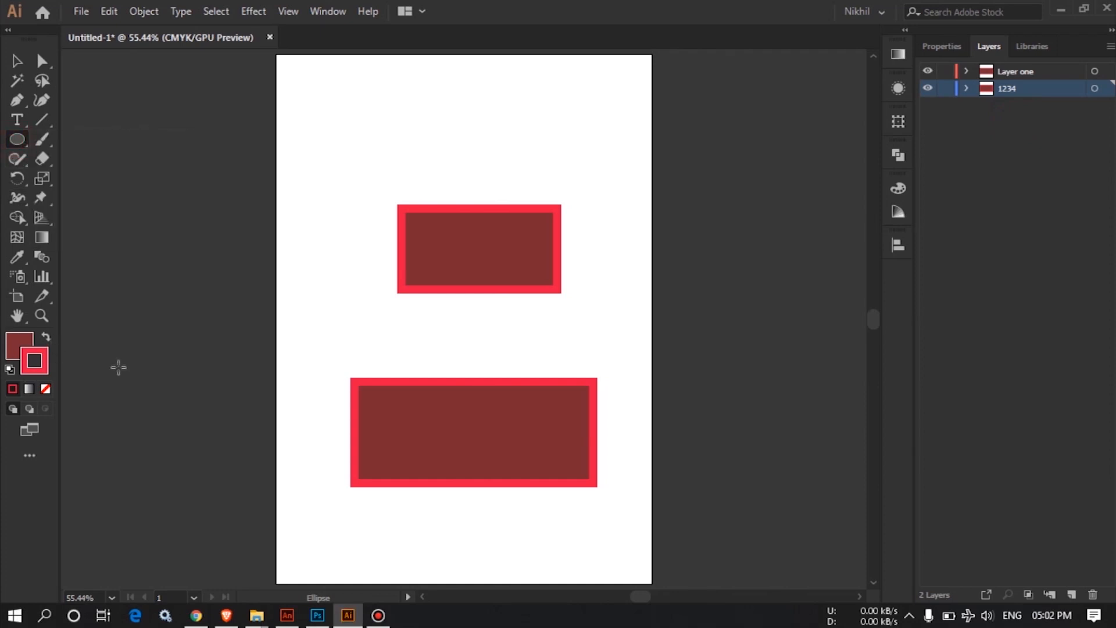
- Show the object properties, select and deselect both rectangles, and select only the upper rectangle
click(943, 37)
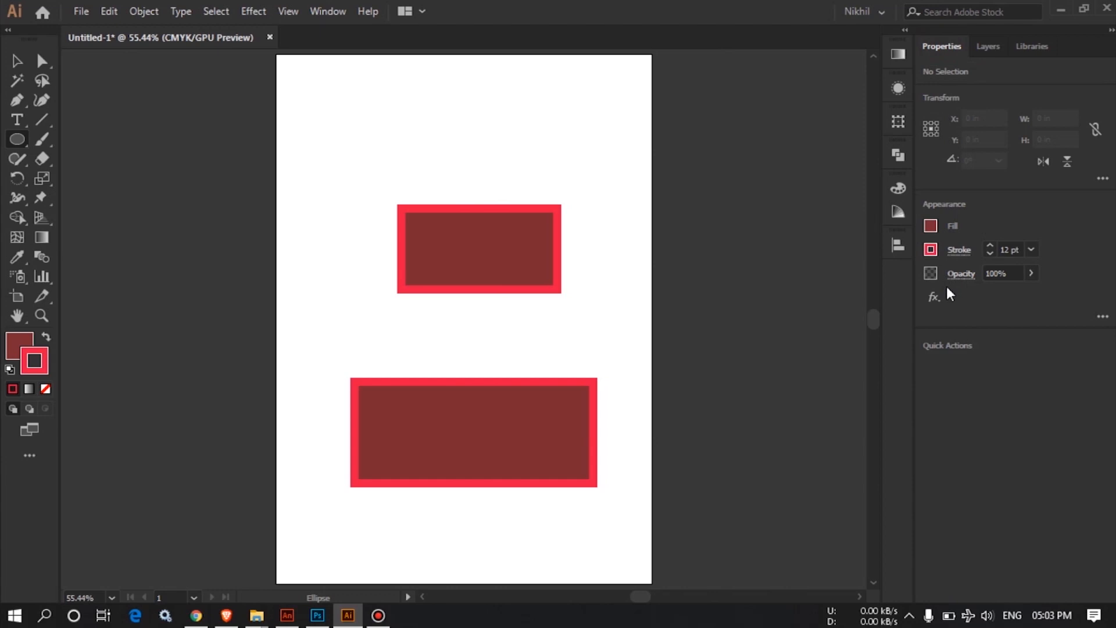
click(653, 281)
click(604, 336)
click(16, 61)
drag(206, 144, 726, 523)
click(730, 139)
click(485, 274)
- Draw two rectangles overlapping the upper corners of the upper rectangle, the left one about 2.5 × 2.1 in
drag(14, 140, 115, 213)
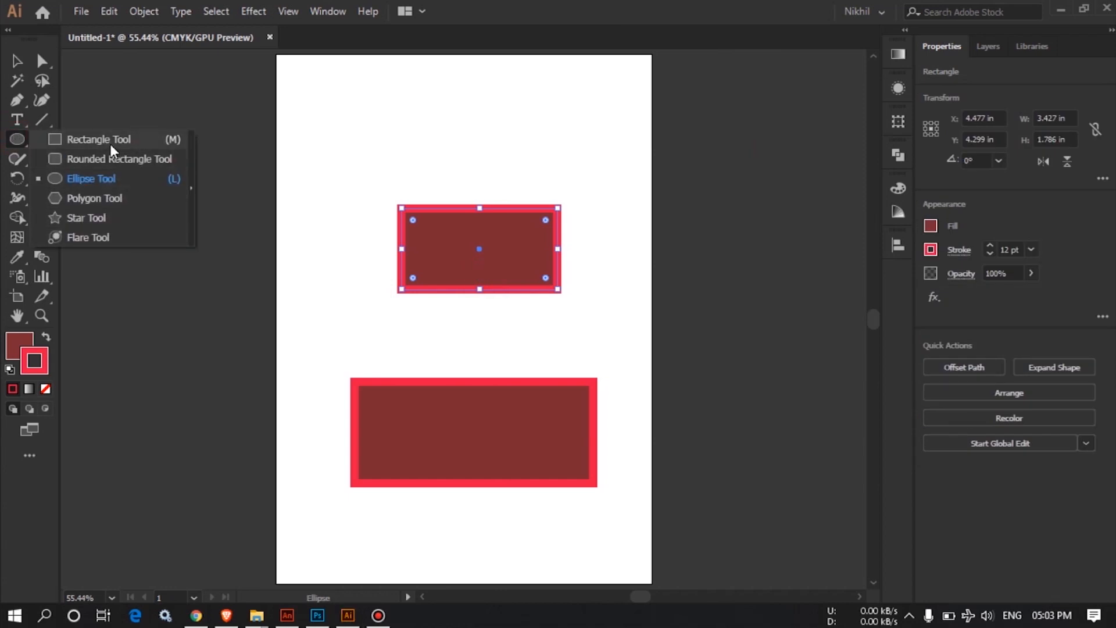
click(111, 145)
mouse_move(354, 162)
mouse_down()
mouse_move(459, 232)
mouse_move(470, 255)
mouse_up()
mouse_move(599, 172)
mouse_down()
mouse_move(496, 288)
mouse_move(491, 274)
mouse_up()
- Select the three overlapping rectangles in the upper half, set their stroke to None and deselect them
click(17, 62)
click(309, 171)
drag(237, 141, 650, 314)
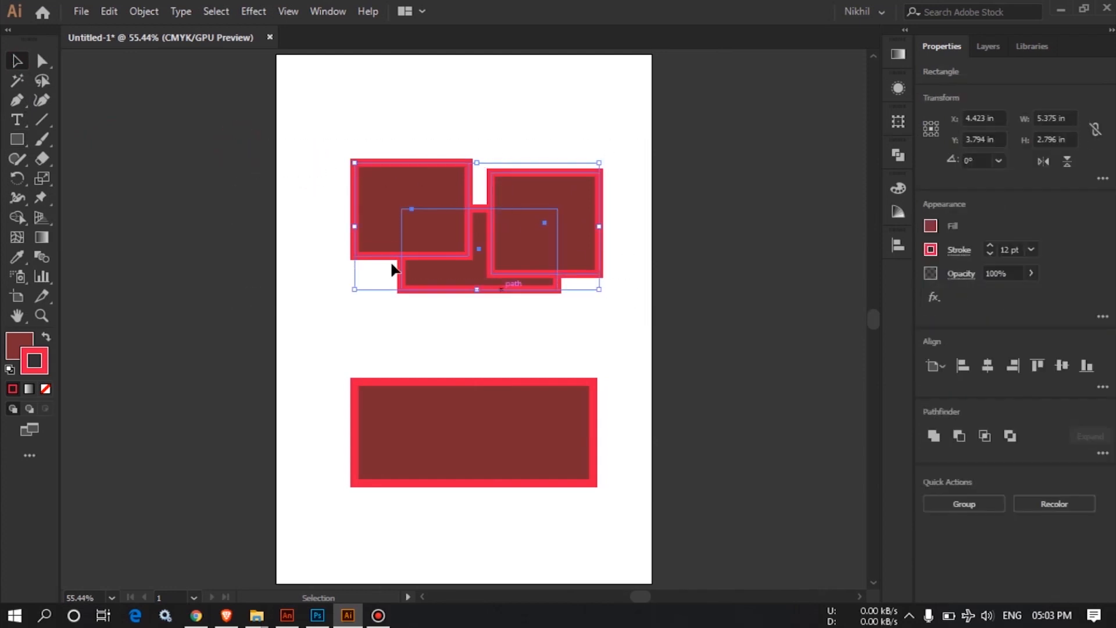
click(46, 389)
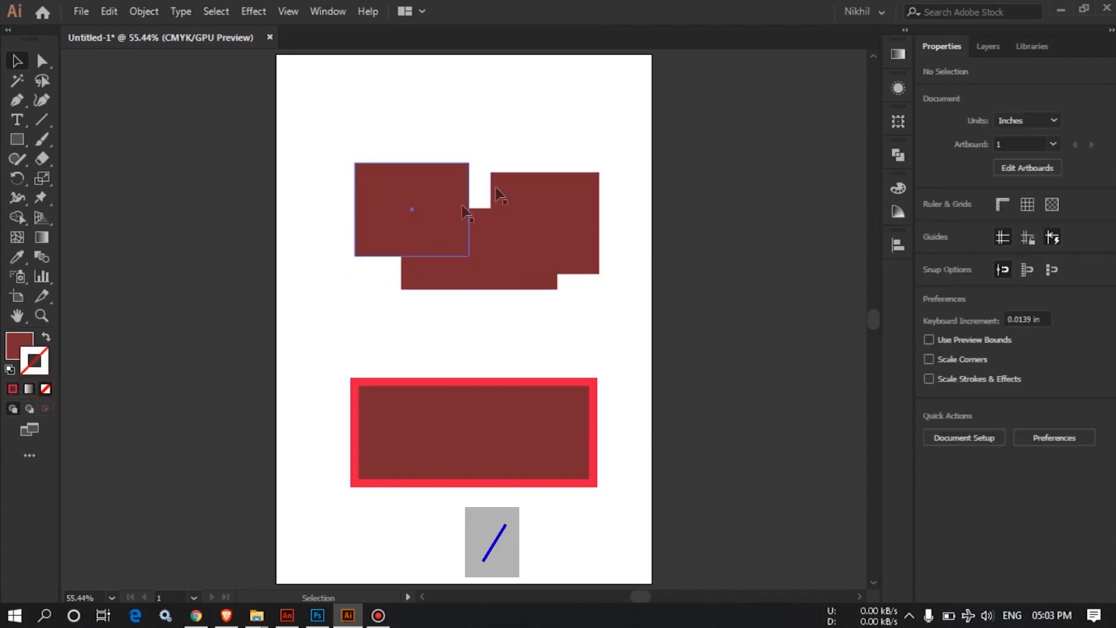
click(297, 259)
drag(273, 142, 724, 260)
click(724, 260)
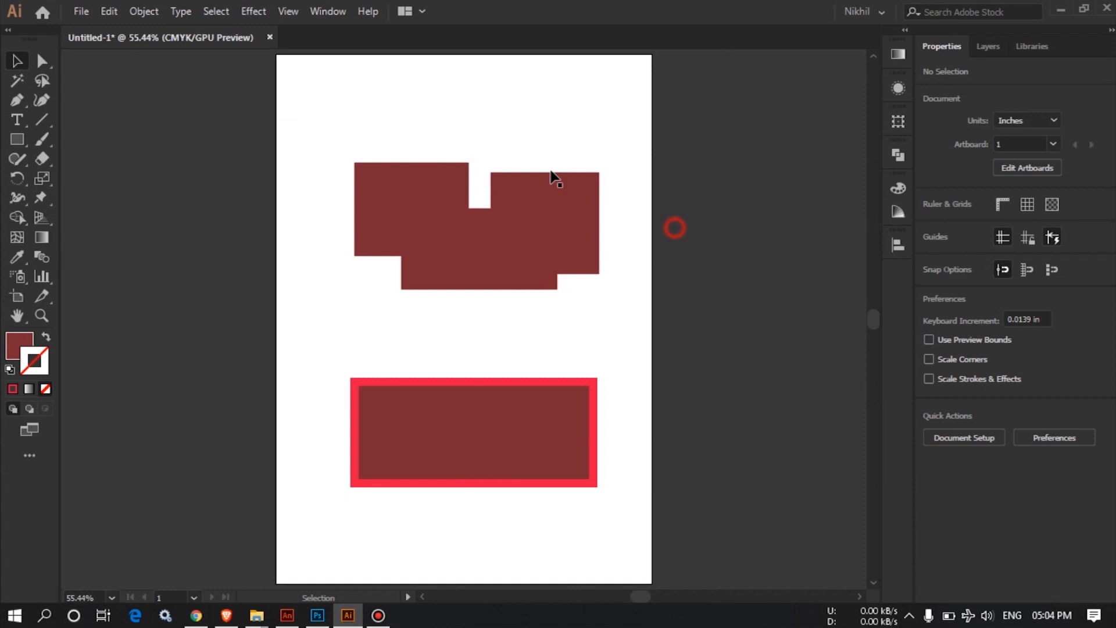
- Round all corners of the two newly drawn rectangles, giving the left one a radius of about 0.52 in
click(368, 179)
drag(366, 179, 389, 195)
click(407, 133)
click(594, 227)
drag(503, 187, 514, 205)
click(580, 144)
click(342, 233)
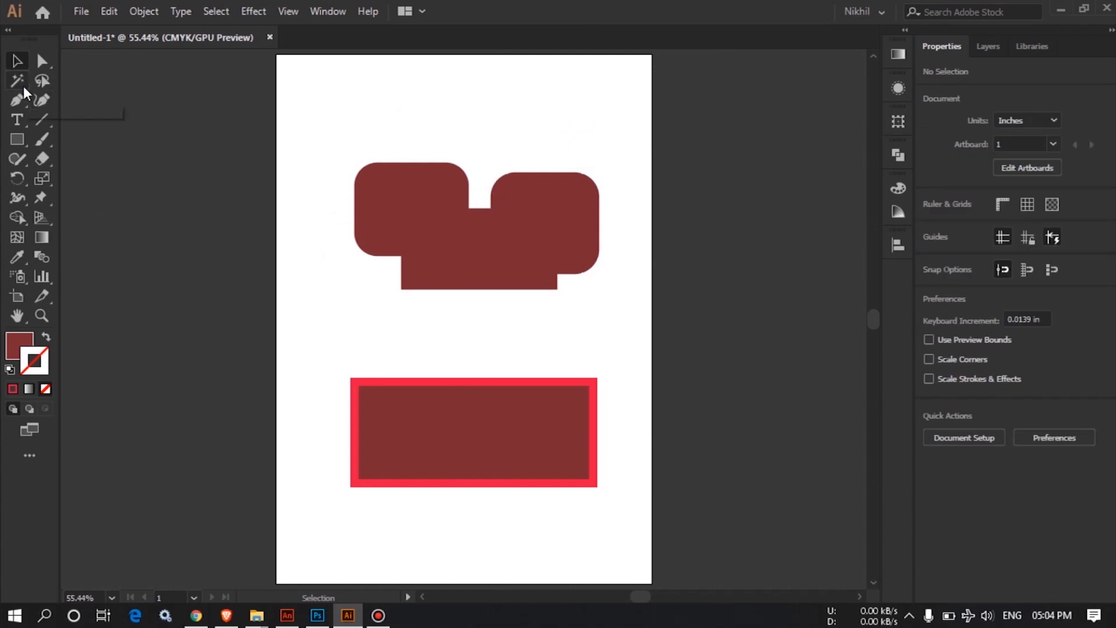
- Select the left rounded rectangle with the Direct Selection tool to examine its anchor points and corner widgets
click(42, 64)
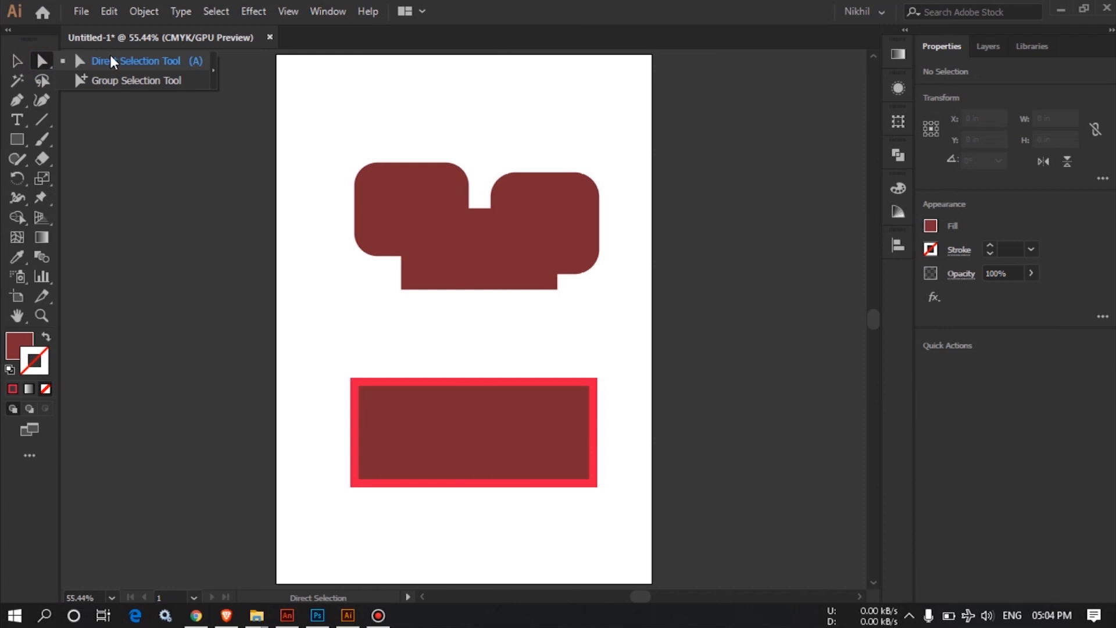
click(111, 57)
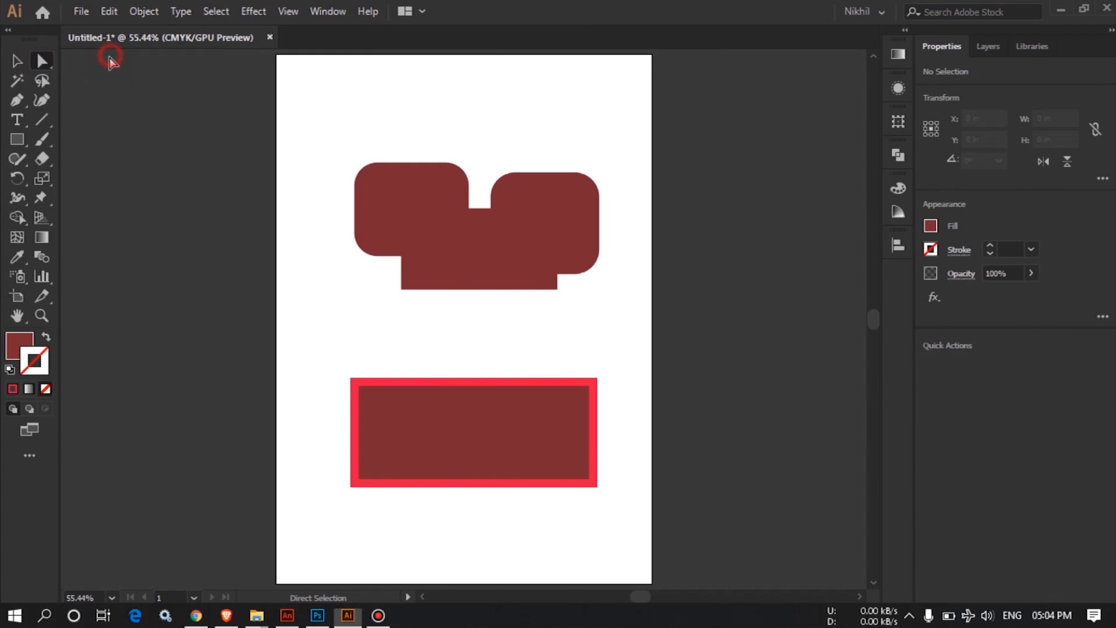
click(379, 199)
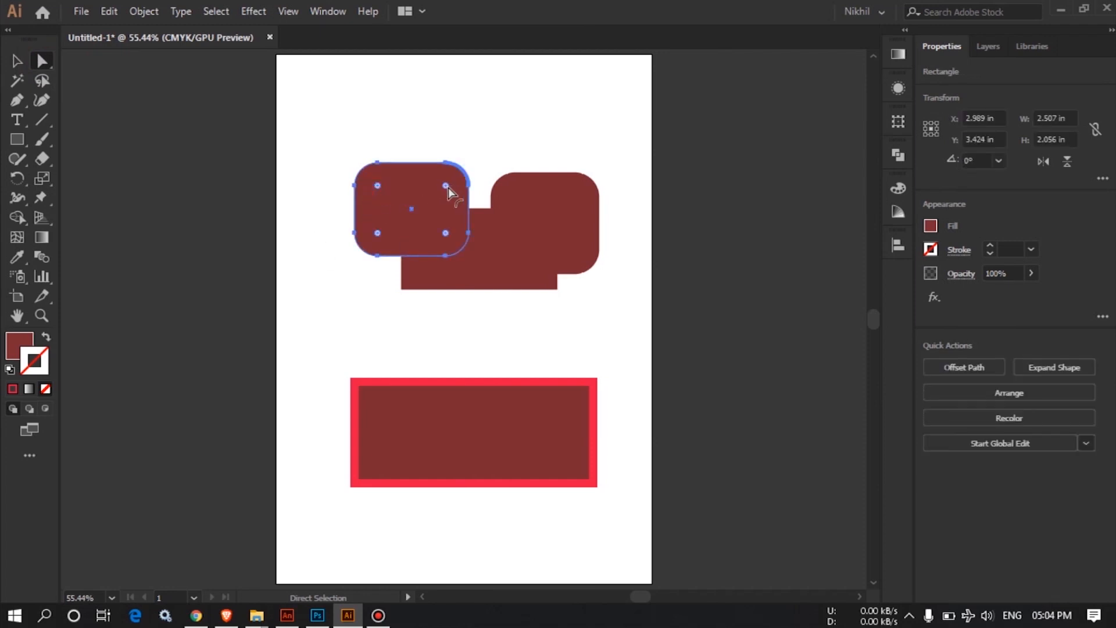
- Try rounding only the upper-left corner of the left rounded rectangle to a radius of about 1.23 in
click(19, 63)
click(149, 145)
click(376, 188)
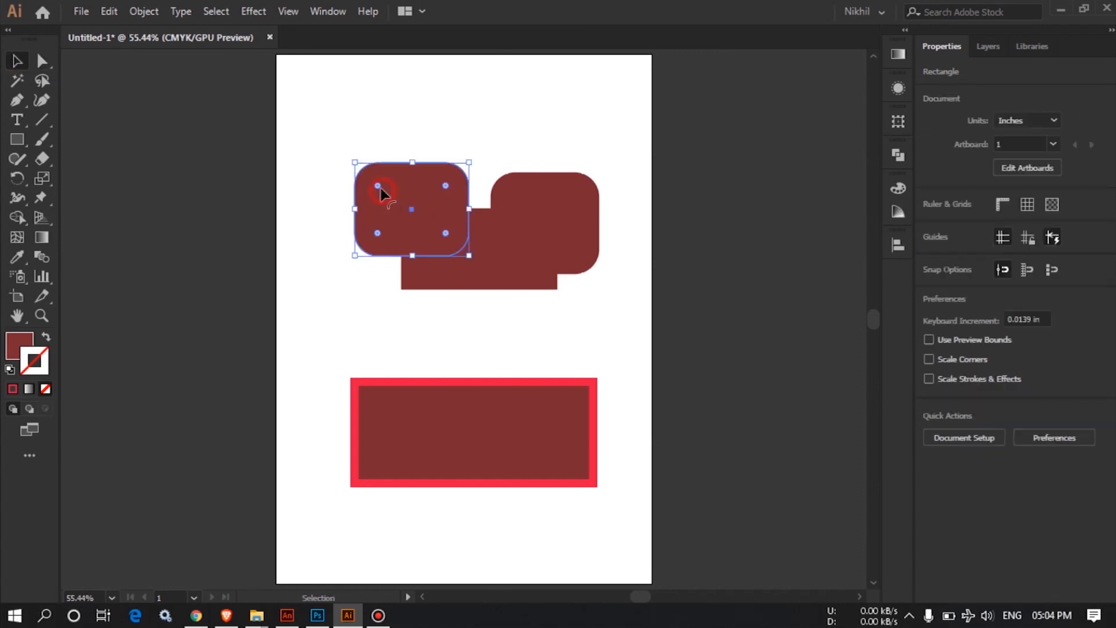
drag(377, 184, 422, 206)
double_click(378, 186)
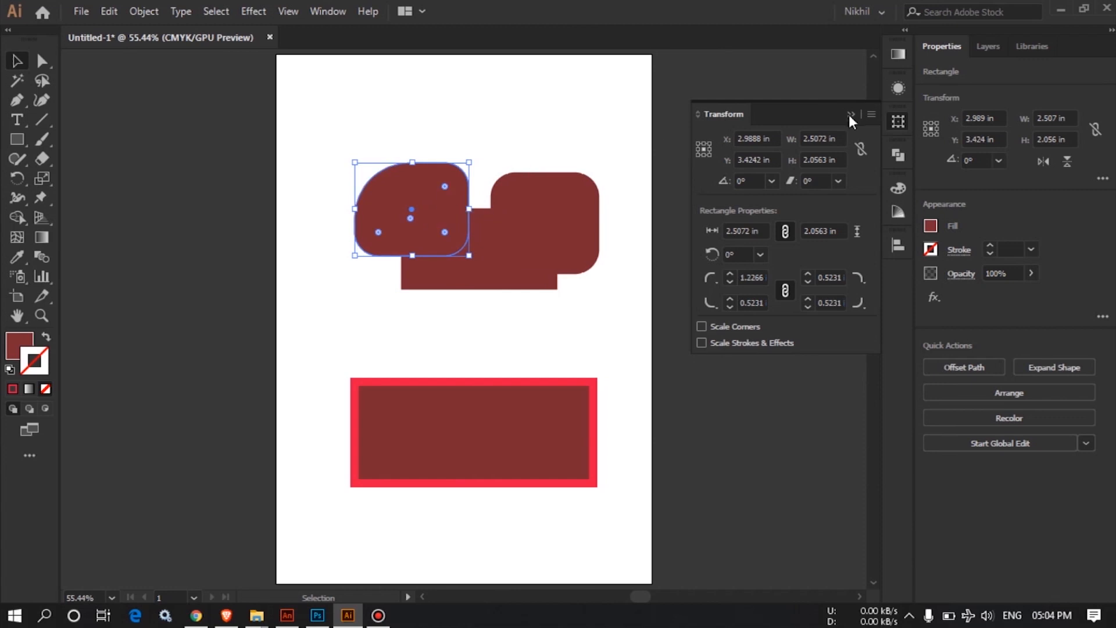
click(850, 115)
click(169, 136)
- Round only the upper-left corner of the left rounded rectangle to a radius of about 0.99 in, then deselect the shape
click(48, 66)
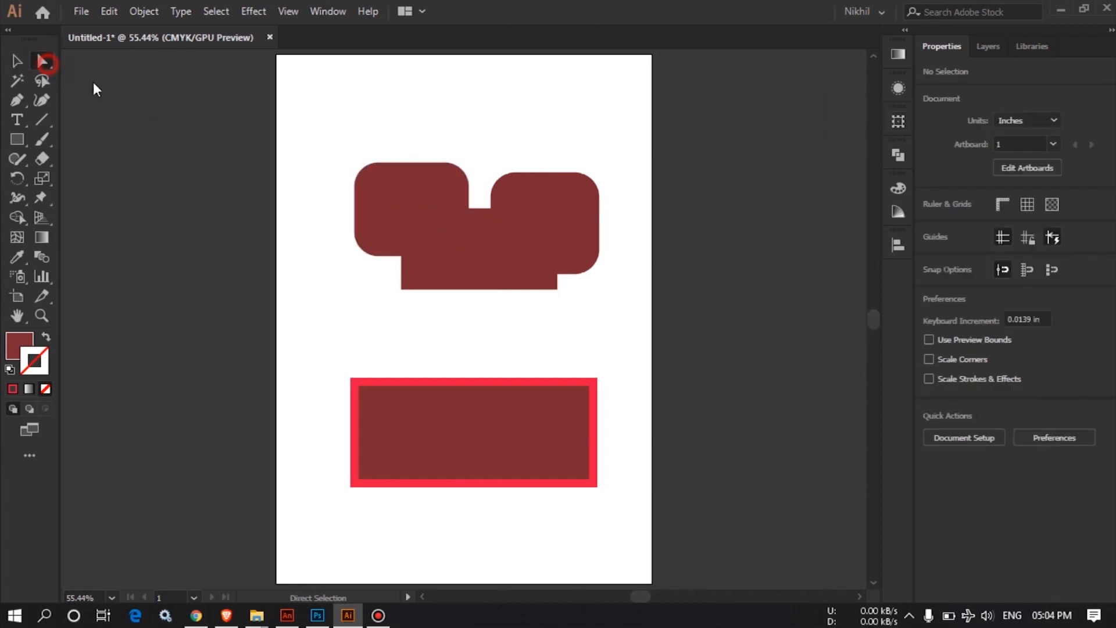
click(362, 171)
mouse_move(377, 187)
mouse_down()
mouse_move(409, 220)
mouse_move(441, 228)
mouse_move(441, 241)
mouse_move(391, 192)
mouse_up()
click(17, 61)
click(167, 154)
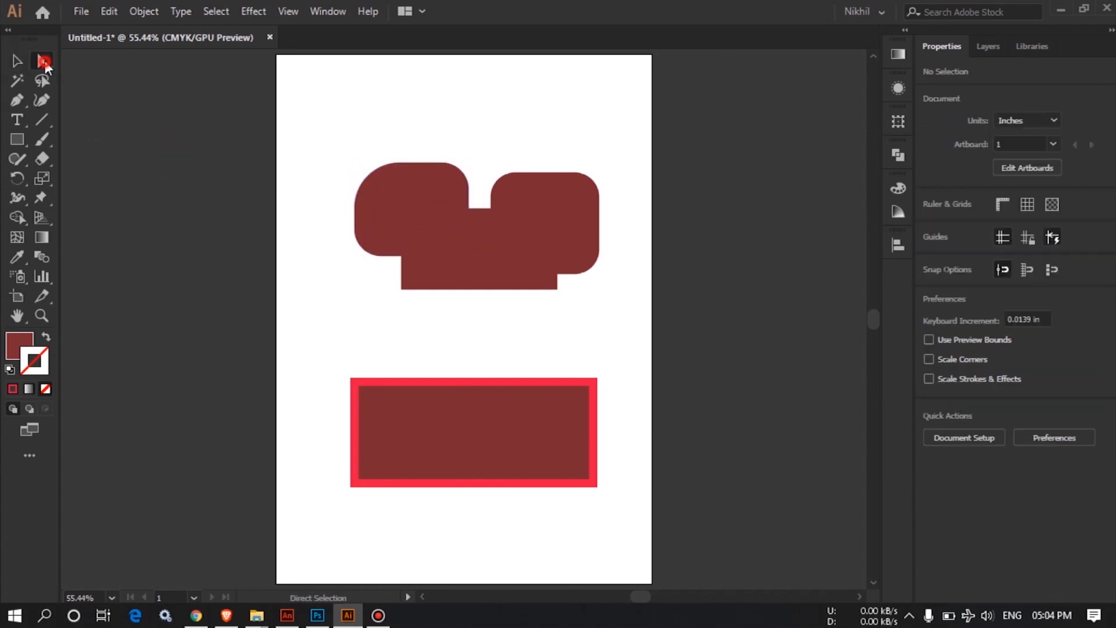
- Try pulling the anchor points of the left rounded rectangle's upper-right corner outward with the Direct Selection tool, and undo the moves
click(42, 61)
click(349, 336)
click(381, 224)
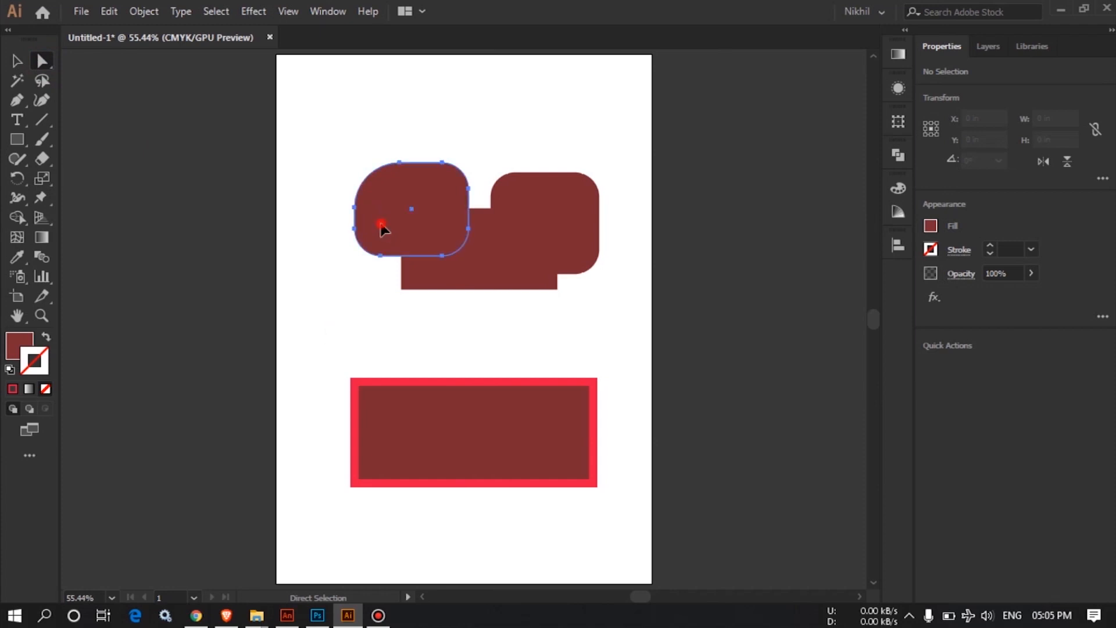
click(441, 160)
drag(441, 142, 464, 78)
drag(474, 147, 498, 179)
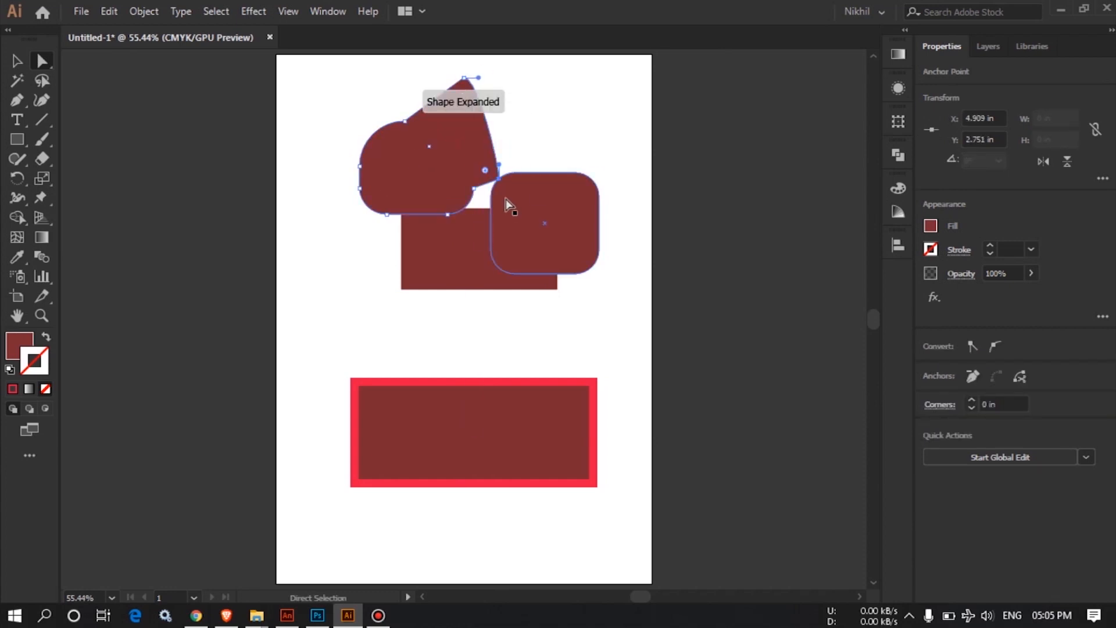
key(ctrl+z)
key(ctrl+z)
key(ctrl+z)
key(ctrl+z)
- Try bending the left rounded rectangle's upper-left curve outward by its top anchor's direction handle, undo the change and deselect the shape
click(486, 149)
click(462, 194)
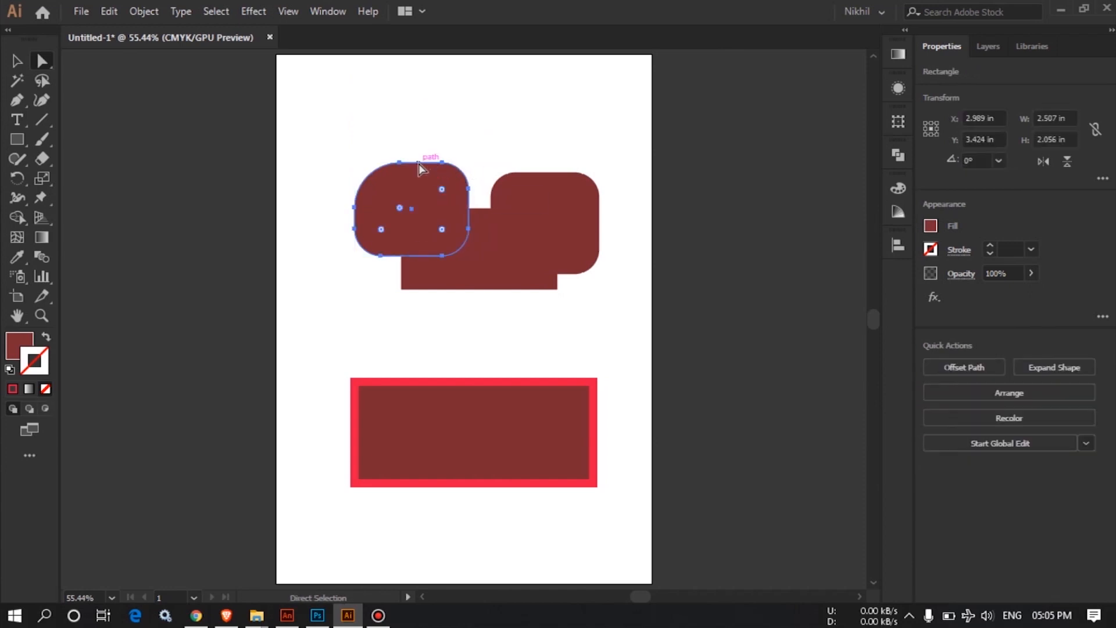
click(400, 163)
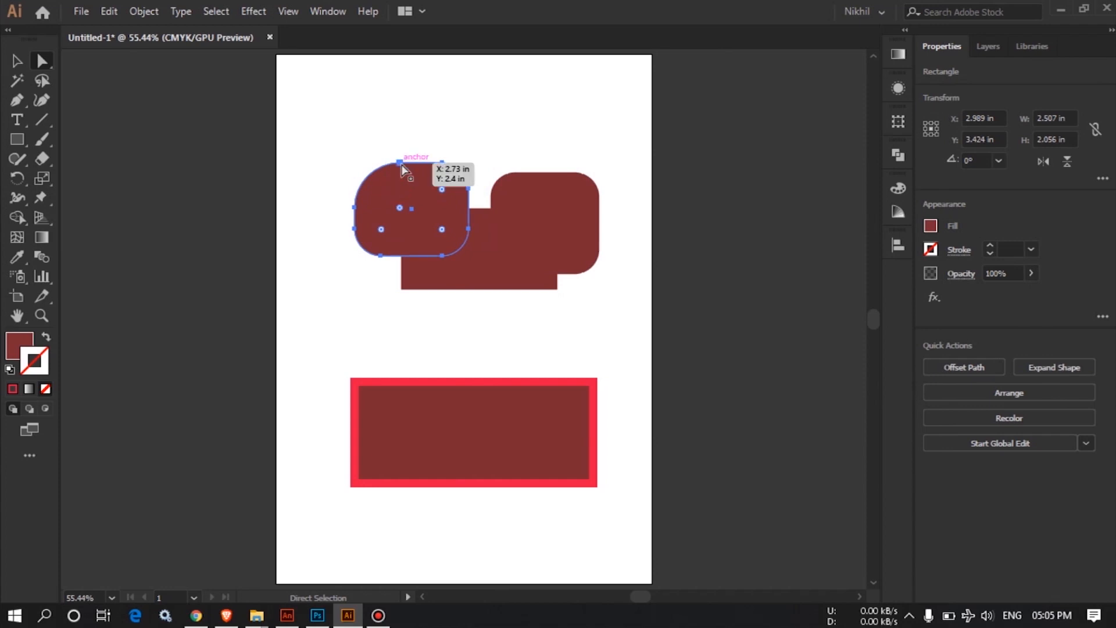
click(401, 164)
drag(374, 160, 339, 144)
click(398, 162)
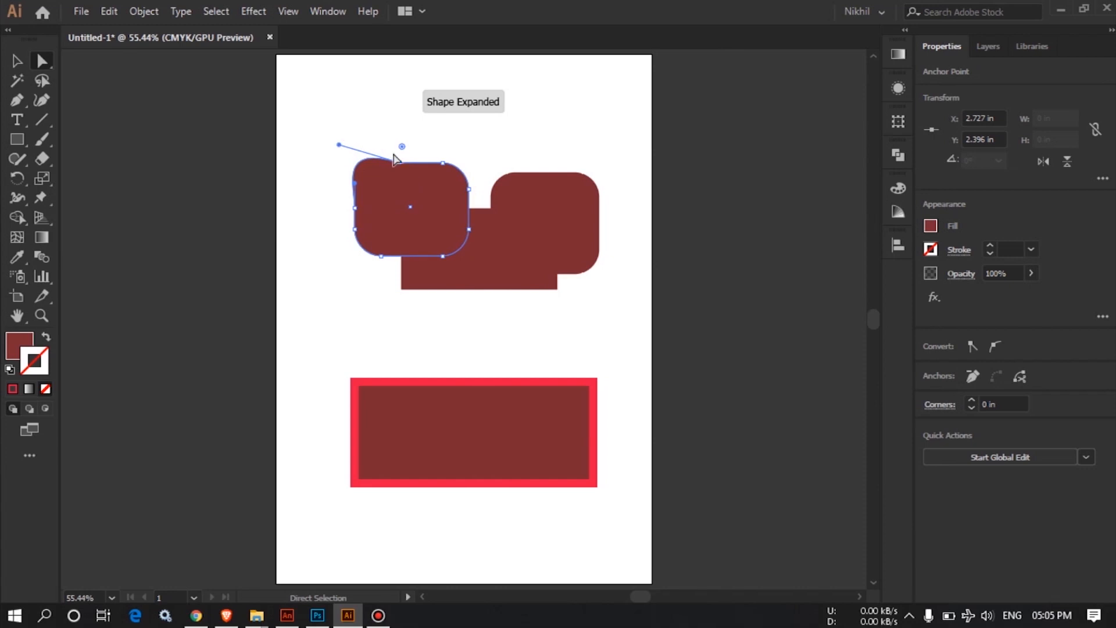
key(ctrl+z)
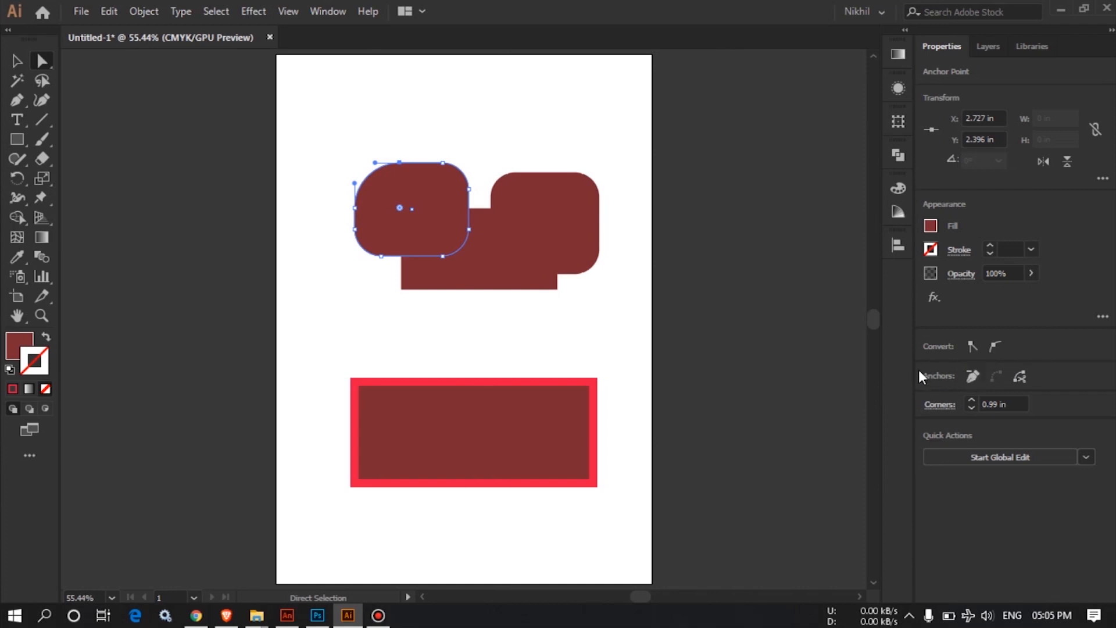
click(17, 64)
click(167, 151)
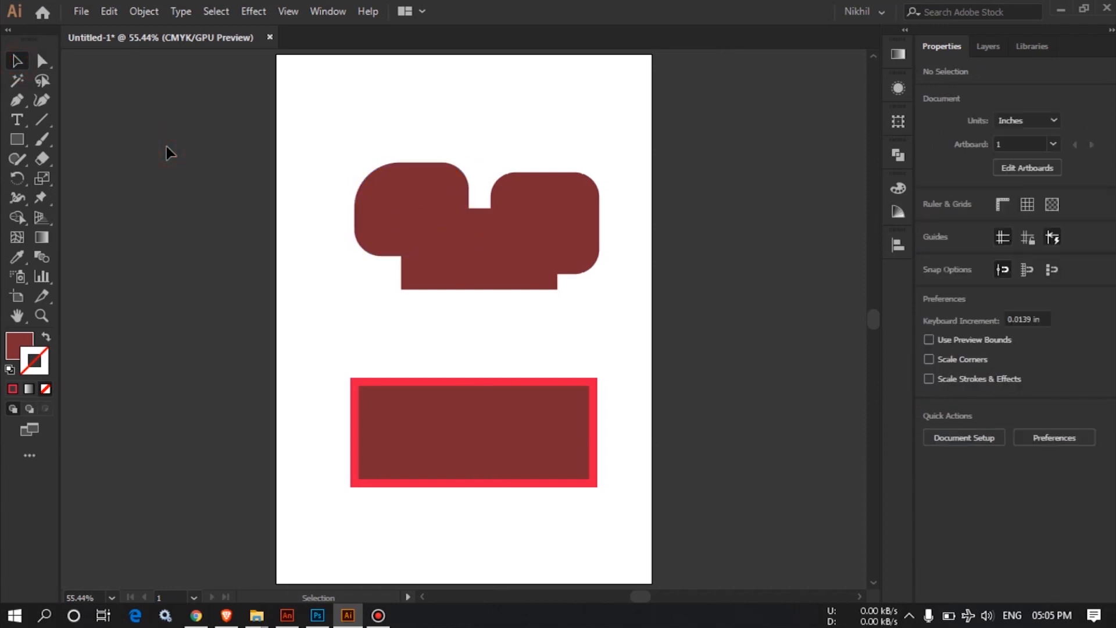